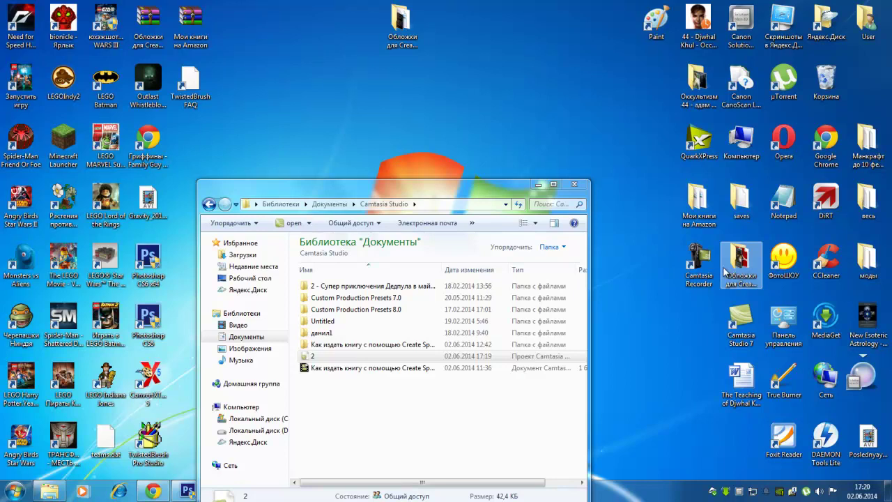
- Close the Camtasia Studio library window and open the desktop folder 'Обложки для Create Space'
{"action": "left_click", "coordinate": [743, 268]}
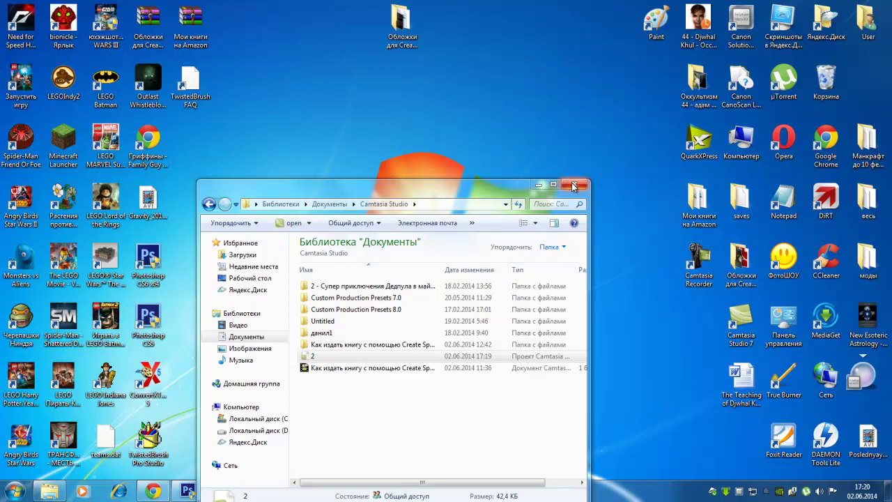
{"action": "key", "text": "super+d"}
{"action": "double_click", "coordinate": [742, 256]}
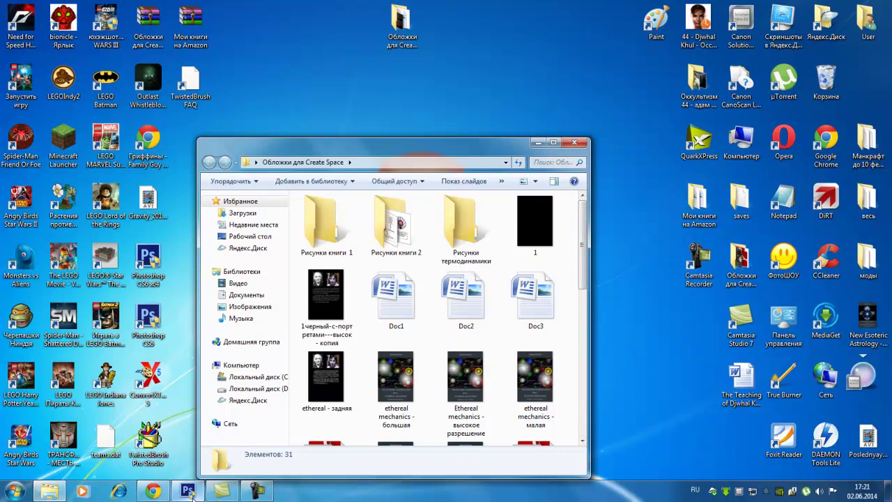
{"action": "mouse_move", "coordinate": [153, 491]}
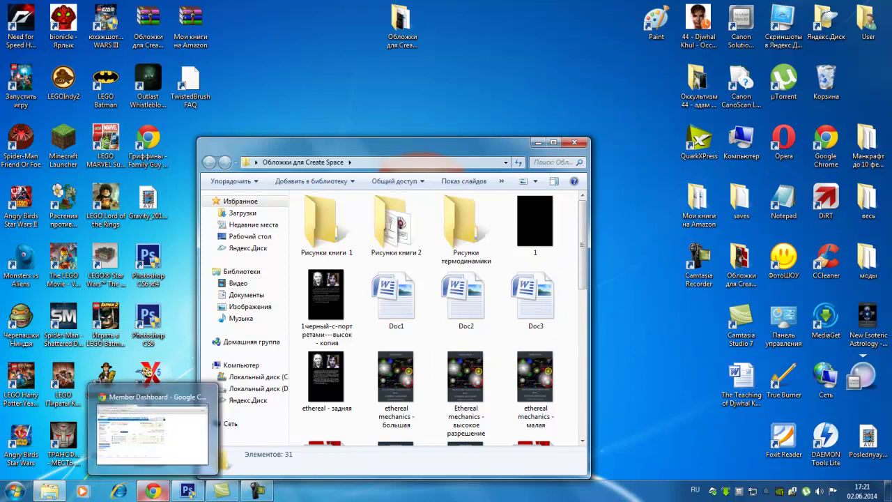
{"action": "mouse_move", "coordinate": [193, 493]}
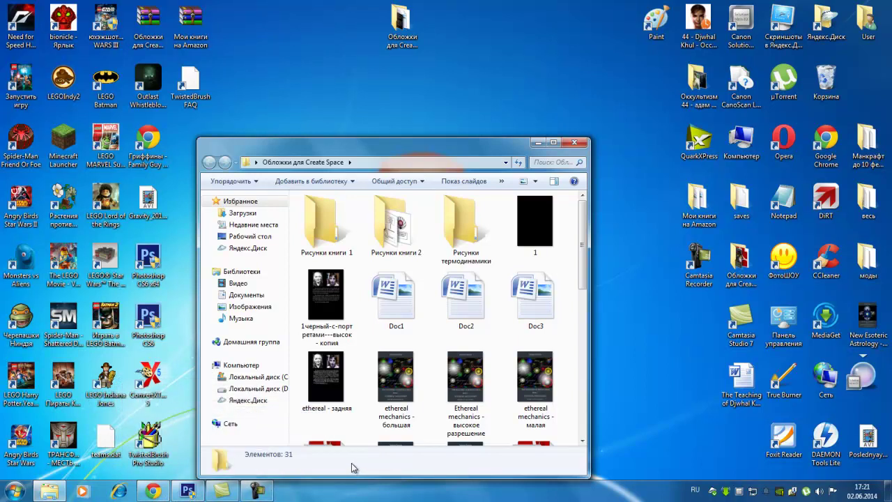
- Switch to the CreateSpace Member Dashboard and open the 'Ethereal mechanics' title's project page
{"action": "left_click", "coordinate": [152, 491]}
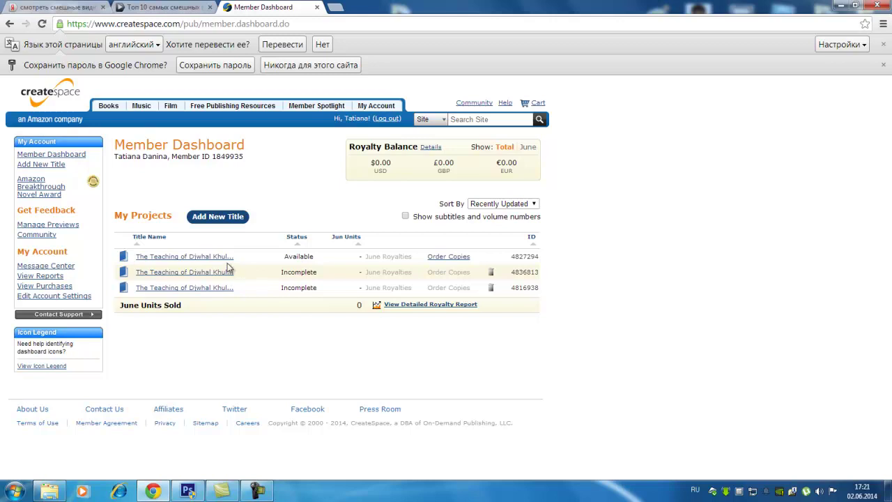
{"action": "left_click", "coordinate": [194, 275]}
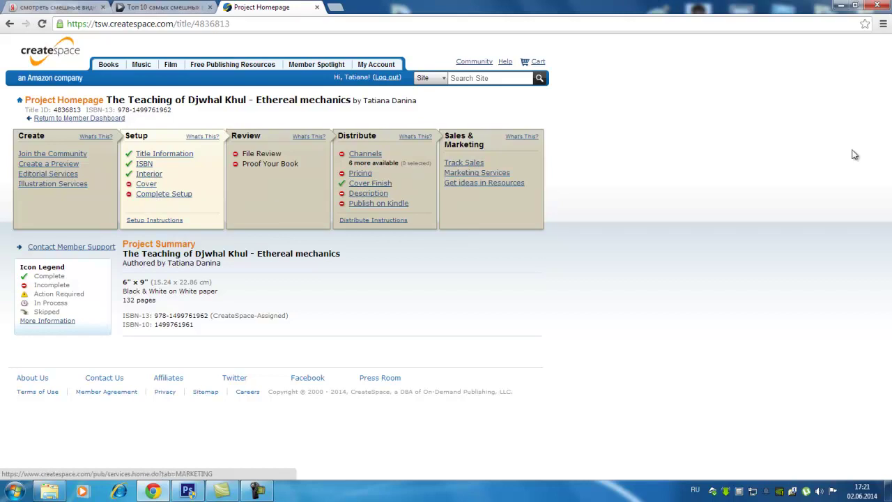
- Minimize Chrome, move Explorer higher, glance at Downloads, then return to the cover folder
{"action": "left_click", "coordinate": [854, 5]}
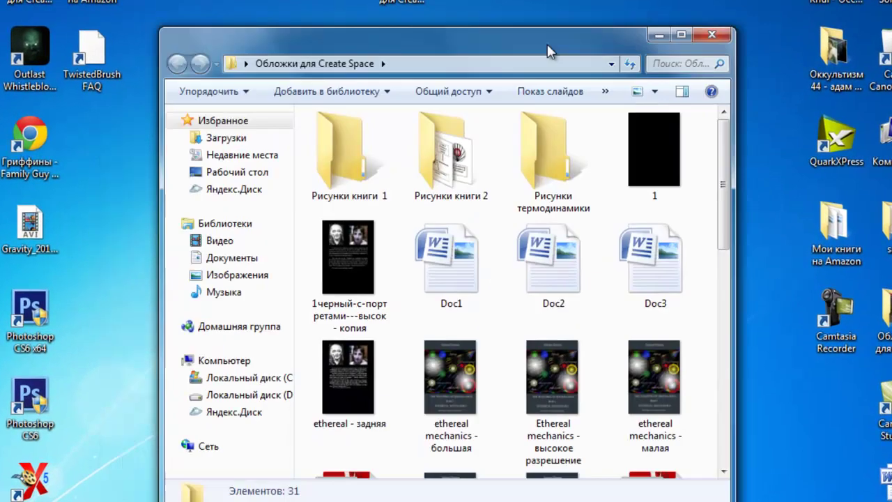
{"action": "left_click_drag", "start_coordinate": [547, 50], "coordinate": [545, 25]}
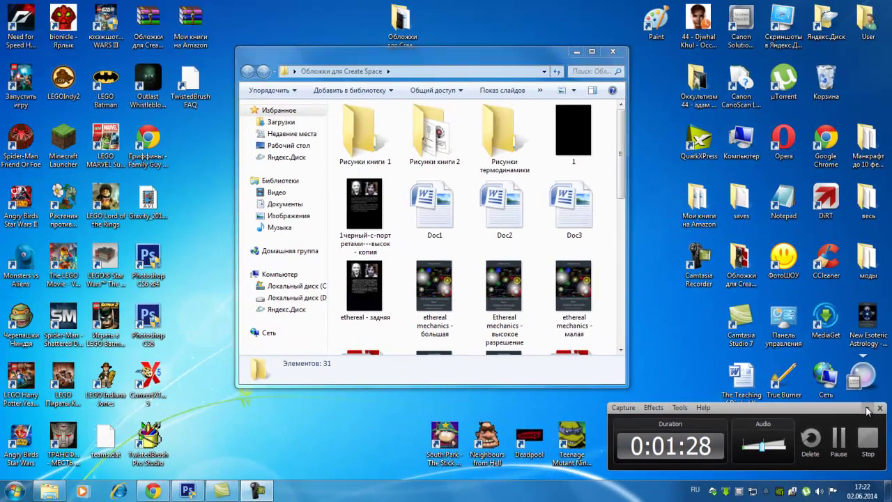
{"action": "left_click", "coordinate": [829, 267]}
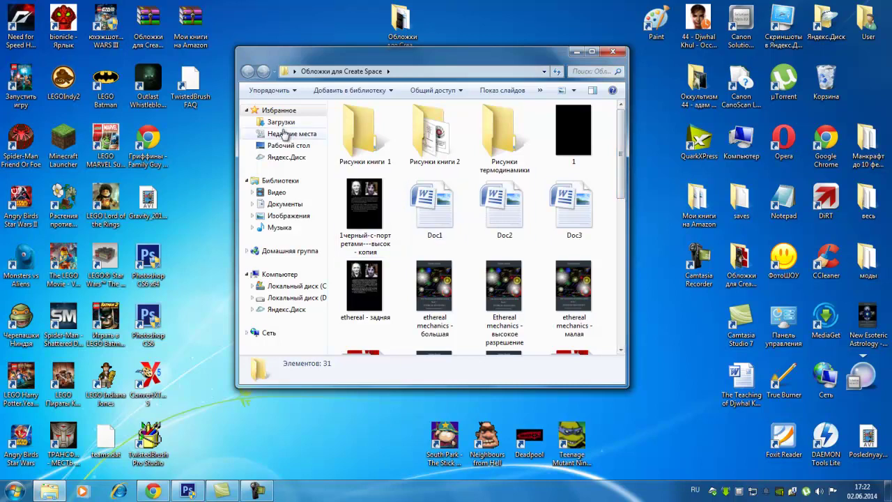
{"action": "left_click", "coordinate": [286, 123]}
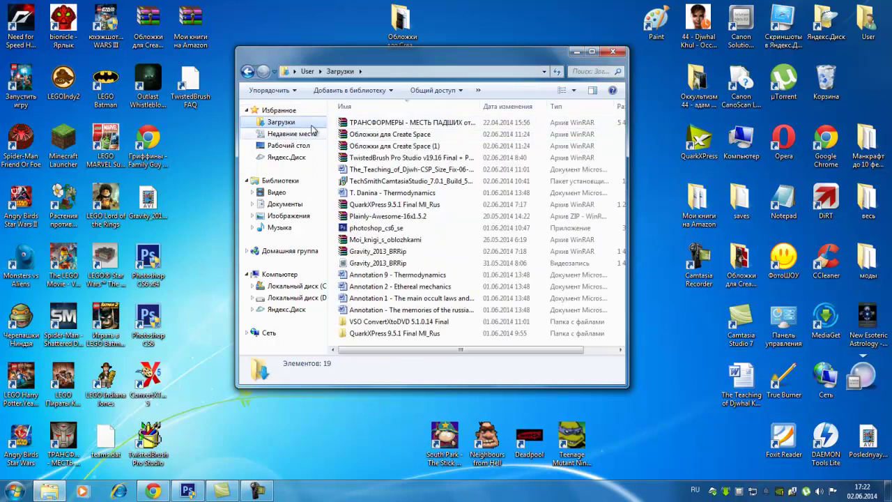
{"action": "left_click", "coordinate": [248, 72]}
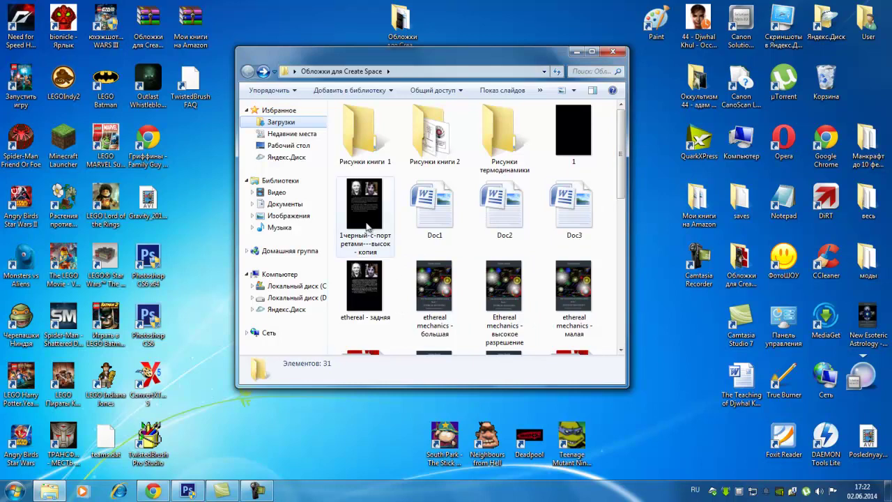
{"action": "double_click", "coordinate": [358, 290]}
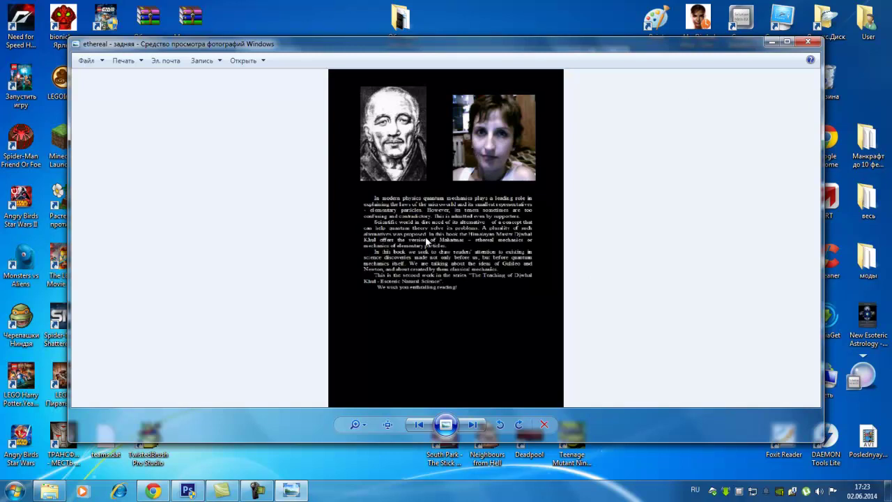
{"action": "left_click", "coordinate": [812, 44]}
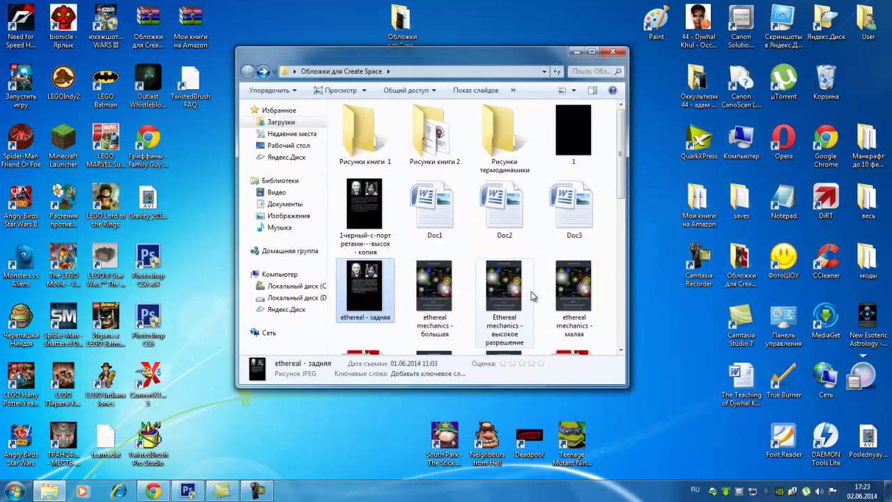
- Open Doc3 in Word and browse the Insert Text Box gallery without inserting one
{"action": "double_click", "coordinate": [568, 224]}
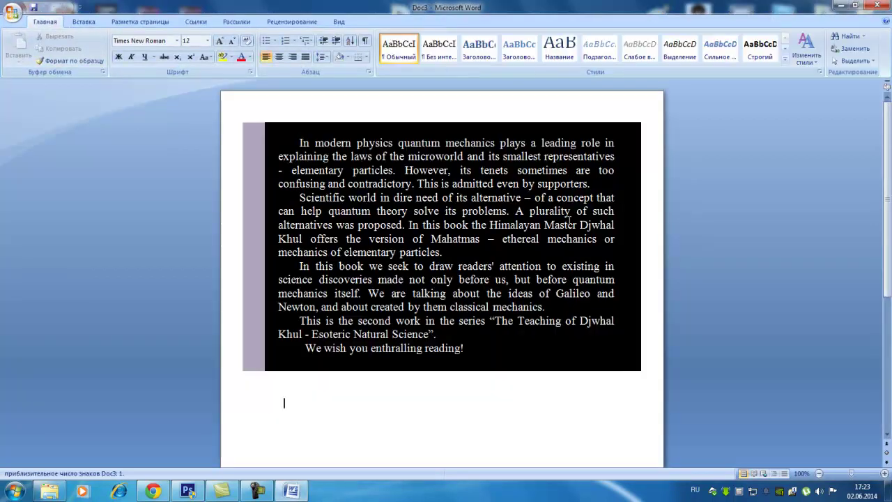
{"action": "left_click", "coordinate": [87, 25]}
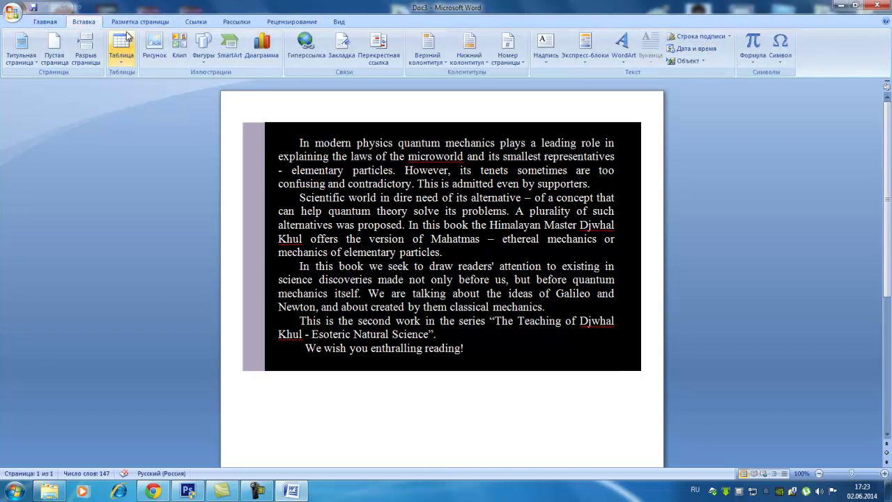
{"action": "left_click", "coordinate": [547, 62]}
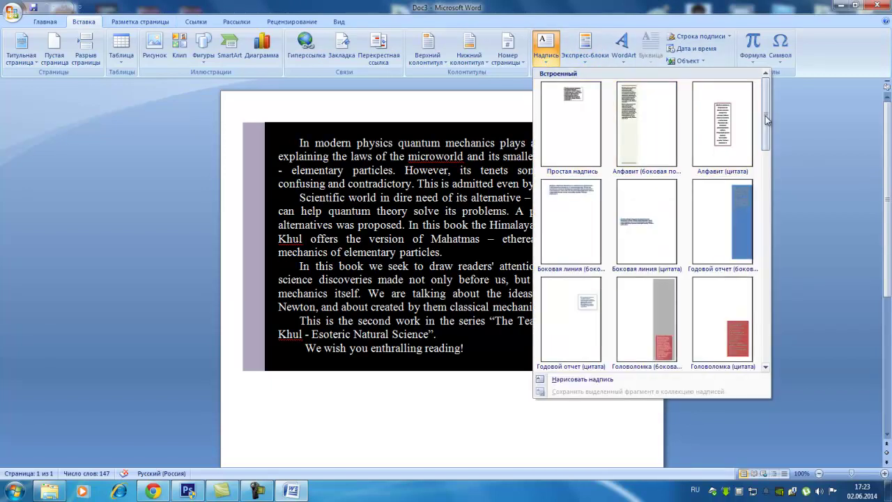
{"action": "left_click_drag", "start_coordinate": [768, 120], "coordinate": [770, 338]}
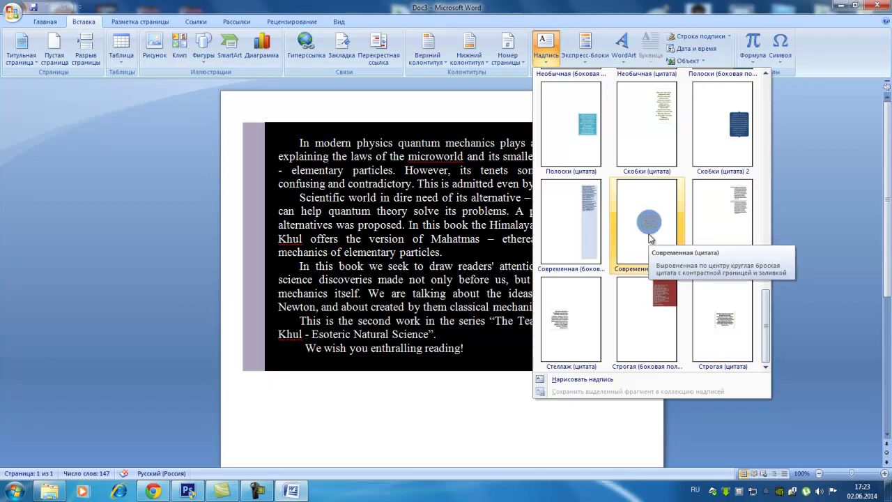
{"action": "scroll", "coordinate": [681, 265], "scroll_direction": "up", "scroll_amount": 5}
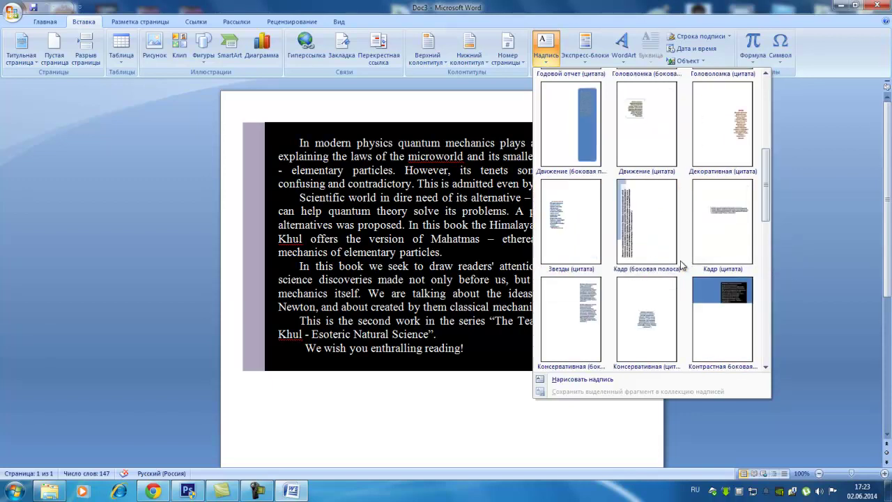
{"action": "left_click_drag", "start_coordinate": [768, 216], "coordinate": [747, 260]}
{"action": "scroll", "coordinate": [747, 260], "scroll_direction": "down", "scroll_amount": 3}
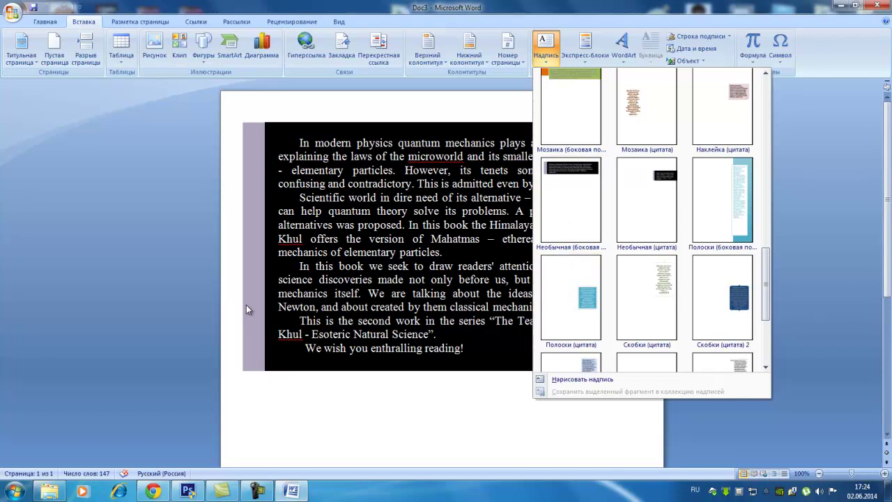
{"action": "left_click", "coordinate": [41, 24]}
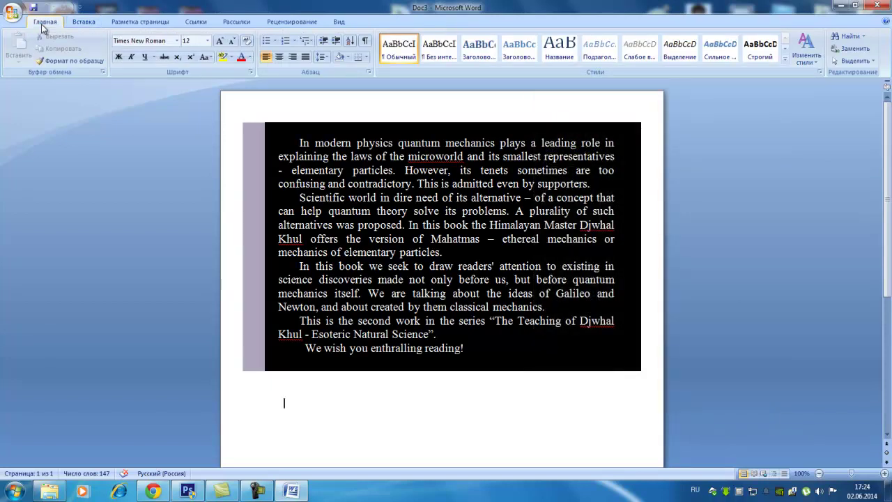
- Select and copy the whole back-cover blurb, then minimize Word
{"action": "triple_click", "coordinate": [230, 282]}
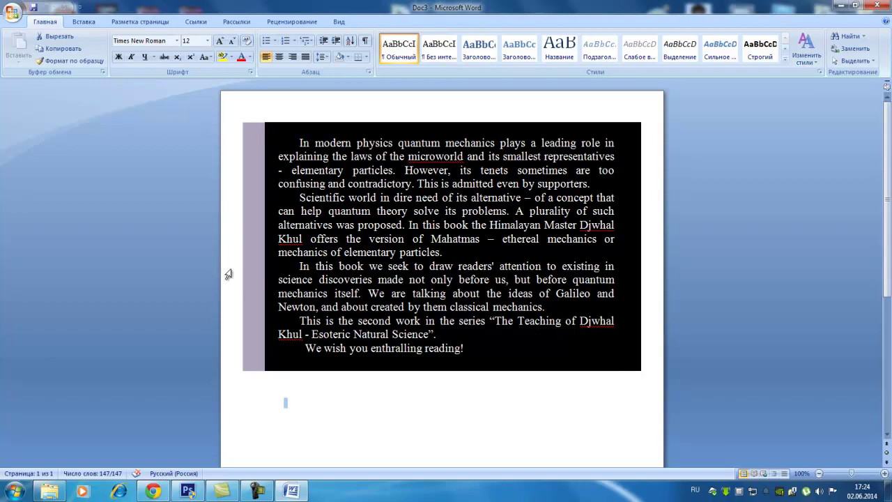
{"action": "left_click", "coordinate": [70, 53]}
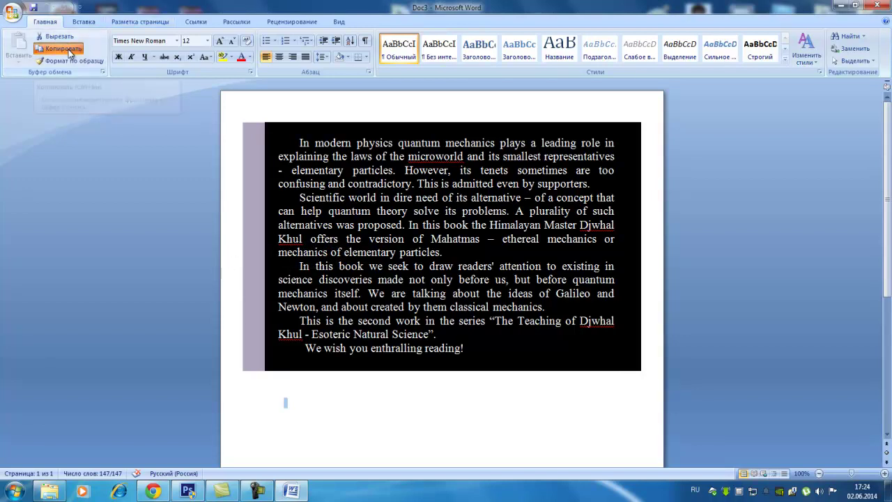
{"action": "left_click", "coordinate": [841, 6]}
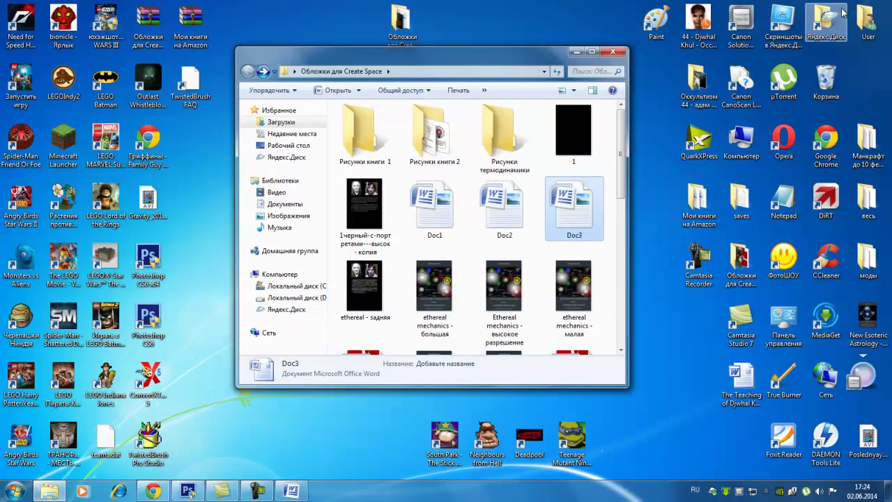
- Paste the copied back-cover text into Paint and begin saving it as a JPEG
{"action": "double_click", "coordinate": [658, 27]}
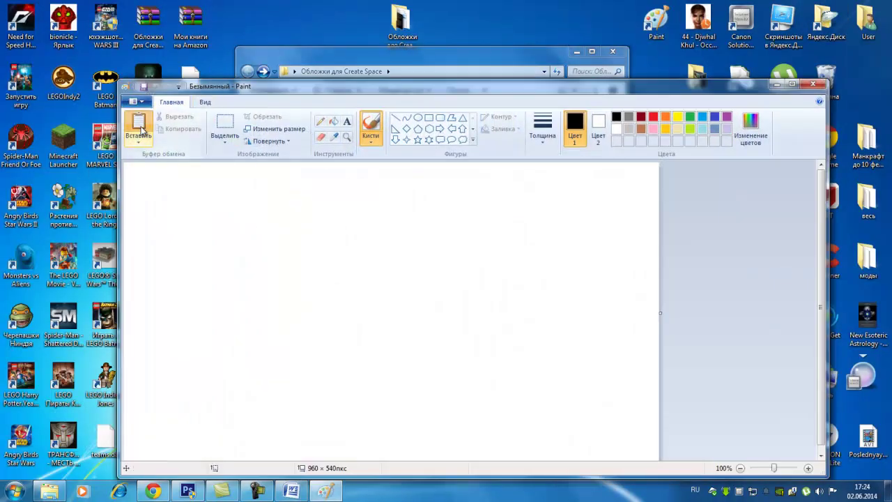
{"action": "left_click", "coordinate": [139, 125]}
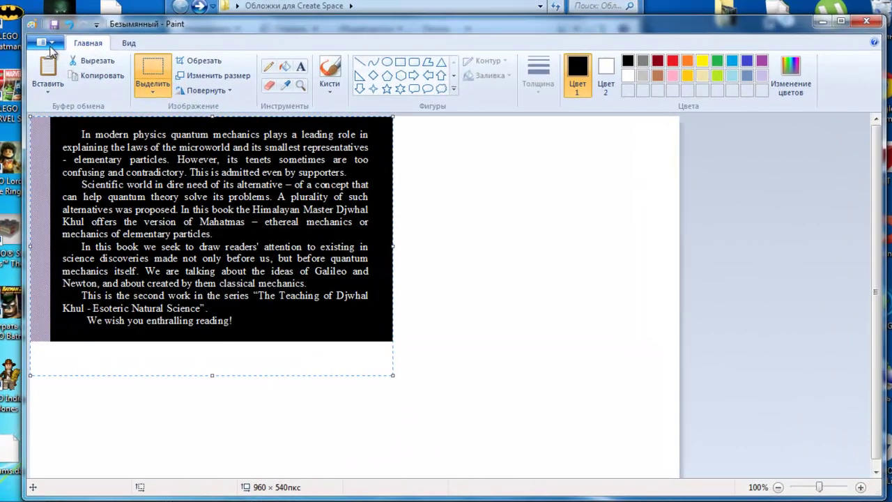
{"action": "left_click", "coordinate": [115, 88]}
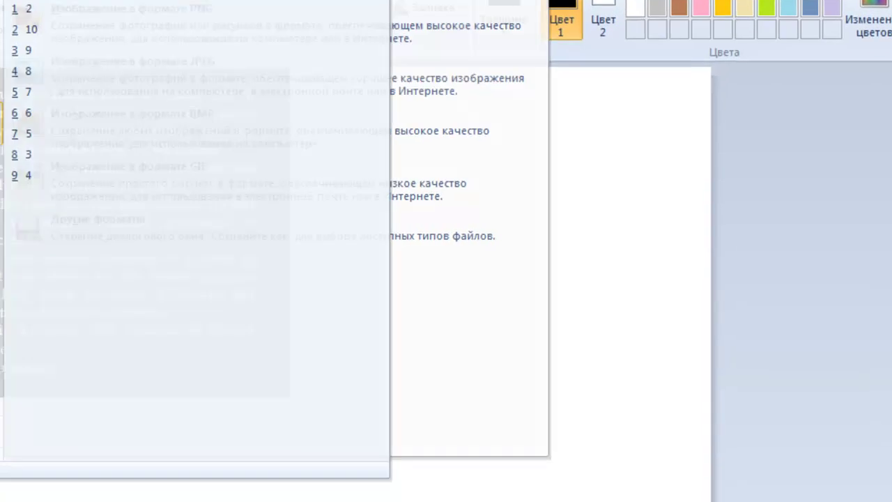
{"action": "left_click", "coordinate": [16, 159]}
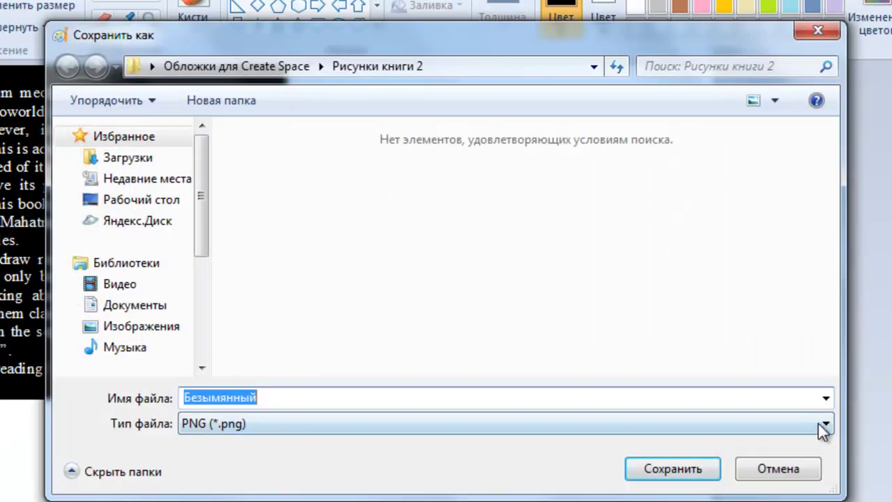
{"action": "left_click", "coordinate": [824, 424]}
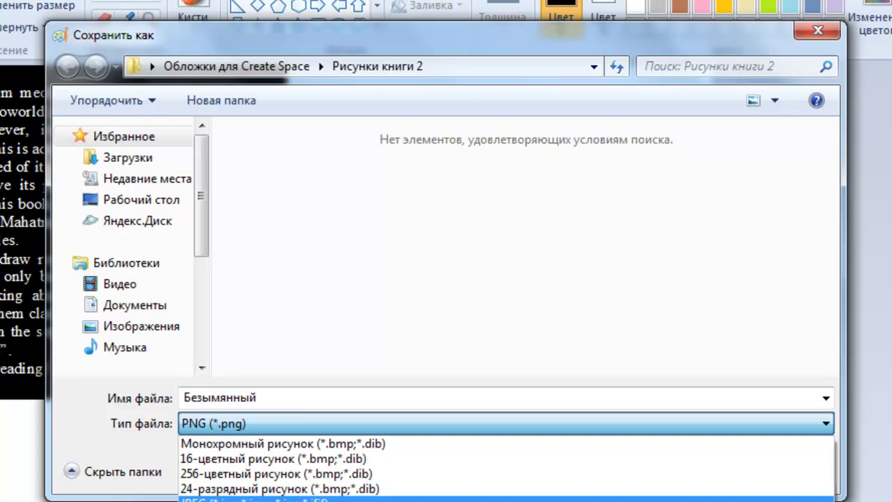
{"action": "left_click", "coordinate": [250, 499]}
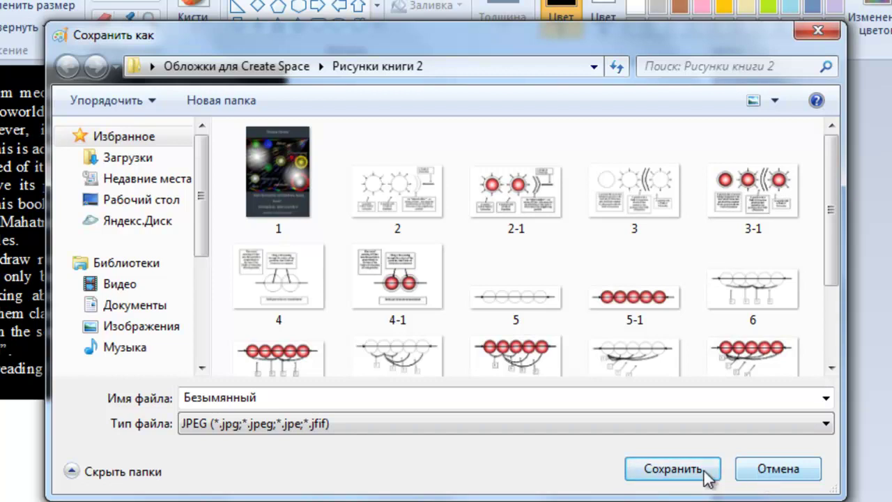
- Cancel the save and close Paint choosing Не сохранять (Don't Save)
{"action": "left_click", "coordinate": [817, 32]}
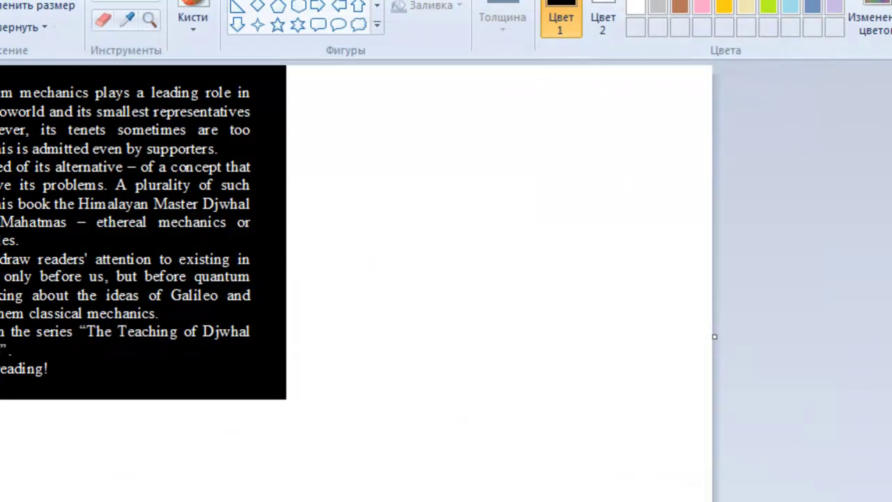
{"action": "key", "text": "alt+F4"}
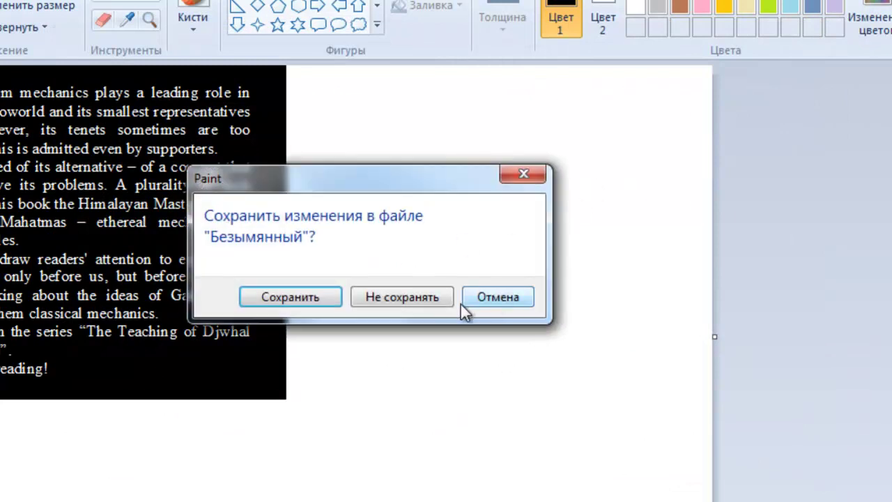
{"action": "left_click", "coordinate": [418, 296]}
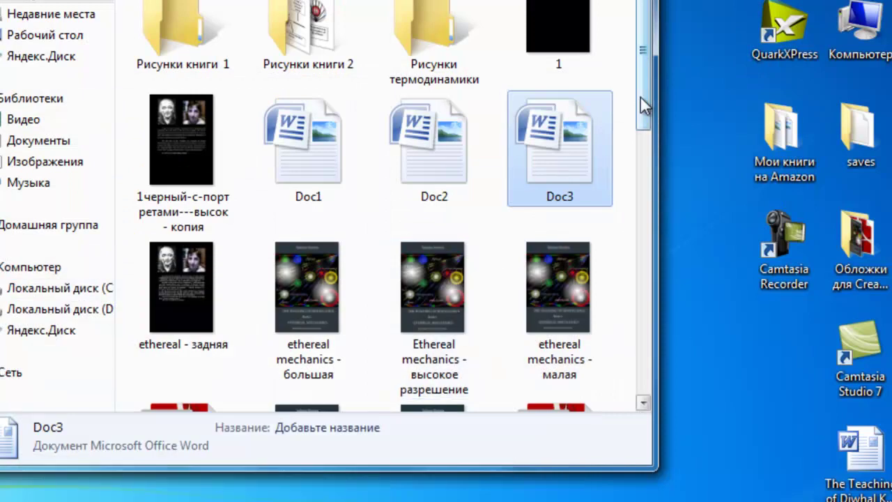
- Open the надпись 3 image in Microsoft Office Picture Manager and show its Edit Pictures options
{"action": "left_click_drag", "start_coordinate": [642, 104], "coordinate": [585, 327]}
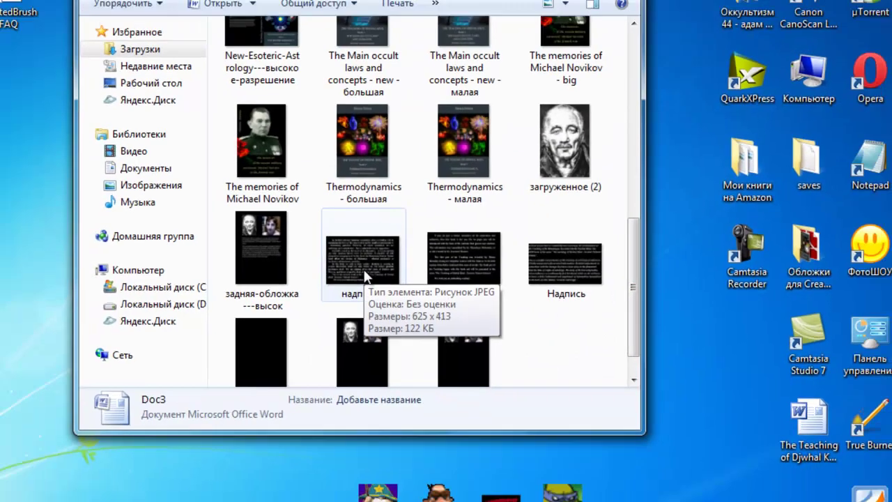
{"action": "double_click", "coordinate": [365, 277]}
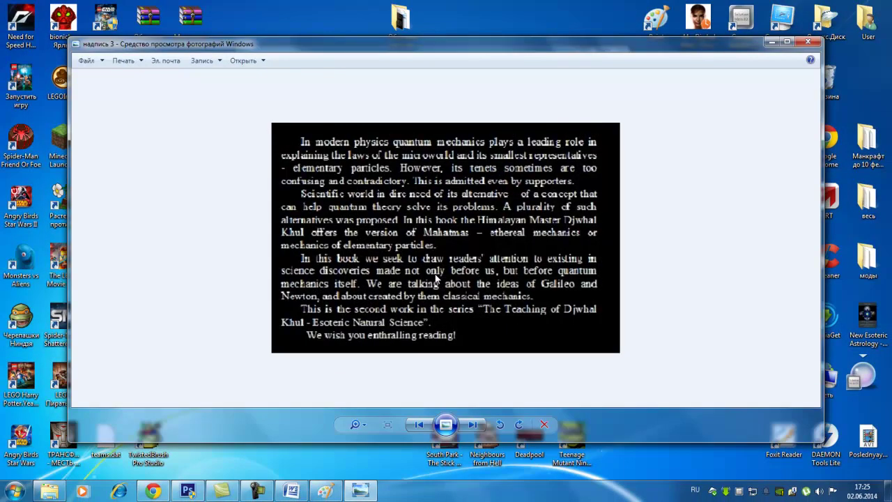
{"action": "left_click", "coordinate": [263, 61]}
{"action": "left_click", "coordinate": [286, 112]}
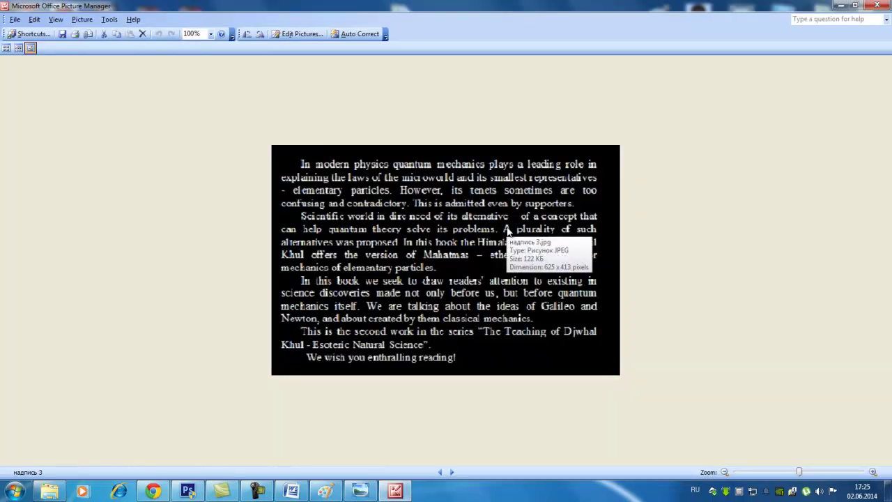
{"action": "left_click", "coordinate": [299, 34]}
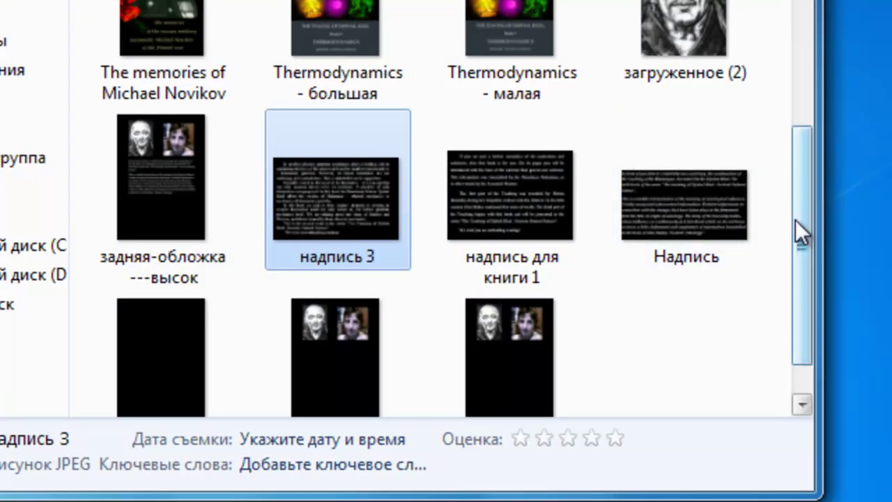
{"action": "left_click_drag", "start_coordinate": [719, 323], "coordinate": [722, 380]}
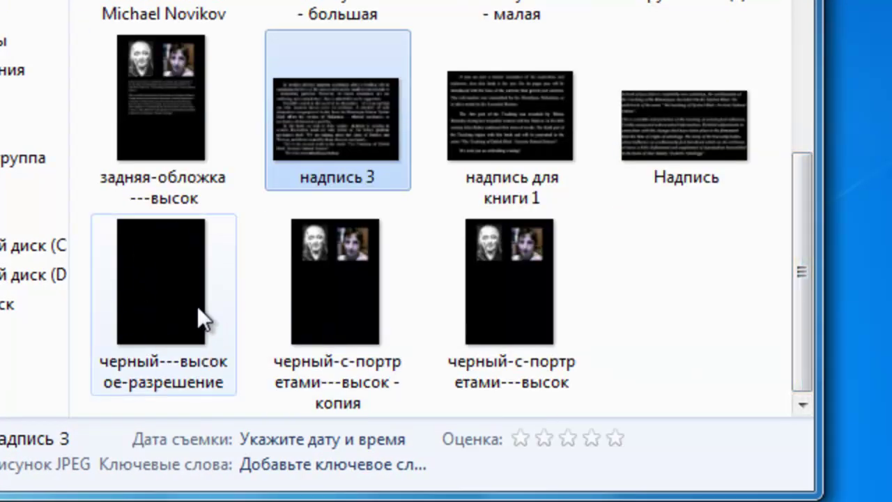
{"action": "mouse_move", "coordinate": [198, 307]}
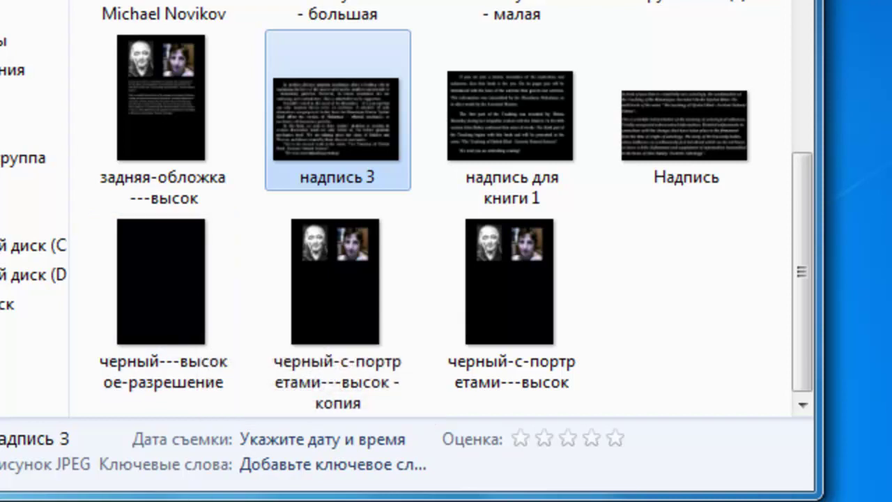
{"action": "mouse_move", "coordinate": [131, 338]}
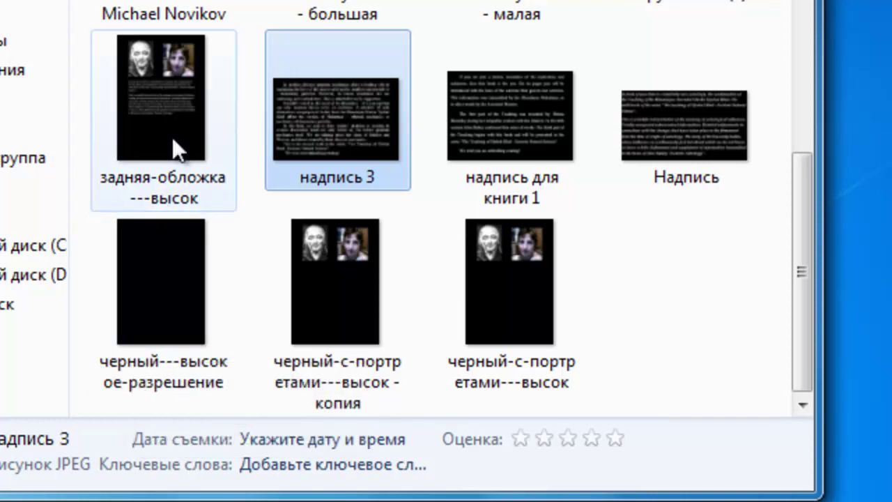
{"action": "mouse_move", "coordinate": [171, 135]}
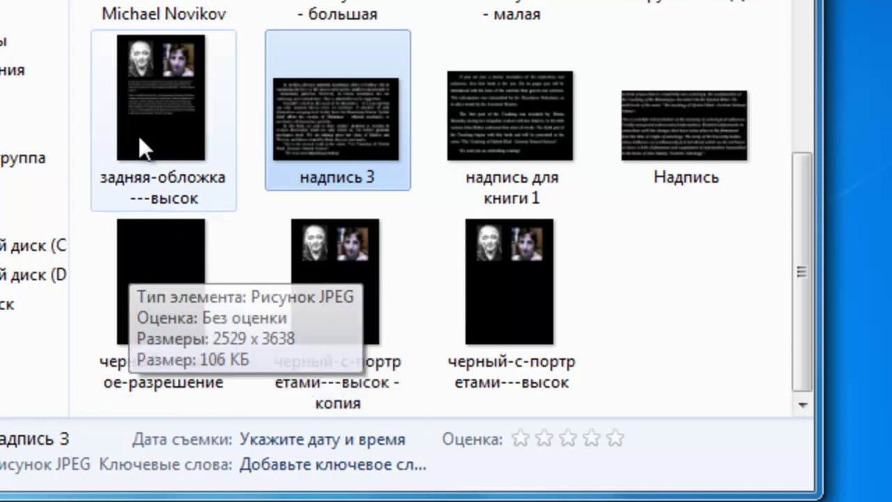
{"action": "mouse_move", "coordinate": [149, 119]}
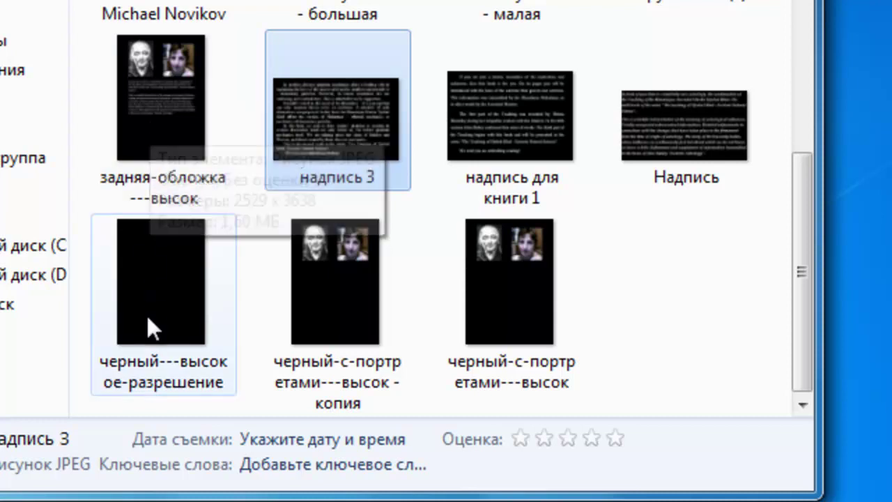
{"action": "mouse_move", "coordinate": [151, 308]}
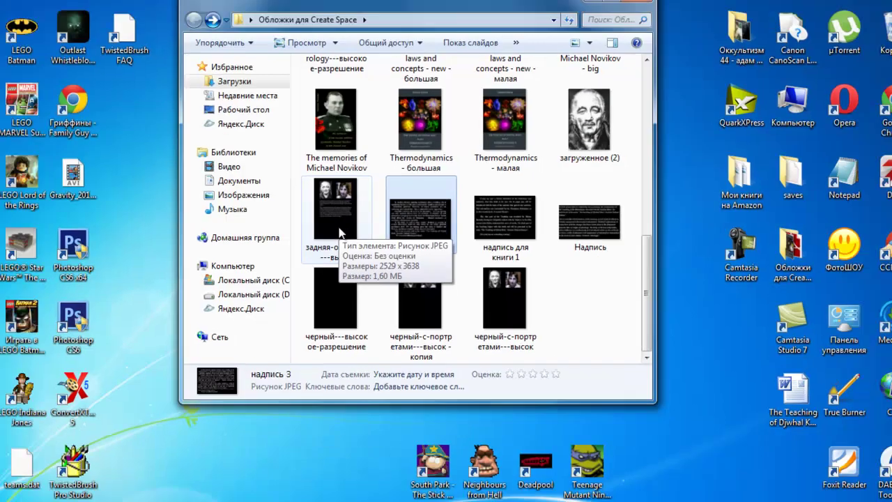
- Preview the задняя-обложка---высок back cover, then open 'ethereal - задняя' in Photo Viewer
{"action": "left_click", "coordinate": [168, 139]}
{"action": "double_click", "coordinate": [368, 246]}
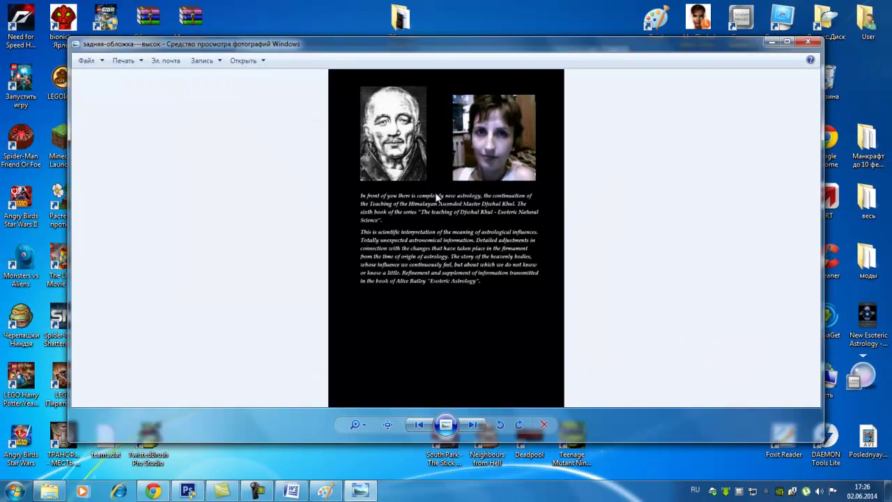
{"action": "left_click", "coordinate": [808, 42]}
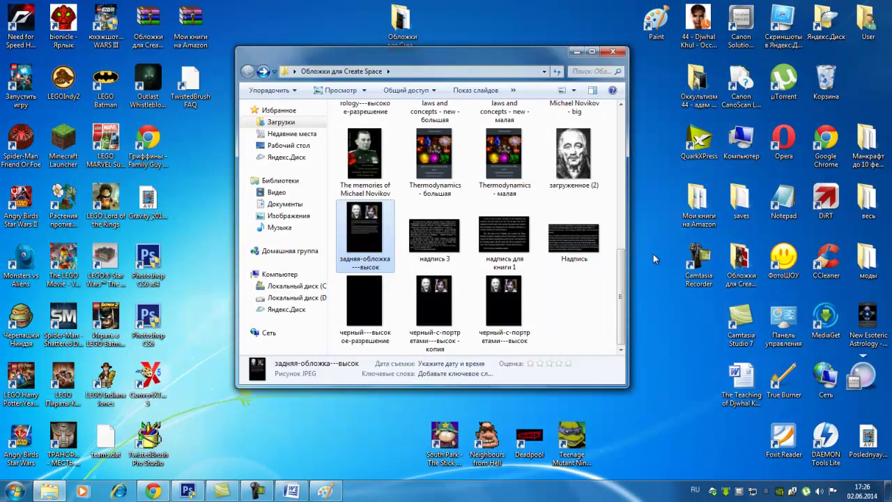
{"action": "left_click_drag", "start_coordinate": [620, 273], "coordinate": [617, 151]}
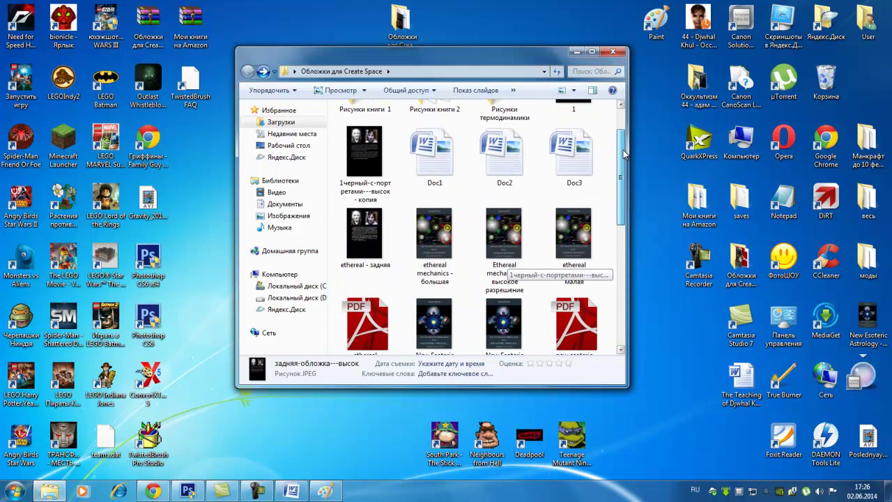
{"action": "double_click", "coordinate": [368, 237]}
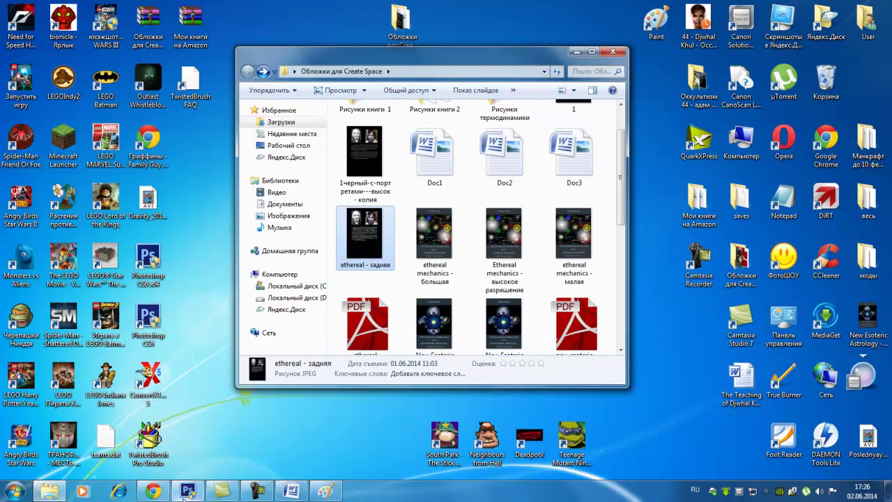
- Open 'ethereal - задняя' in Photoshop via File > Open
{"action": "left_click", "coordinate": [187, 491]}
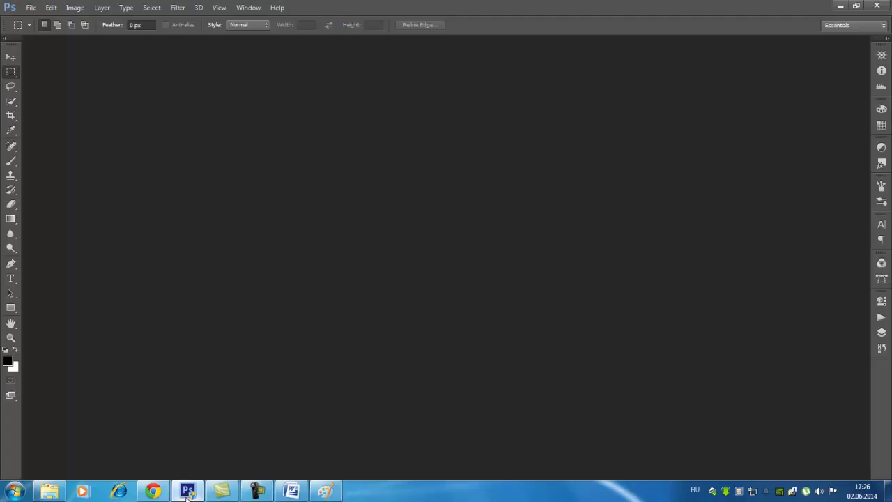
{"action": "left_click", "coordinate": [31, 8]}
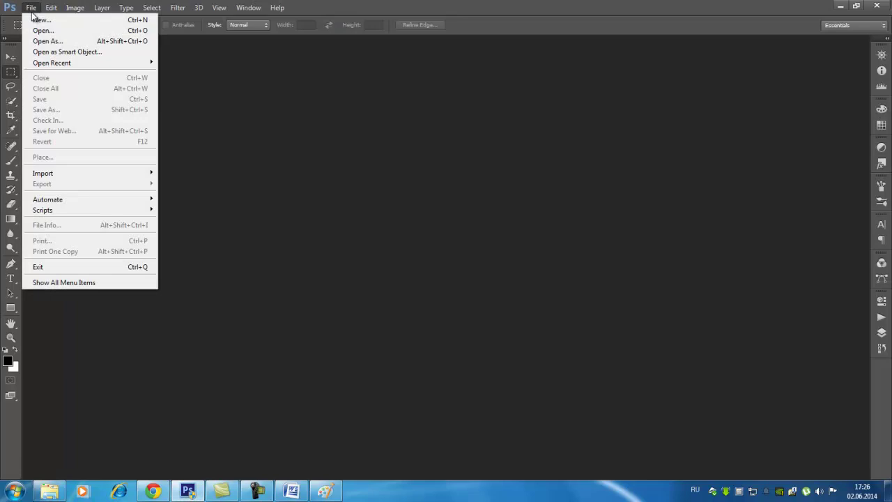
{"action": "left_click", "coordinate": [41, 31]}
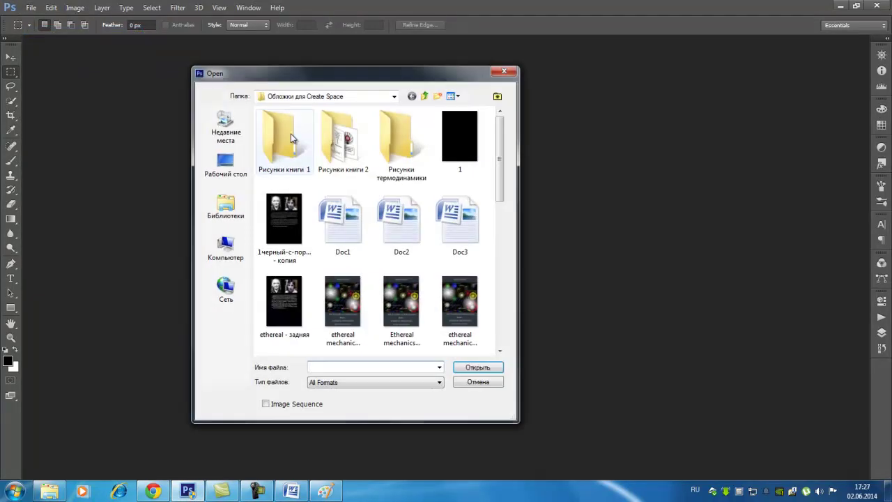
{"action": "left_click", "coordinate": [278, 303]}
{"action": "double_click", "coordinate": [279, 303]}
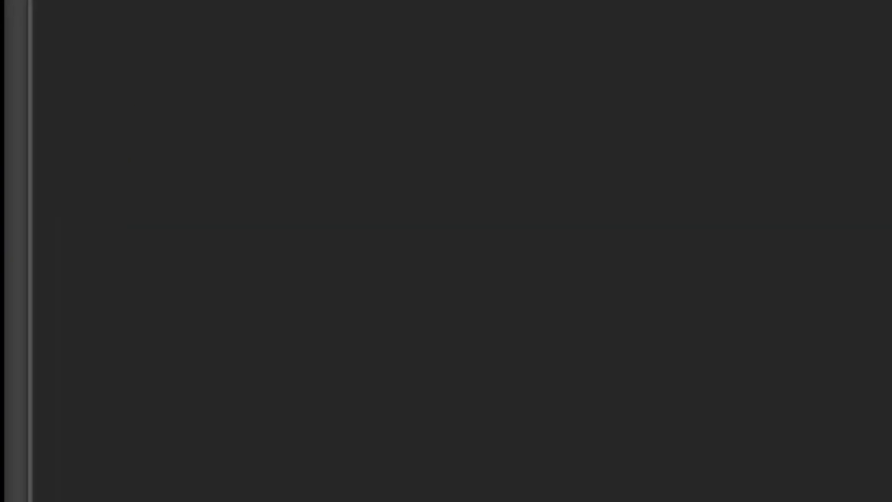
- Confirm its 10538 × 15158 px, 300 ppi image size, then close the document
{"action": "key", "text": "ctrl+alt+i"}
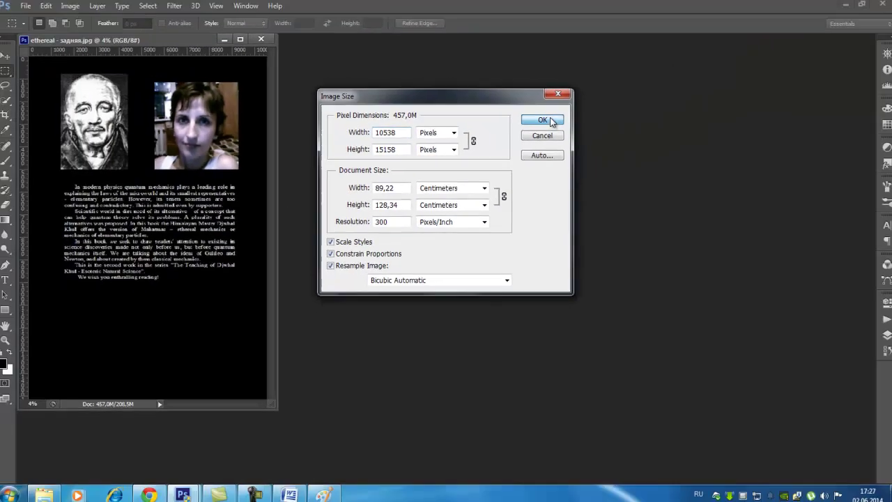
{"action": "left_click", "coordinate": [684, 71]}
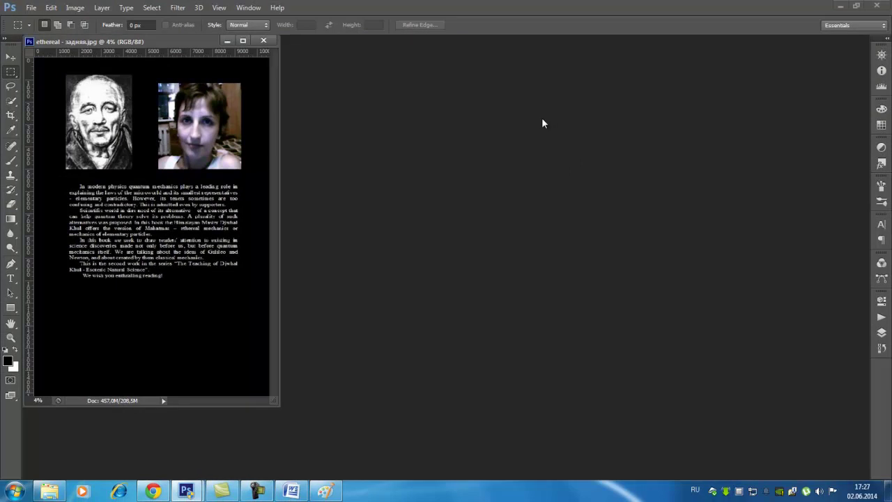
{"action": "left_click", "coordinate": [273, 40]}
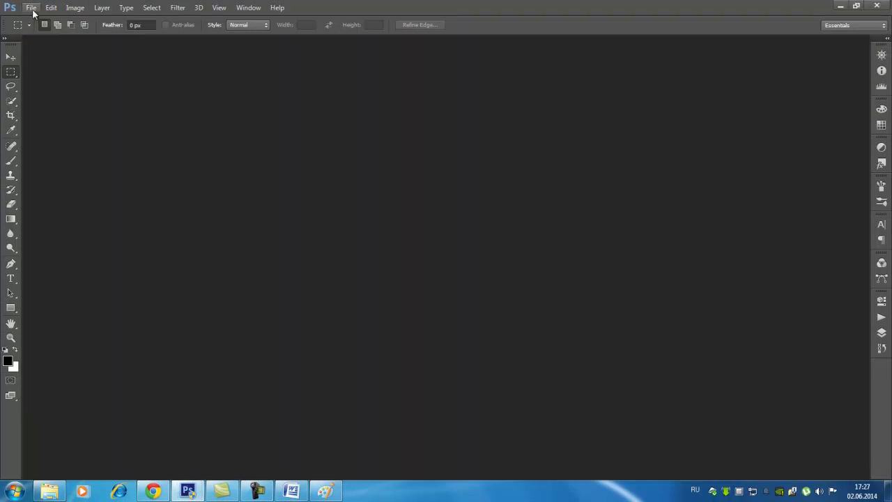
{"action": "left_click", "coordinate": [840, 6]}
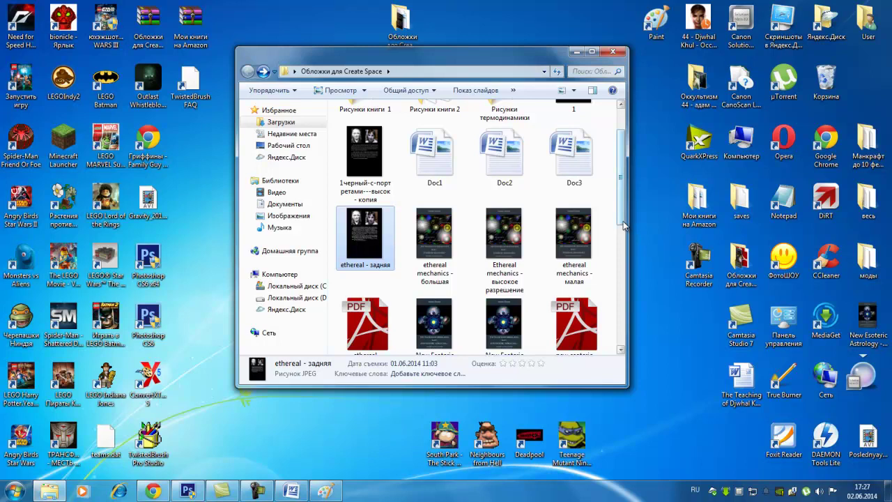
{"action": "left_click_drag", "start_coordinate": [623, 225], "coordinate": [614, 296]}
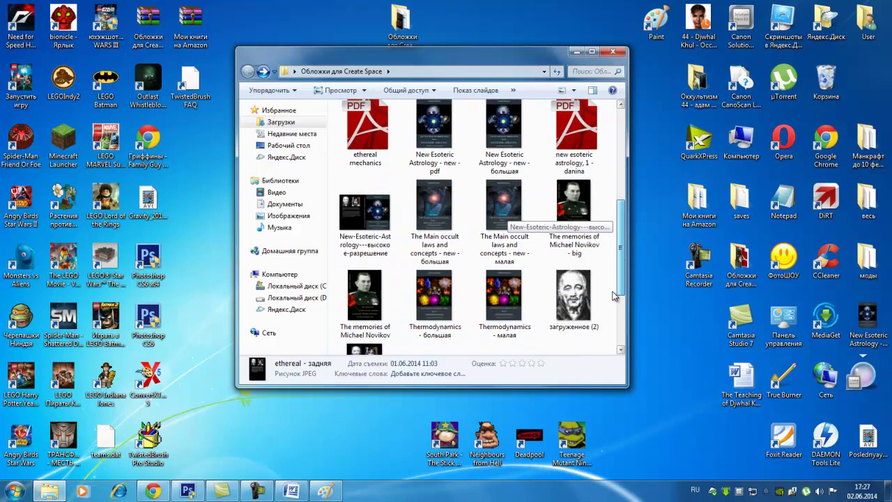
{"action": "scroll", "coordinate": [613, 295], "scroll_direction": "down", "scroll_amount": 3}
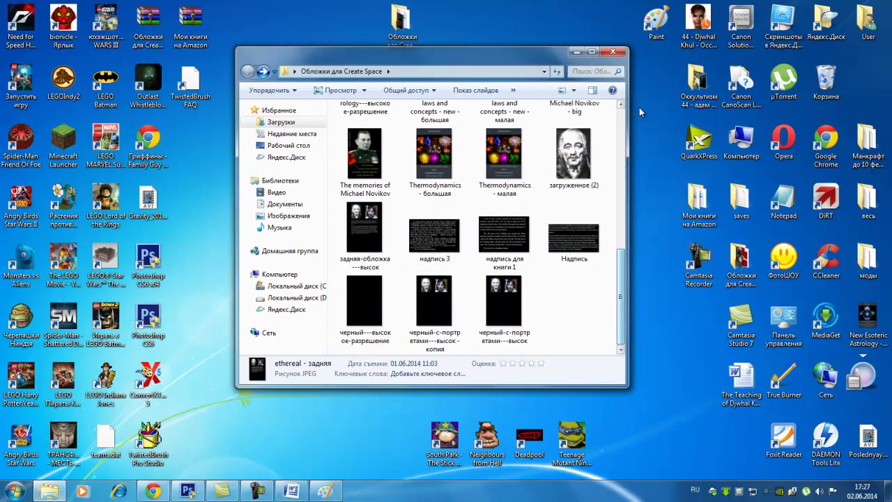
{"action": "left_click", "coordinate": [187, 490]}
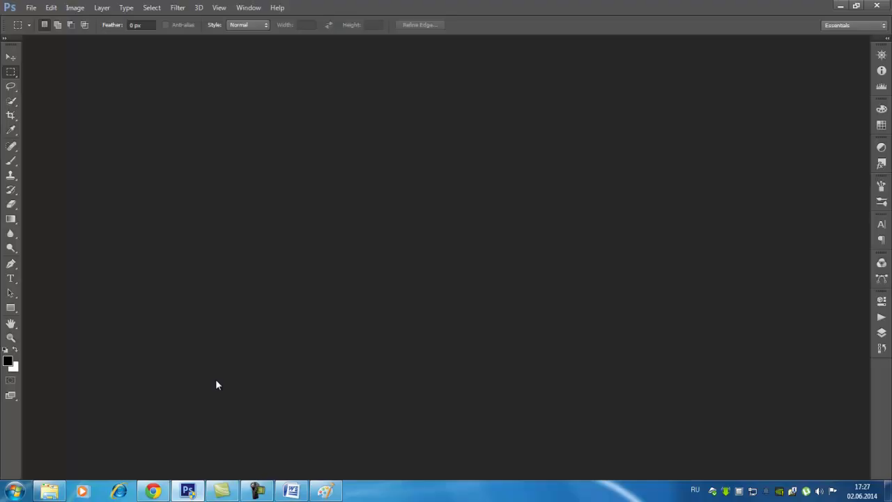
- Open the black image '1' and resample its resolution from 72 to 300 pixels per inch
{"action": "left_click", "coordinate": [33, 8]}
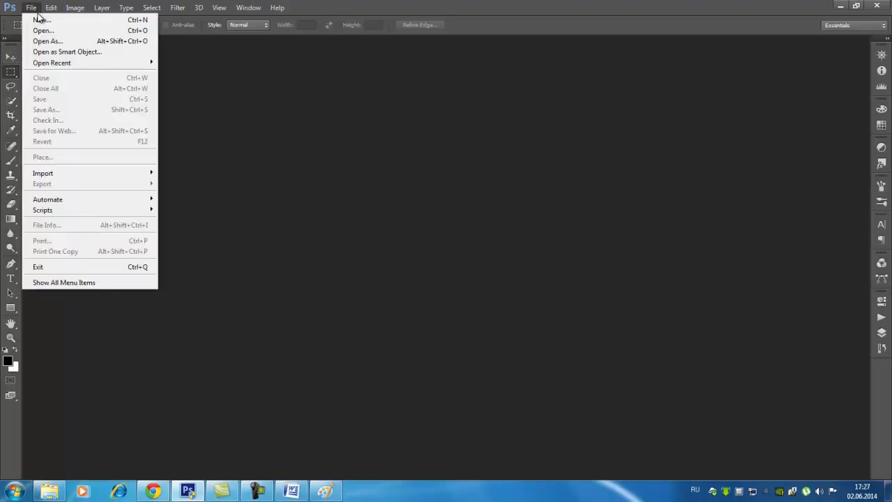
{"action": "left_click", "coordinate": [42, 30]}
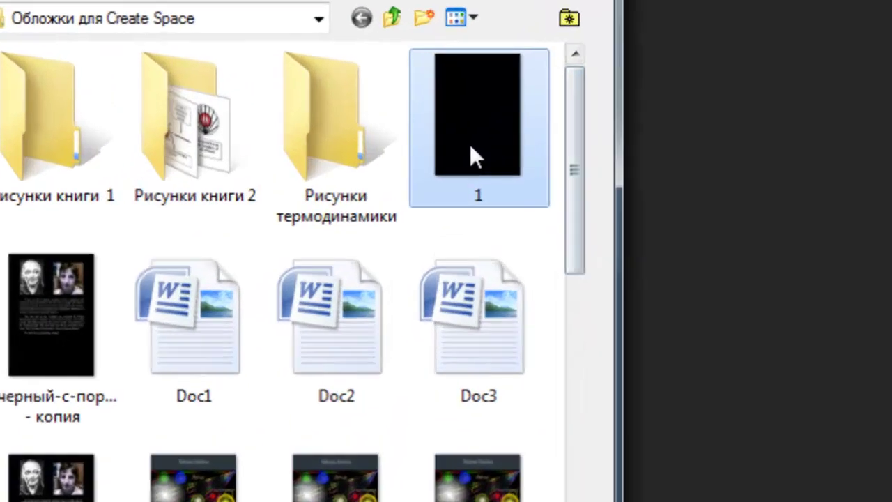
{"action": "double_click", "coordinate": [461, 148]}
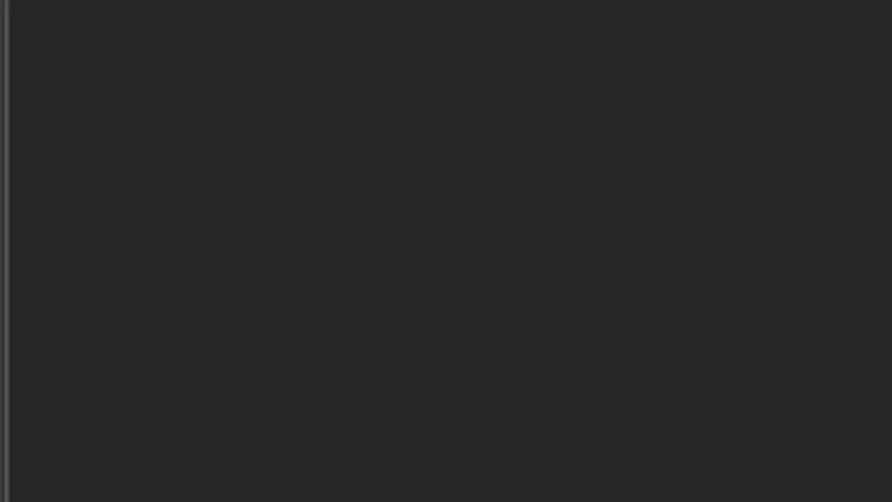
{"action": "key", "text": "ctrl+alt+i"}
{"action": "left_click_drag", "start_coordinate": [272, 323], "coordinate": [324, 317]}
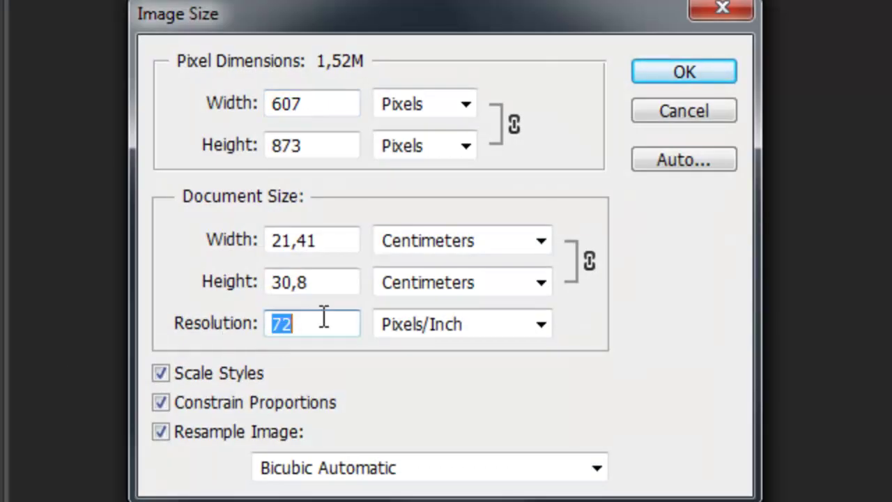
{"action": "type", "text": "300"}
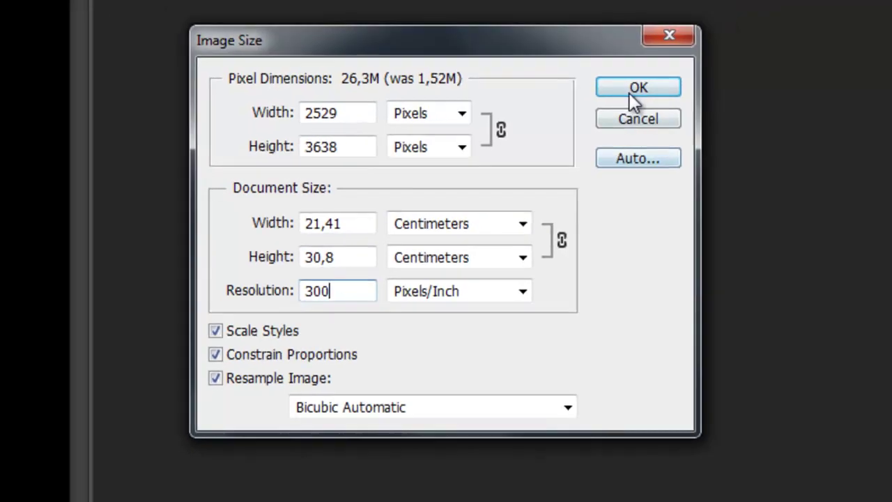
{"action": "left_click", "coordinate": [669, 76]}
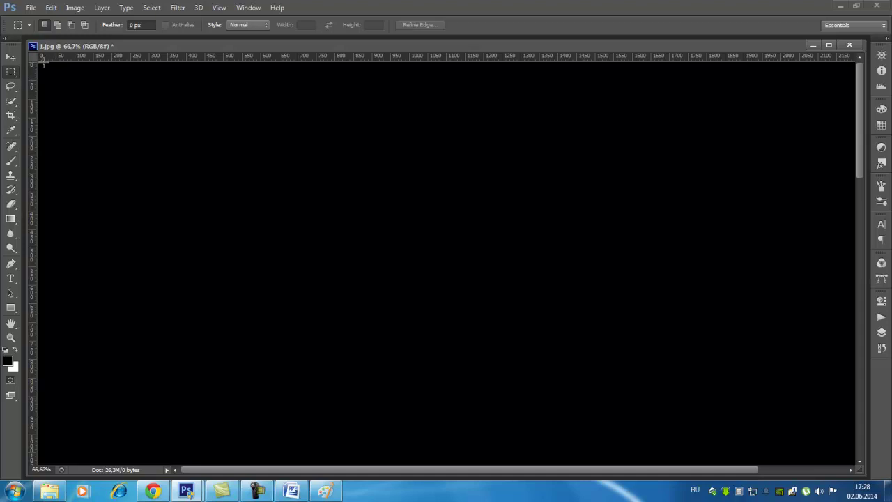
- Rotate the black canvas 90° clockwise into landscape, then bring up File Open (Ctrl+O)
{"action": "key", "text": "z"}
{"action": "left_click", "coordinate": [196, 206], "text": "alt"}
{"action": "left_click", "coordinate": [196, 206], "text": "alt"}
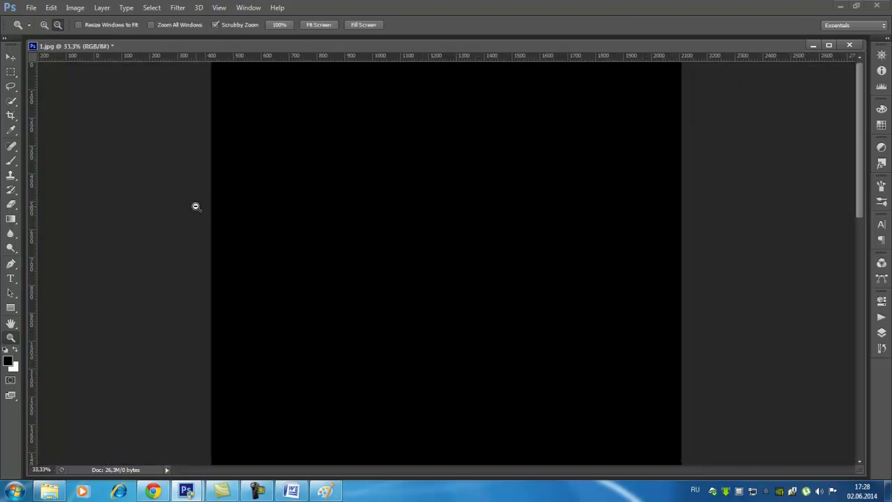
{"action": "left_click", "coordinate": [195, 205], "text": "alt"}
{"action": "left_click", "coordinate": [303, 238], "text": "alt"}
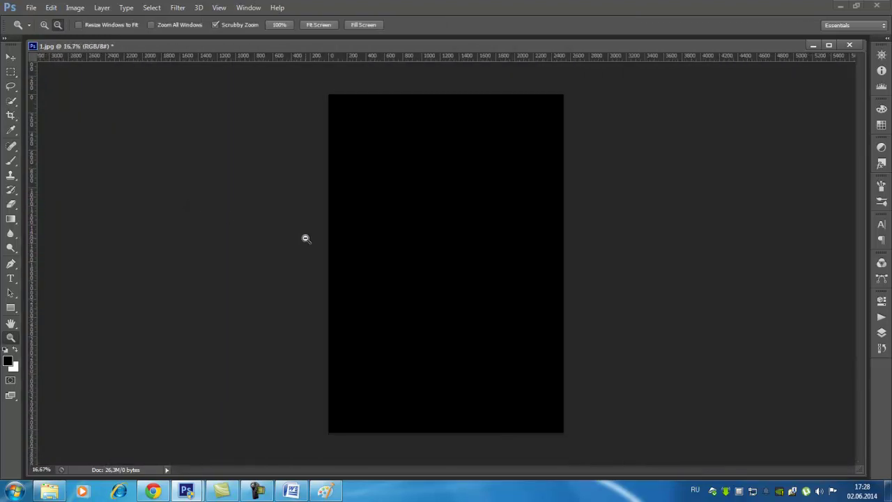
{"action": "left_click", "coordinate": [75, 10]}
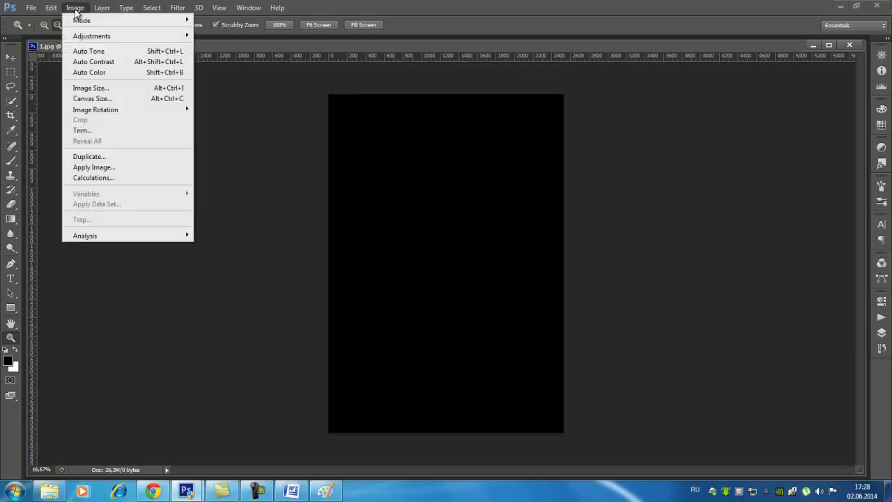
{"action": "mouse_move", "coordinate": [124, 113]}
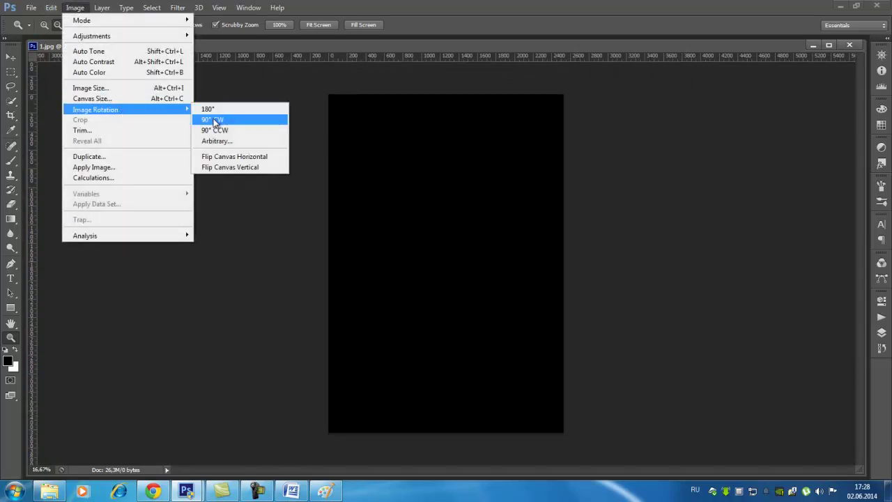
{"action": "left_click", "coordinate": [214, 118]}
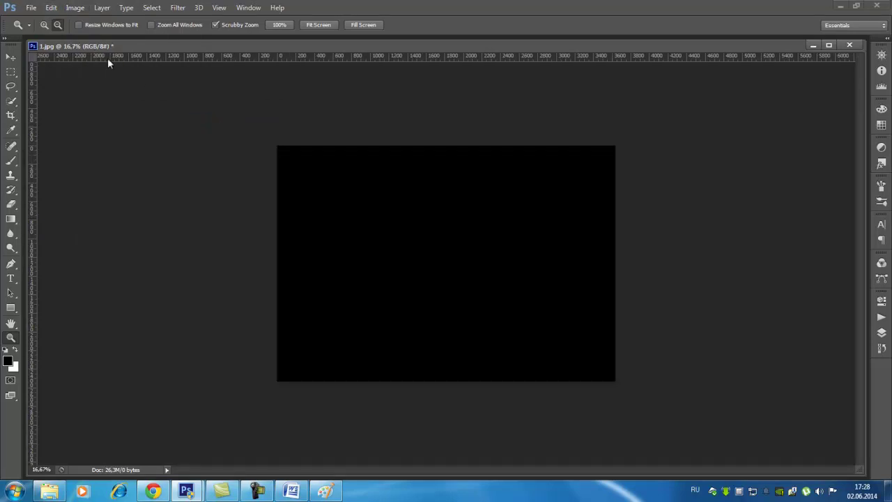
{"action": "left_click", "coordinate": [32, 8]}
{"action": "key", "text": "ctrl+o"}
- Open ethereal - задняя.jpg and check its Image Size without changing it
{"action": "left_click", "coordinate": [334, 376]}
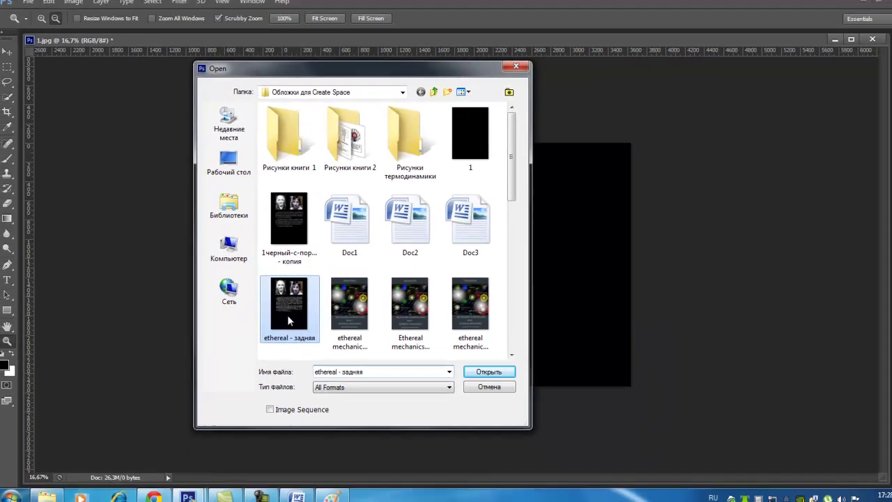
{"action": "double_click", "coordinate": [288, 316]}
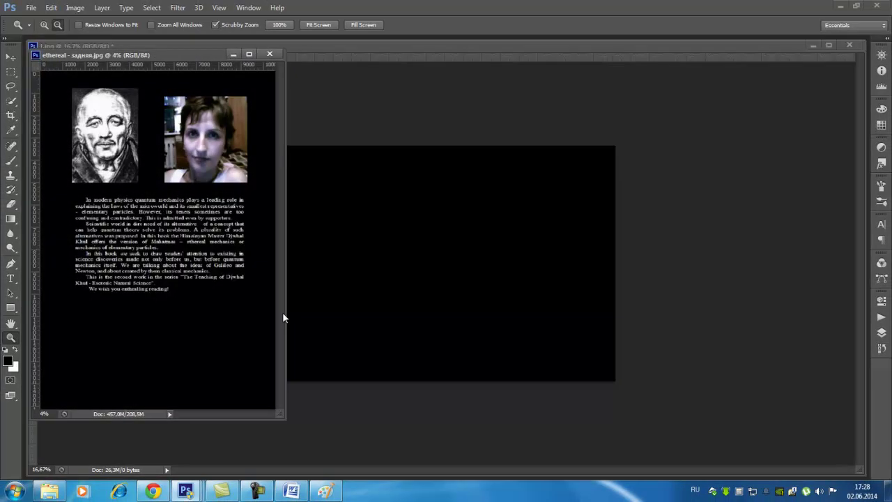
{"action": "left_click_drag", "start_coordinate": [161, 58], "coordinate": [510, 122]}
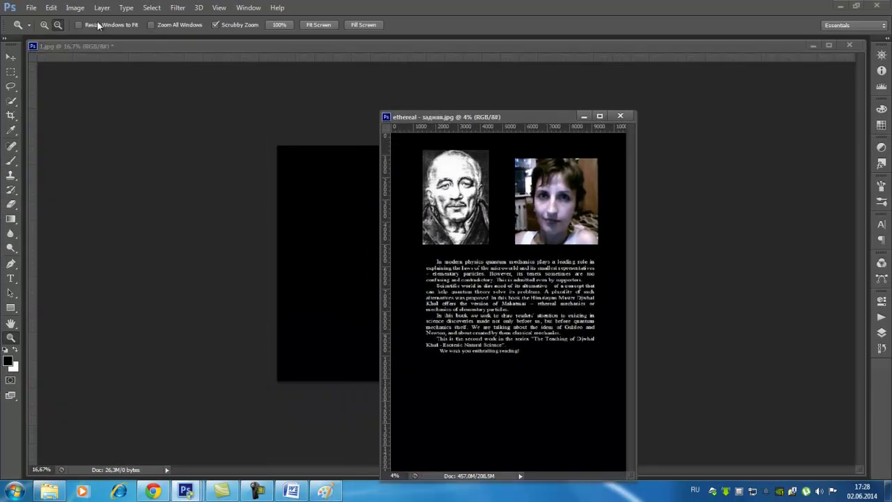
{"action": "left_click", "coordinate": [74, 8]}
{"action": "left_click", "coordinate": [107, 89]}
{"action": "left_click", "coordinate": [555, 95]}
- Drag the back-cover image with the Move tool onto the black 1.jpg canvas as Layer 1
{"action": "left_click_drag", "start_coordinate": [594, 119], "coordinate": [717, 111]}
{"action": "left_click", "coordinate": [11, 57]}
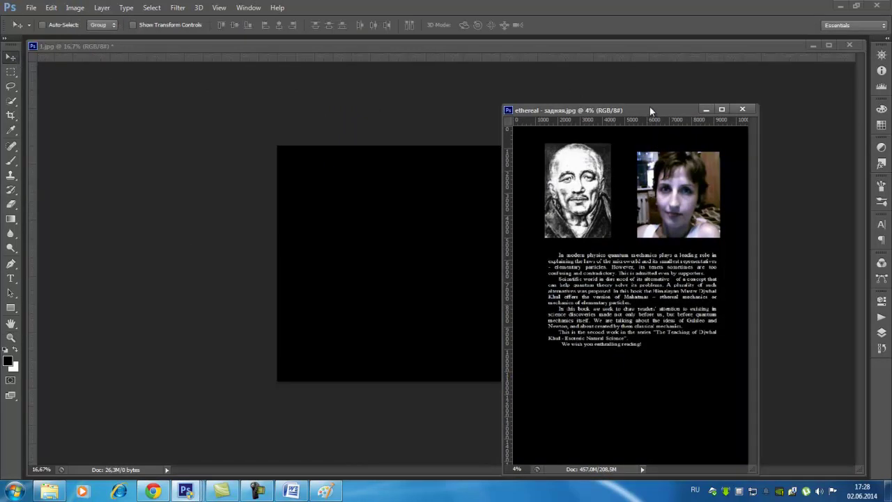
{"action": "left_click_drag", "start_coordinate": [686, 109], "coordinate": [731, 114]}
{"action": "left_click_drag", "start_coordinate": [686, 324], "coordinate": [386, 295]}
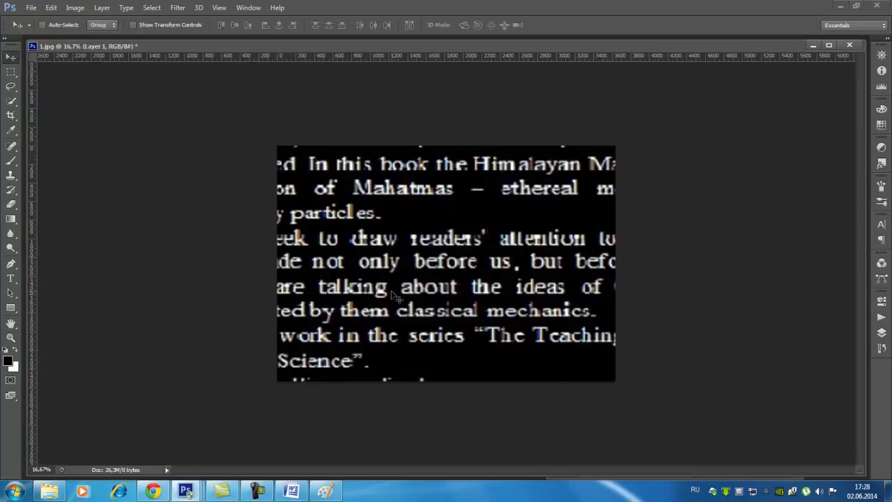
- Free Transform Layer 1, shrinking the back cover and moving it up over the canvas
{"action": "left_click", "coordinate": [51, 9]}
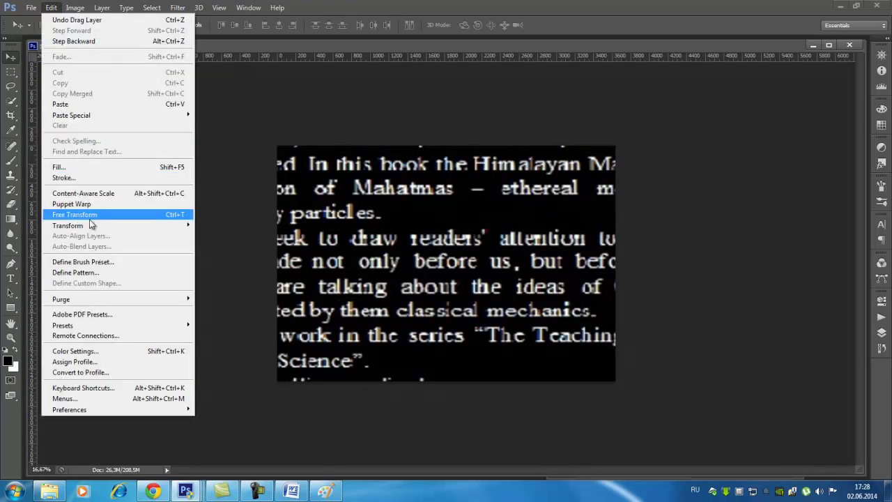
{"action": "left_click", "coordinate": [90, 215]}
{"action": "left_click_drag", "start_coordinate": [465, 232], "coordinate": [707, 381]}
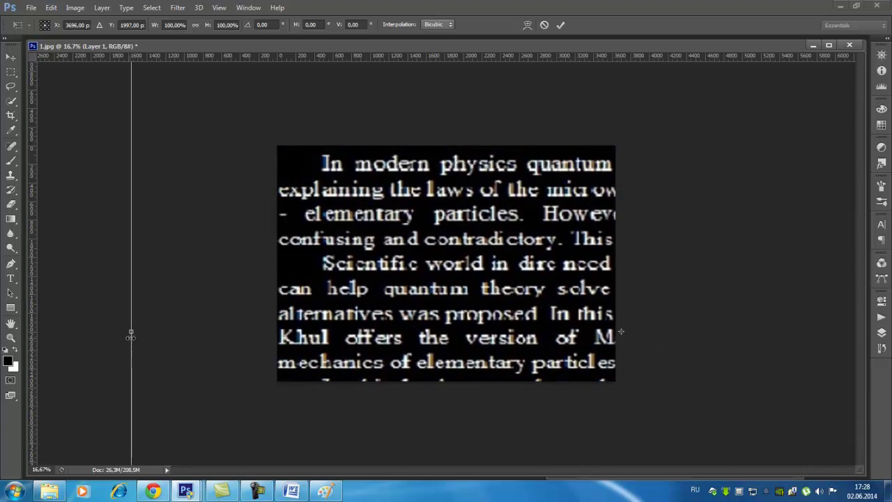
{"action": "left_click_drag", "start_coordinate": [131, 331], "coordinate": [202, 453]}
{"action": "left_click_drag", "start_coordinate": [462, 135], "coordinate": [426, 474]}
{"action": "left_click_drag", "start_coordinate": [407, 124], "coordinate": [465, 3]}
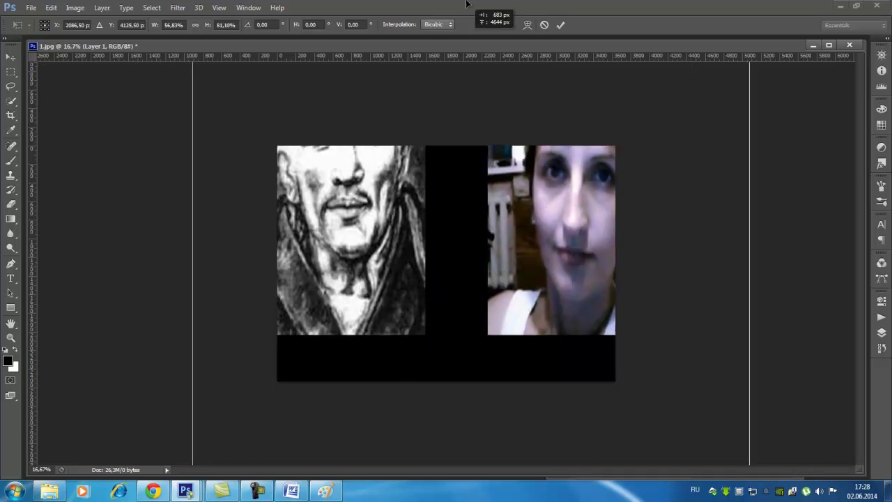
{"action": "left_click_drag", "start_coordinate": [480, 466], "coordinate": [498, 42]}
{"action": "left_click_drag", "start_coordinate": [533, 376], "coordinate": [483, 80]}
{"action": "left_click_drag", "start_coordinate": [444, 426], "coordinate": [422, 368]}
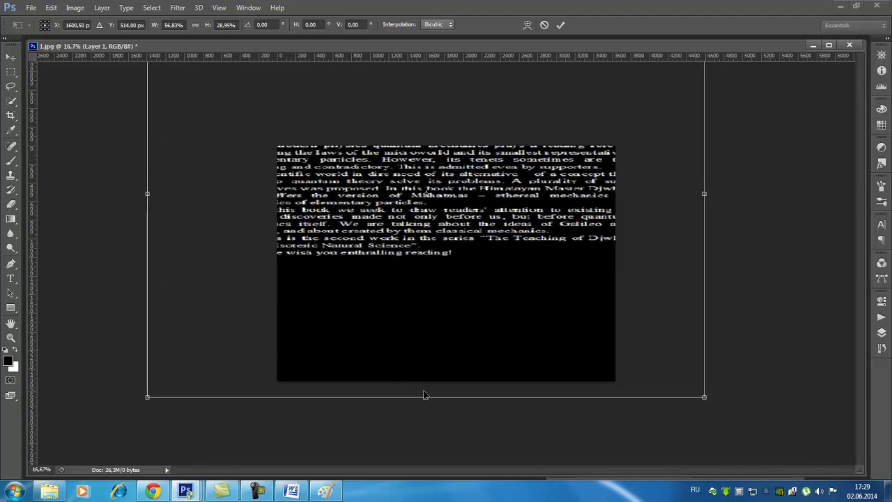
- Refine Layer 1 to about 16.67% × 16.68%, aligned to the canvas's left edge and top
{"action": "left_click_drag", "start_coordinate": [147, 193], "coordinate": [388, 184]}
{"action": "left_click_drag", "start_coordinate": [555, 408], "coordinate": [452, 444]}
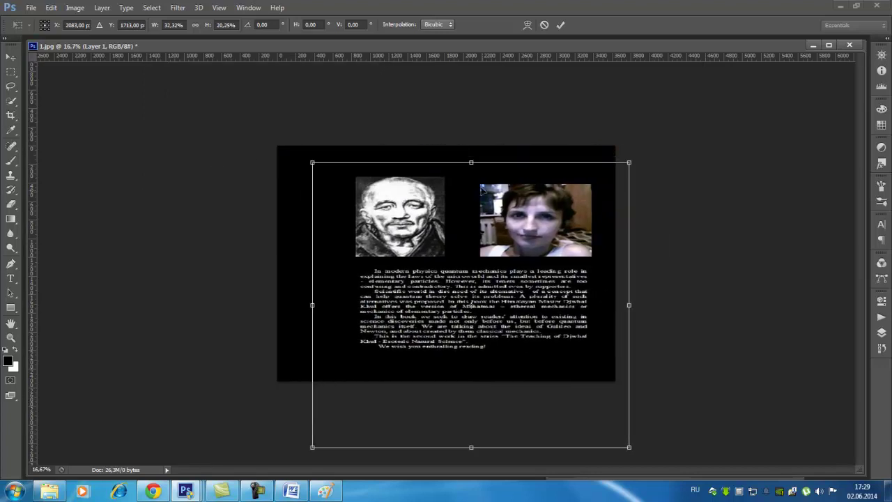
{"action": "left_click_drag", "start_coordinate": [312, 305], "coordinate": [453, 301]}
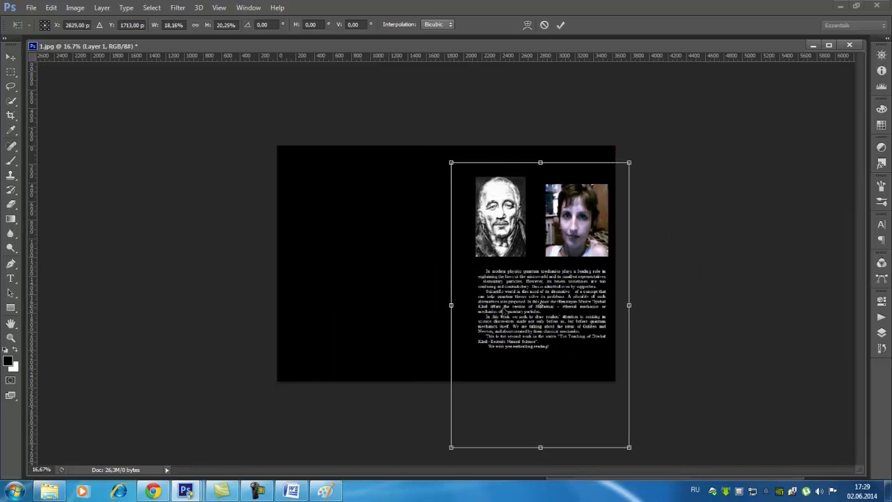
{"action": "left_click_drag", "start_coordinate": [524, 223], "coordinate": [319, 172]}
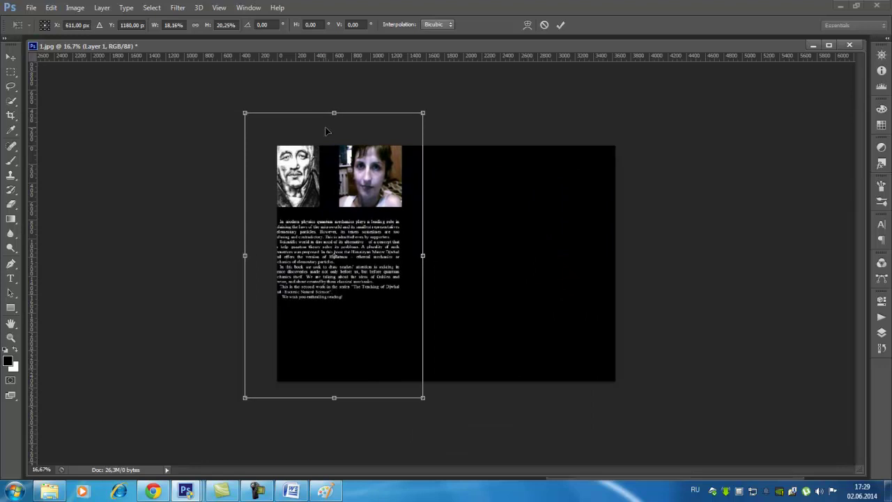
{"action": "left_click_drag", "start_coordinate": [333, 113], "coordinate": [335, 154]}
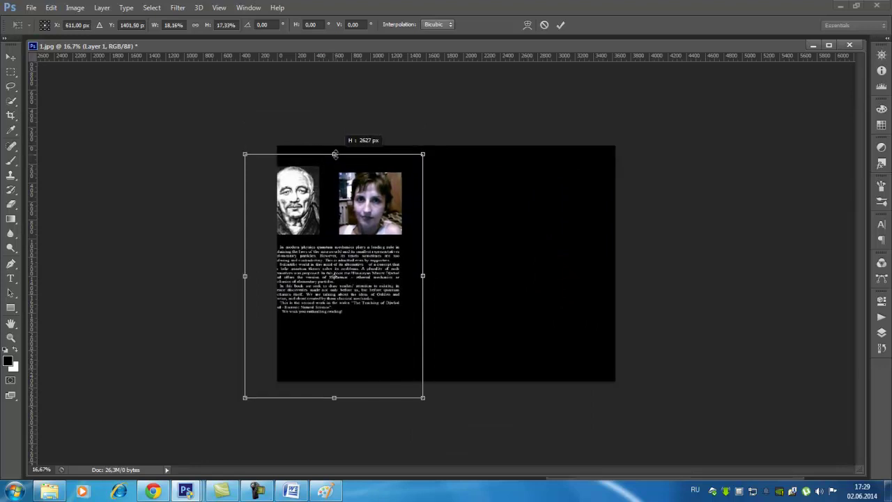
{"action": "left_click_drag", "start_coordinate": [354, 285], "coordinate": [387, 268]}
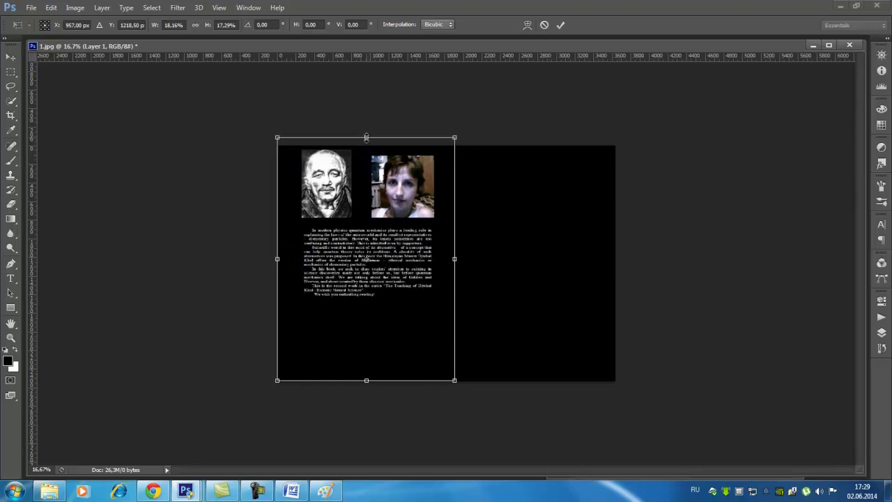
{"action": "left_click_drag", "start_coordinate": [365, 139], "coordinate": [366, 145]}
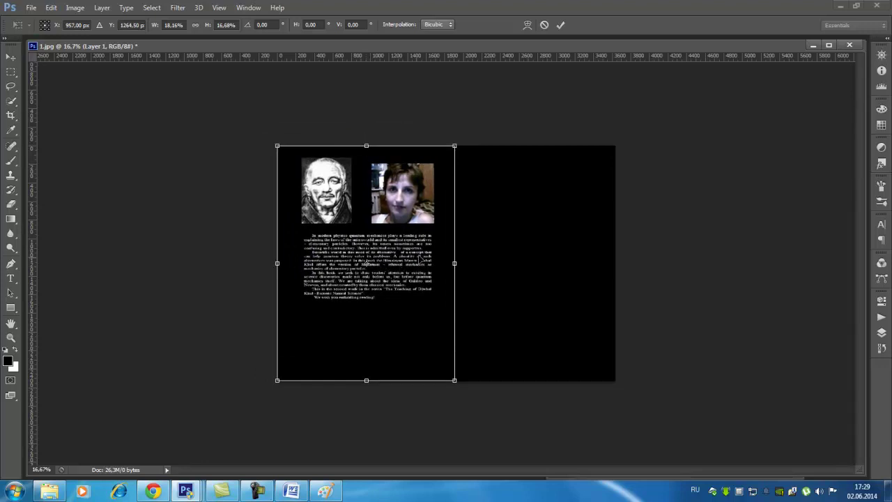
{"action": "left_click_drag", "start_coordinate": [455, 263], "coordinate": [439, 266]}
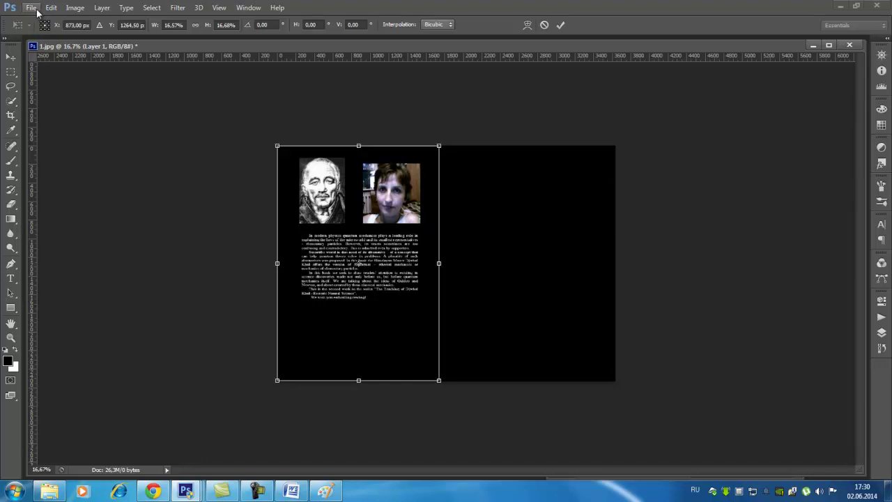
- Apply the pending back-cover transformation
{"action": "left_click", "coordinate": [31, 8]}
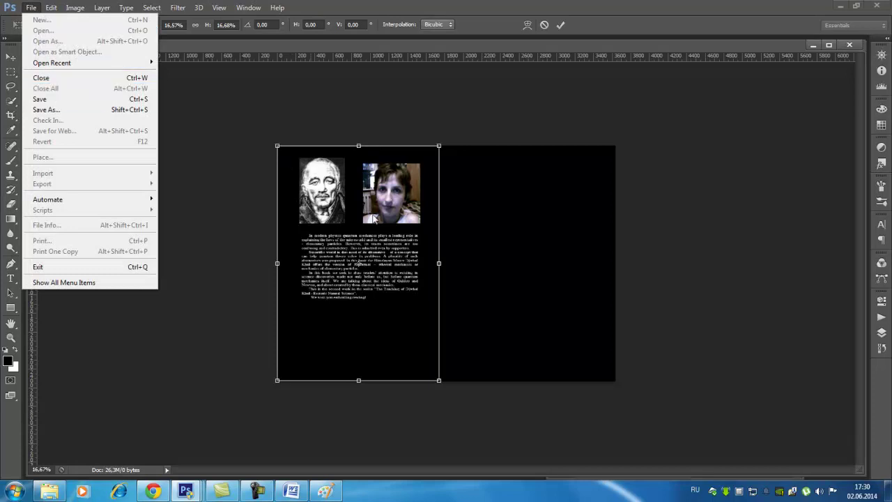
{"action": "left_click", "coordinate": [216, 205]}
{"action": "key", "text": "m"}
{"action": "left_click", "coordinate": [397, 189]}
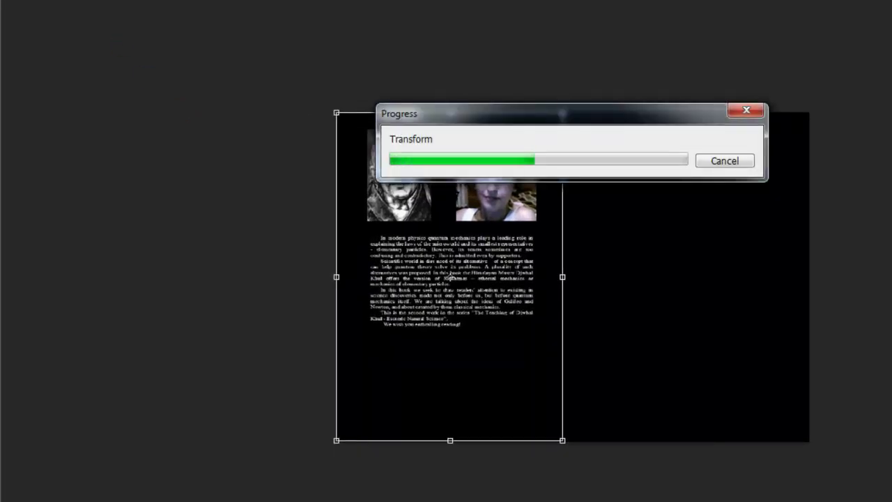
- Open 'Ethereal mechanics - высокое разрешение.jpg' through File > Open
{"action": "key", "text": "alt+f"}
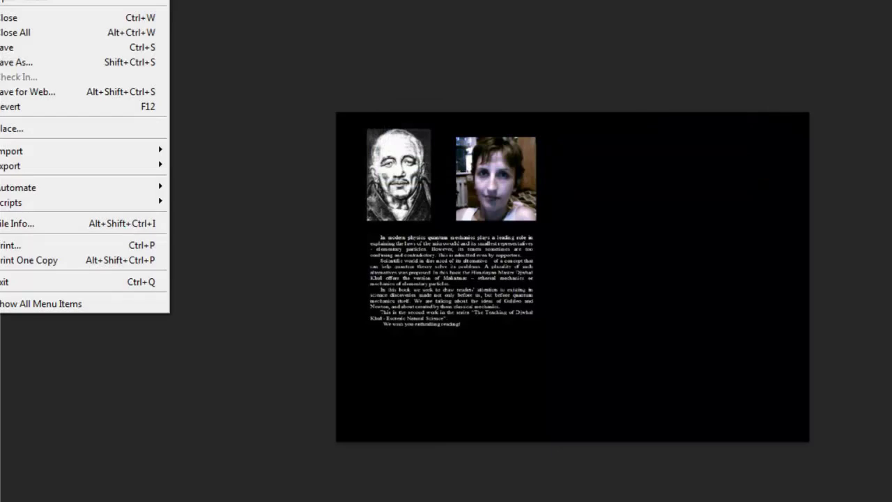
{"action": "key", "text": "o"}
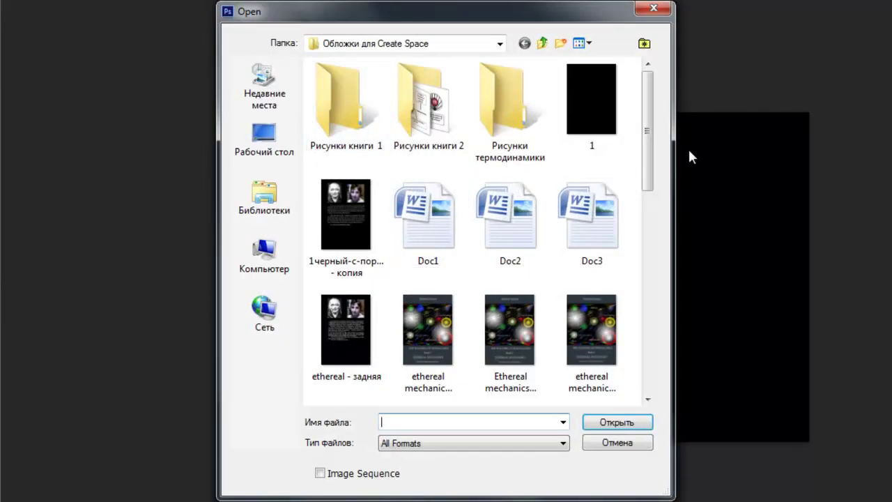
{"action": "left_click_drag", "start_coordinate": [648, 175], "coordinate": [641, 235]}
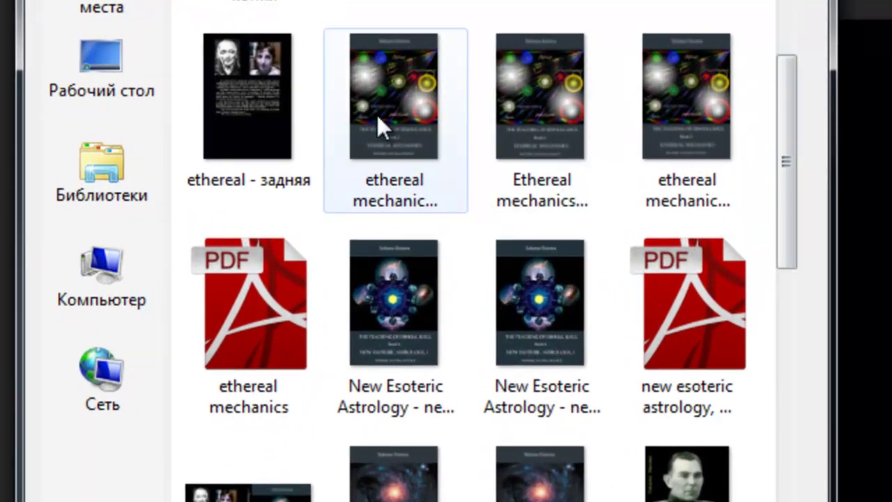
{"action": "left_click_drag", "start_coordinate": [788, 213], "coordinate": [779, 179]}
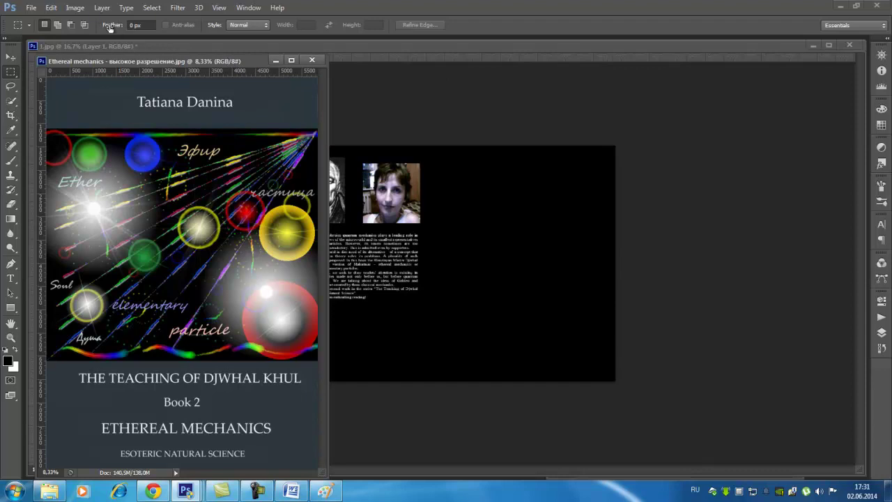
- Check the front cover's Image Size, then drag it with the Move tool onto 1.jpg as Layer 2
{"action": "left_click", "coordinate": [75, 7]}
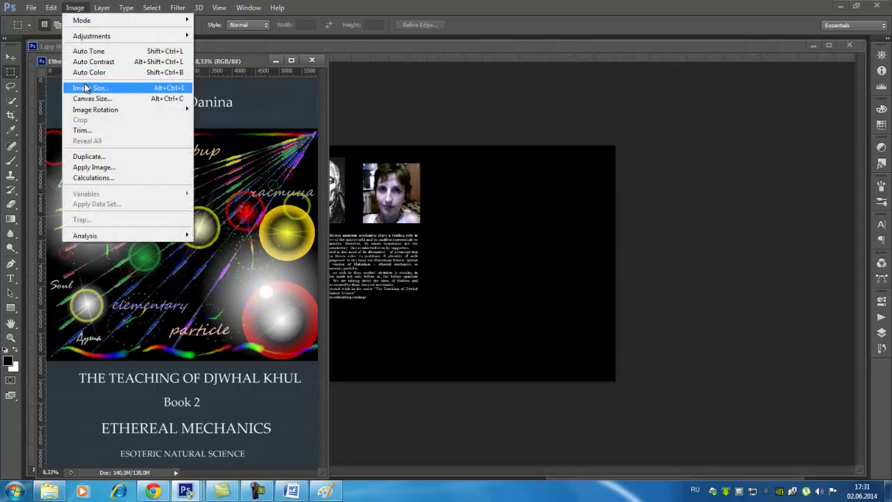
{"action": "left_click", "coordinate": [85, 89]}
{"action": "left_click", "coordinate": [538, 120]}
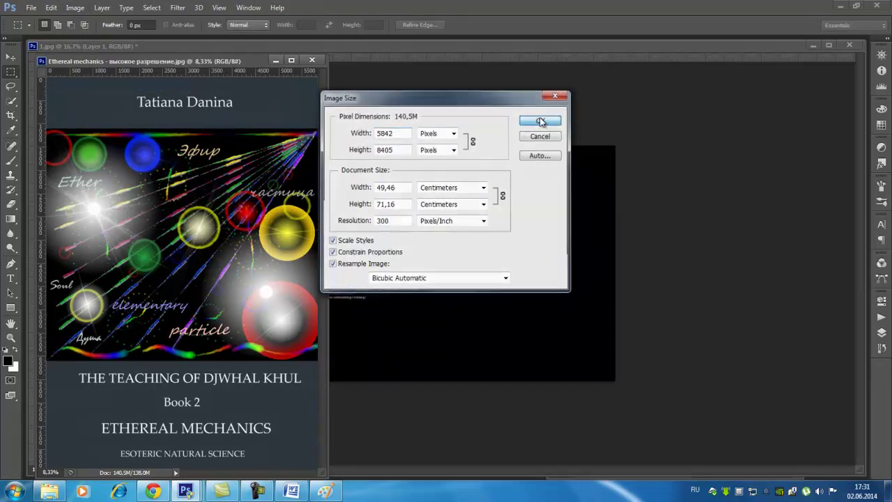
{"action": "left_click_drag", "start_coordinate": [193, 65], "coordinate": [673, 106]}
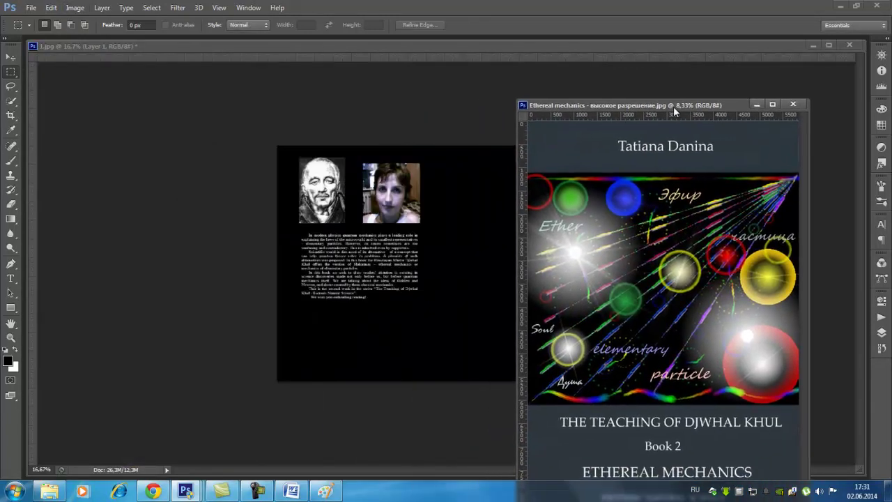
{"action": "left_click", "coordinate": [10, 56]}
{"action": "left_click_drag", "start_coordinate": [693, 227], "coordinate": [486, 276]}
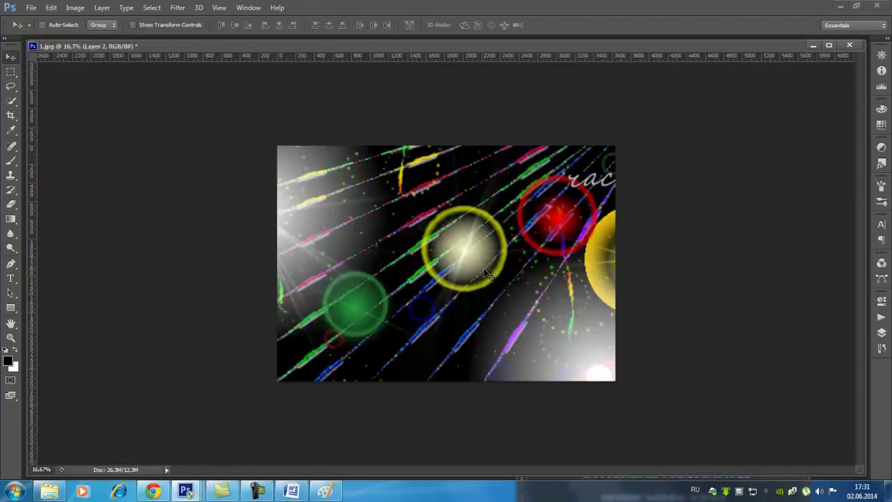
- Free Transform Layer 2, squashing the front cover and moving it up into view
{"action": "left_click", "coordinate": [50, 8]}
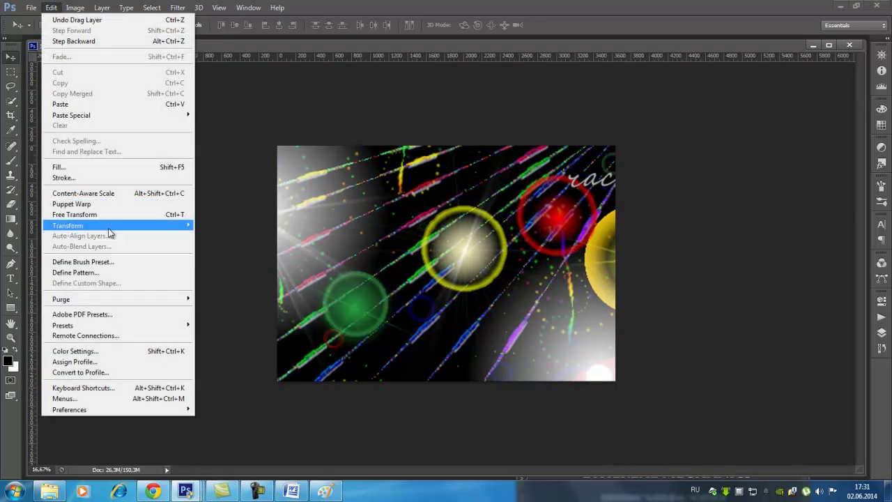
{"action": "left_click", "coordinate": [113, 220]}
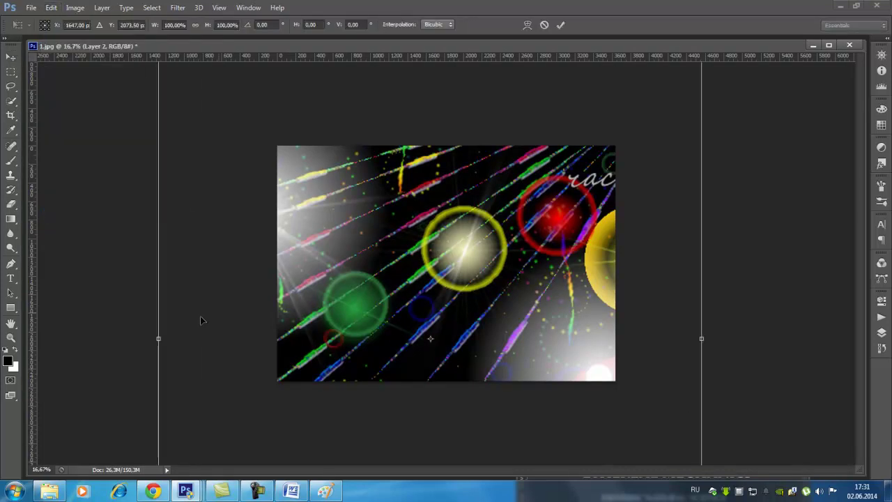
{"action": "left_click_drag", "start_coordinate": [161, 338], "coordinate": [481, 470]}
{"action": "left_click_drag", "start_coordinate": [547, 216], "coordinate": [546, 362]}
{"action": "left_click_drag", "start_coordinate": [555, 394], "coordinate": [537, 124]}
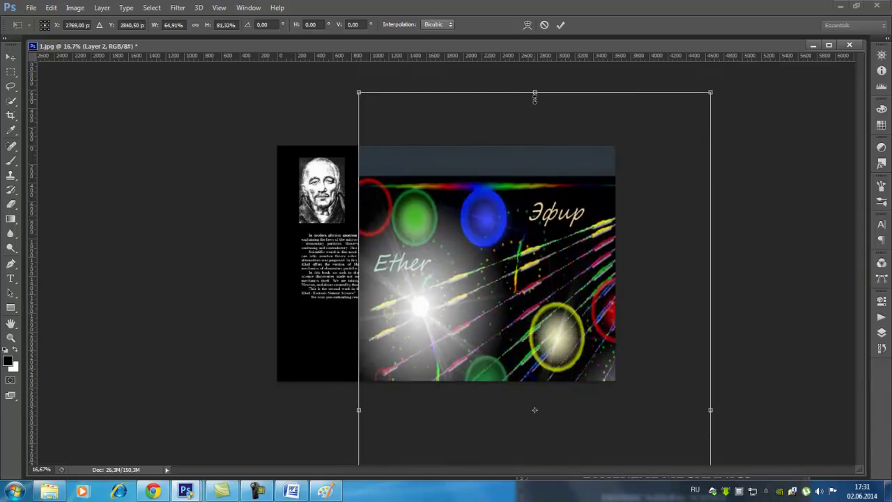
{"action": "left_click_drag", "start_coordinate": [534, 91], "coordinate": [501, 182]}
{"action": "left_click_drag", "start_coordinate": [507, 91], "coordinate": [507, 258]}
{"action": "left_click_drag", "start_coordinate": [478, 315], "coordinate": [505, 116]}
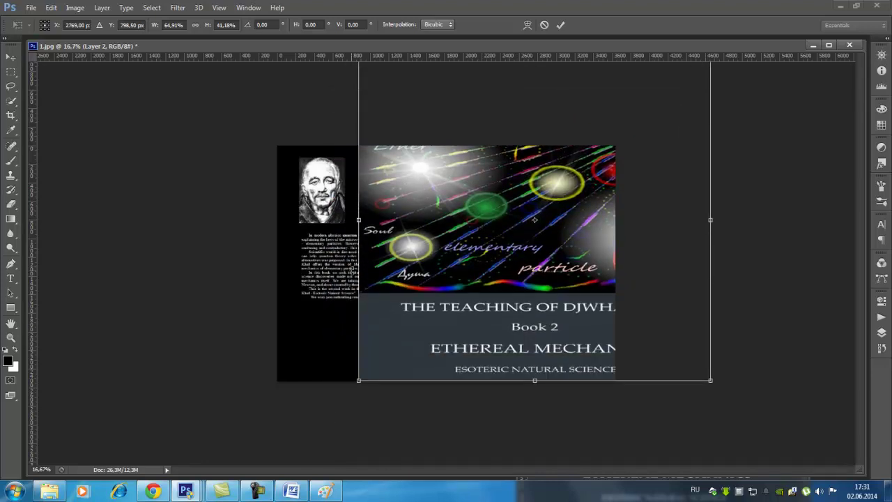
- Fit the front cover to 30.43% × 30.09% on the right half, edge-to-edge with the back cover
{"action": "left_click_drag", "start_coordinate": [357, 220], "coordinate": [512, 220]}
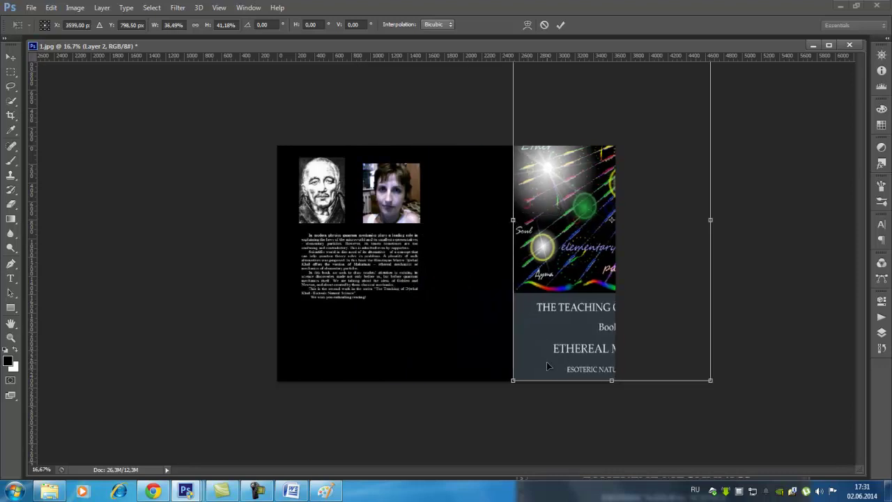
{"action": "left_click_drag", "start_coordinate": [611, 380], "coordinate": [611, 302]}
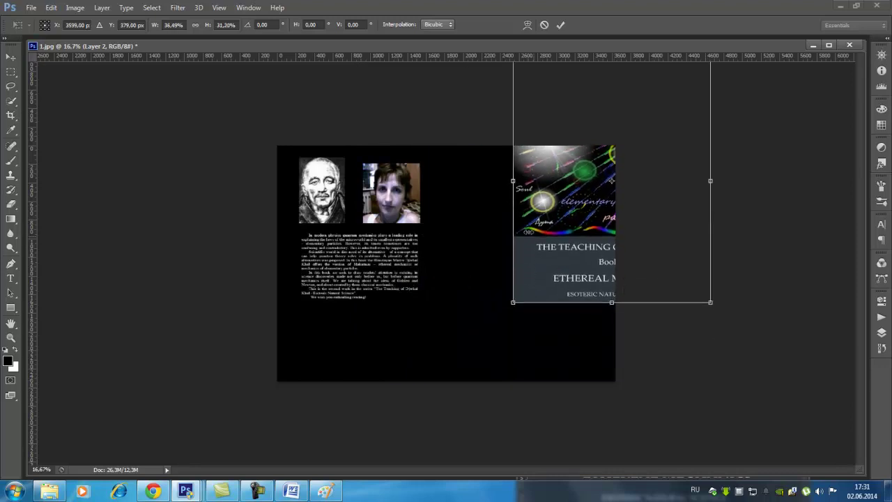
{"action": "left_click_drag", "start_coordinate": [580, 207], "coordinate": [521, 289]}
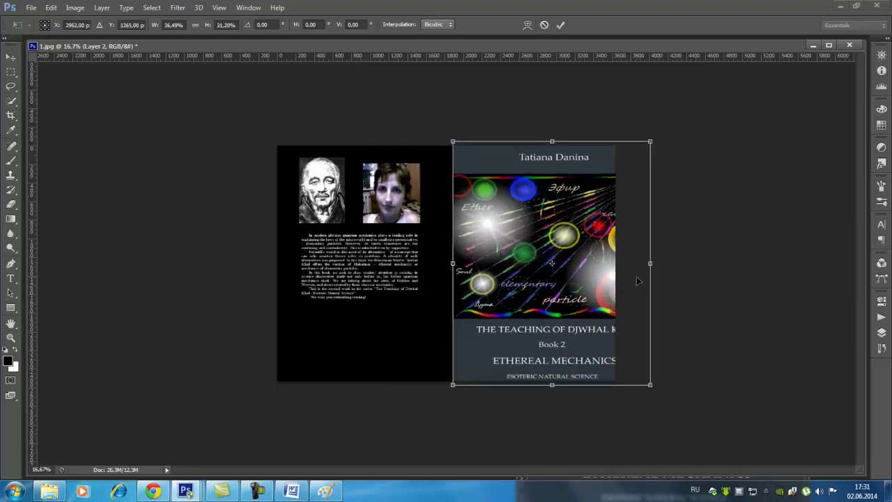
{"action": "left_click_drag", "start_coordinate": [650, 263], "coordinate": [597, 288]}
{"action": "left_click_drag", "start_coordinate": [529, 141], "coordinate": [528, 147]}
{"action": "left_click_drag", "start_coordinate": [529, 383], "coordinate": [529, 379]}
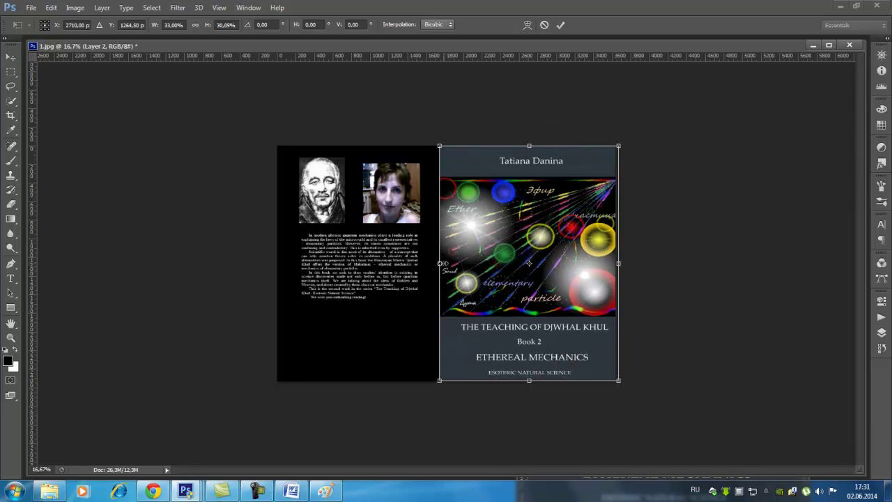
{"action": "left_click_drag", "start_coordinate": [441, 263], "coordinate": [454, 263]}
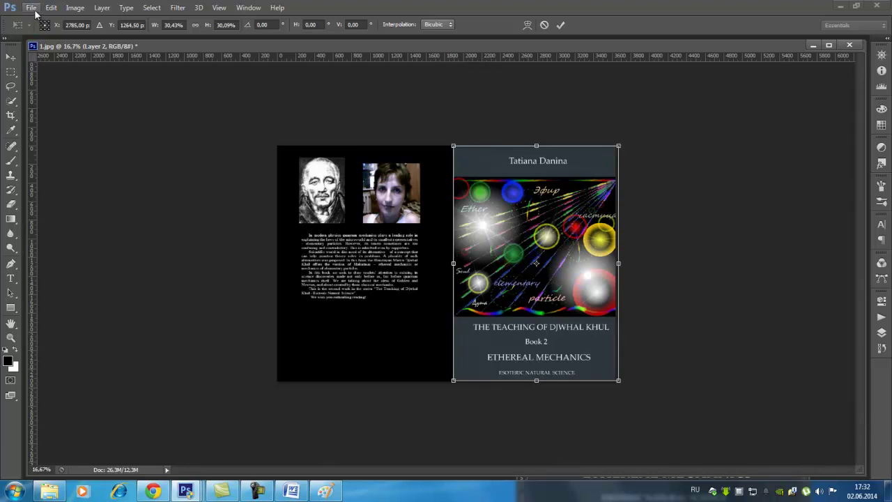
- Apply the front cover's new size and position via the Marquee tool prompt
{"action": "left_click", "coordinate": [32, 9]}
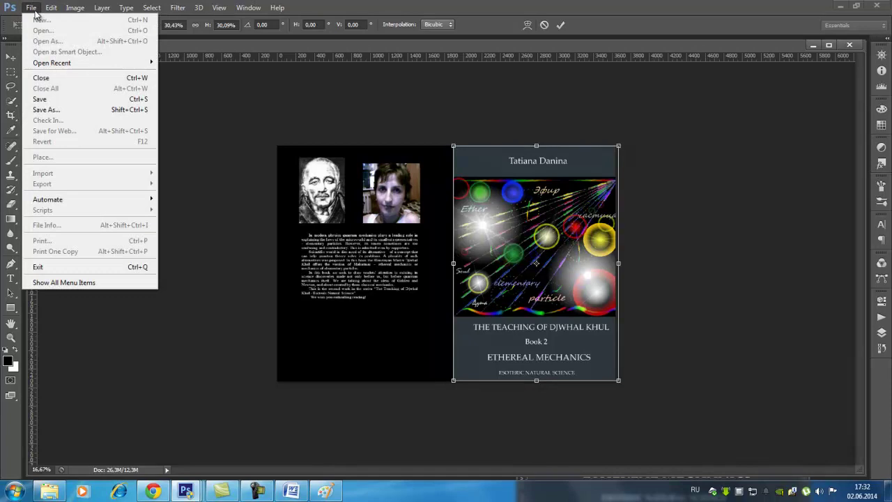
{"action": "left_click", "coordinate": [77, 9]}
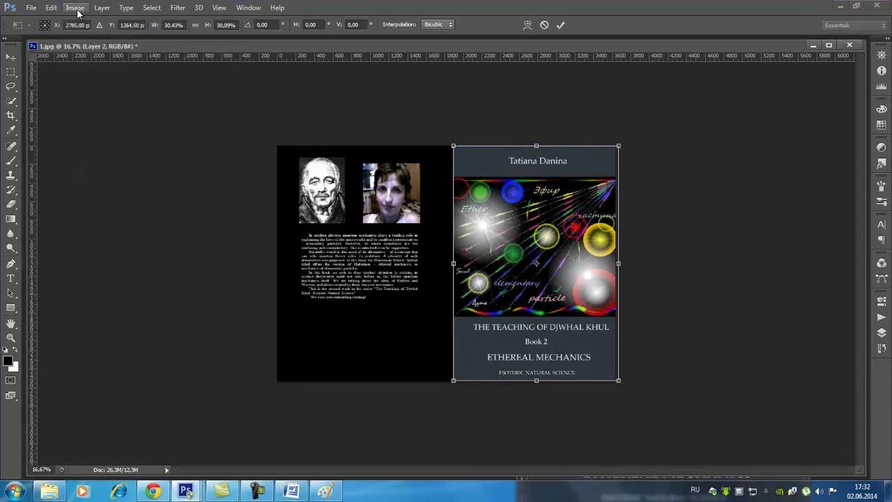
{"action": "left_click", "coordinate": [82, 8]}
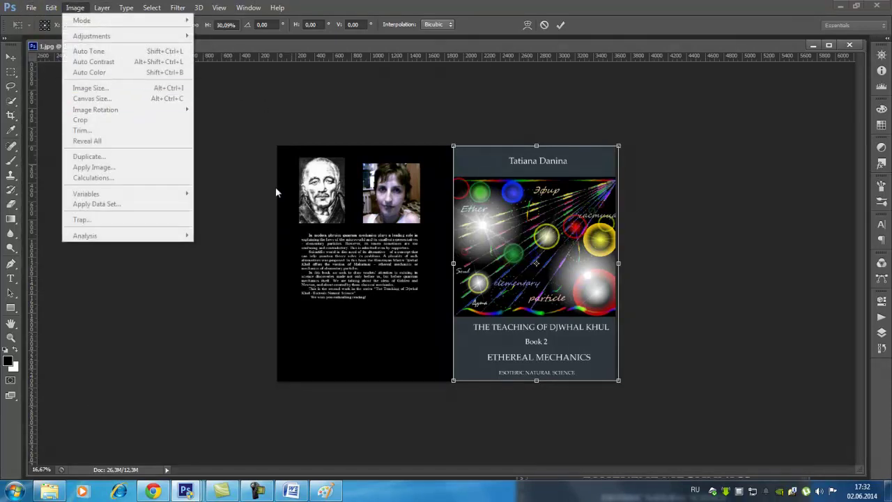
{"action": "left_click", "coordinate": [298, 246]}
{"action": "left_click", "coordinate": [11, 72]}
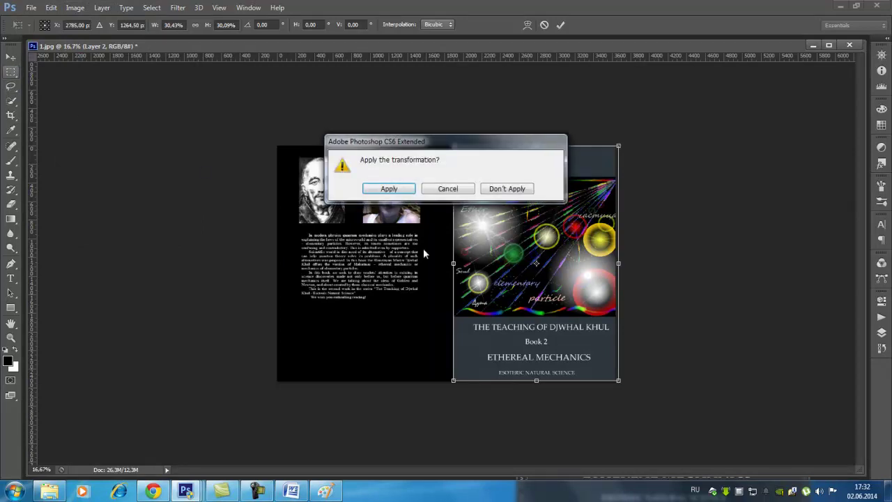
{"action": "left_click", "coordinate": [388, 189]}
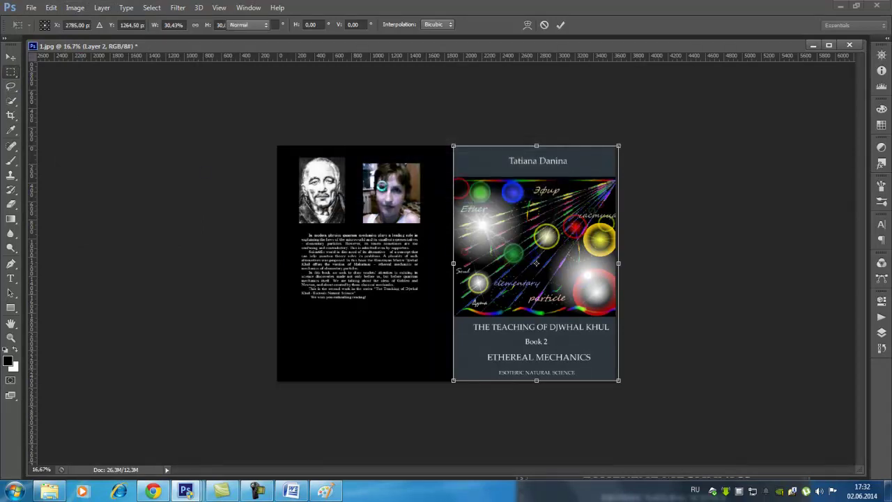
- Confirm in Image Size that the spread is 3638 × 2529 px at 300 ppi
{"action": "left_click", "coordinate": [72, 8]}
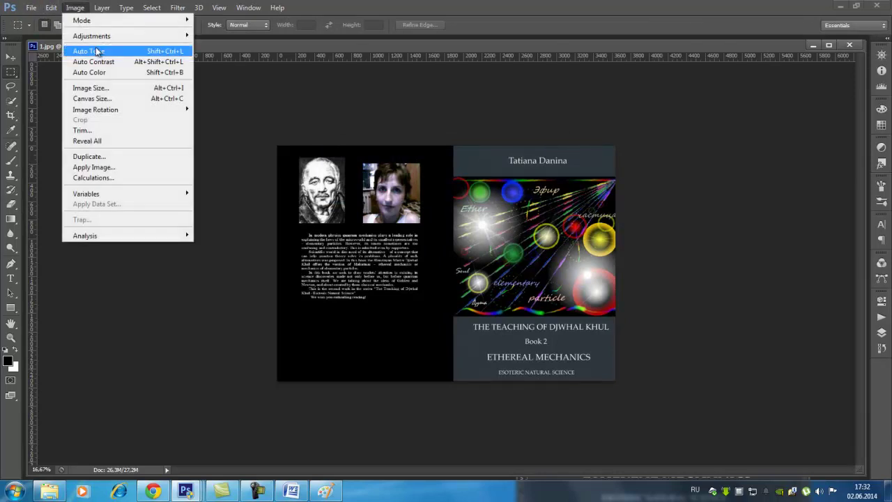
{"action": "left_click", "coordinate": [107, 89]}
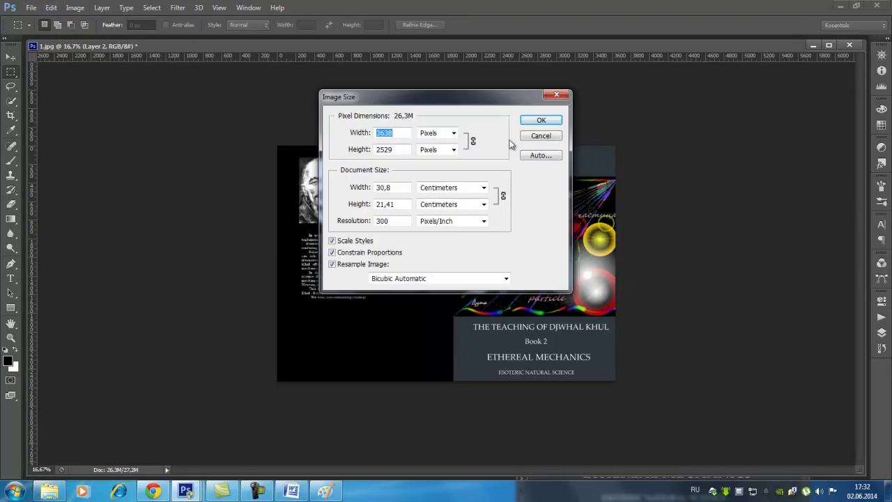
{"action": "left_click", "coordinate": [535, 122]}
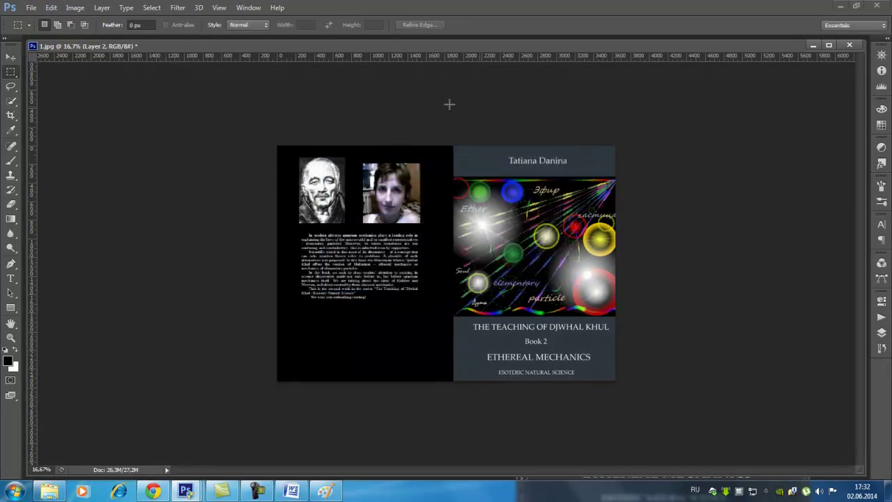
- In Save As, set the format to JPEG with the file name 1.jpg
{"action": "left_click", "coordinate": [32, 9]}
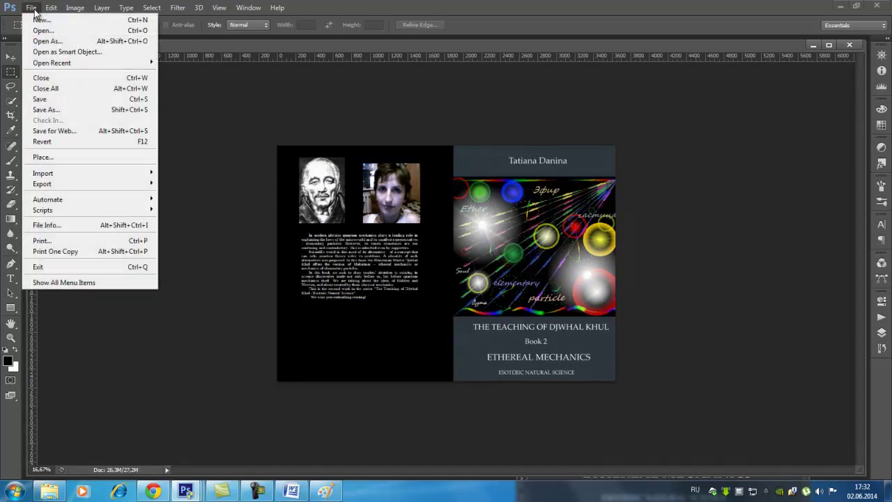
{"action": "left_click", "coordinate": [43, 110]}
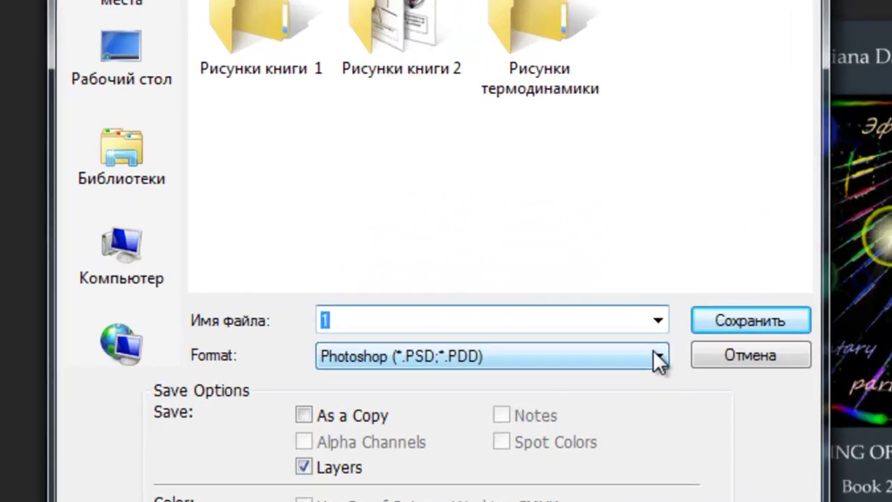
{"action": "left_click", "coordinate": [447, 287]}
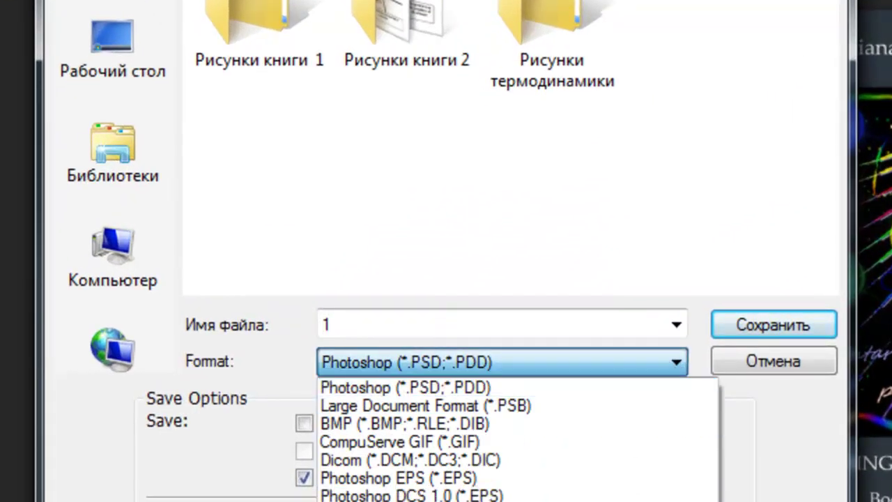
{"action": "key", "text": "j"}
{"action": "key", "text": "Return"}
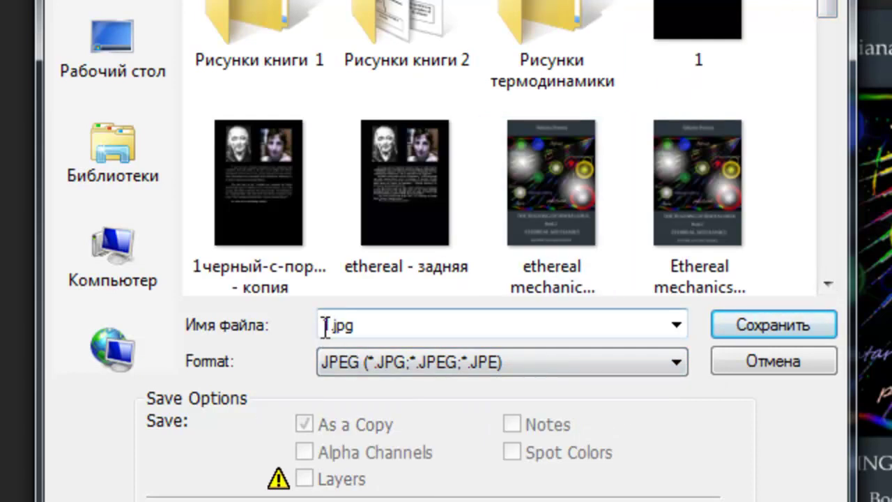
{"action": "left_click_drag", "start_coordinate": [325, 324], "coordinate": [423, 327]}
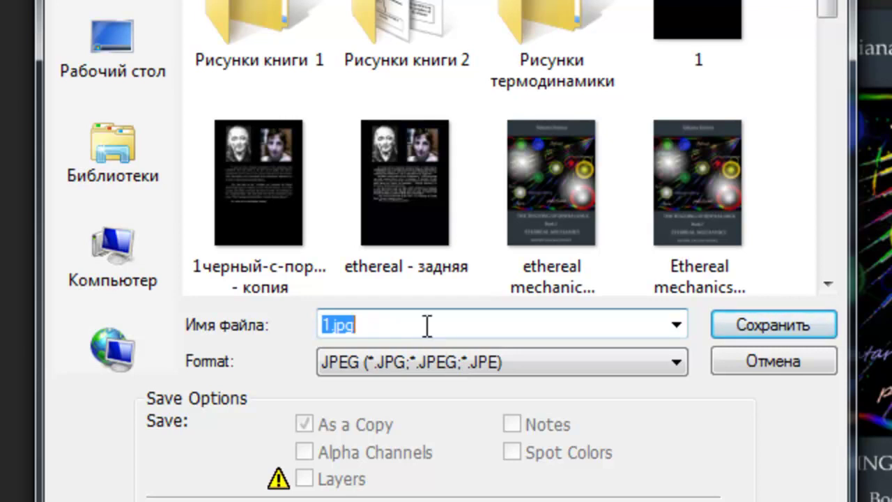
{"action": "left_click", "coordinate": [356, 325]}
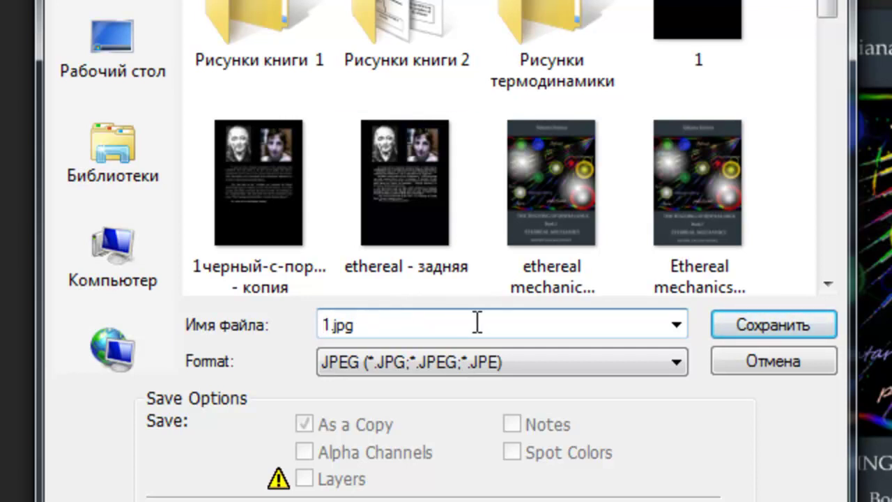
{"action": "left_click_drag", "start_coordinate": [826, 10], "coordinate": [826, 36]}
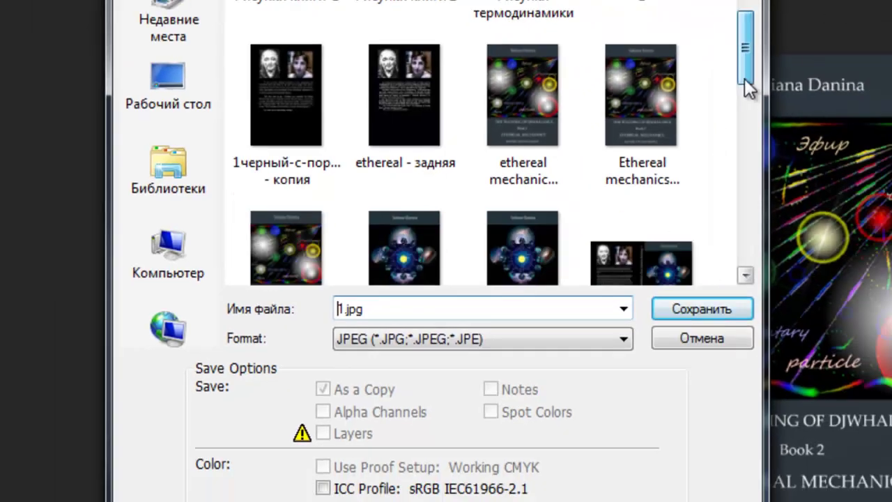
{"action": "left_click_drag", "start_coordinate": [744, 78], "coordinate": [744, 110]}
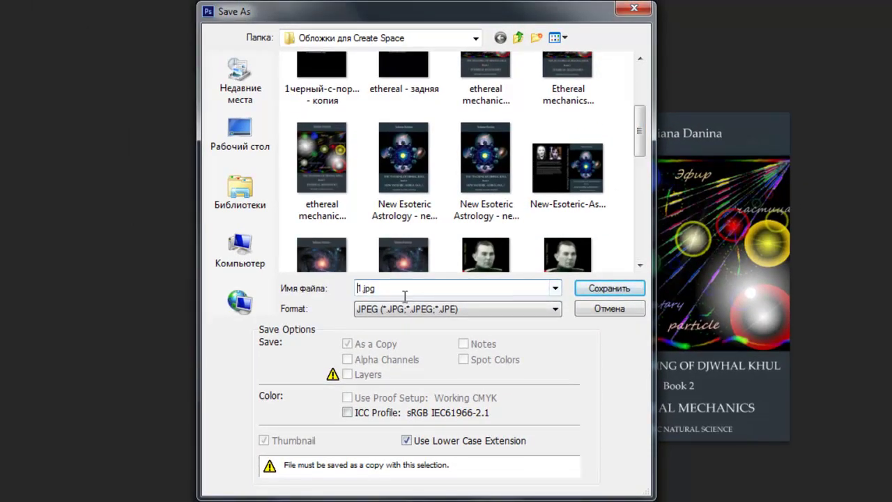
{"action": "mouse_move", "coordinate": [357, 288]}
{"action": "left_mouse_down"}
{"action": "mouse_move", "coordinate": [372, 282]}
{"action": "mouse_move", "coordinate": [365, 287]}
{"action": "left_mouse_up"}
{"action": "left_click_drag", "start_coordinate": [639, 150], "coordinate": [645, 101]}
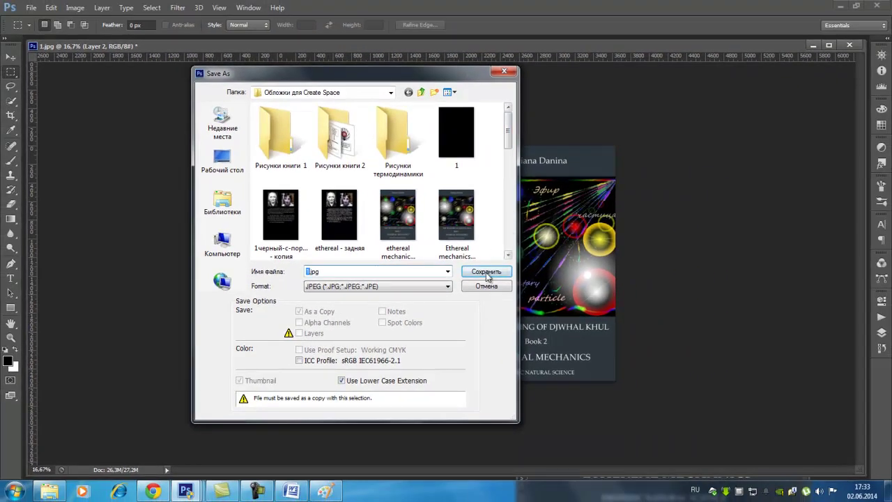
- Save over the existing 1.jpg at Maximum JPEG quality (10)
{"action": "left_click", "coordinate": [479, 275]}
{"action": "left_click", "coordinate": [402, 192]}
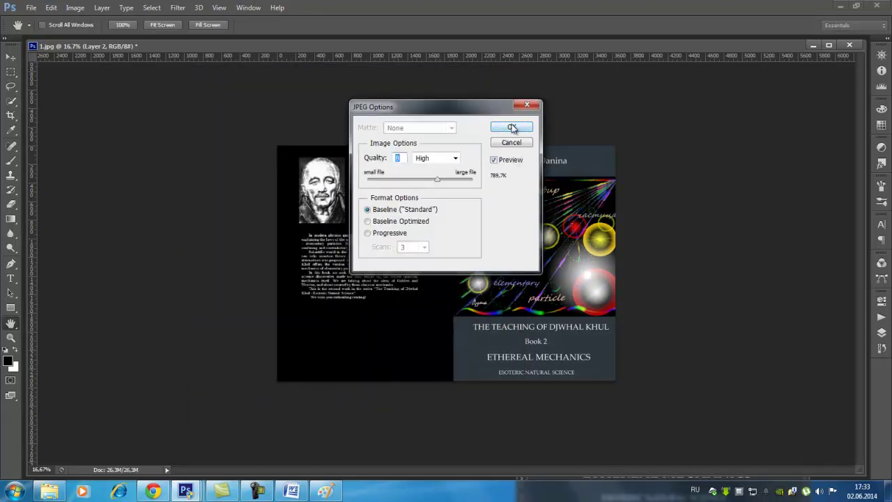
{"action": "left_click", "coordinate": [455, 159]}
{"action": "left_click", "coordinate": [435, 196]}
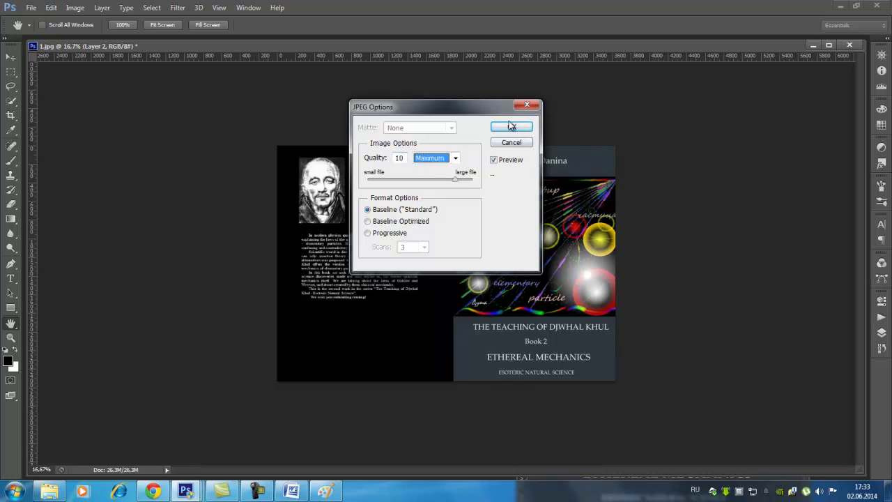
{"action": "left_click", "coordinate": [512, 127]}
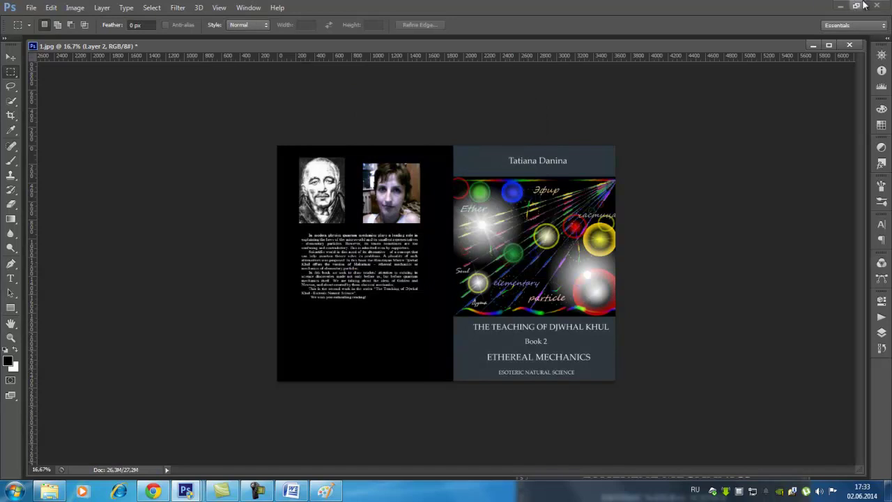
- Minimize Photoshop, preview image 1 in Photo Viewer, then close the viewer and covers folder
{"action": "left_click", "coordinate": [810, 45]}
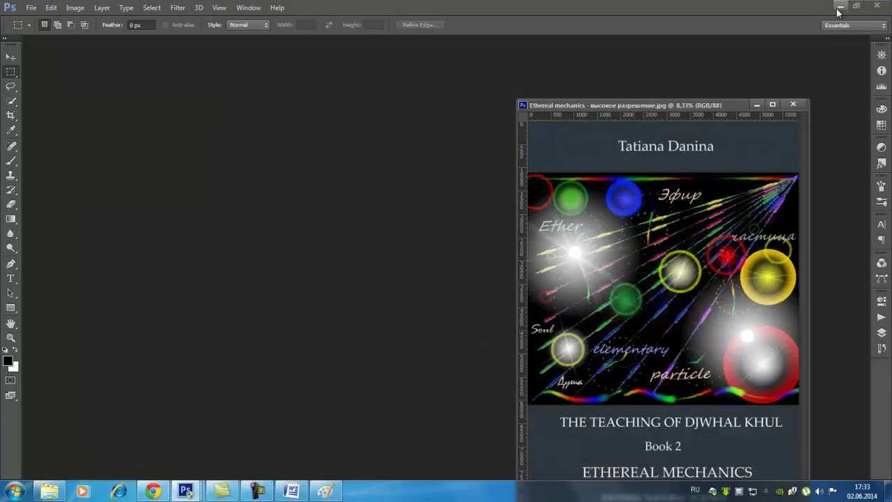
{"action": "left_click", "coordinate": [838, 7]}
{"action": "left_click_drag", "start_coordinate": [620, 275], "coordinate": [633, 109]}
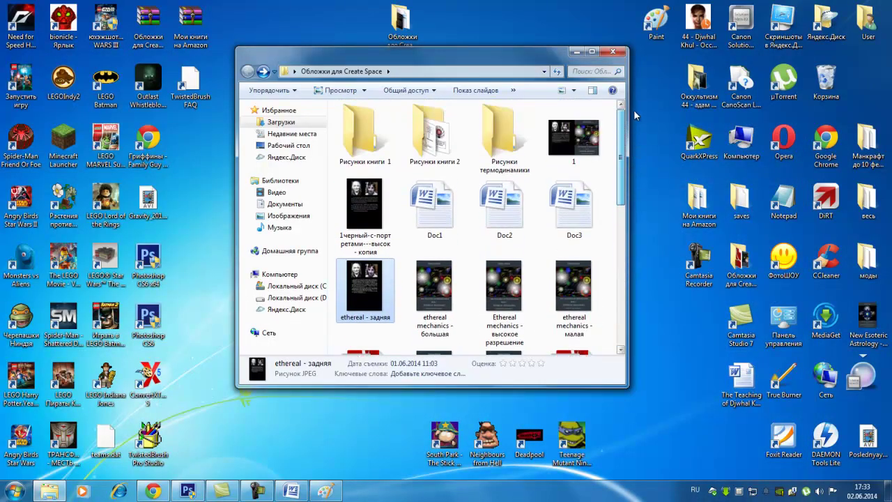
{"action": "left_click", "coordinate": [593, 148]}
{"action": "double_click", "coordinate": [593, 148]}
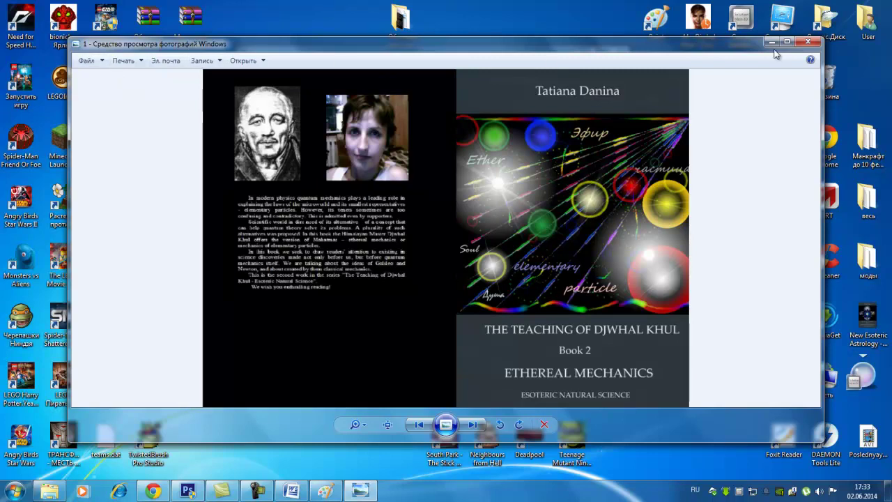
{"action": "left_click", "coordinate": [815, 44]}
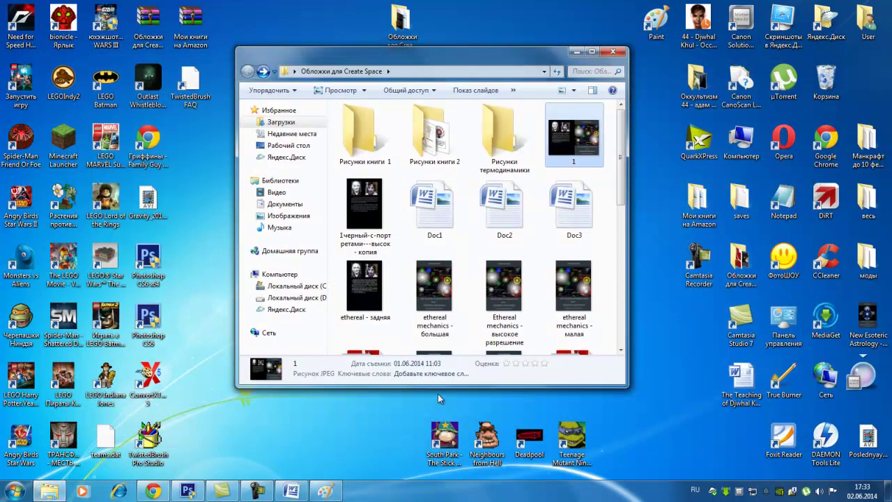
{"action": "left_click", "coordinate": [613, 53]}
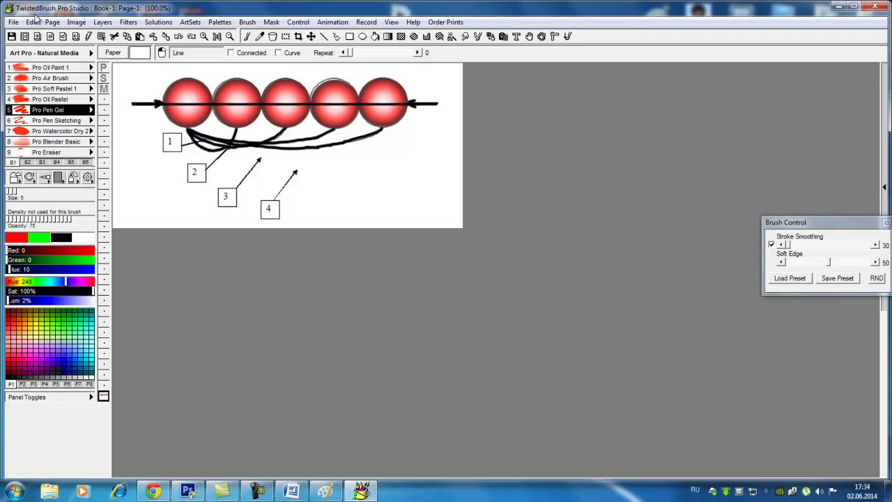
- Load image 1 from Desktop > Обложки для Create Space as a new image, discarding the current page
{"action": "left_click", "coordinate": [14, 22]}
{"action": "left_click", "coordinate": [42, 76]}
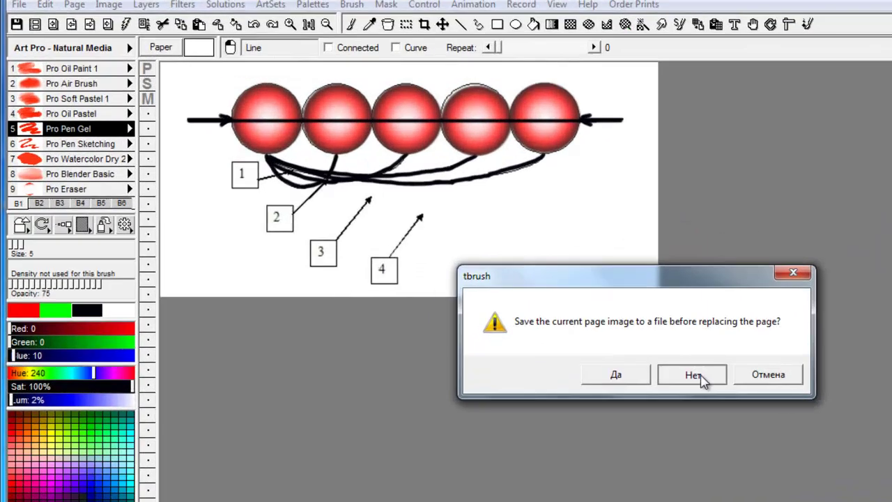
{"action": "left_click", "coordinate": [701, 375]}
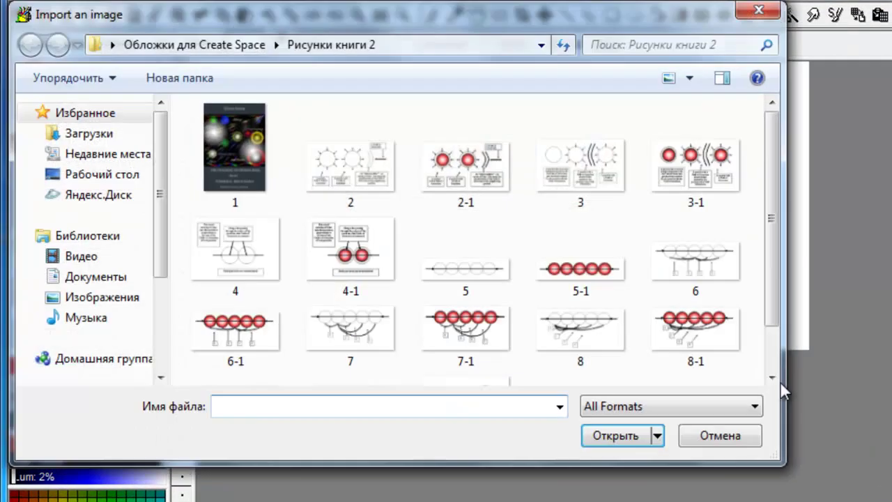
{"action": "left_click", "coordinate": [102, 175]}
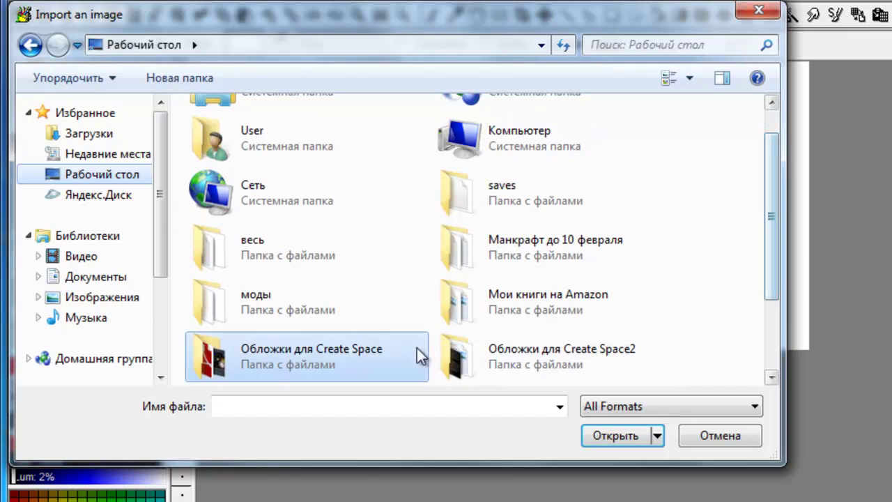
{"action": "double_click", "coordinate": [357, 361]}
{"action": "double_click", "coordinate": [597, 179]}
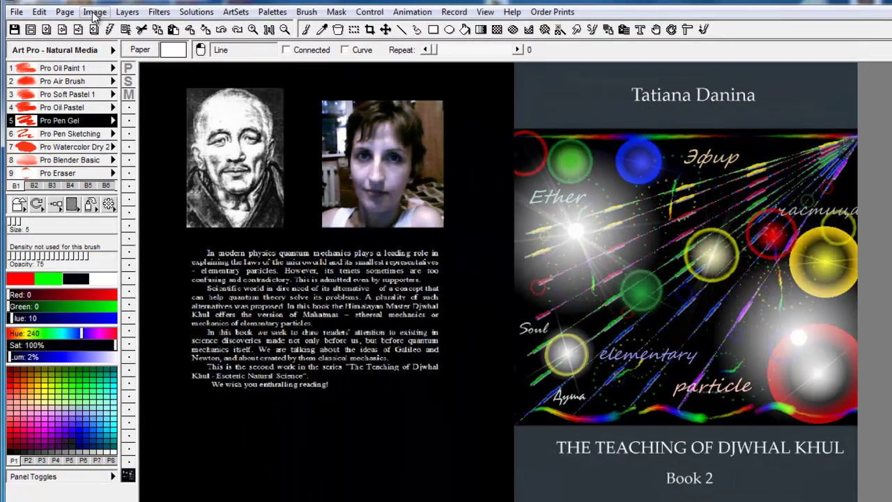
- Rotate the cover 90 degrees right into portrait
{"action": "left_click", "coordinate": [76, 23]}
{"action": "left_click", "coordinate": [105, 52]}
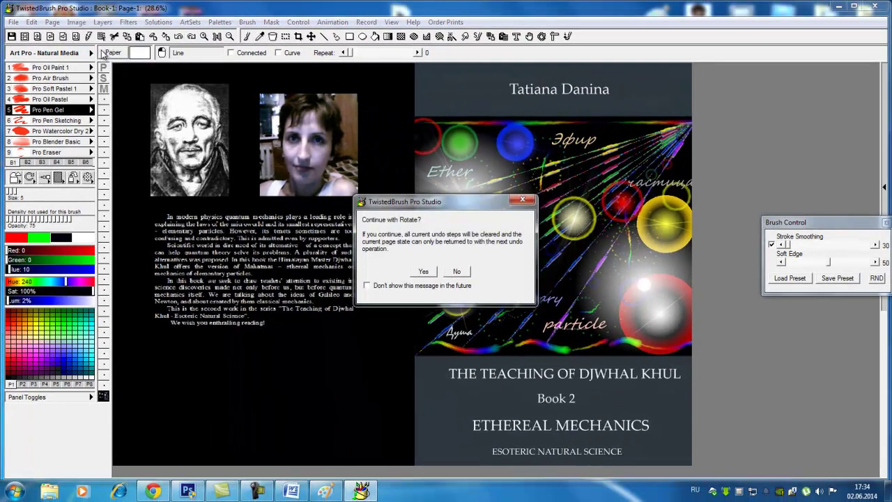
{"action": "left_click", "coordinate": [425, 272]}
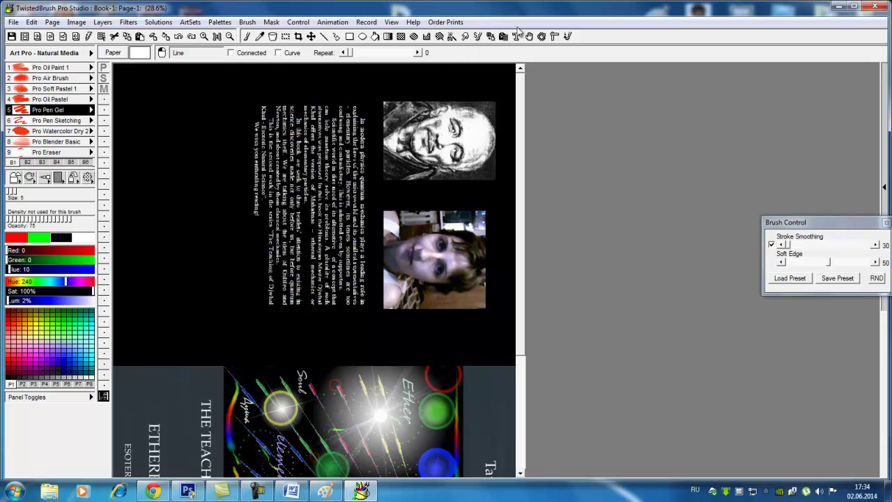
- Select the Text tool and enter 'The Teaching of Djwhal Khul - Ethereal mechanics'
{"action": "left_click", "coordinate": [516, 37]}
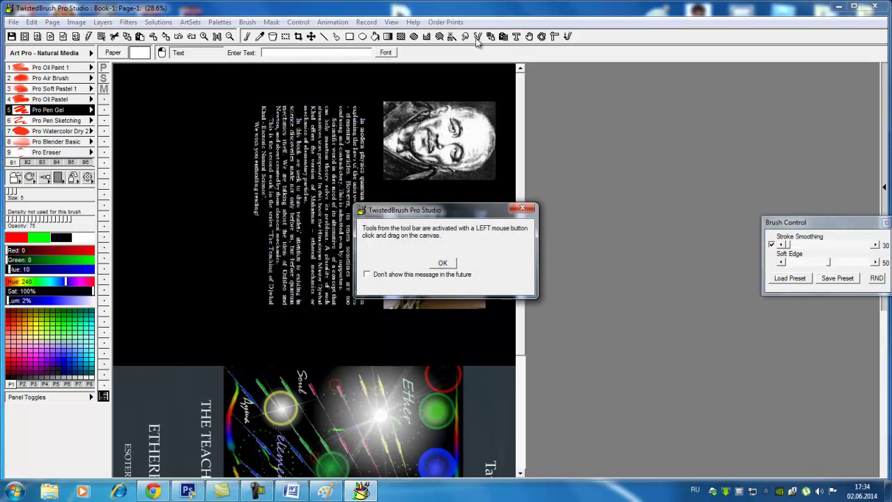
{"action": "left_click", "coordinate": [442, 264]}
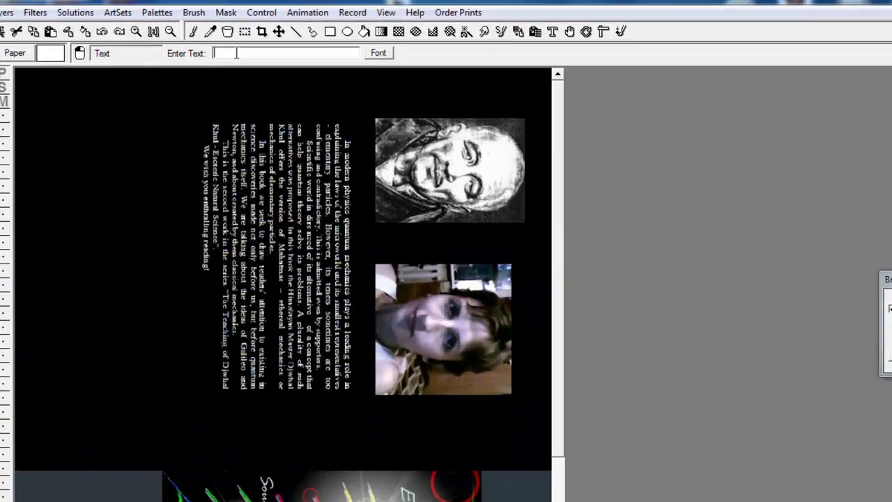
{"action": "type", "text": "The Tea"}
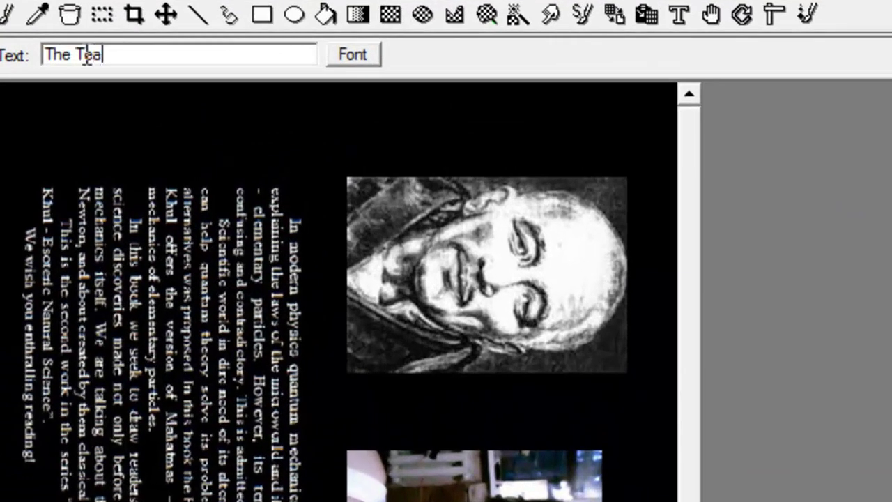
{"action": "type", "text": "ching o"}
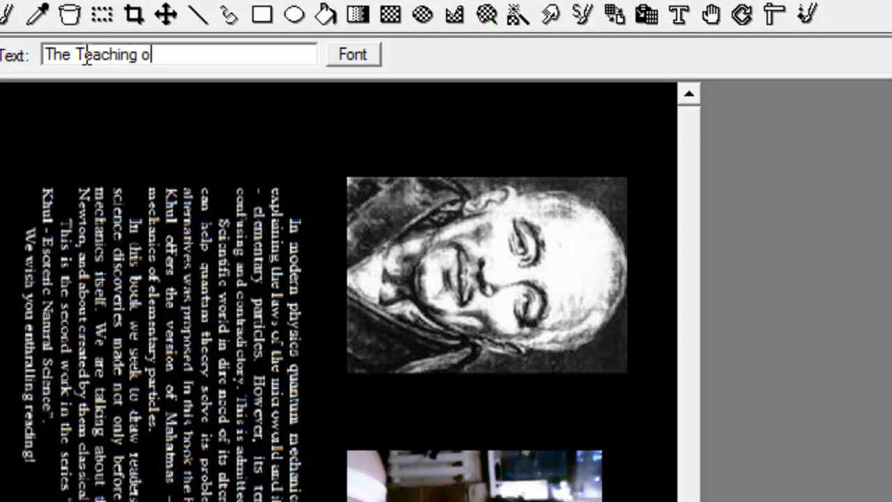
{"action": "type", "text": "f Djwha"}
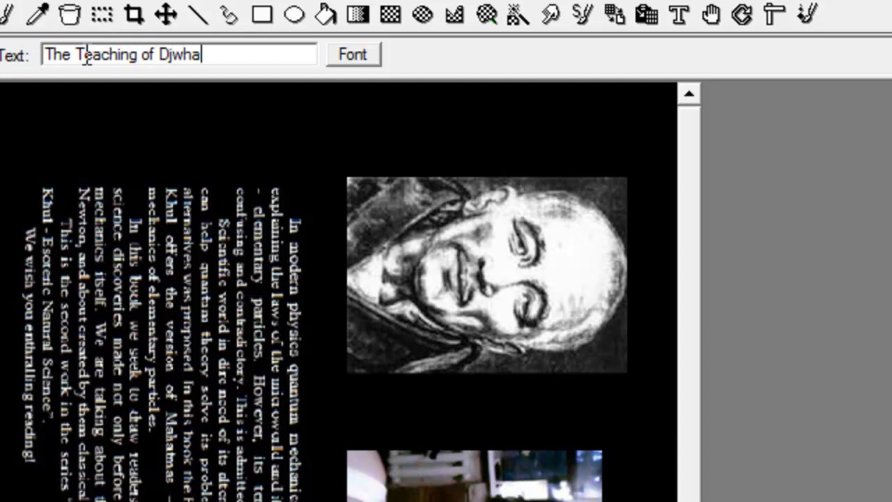
{"action": "type", "text": "l Khul - Ethereal mechanics"}
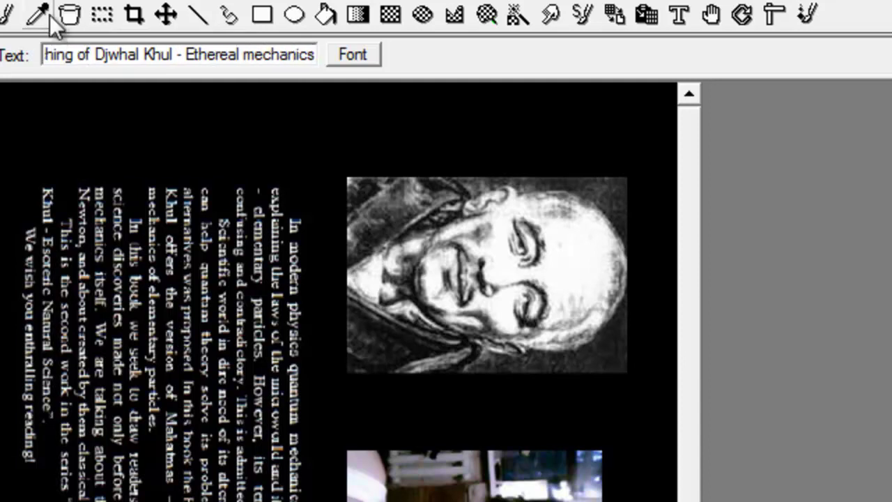
{"action": "key", "text": "Home"}
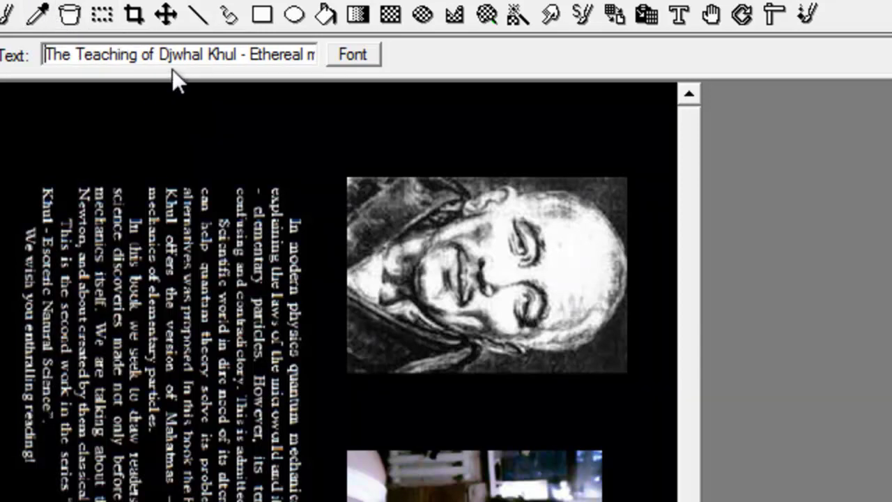
{"action": "key", "text": "End"}
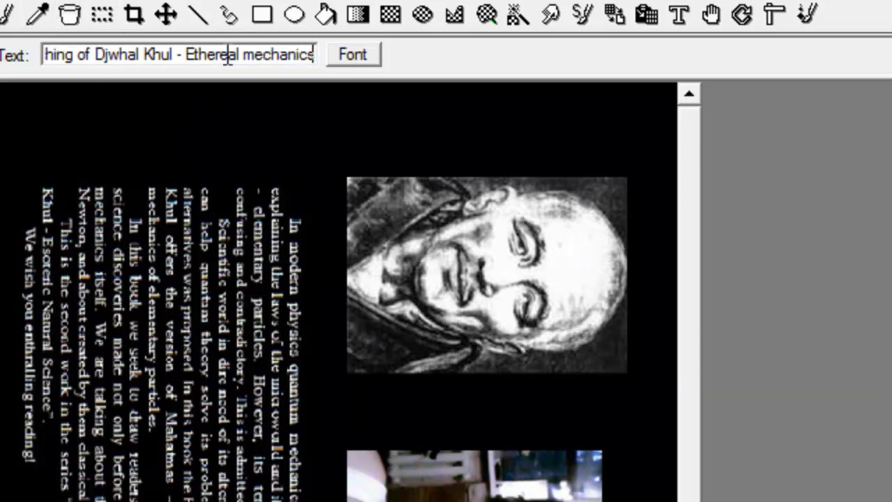
- Set the title text font to Palatino Linotype at size 48
{"action": "left_click", "coordinate": [341, 56]}
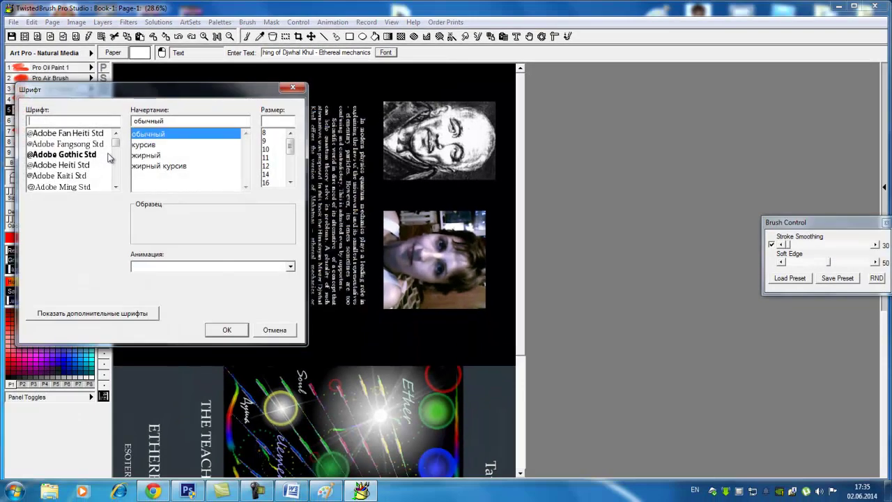
{"action": "left_click_drag", "start_coordinate": [116, 142], "coordinate": [117, 173]}
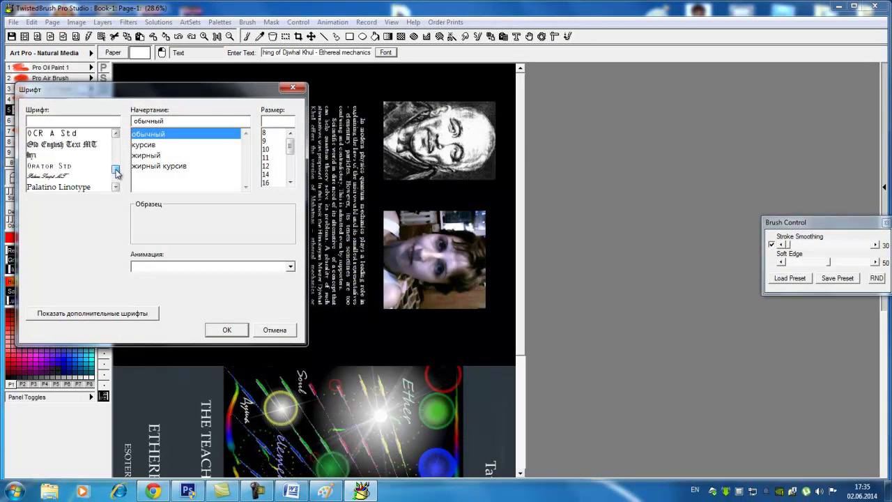
{"action": "left_click", "coordinate": [86, 187]}
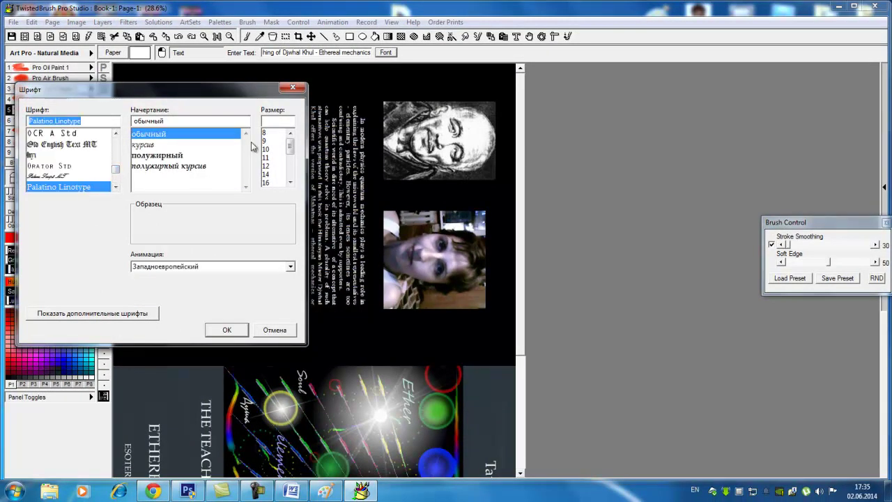
{"action": "left_click", "coordinate": [290, 182]}
{"action": "left_click_drag", "start_coordinate": [293, 158], "coordinate": [293, 168]}
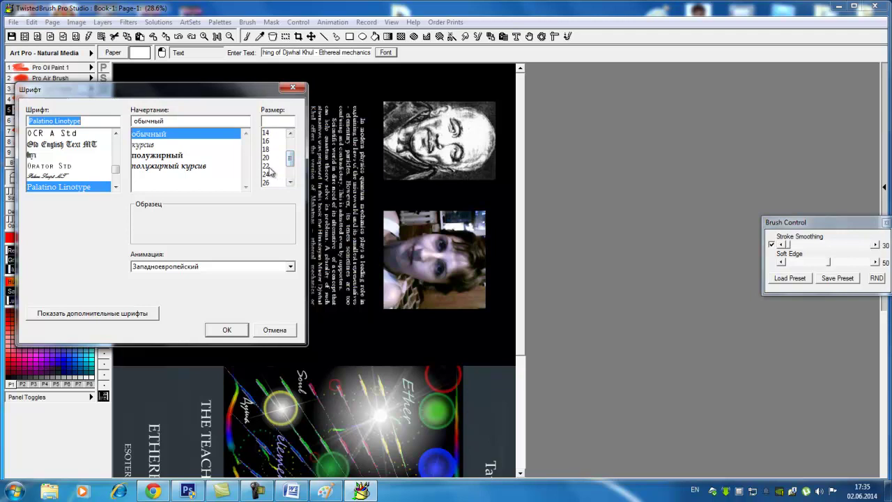
{"action": "left_click", "coordinate": [269, 167]}
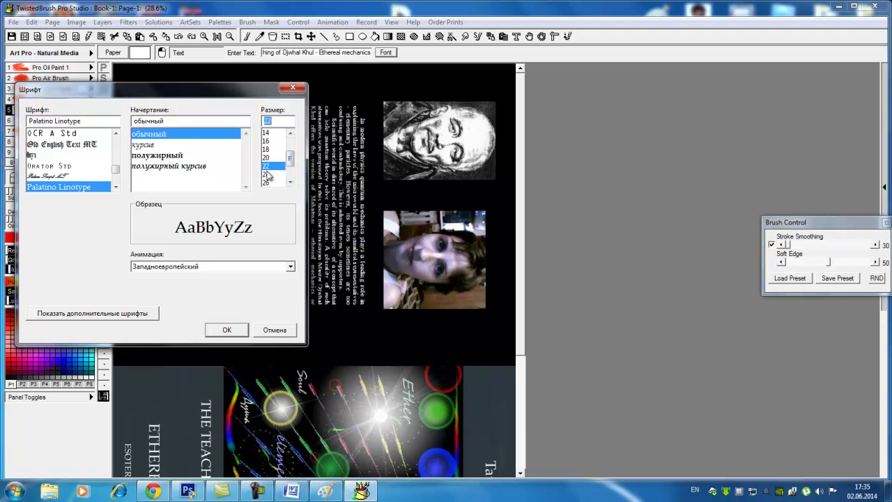
{"action": "left_click", "coordinate": [291, 170]}
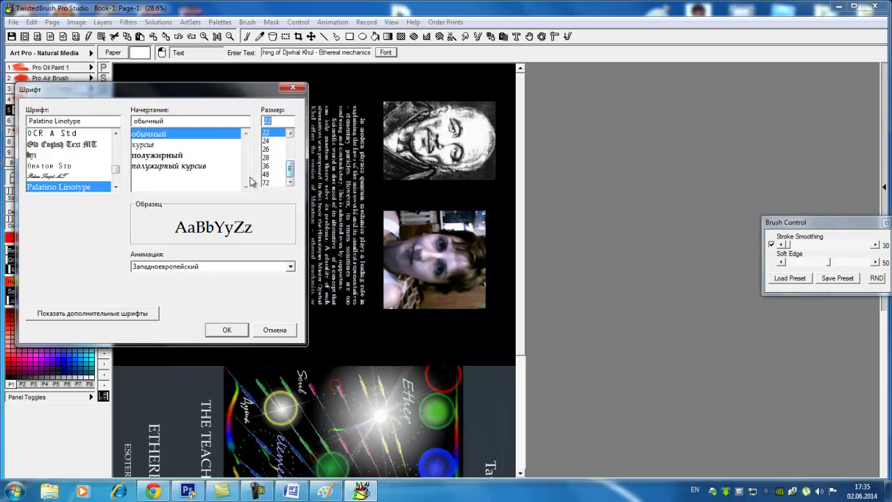
{"action": "left_click", "coordinate": [266, 174]}
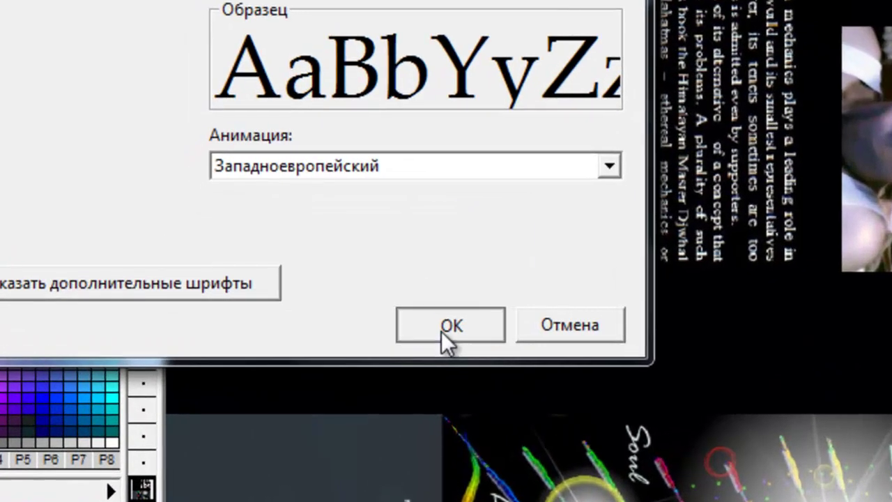
{"action": "left_click", "coordinate": [441, 331]}
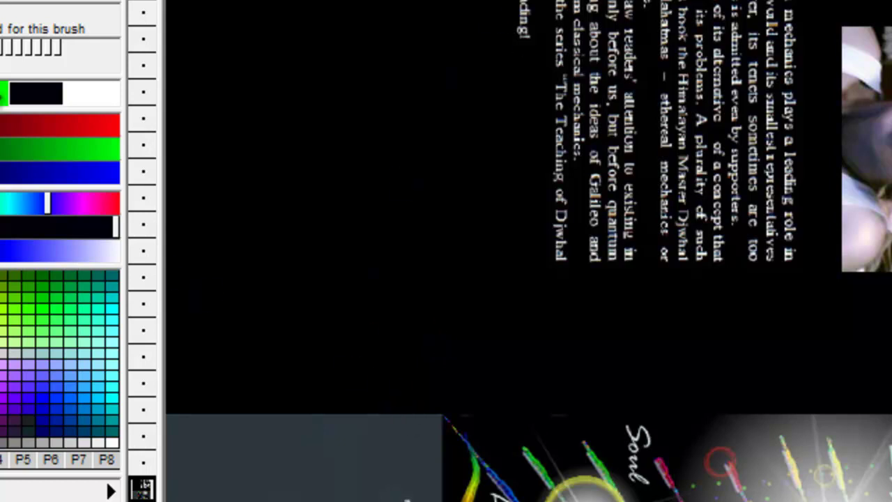
- Switch the drawing colour to white and stamp the title onto the spine
{"action": "left_click", "coordinate": [92, 93]}
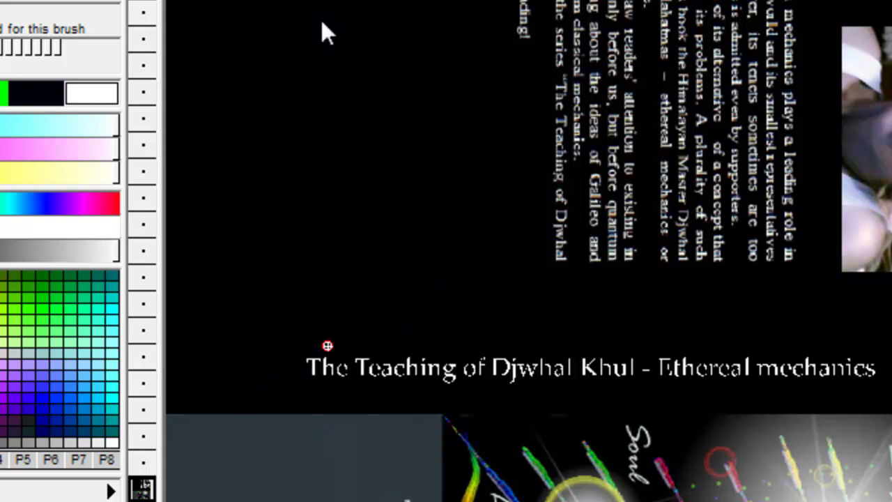
{"action": "left_click", "coordinate": [327, 345]}
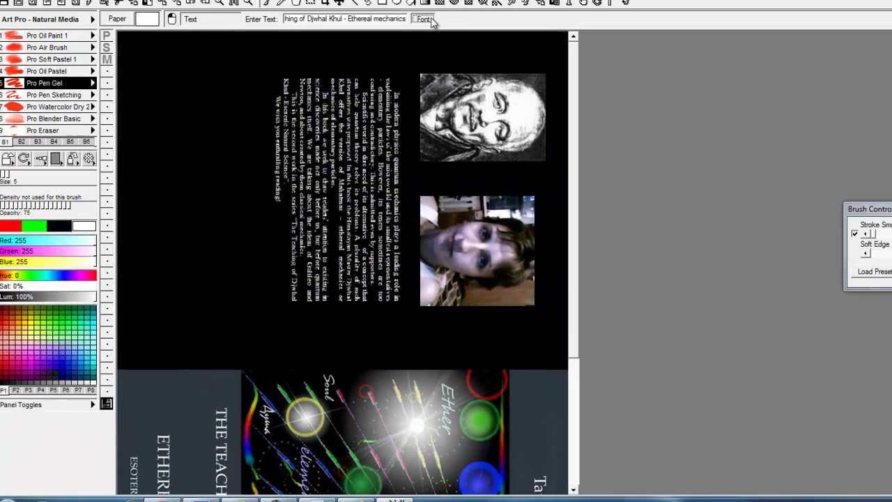
{"action": "left_click", "coordinate": [425, 22]}
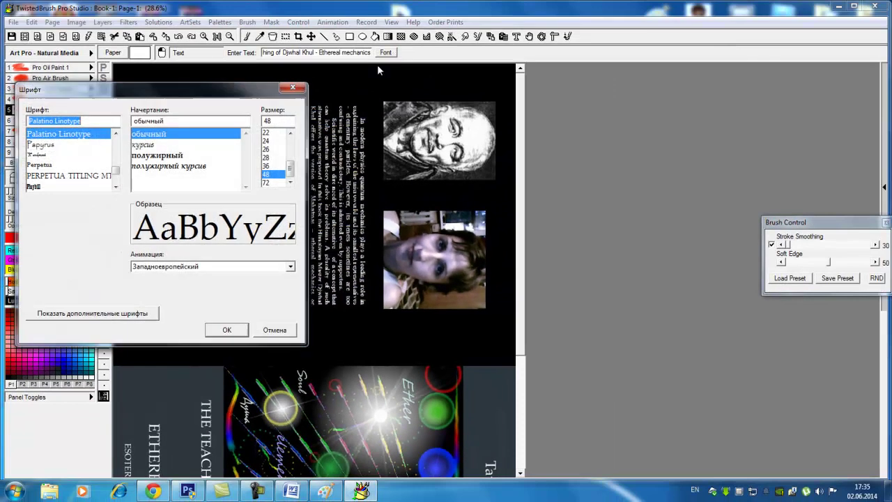
- Enlarge the title text to size 72 and reload the page's previous save point
{"action": "left_click", "coordinate": [265, 183]}
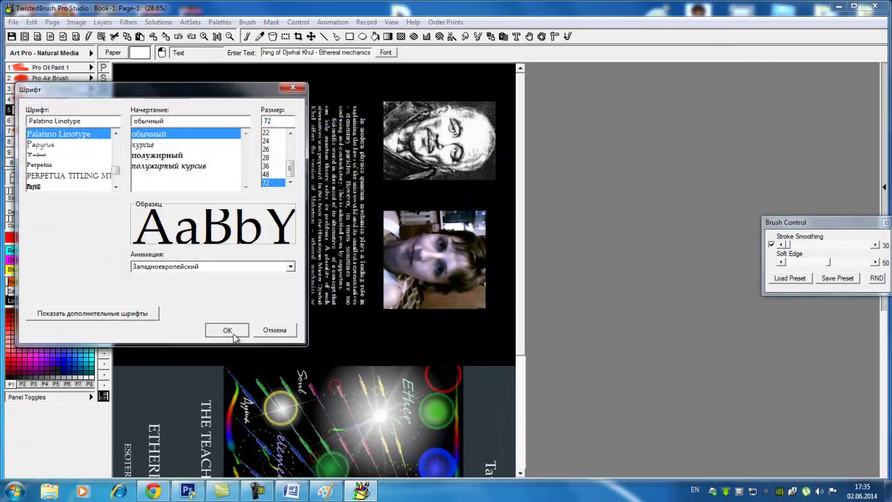
{"action": "left_click", "coordinate": [227, 330]}
{"action": "left_click", "coordinate": [179, 37]}
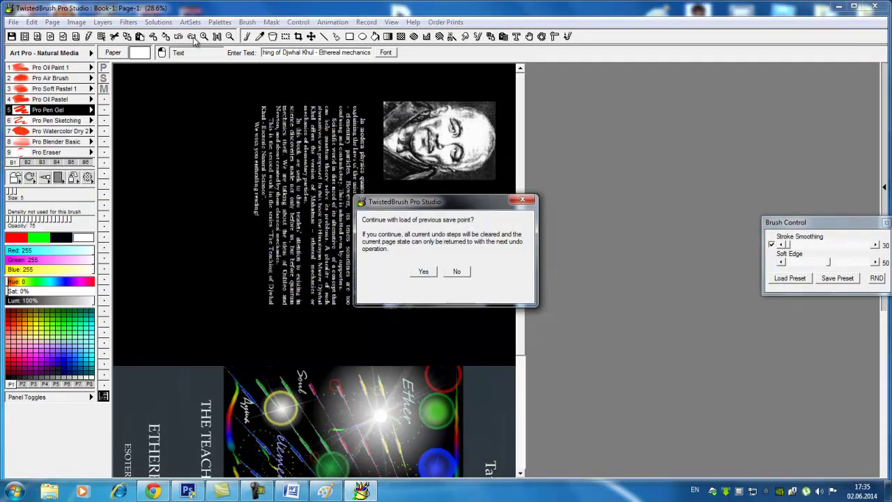
{"action": "left_click", "coordinate": [424, 274]}
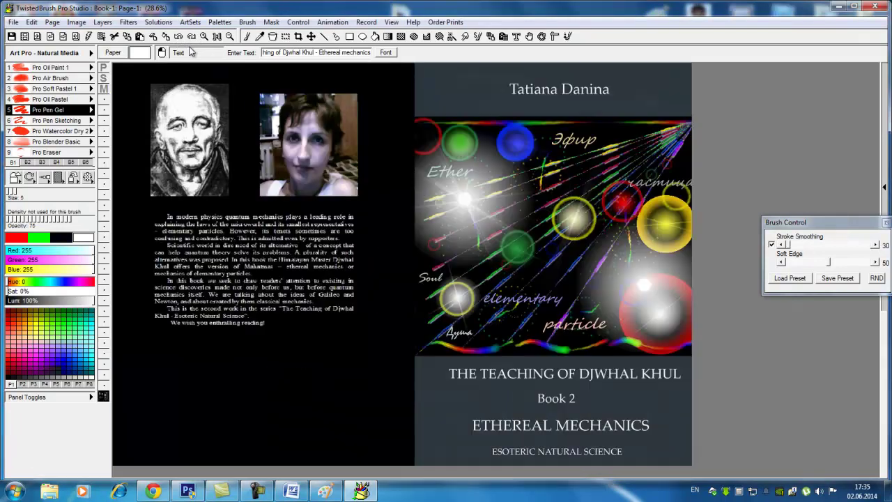
- Rotate the page 90°, stamp the title onto the spine strip, and open Export Image
{"action": "left_click", "coordinate": [70, 24]}
{"action": "left_click", "coordinate": [130, 53]}
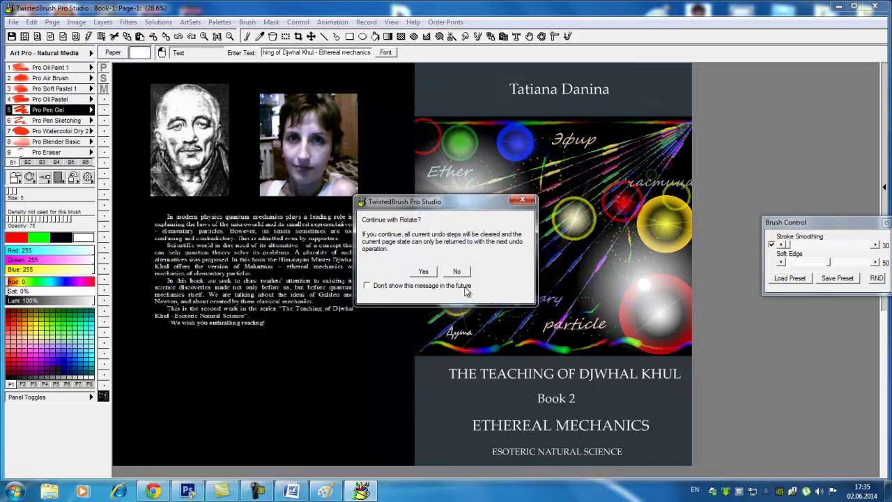
{"action": "left_click", "coordinate": [423, 272]}
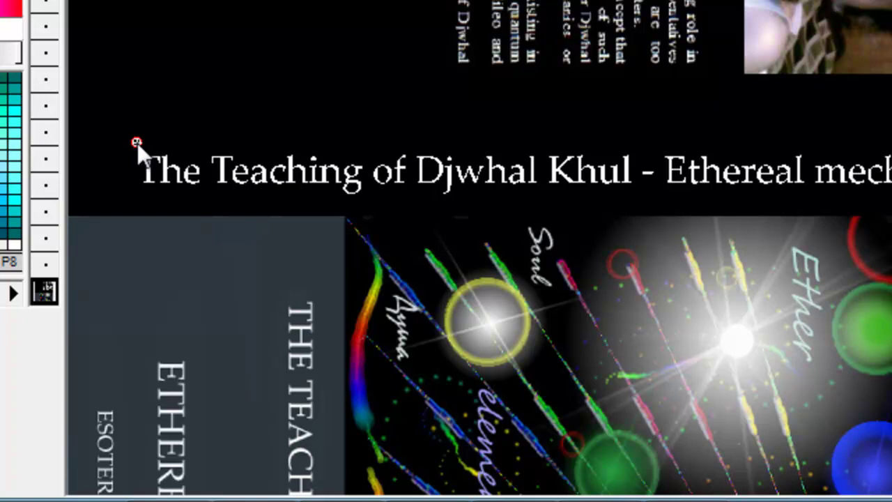
{"action": "left_click", "coordinate": [137, 143]}
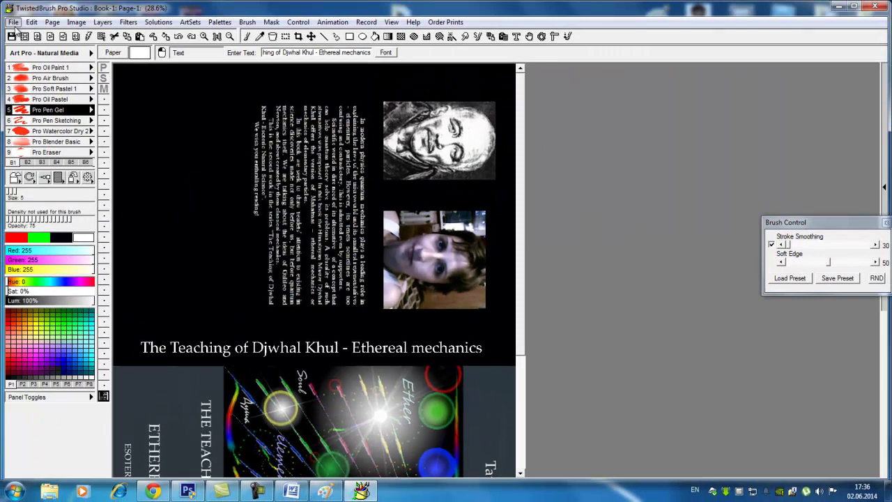
{"action": "left_click", "coordinate": [13, 22]}
{"action": "left_click", "coordinate": [42, 64]}
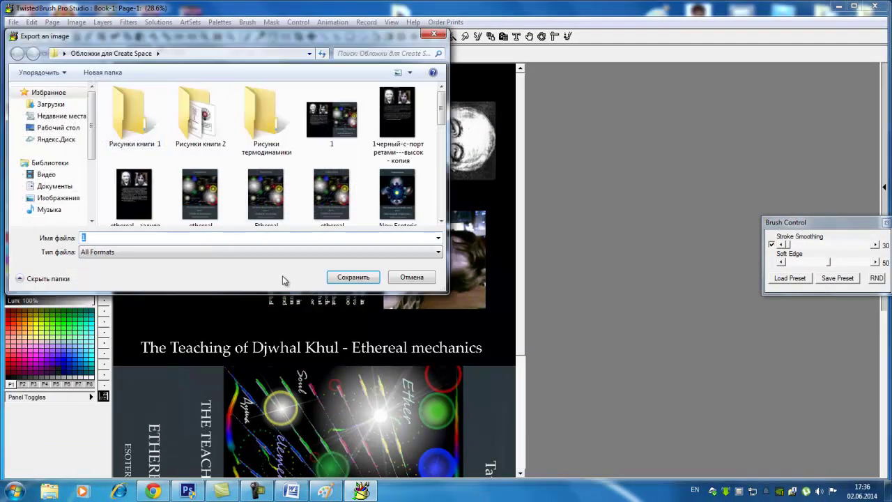
- Save the export over the existing file and rotate the page 90° left, back upright
{"action": "left_click", "coordinate": [351, 278]}
{"action": "left_click", "coordinate": [423, 287]}
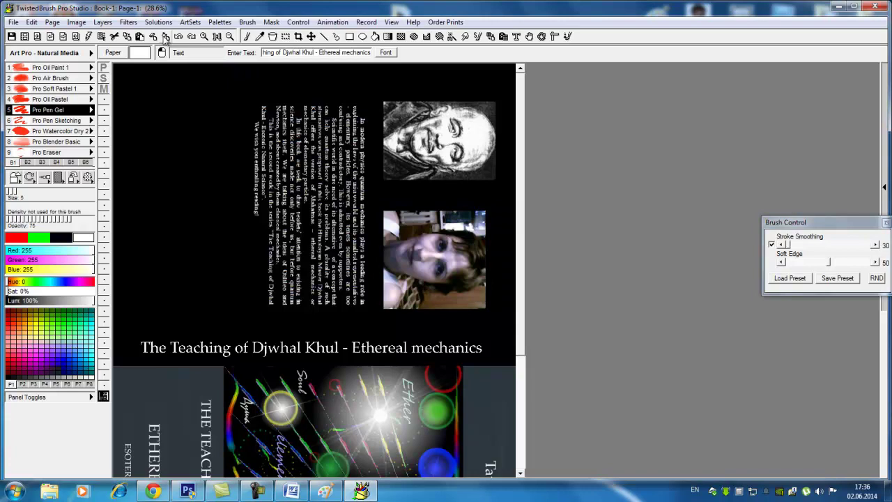
{"action": "left_click", "coordinate": [76, 23]}
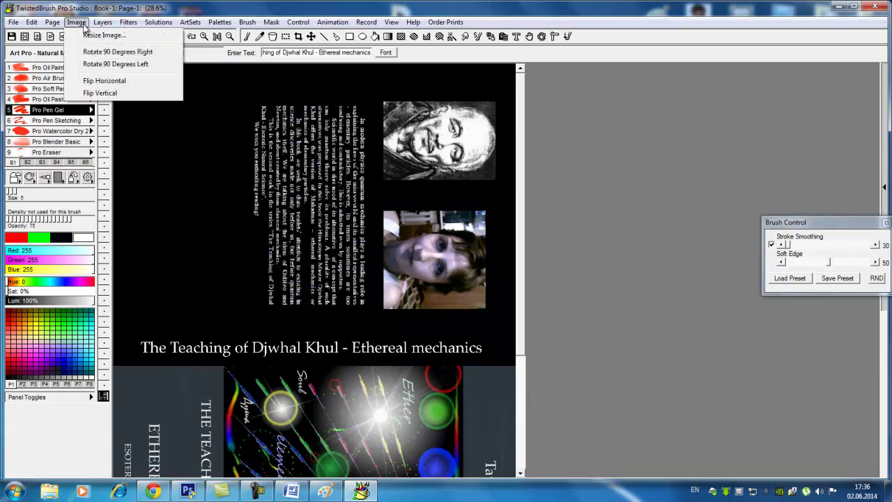
{"action": "left_click", "coordinate": [118, 64]}
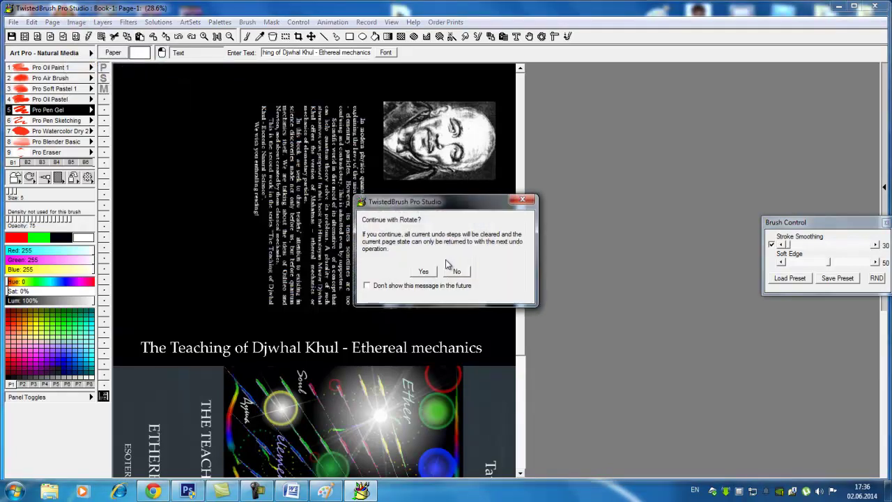
{"action": "left_click", "coordinate": [422, 272]}
- Export the cover as JPEG file '1', overwriting the old one, and minimise TwistedBrush
{"action": "left_click", "coordinate": [12, 21]}
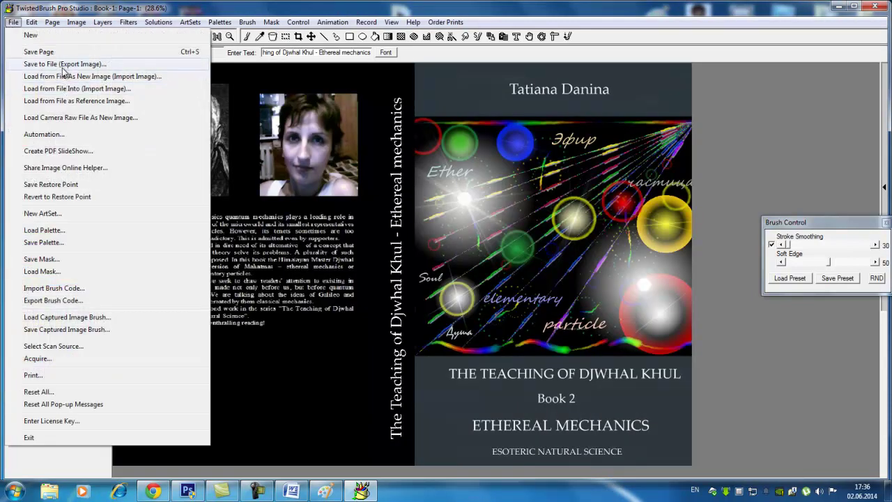
{"action": "left_click", "coordinate": [64, 64]}
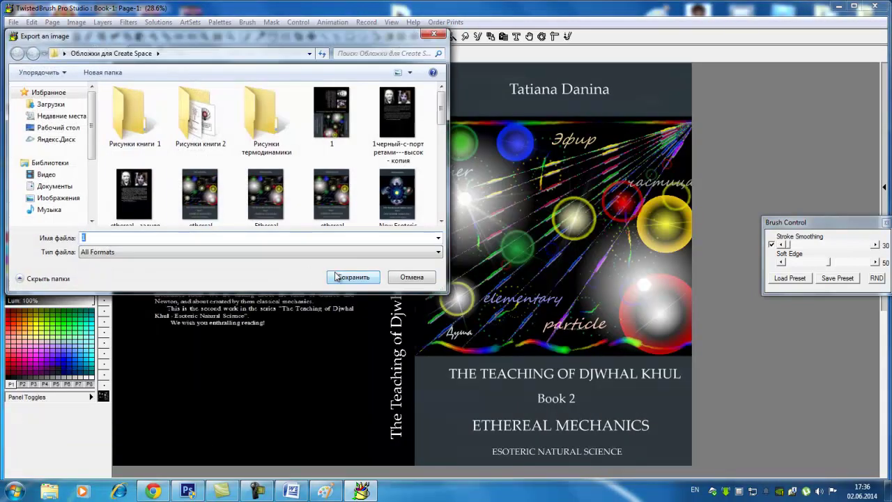
{"action": "left_click", "coordinate": [438, 252]}
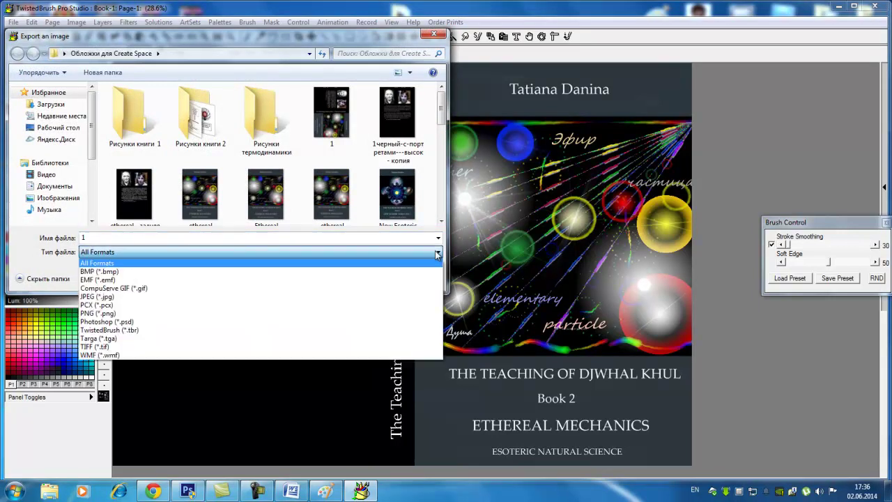
{"action": "left_click", "coordinate": [383, 296]}
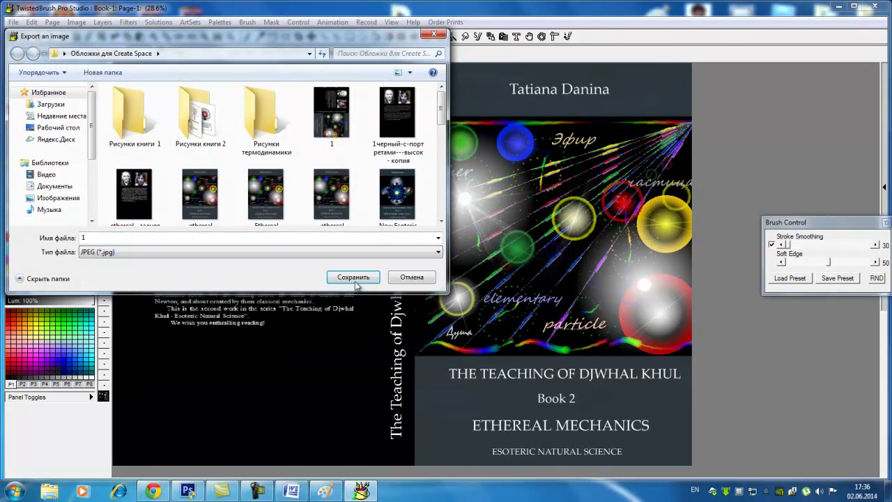
{"action": "left_click", "coordinate": [353, 276]}
{"action": "left_click", "coordinate": [422, 283]}
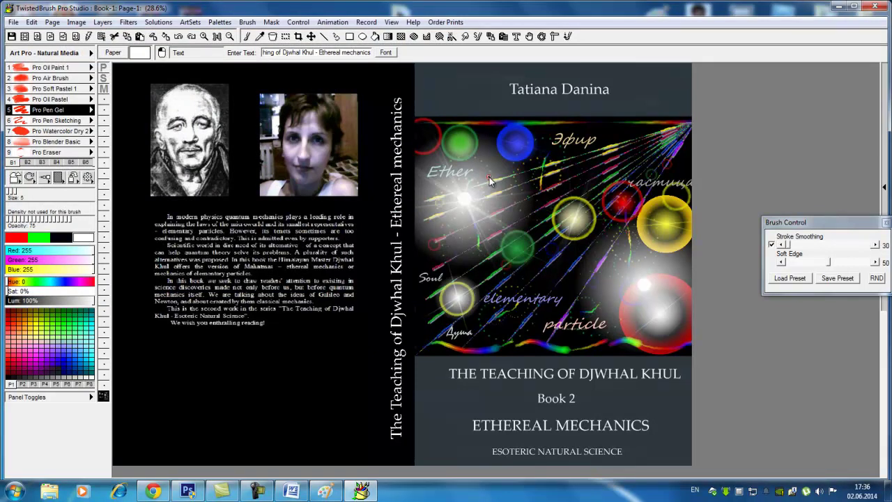
{"action": "left_click", "coordinate": [833, 6]}
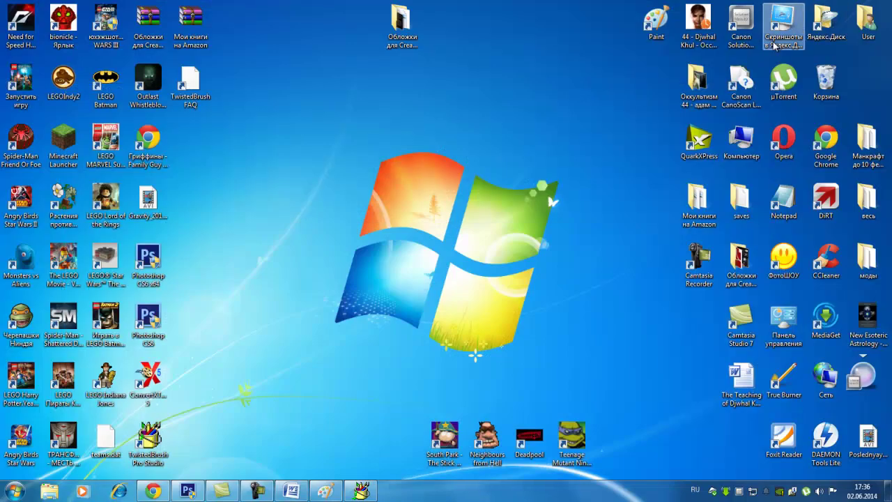
- In a new Chrome tab, search 'convert jpg to pdf' and open the convert-jpg-to-pdf.net result
{"action": "mouse_move", "coordinate": [159, 492]}
{"action": "left_click", "coordinate": [178, 465]}
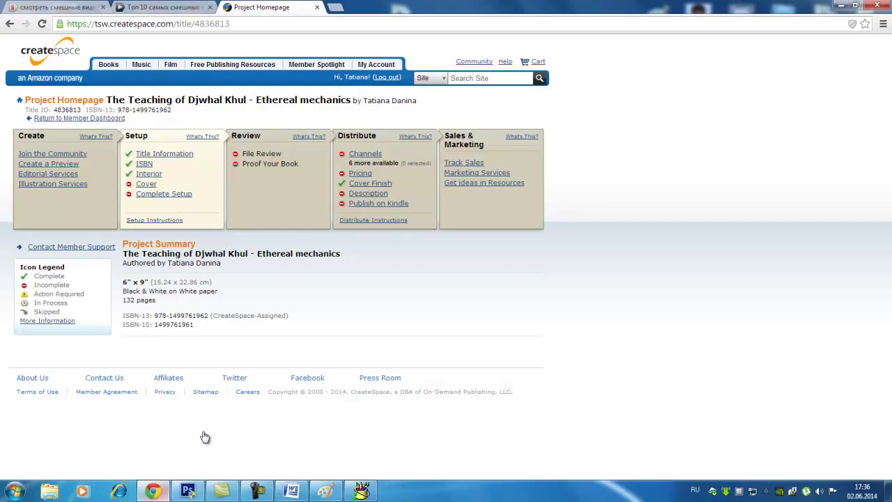
{"action": "left_click", "coordinate": [335, 7]}
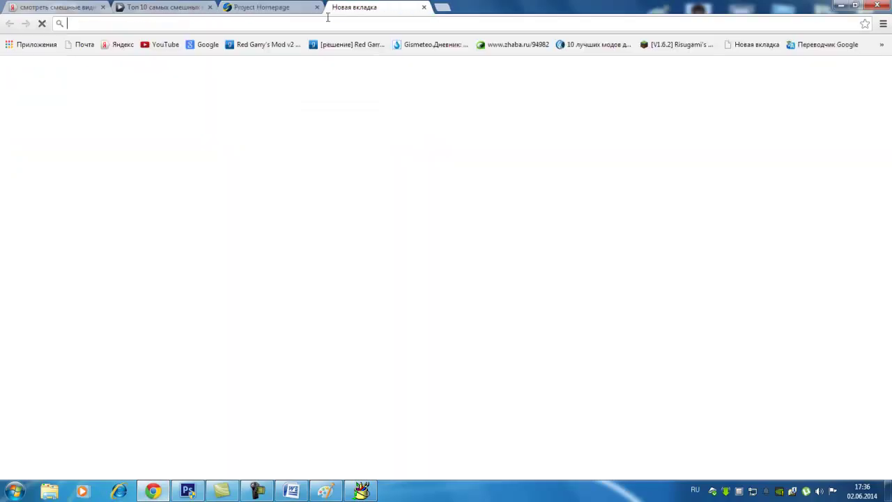
{"action": "left_click", "coordinate": [296, 224]}
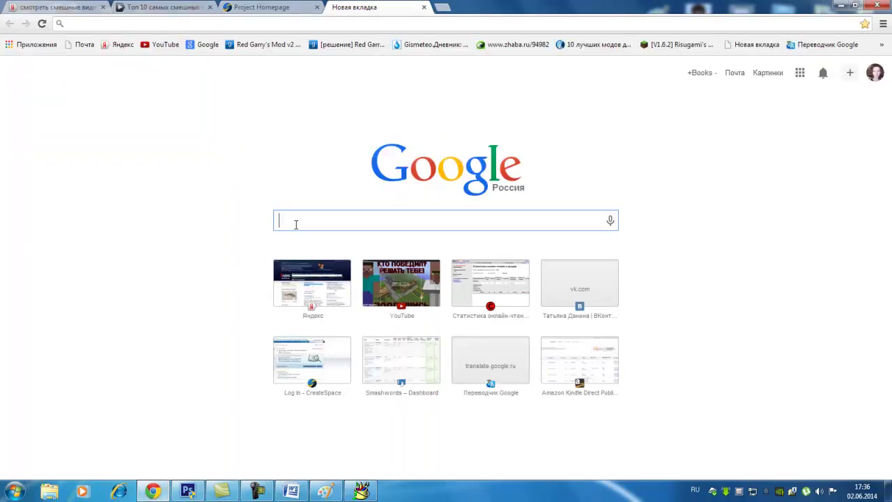
{"action": "key", "text": "alt+shift"}
{"action": "type", "text": "conver"}
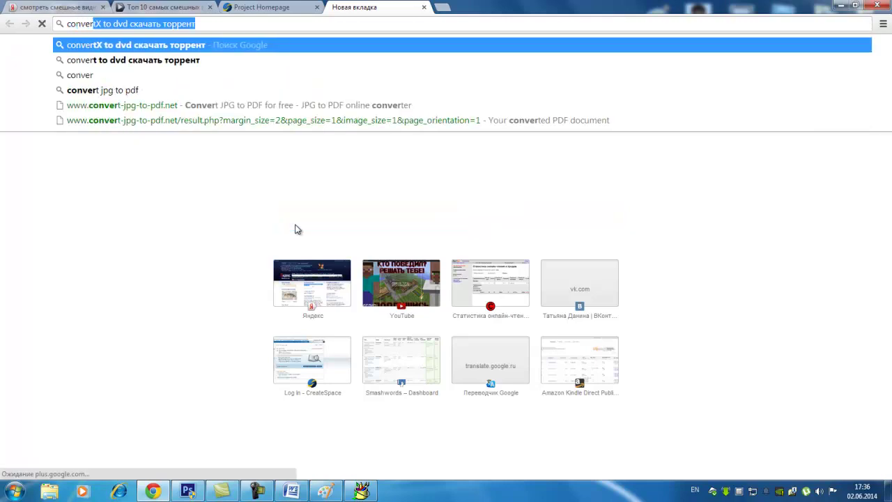
{"action": "left_click", "coordinate": [133, 90]}
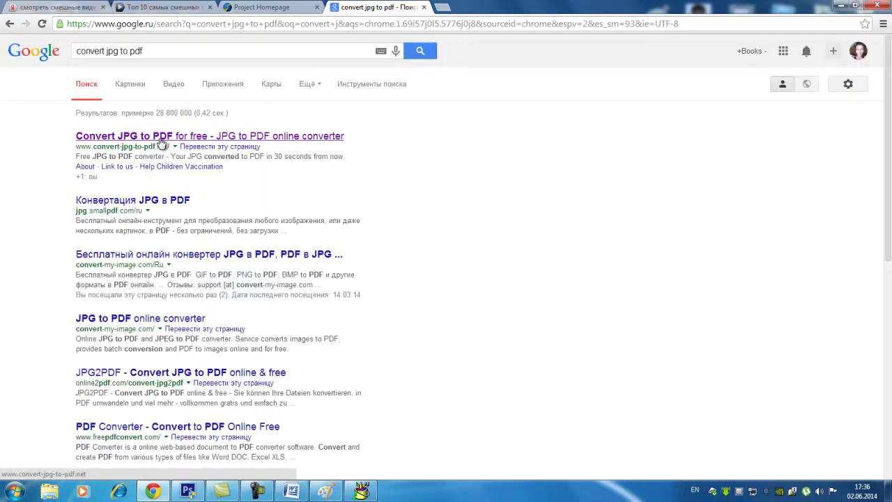
{"action": "left_click", "coordinate": [157, 137]}
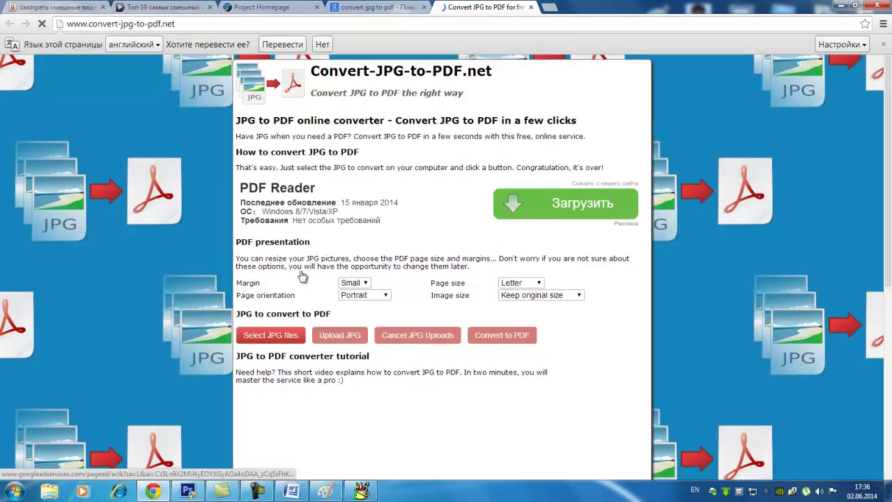
- Select 1.jpg from the Обложки для Create Space folder for conversion
{"action": "left_click", "coordinate": [286, 338]}
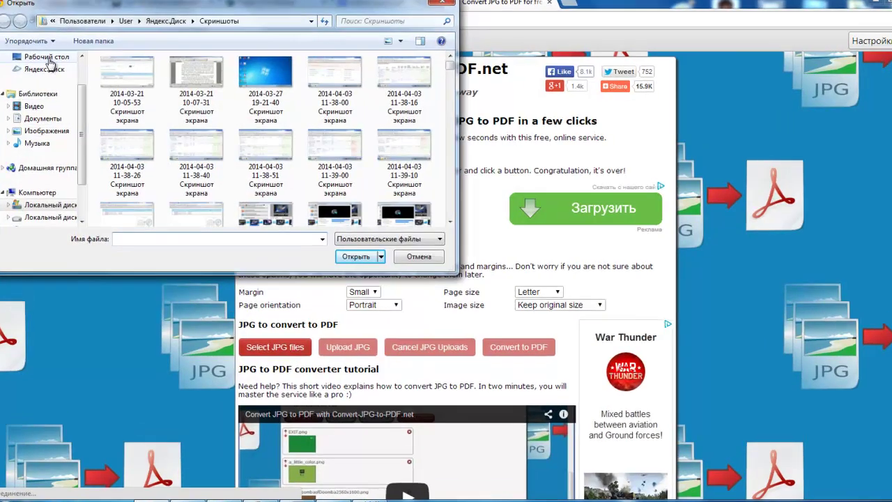
{"action": "left_click", "coordinate": [48, 60]}
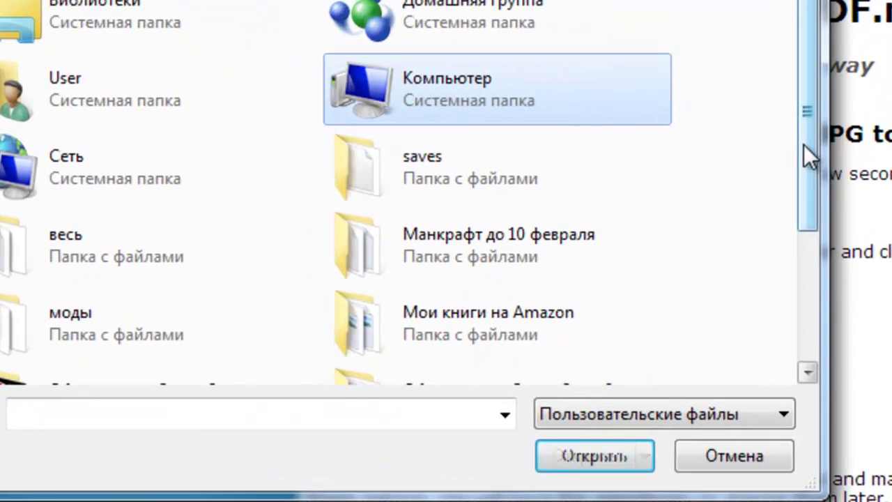
{"action": "left_click_drag", "start_coordinate": [449, 117], "coordinate": [449, 168]}
{"action": "double_click", "coordinate": [351, 210]}
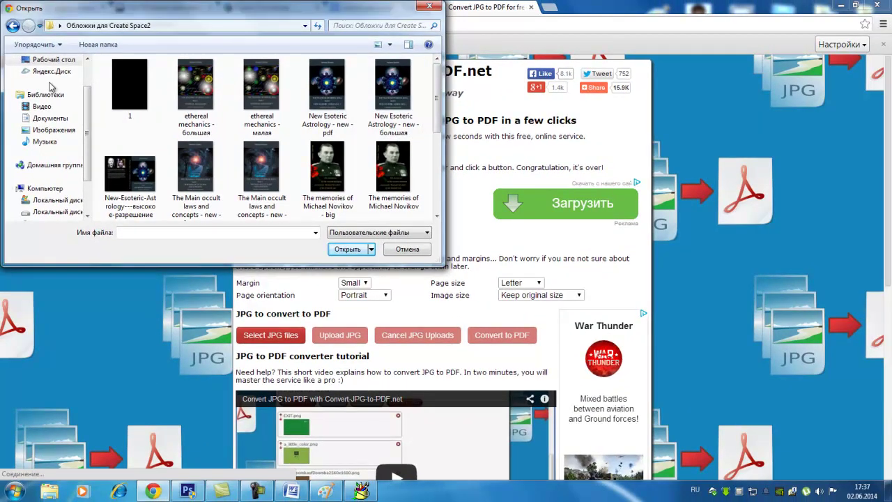
{"action": "left_click", "coordinate": [13, 26]}
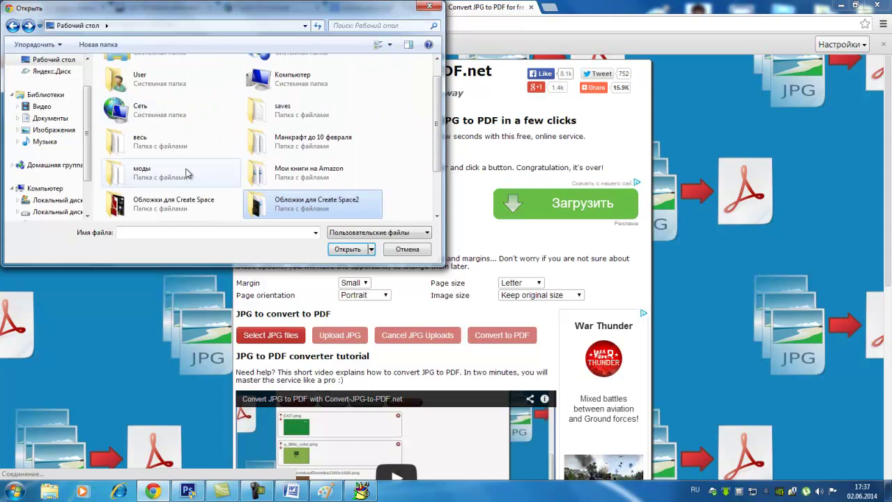
{"action": "double_click", "coordinate": [154, 209]}
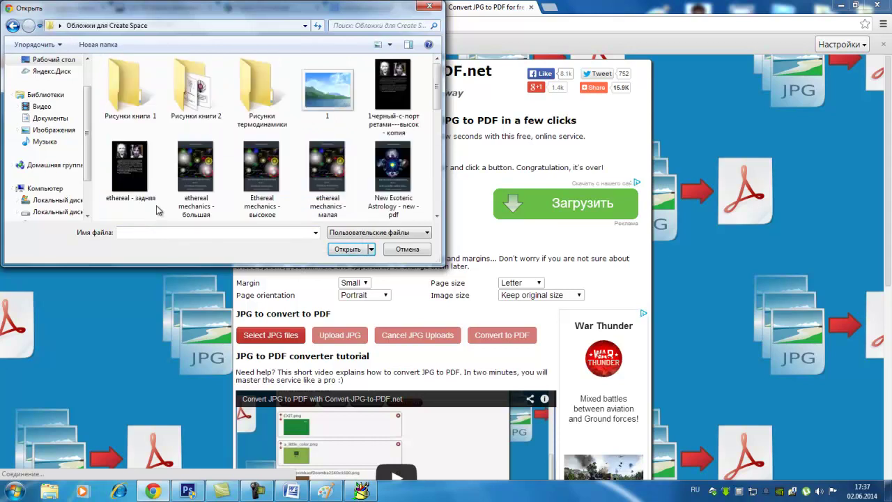
{"action": "double_click", "coordinate": [337, 111]}
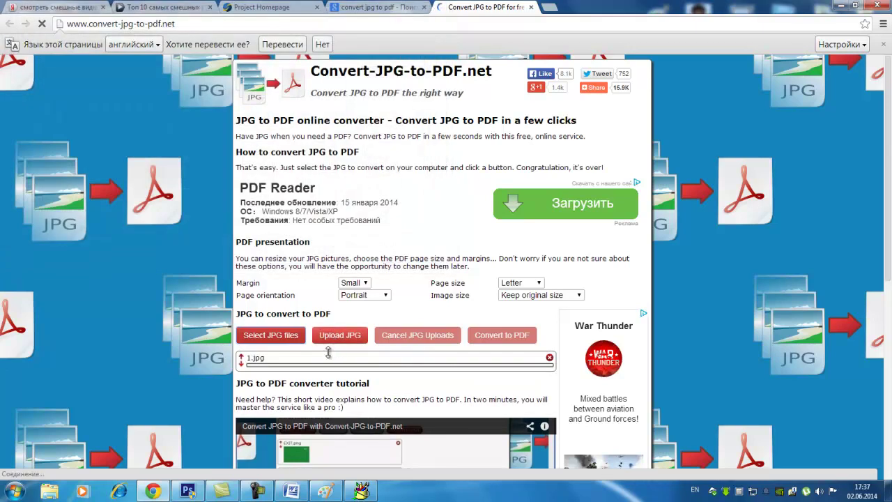
- Upload 1.jpg, convert it to PDF, and download the resulting PDF
{"action": "left_click", "coordinate": [340, 337]}
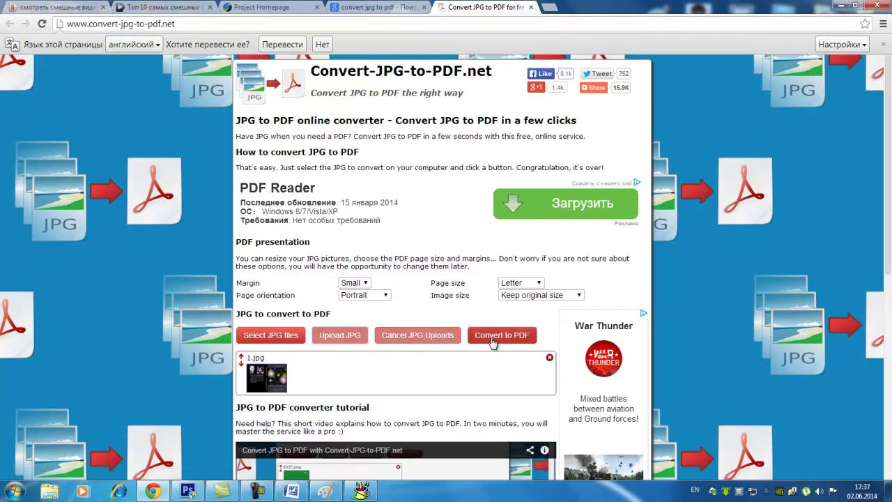
{"action": "left_click", "coordinate": [501, 335]}
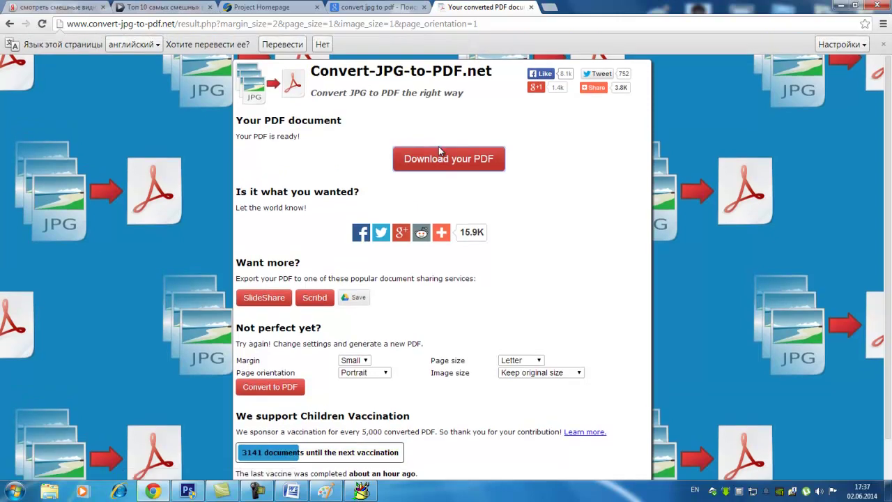
{"action": "left_click", "coordinate": [441, 149]}
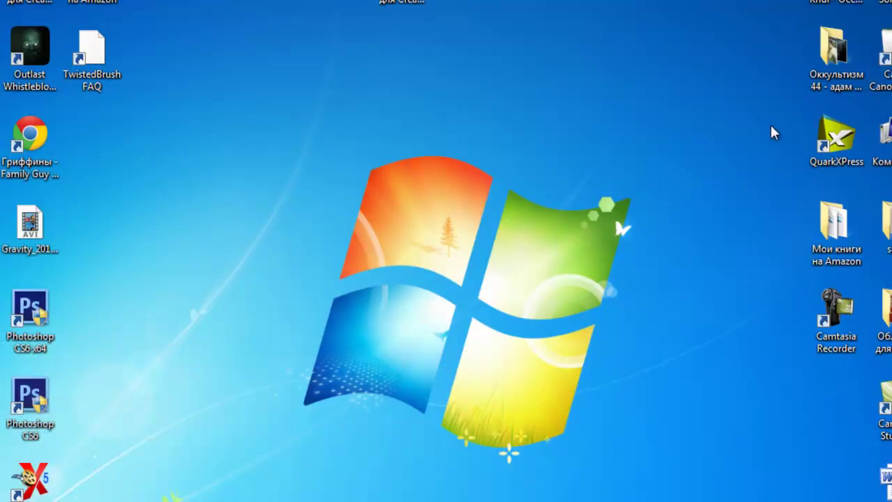
- Rename the converted PDF in Downloads to 'Ethereal mechanics'
{"action": "double_click", "coordinate": [881, 139]}
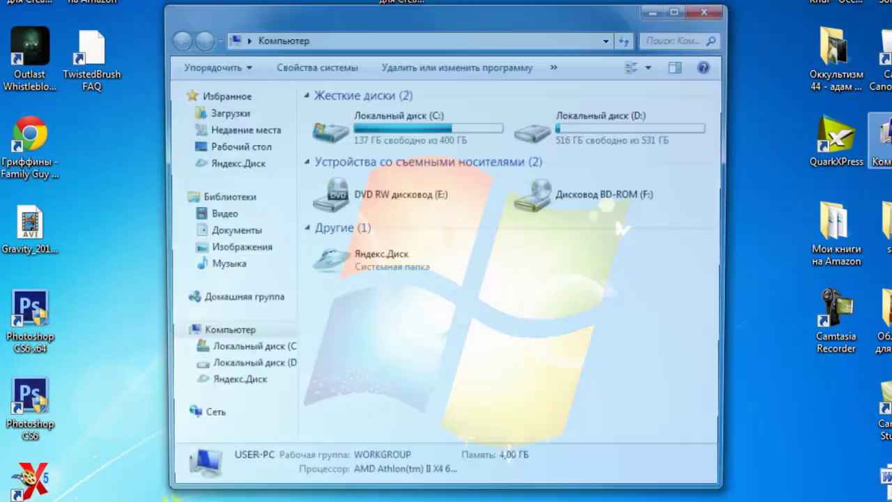
{"action": "left_click", "coordinate": [209, 112]}
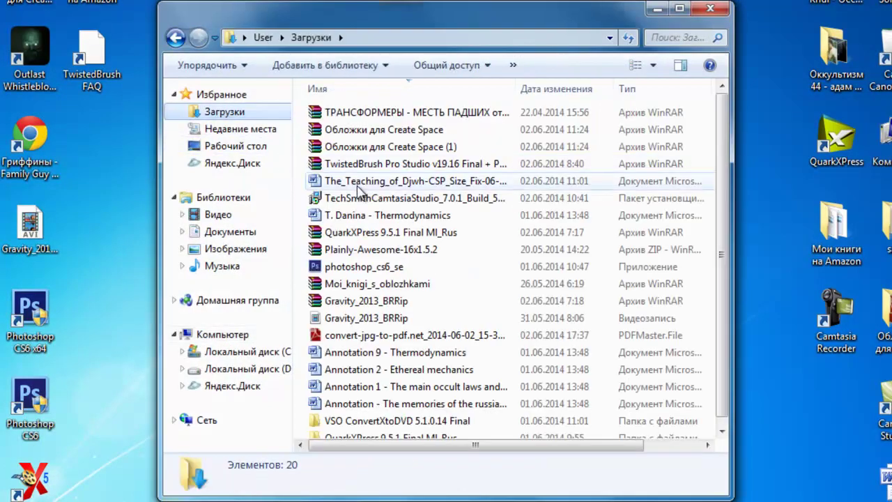
{"action": "left_click", "coordinate": [329, 334]}
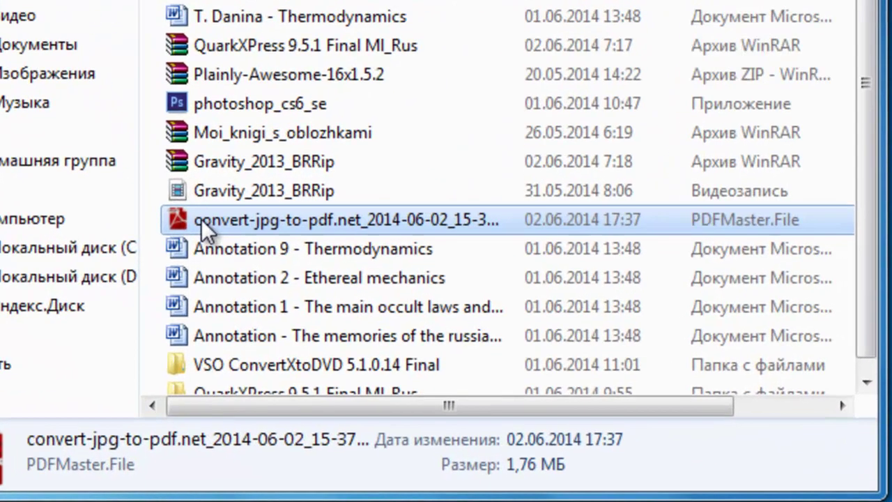
{"action": "left_click", "coordinate": [276, 293]}
{"action": "left_click", "coordinate": [276, 293]}
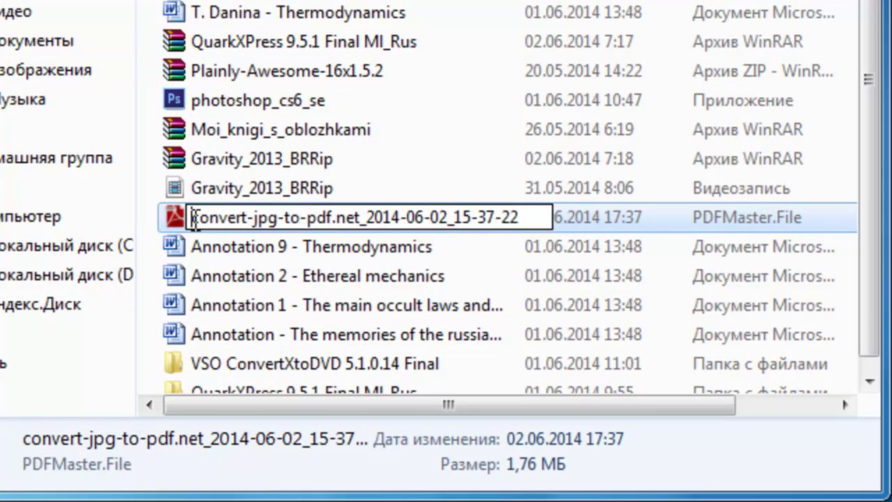
{"action": "left_click_drag", "start_coordinate": [194, 218], "coordinate": [563, 241]}
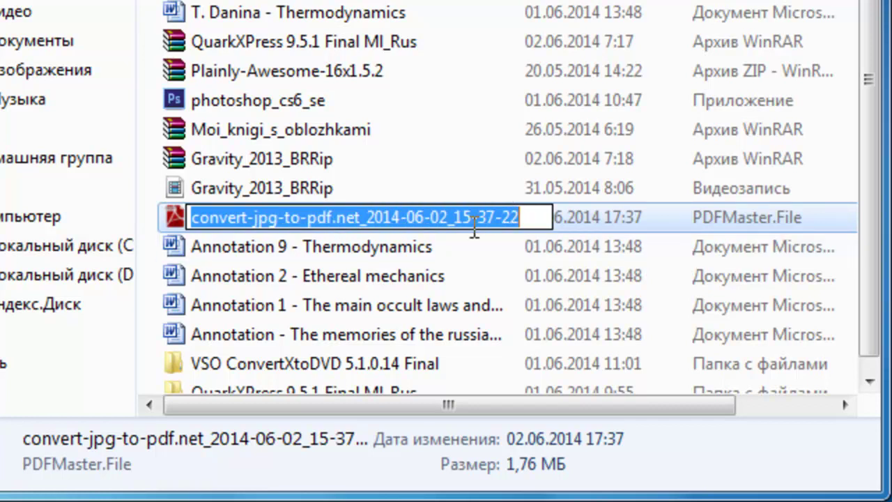
{"action": "right_click", "coordinate": [265, 217]}
{"action": "left_click", "coordinate": [309, 367]}
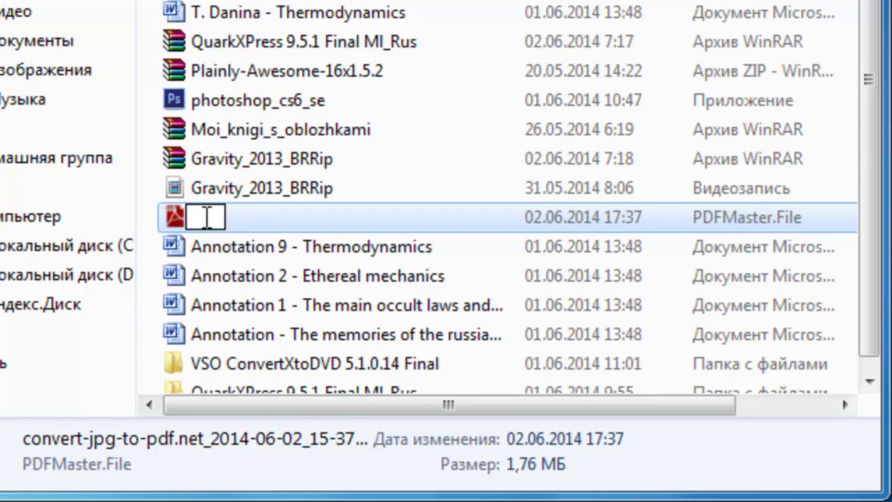
{"action": "type", "text": "Ethereal "}
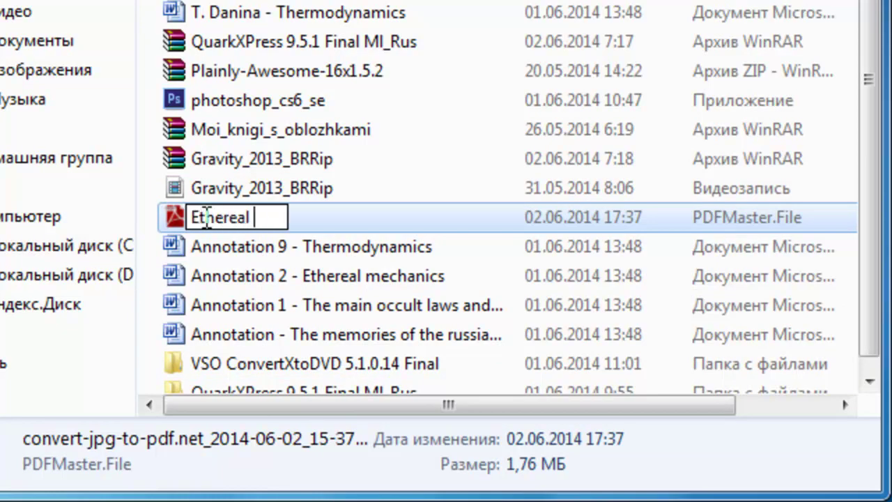
{"action": "type", "text": "mechanics"}
{"action": "key", "text": "Return"}
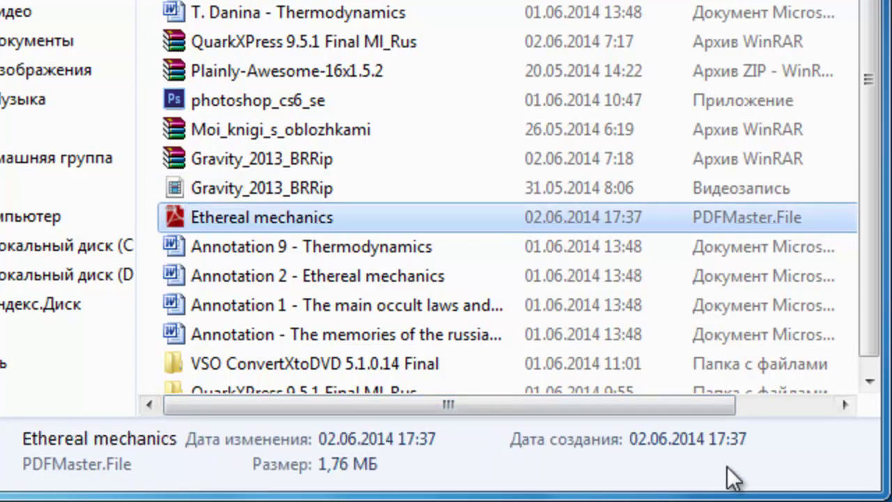
- Move the PDF into the Обложки для Create Space folder, resolving the name clash, and return to CreateSpace
{"action": "left_click_drag", "start_coordinate": [268, 222], "coordinate": [605, 244]}
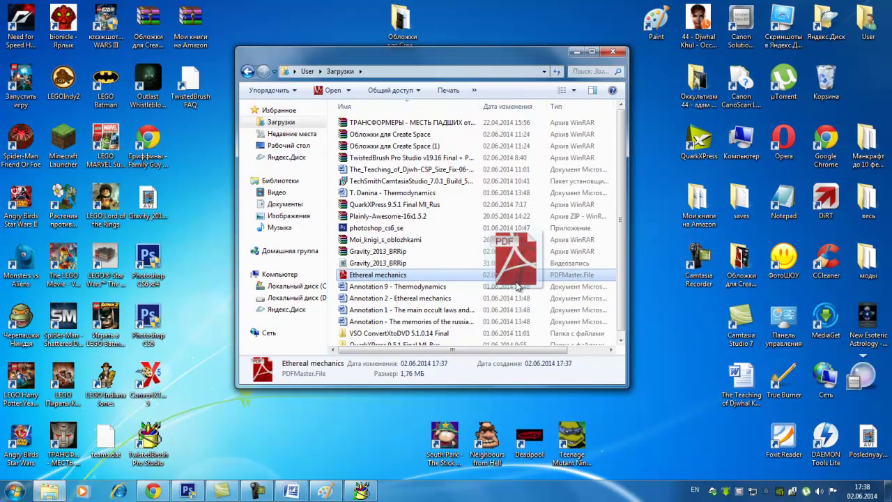
{"action": "left_click_drag", "start_coordinate": [517, 286], "coordinate": [746, 282]}
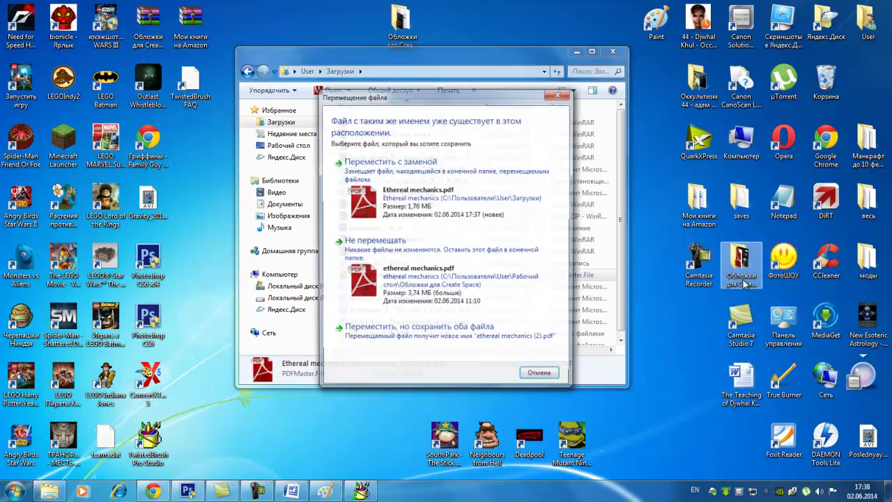
{"action": "left_click", "coordinate": [418, 195]}
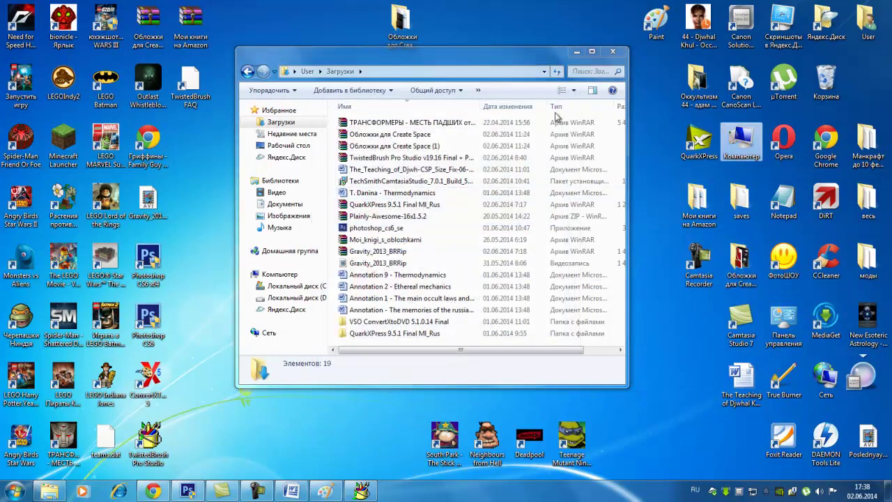
{"action": "left_click", "coordinate": [613, 51]}
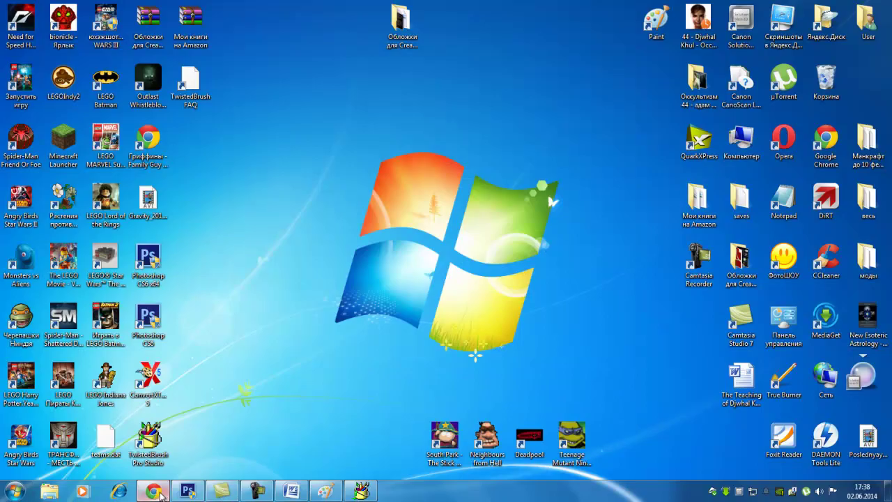
{"action": "left_click", "coordinate": [154, 492]}
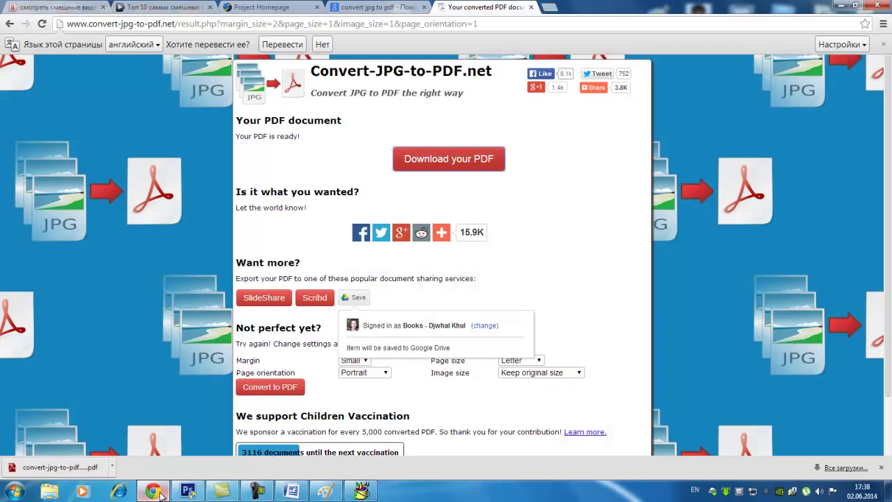
{"action": "left_click", "coordinate": [257, 7]}
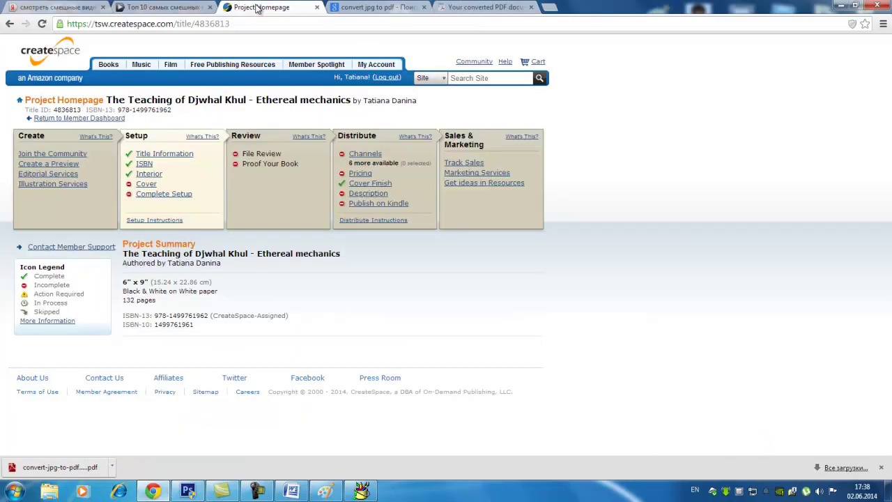
- Open the book's Cover setup page, retrying when it stalls
{"action": "left_click", "coordinate": [145, 186]}
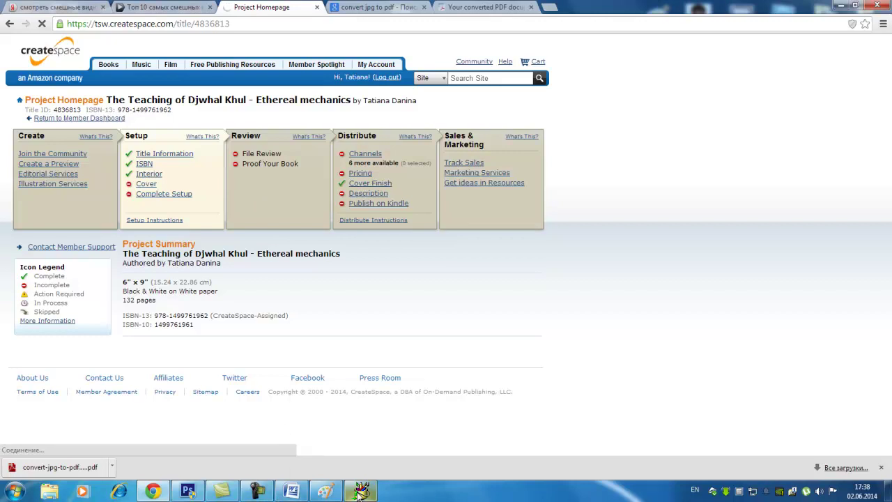
{"action": "mouse_move", "coordinate": [360, 491]}
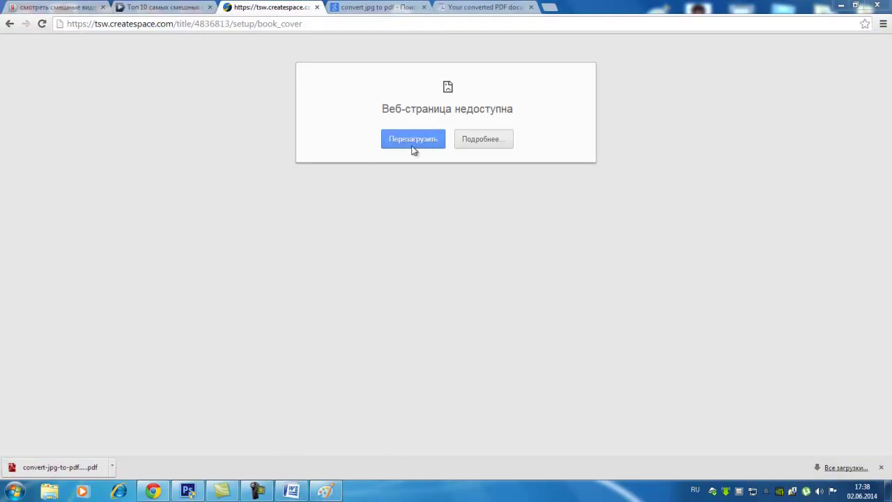
{"action": "left_click", "coordinate": [412, 143]}
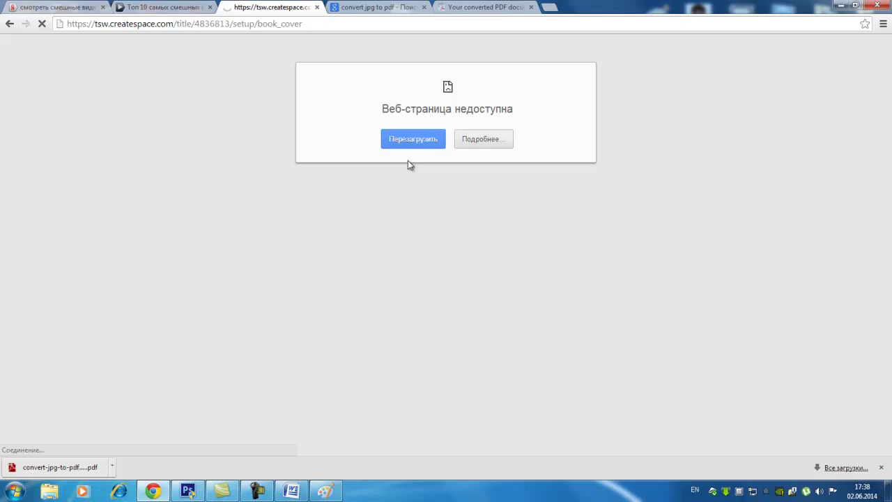
- Close the converter tab, discard the untitled Paint image, and reload the Cover page
{"action": "left_click", "coordinate": [530, 7]}
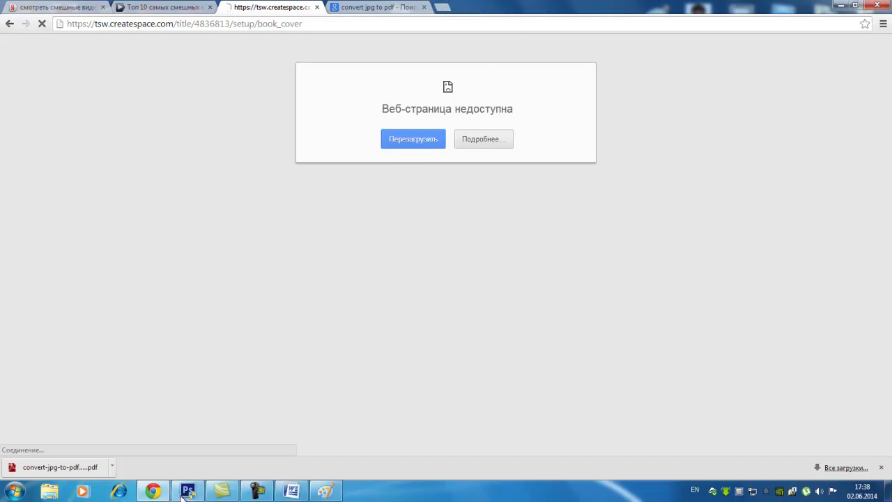
{"action": "mouse_move", "coordinate": [324, 493]}
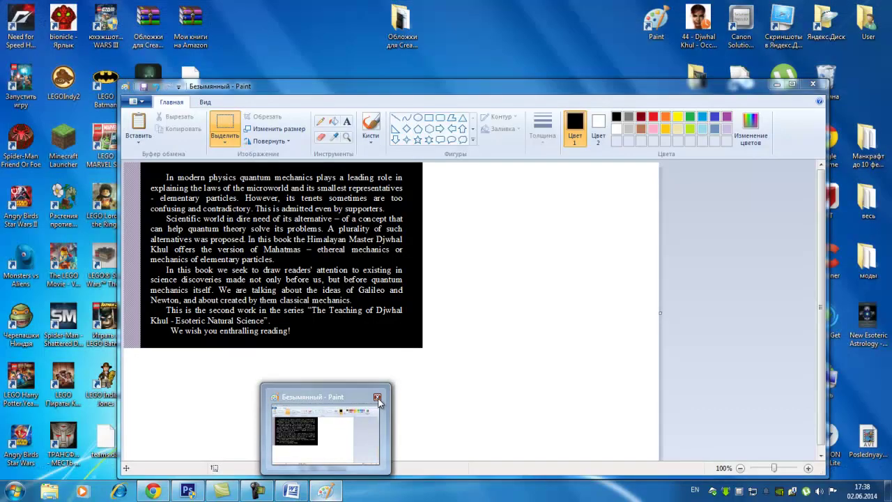
{"action": "left_click", "coordinate": [377, 397]}
{"action": "left_click", "coordinate": [462, 271]}
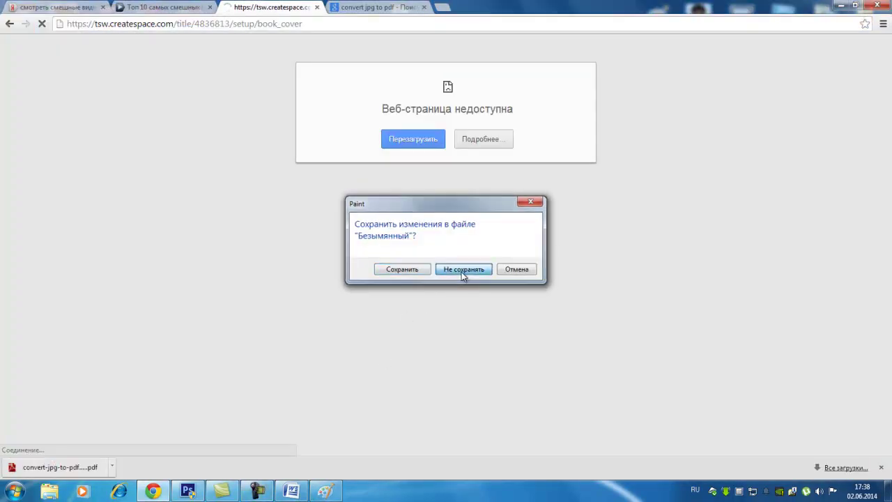
{"action": "left_click", "coordinate": [42, 24]}
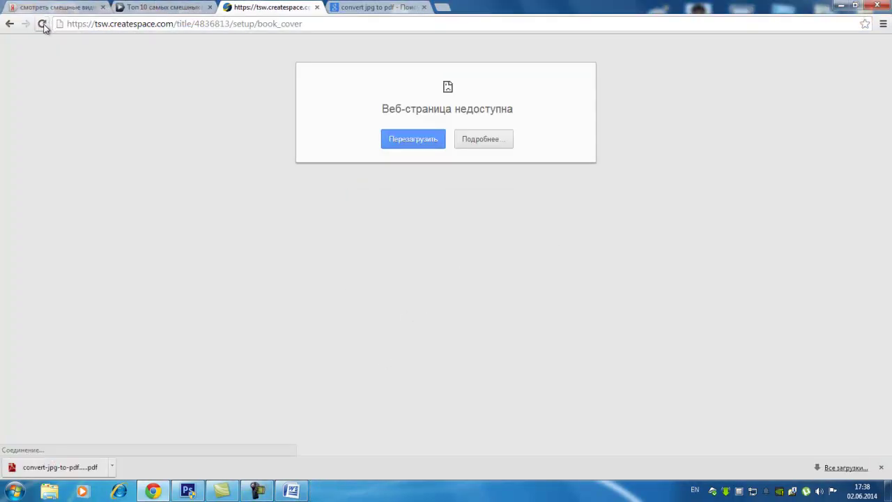
{"action": "left_click", "coordinate": [42, 25]}
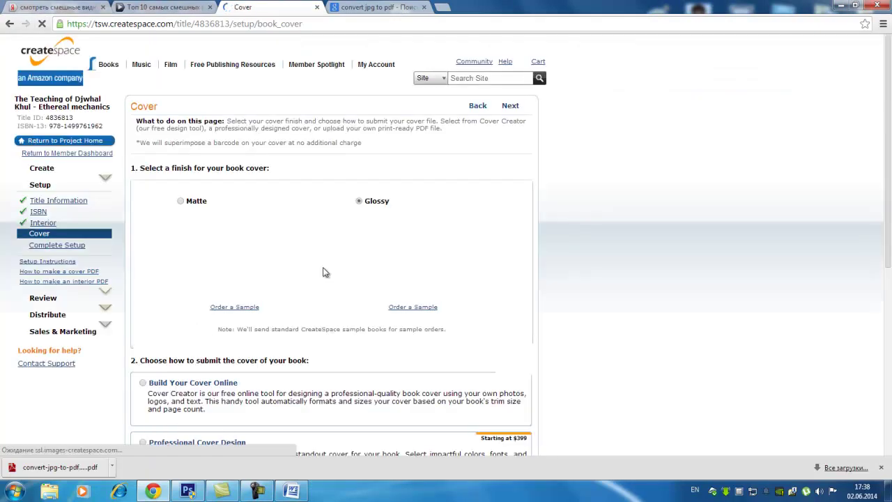
- Choose Upload a Print-Ready PDF Cover as the cover submission method
{"action": "scroll", "coordinate": [370, 328], "scroll_direction": "down", "scroll_amount": 1}
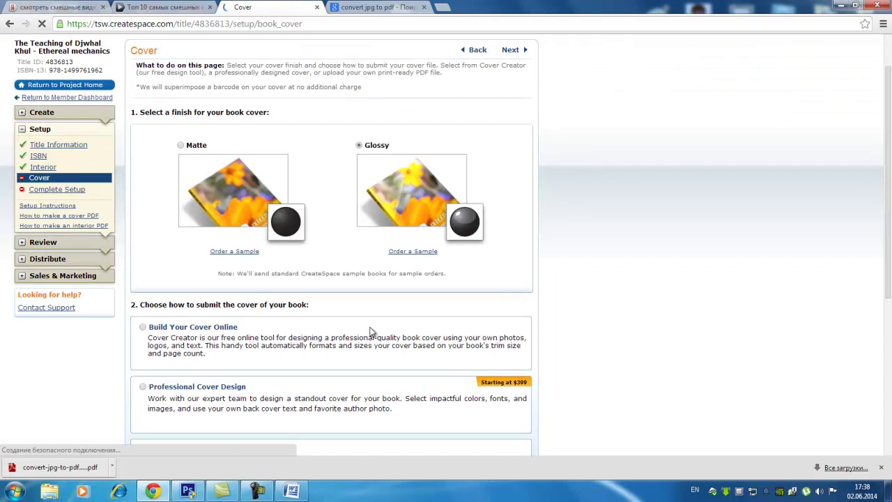
{"action": "right_click", "coordinate": [478, 280]}
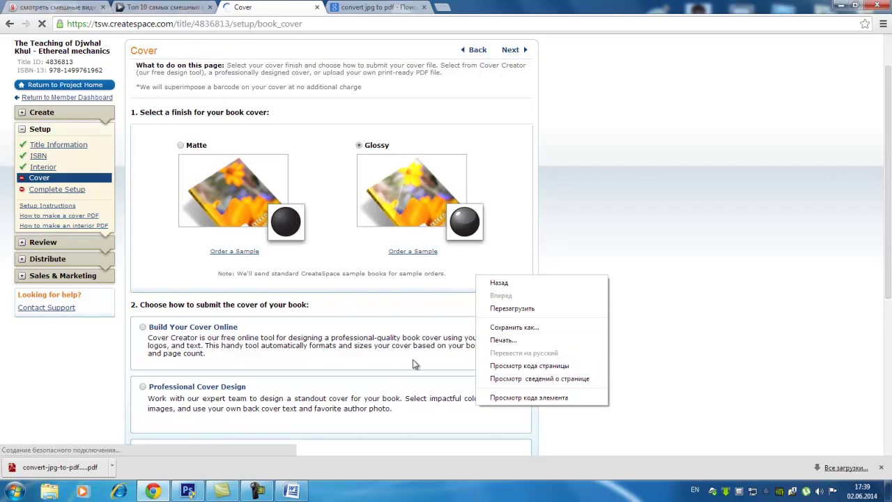
{"action": "left_click", "coordinate": [433, 308]}
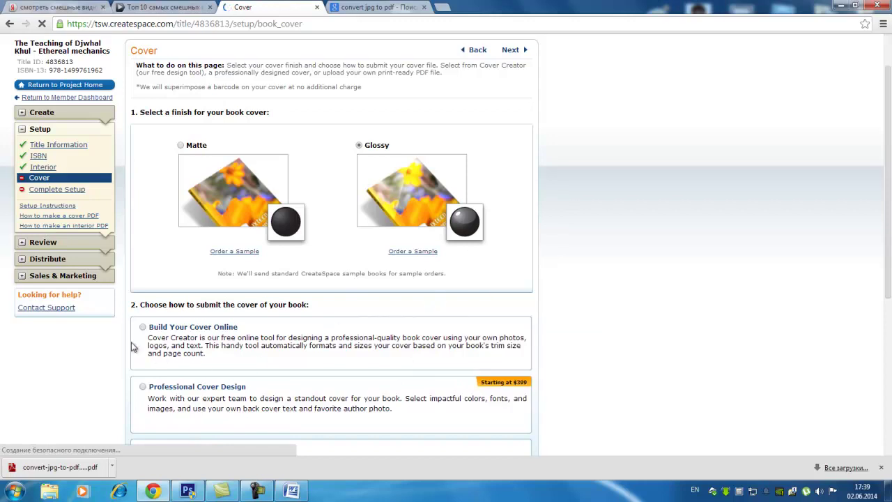
{"action": "scroll", "coordinate": [154, 359], "scroll_direction": "down", "scroll_amount": 2}
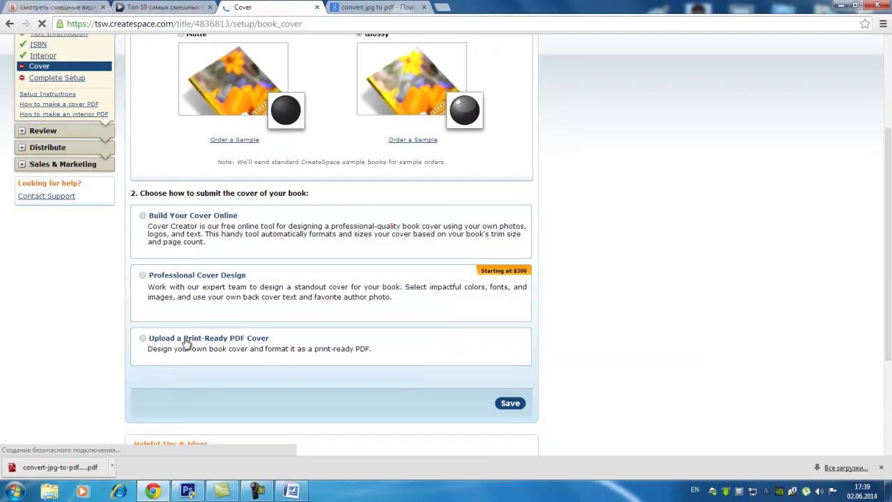
{"action": "left_click", "coordinate": [142, 339]}
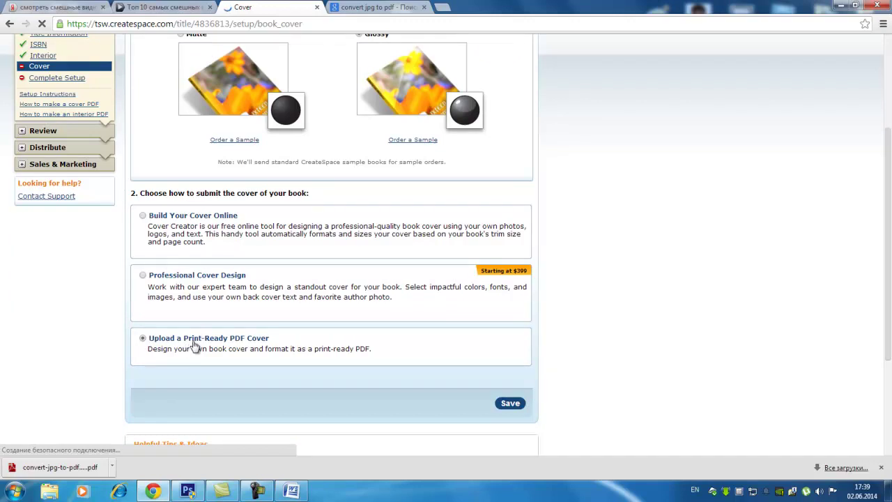
{"action": "scroll", "coordinate": [201, 365], "scroll_direction": "down", "scroll_amount": 2}
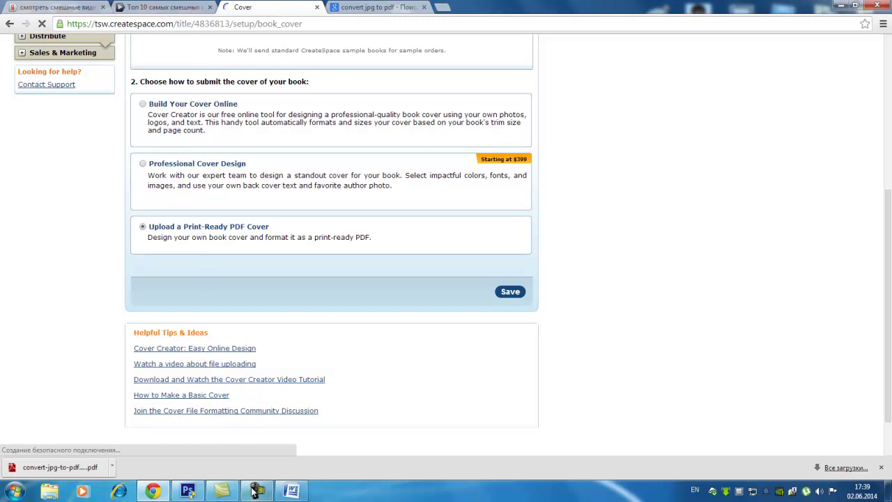
- Quit Photoshop without saving and close the leftover Word document
{"action": "mouse_move", "coordinate": [194, 493]}
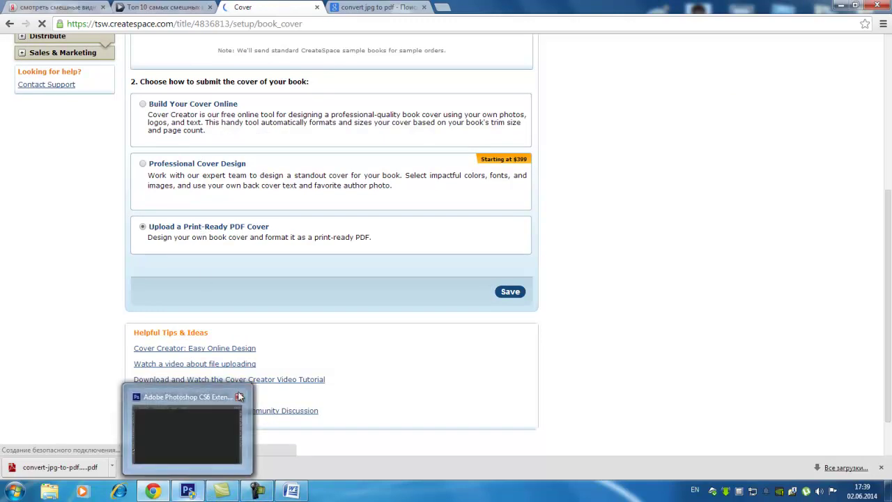
{"action": "left_click", "coordinate": [239, 398]}
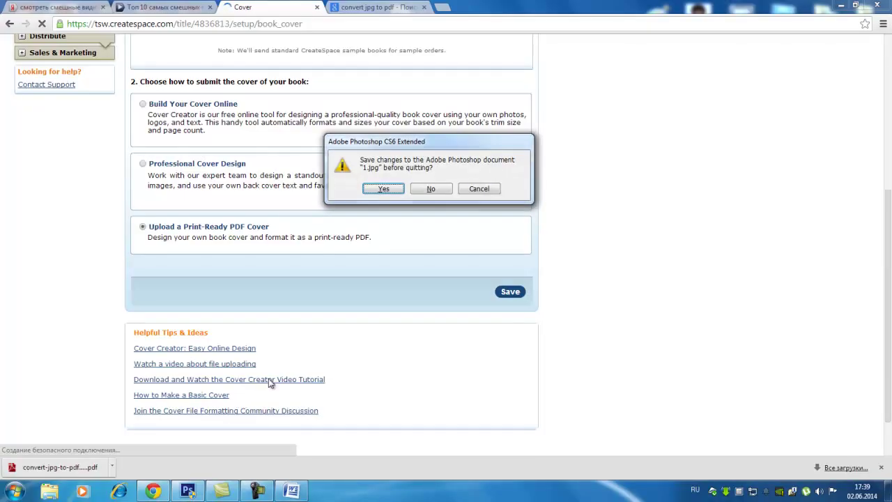
{"action": "left_click", "coordinate": [431, 188]}
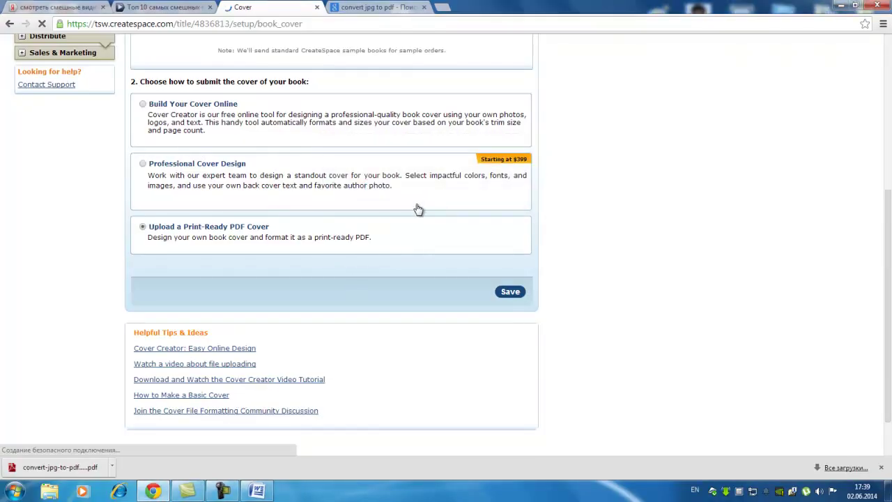
{"action": "mouse_move", "coordinate": [257, 491]}
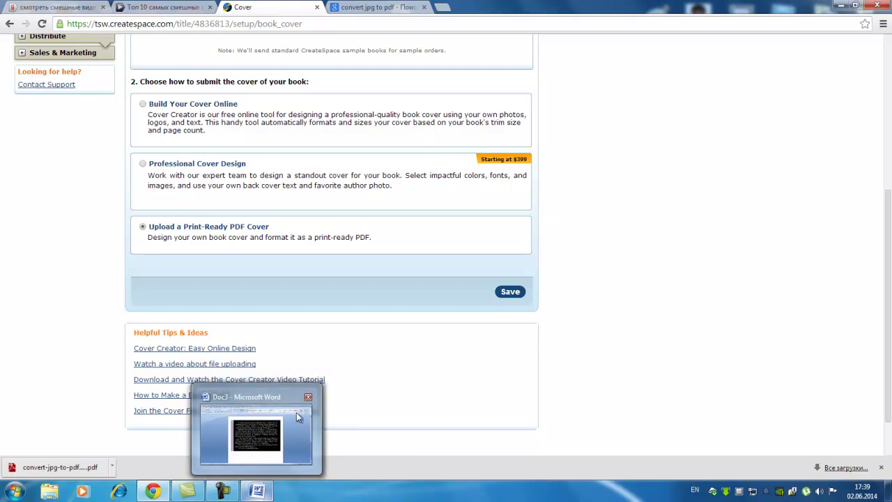
{"action": "left_click", "coordinate": [308, 396]}
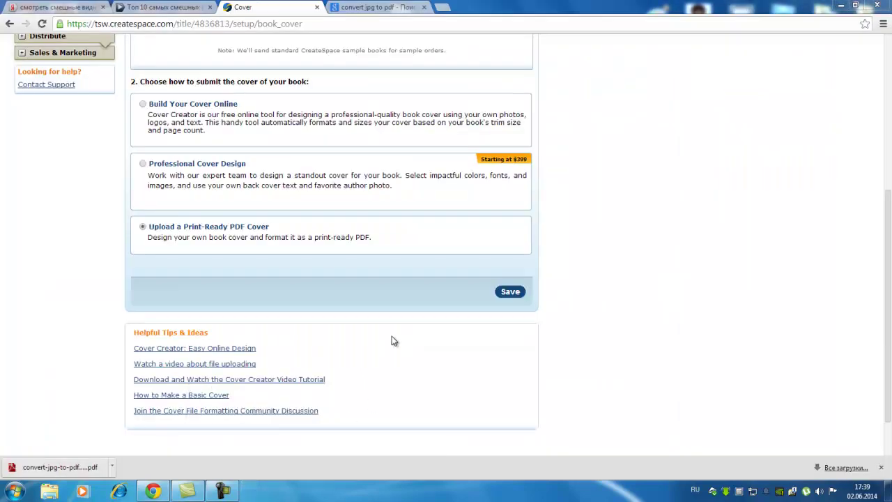
- Select Upload a Print-Ready PDF Cover, then reload the Cover page and scroll to its options
{"action": "left_click", "coordinate": [251, 230]}
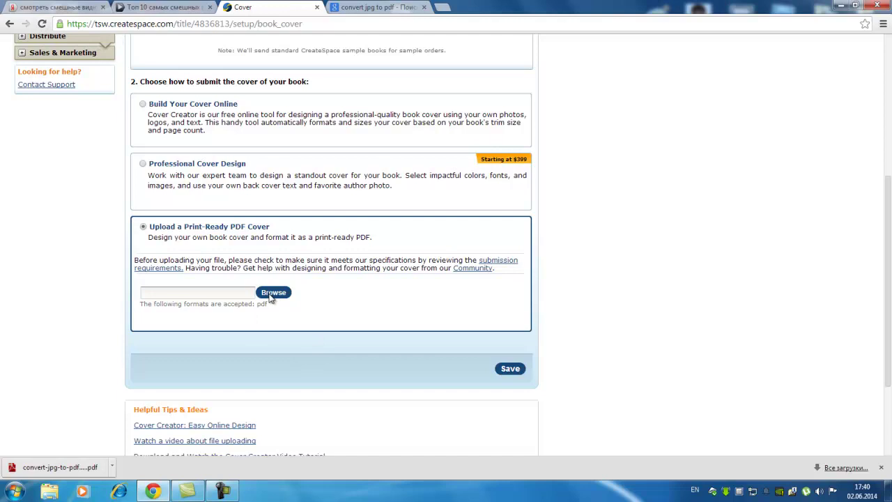
{"action": "left_click", "coordinate": [44, 26]}
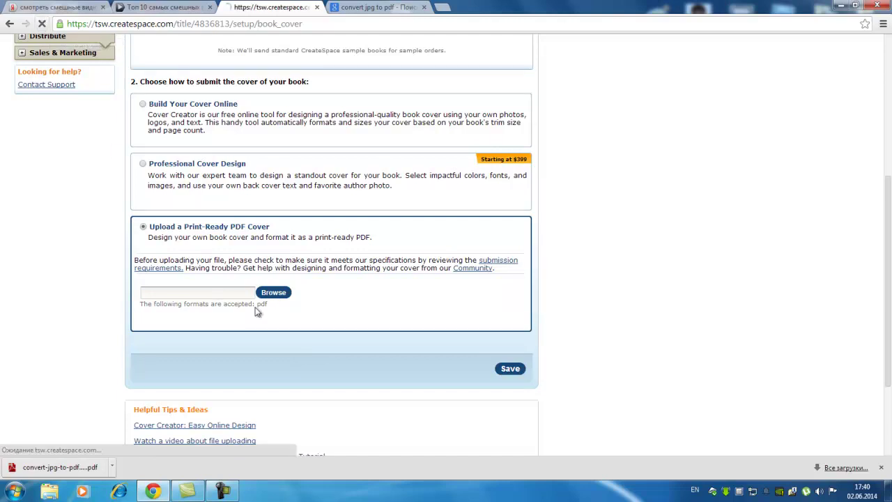
{"action": "scroll", "coordinate": [269, 348], "scroll_direction": "down", "scroll_amount": 2}
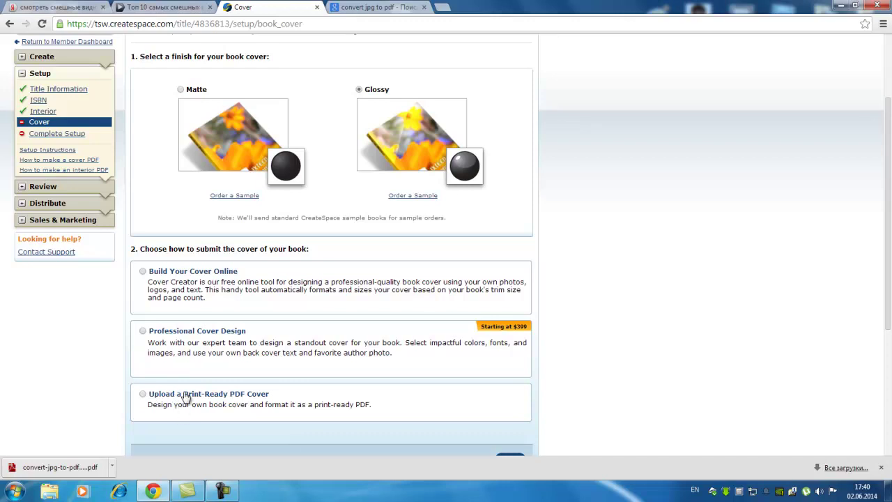
- Pick Upload a Print-Ready PDF Cover, try Build Your Cover Online, then reselect the PDF upload
{"action": "left_click", "coordinate": [184, 395]}
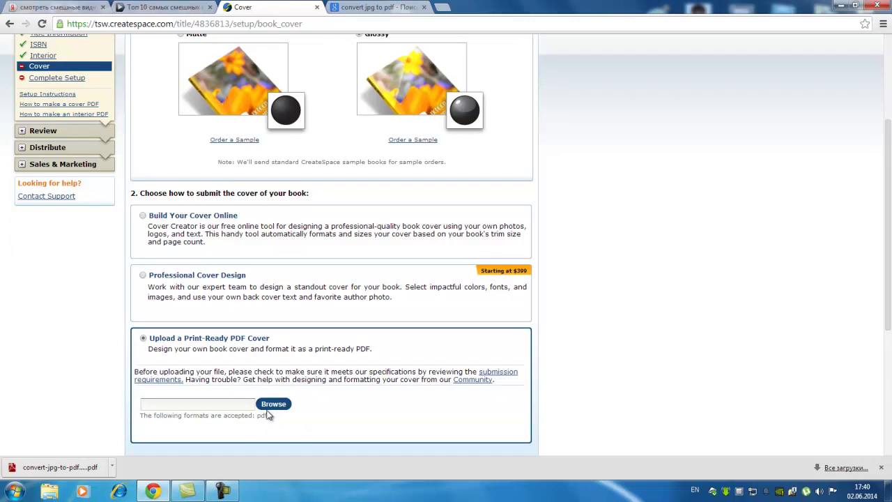
{"action": "scroll", "coordinate": [412, 392], "scroll_direction": "down", "scroll_amount": 3}
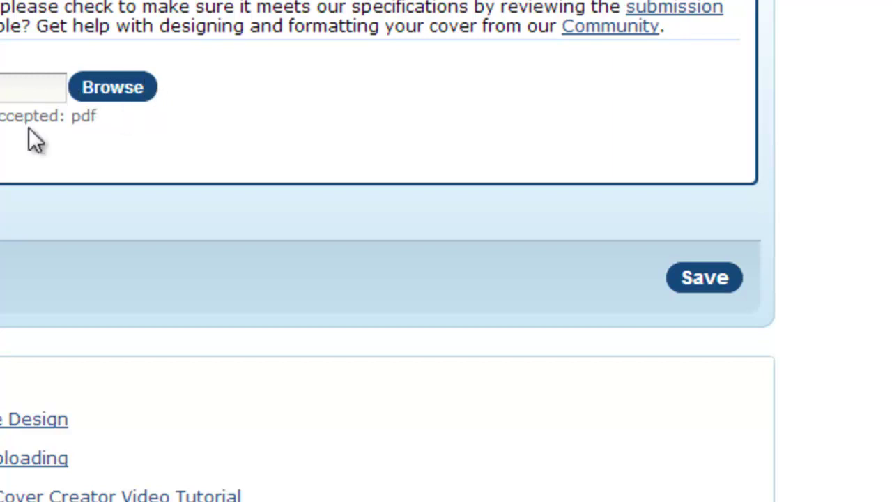
{"action": "scroll", "coordinate": [44, 114], "scroll_direction": "up", "scroll_amount": 5}
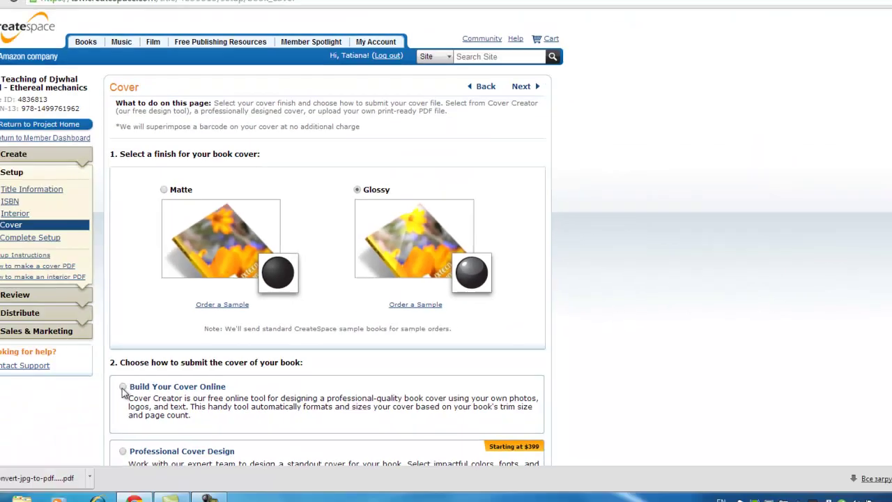
{"action": "left_click", "coordinate": [143, 383]}
{"action": "scroll", "coordinate": [193, 351], "scroll_direction": "down", "scroll_amount": 2}
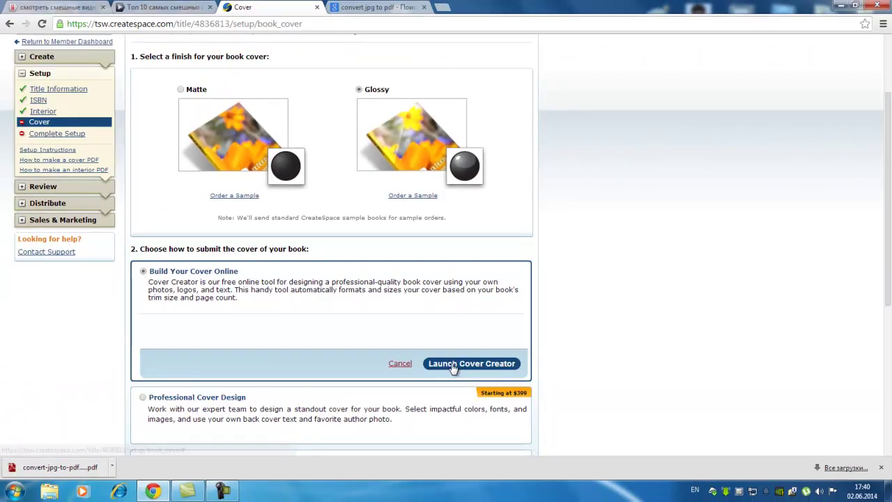
{"action": "scroll", "coordinate": [349, 392], "scroll_direction": "down", "scroll_amount": 3}
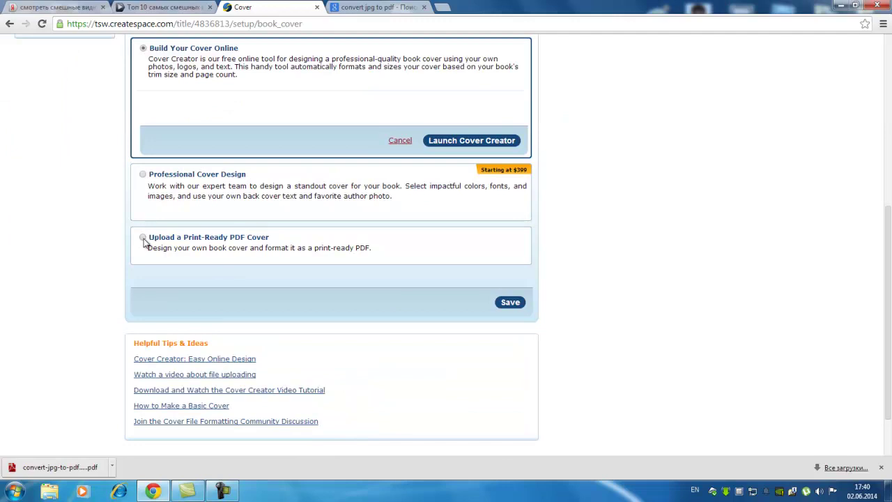
{"action": "left_click", "coordinate": [143, 237]}
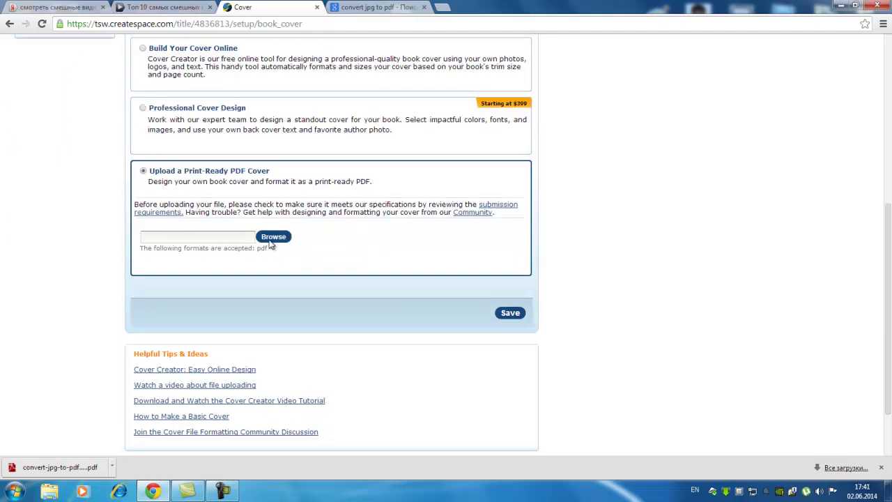
{"action": "left_click", "coordinate": [143, 108]}
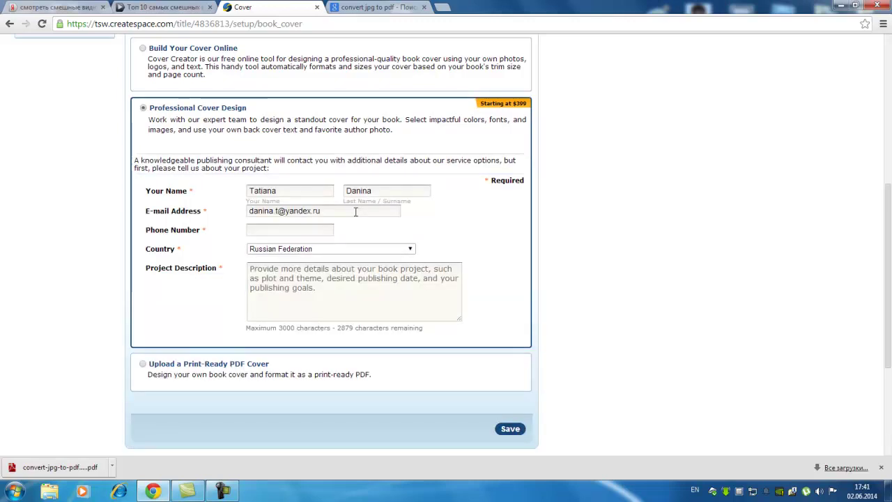
{"action": "scroll", "coordinate": [268, 264], "scroll_direction": "down", "scroll_amount": 2}
{"action": "left_click", "coordinate": [143, 197]}
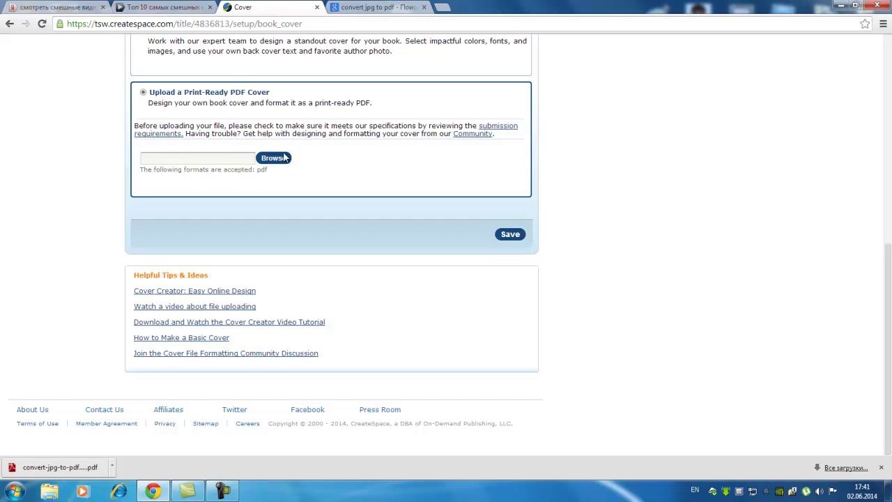
- Dismiss the Flash context menu and close the Chrome window
{"action": "right_click", "coordinate": [272, 164]}
{"action": "left_click", "coordinate": [267, 162]}
{"action": "left_click", "coordinate": [877, 6]}
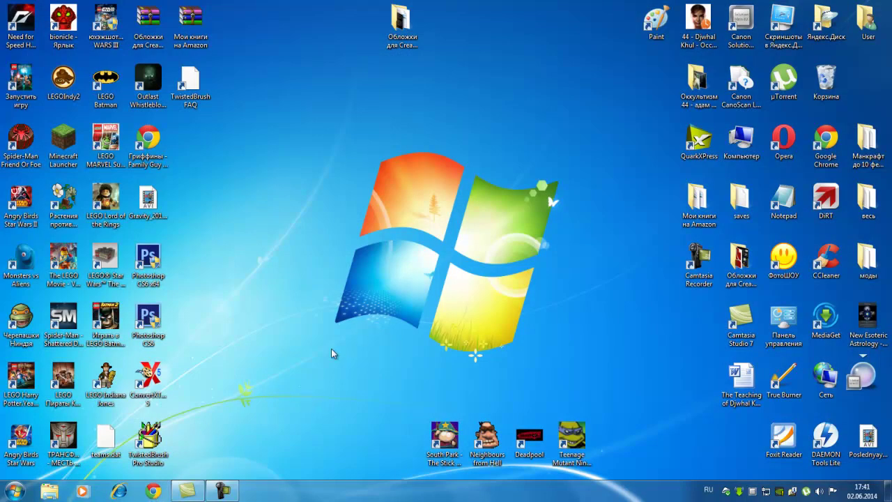
- Relaunch Chrome and reopen the CreateSpace Interior page from the new-tab thumbnail
{"action": "left_click", "coordinate": [152, 491]}
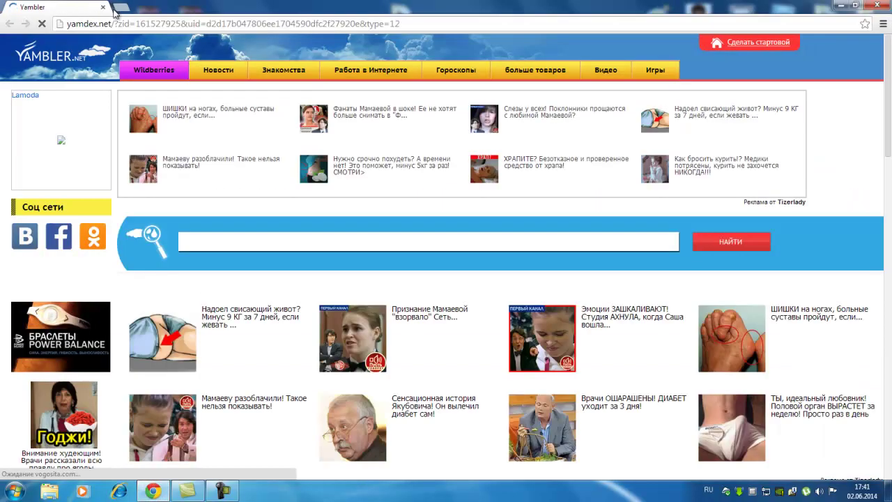
{"action": "left_click", "coordinate": [120, 7]}
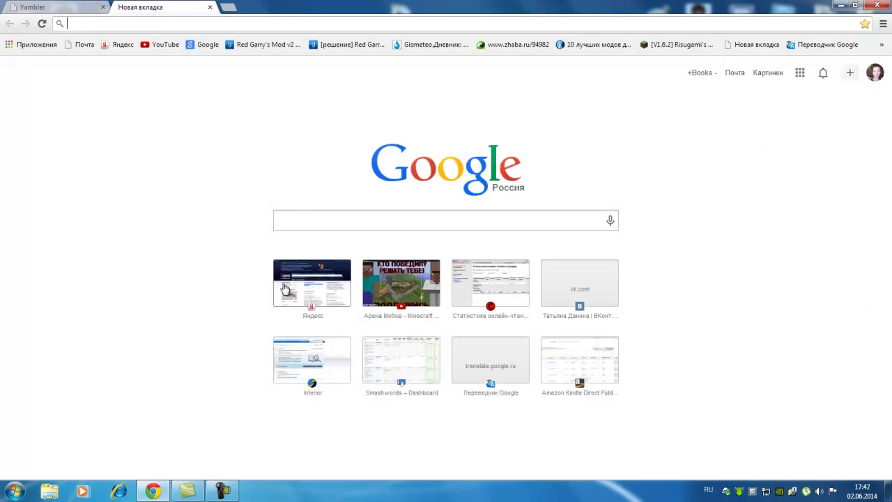
{"action": "left_click", "coordinate": [309, 367]}
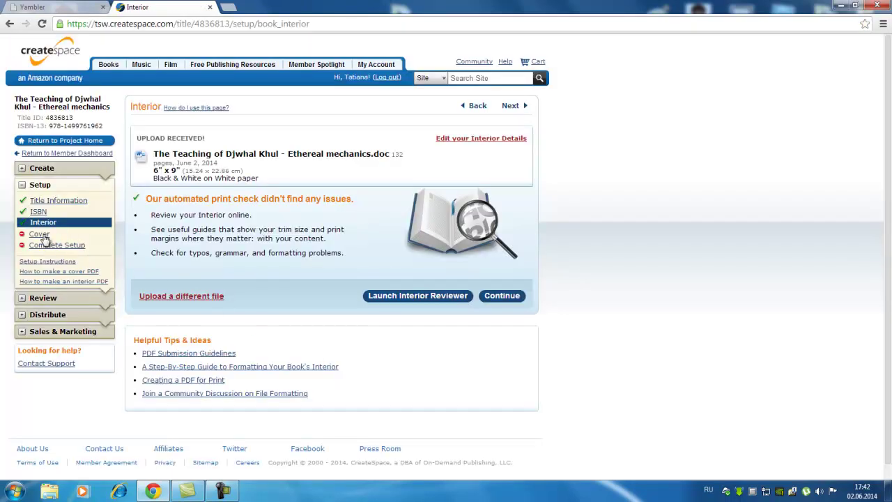
- Go to the Cover setup step and choose Upload a Print-Ready PDF Cover
{"action": "left_click", "coordinate": [39, 234]}
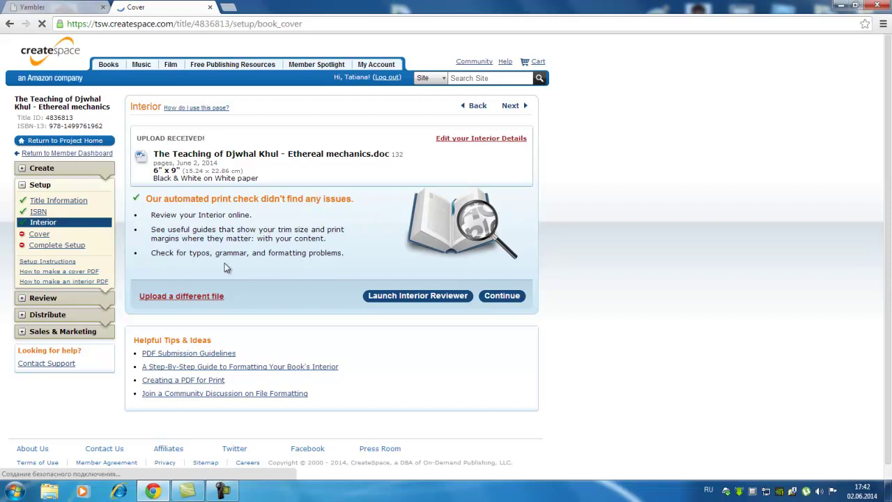
{"action": "scroll", "coordinate": [422, 374], "scroll_direction": "down", "scroll_amount": 3}
{"action": "left_click", "coordinate": [143, 284]}
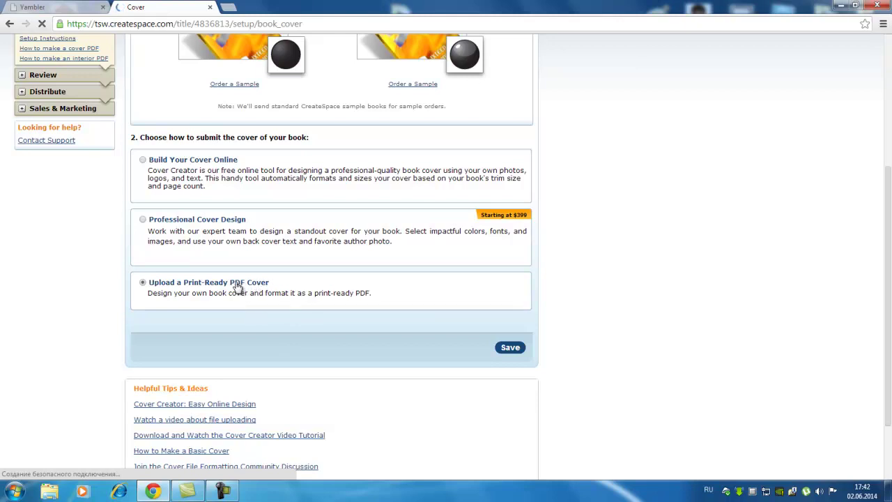
- Bring up the file picker for the cover PDF from the upload field
{"action": "double_click", "coordinate": [237, 283]}
{"action": "double_click", "coordinate": [221, 283]}
{"action": "left_click", "coordinate": [259, 288]}
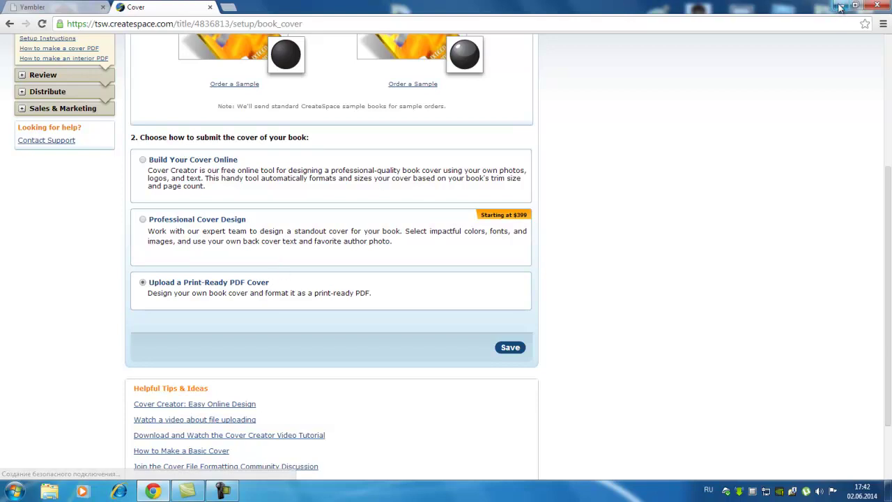
{"action": "left_click", "coordinate": [257, 283]}
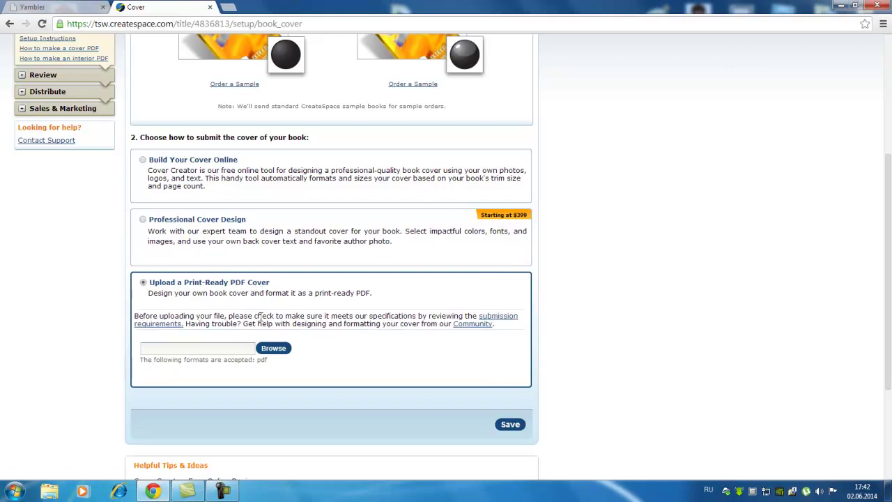
{"action": "left_click", "coordinate": [274, 349]}
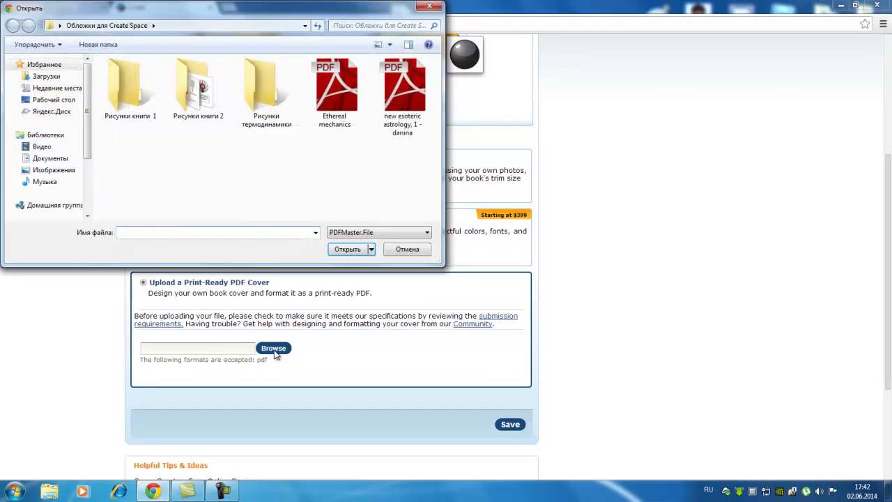
- Upload Ethereal mechanics.pdf from Desktop > Обложки для Create Space as the glossy cover
{"action": "left_click", "coordinate": [54, 101]}
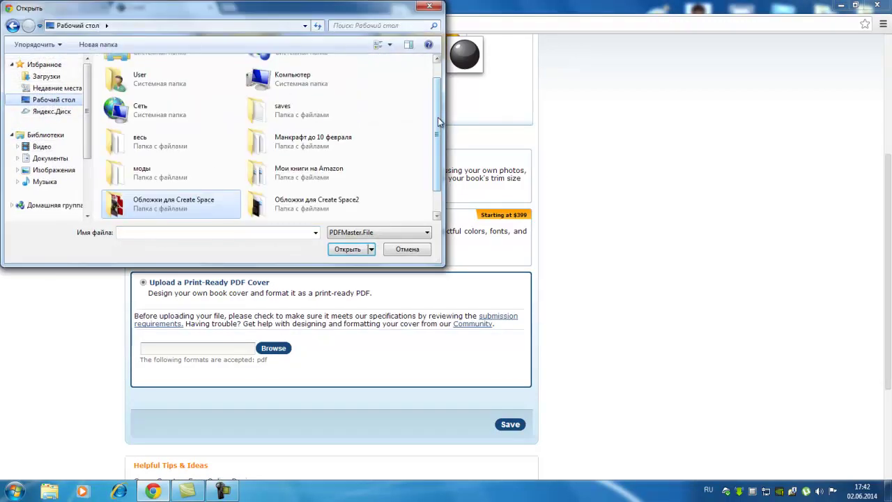
{"action": "double_click", "coordinate": [209, 207]}
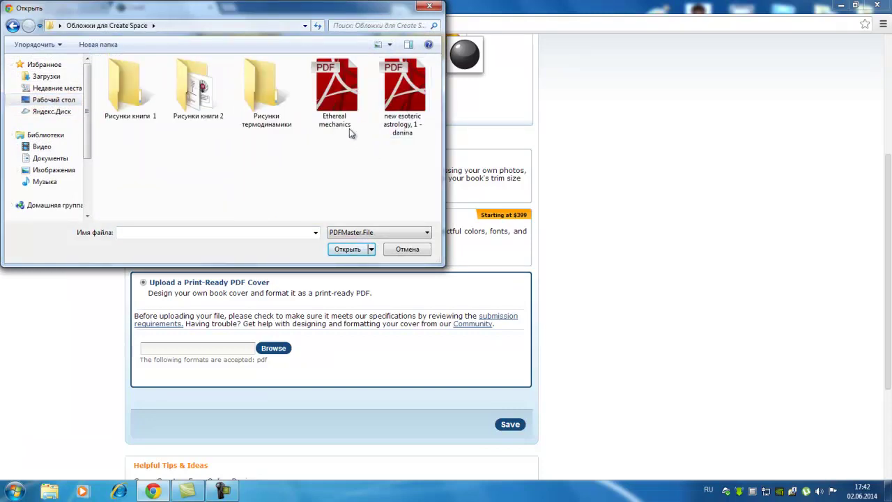
{"action": "double_click", "coordinate": [345, 98]}
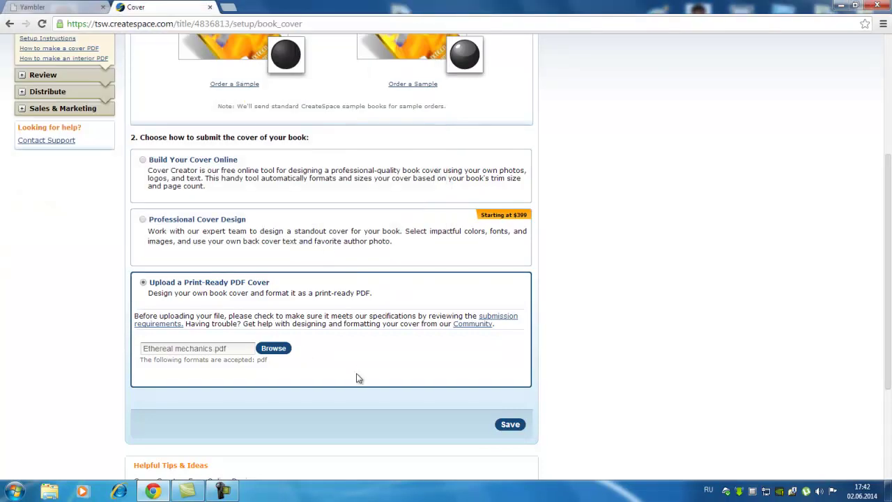
{"action": "scroll", "coordinate": [360, 369], "scroll_direction": "down", "scroll_amount": 3}
{"action": "left_click", "coordinate": [502, 315]}
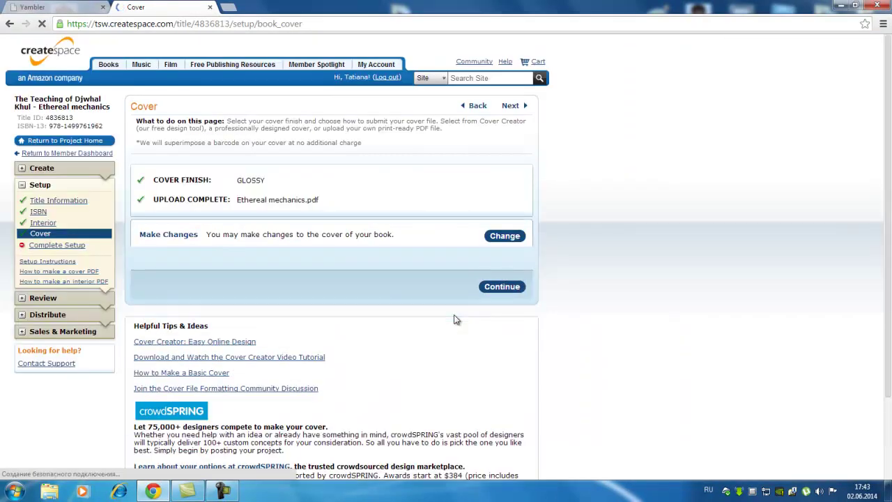
{"action": "scroll", "coordinate": [452, 344], "scroll_direction": "down", "scroll_amount": 3}
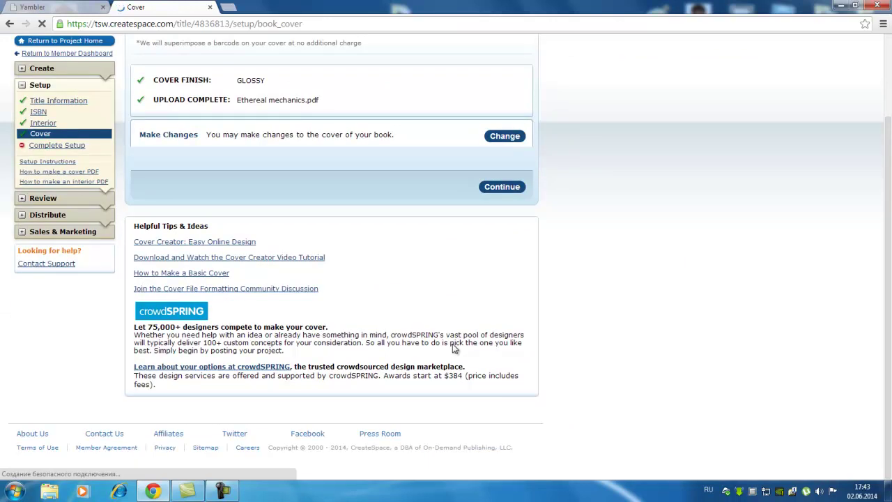
{"action": "scroll", "coordinate": [453, 349], "scroll_direction": "up", "scroll_amount": 3}
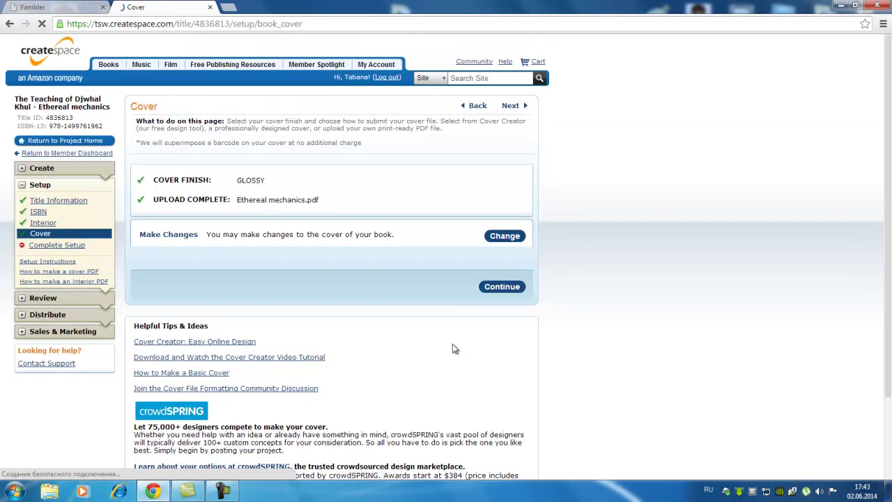
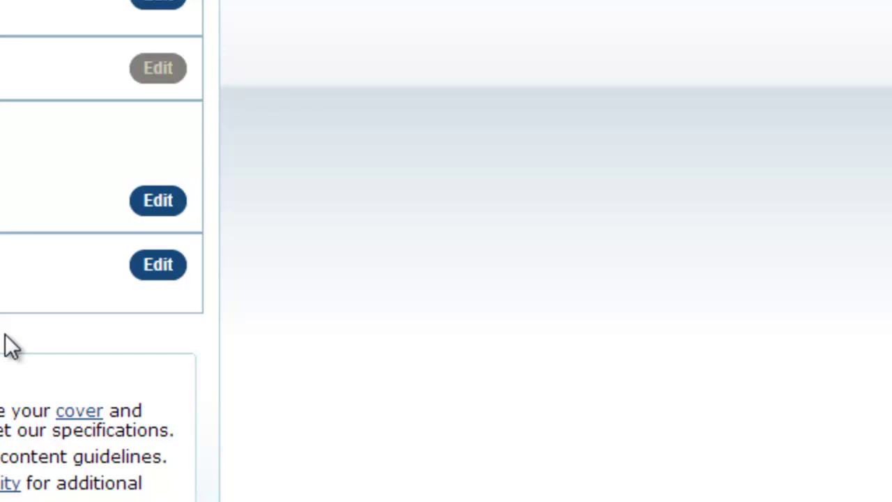
- Submit the book's interior and cover files for review from the Complete Setup page
{"action": "right_click", "coordinate": [444, 90]}
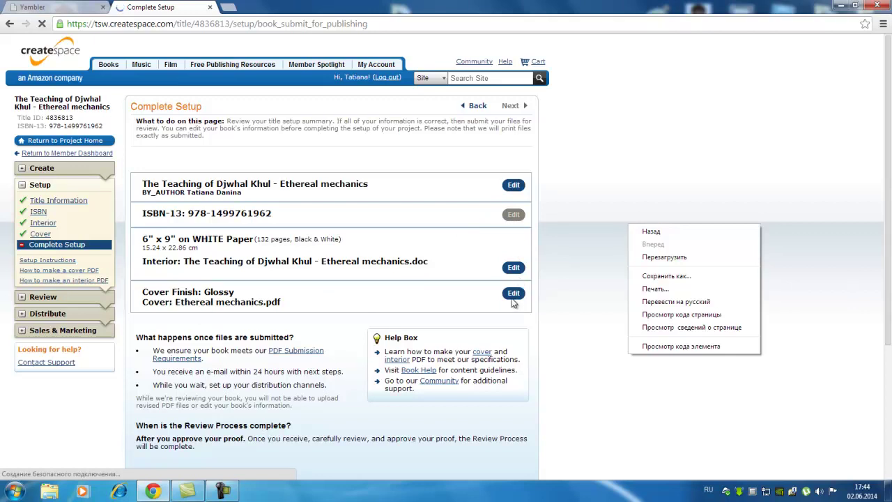
{"action": "scroll", "coordinate": [513, 303], "scroll_direction": "down", "scroll_amount": 3}
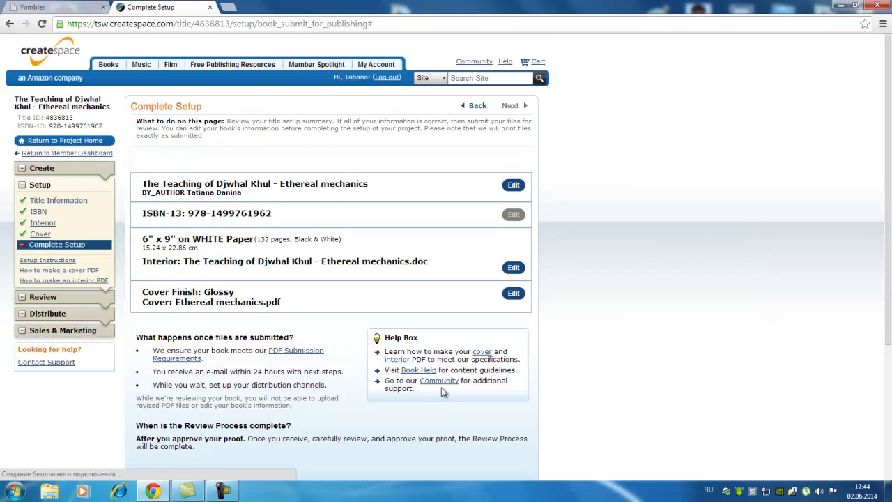
{"action": "scroll", "coordinate": [441, 387], "scroll_direction": "down", "scroll_amount": 3}
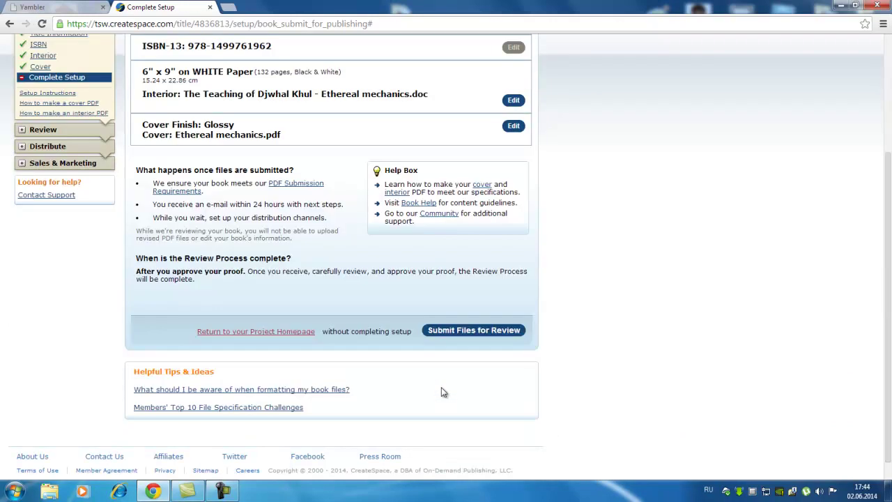
{"action": "left_click", "coordinate": [440, 331]}
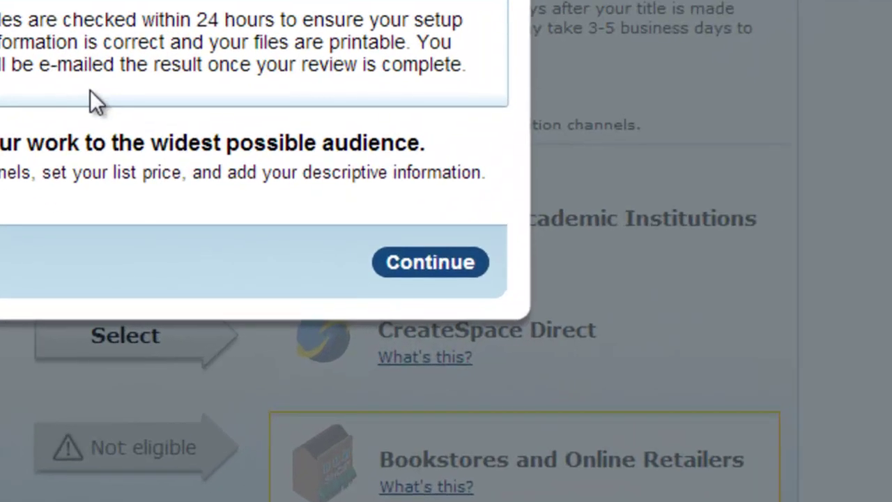
- Have Chrome translate the distribution Channels page, with its review notice, into Russian
{"action": "right_click", "coordinate": [254, 242]}
{"action": "left_click", "coordinate": [179, 282]}
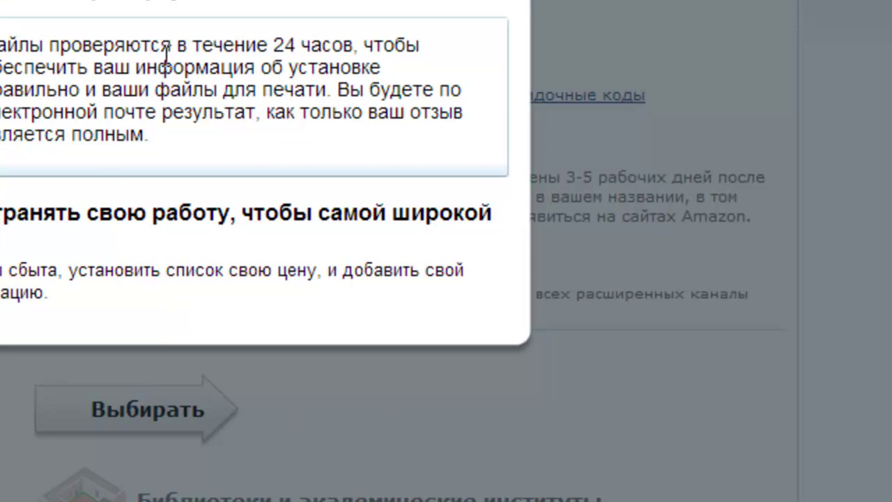
{"action": "mouse_move", "coordinate": [340, 48]}
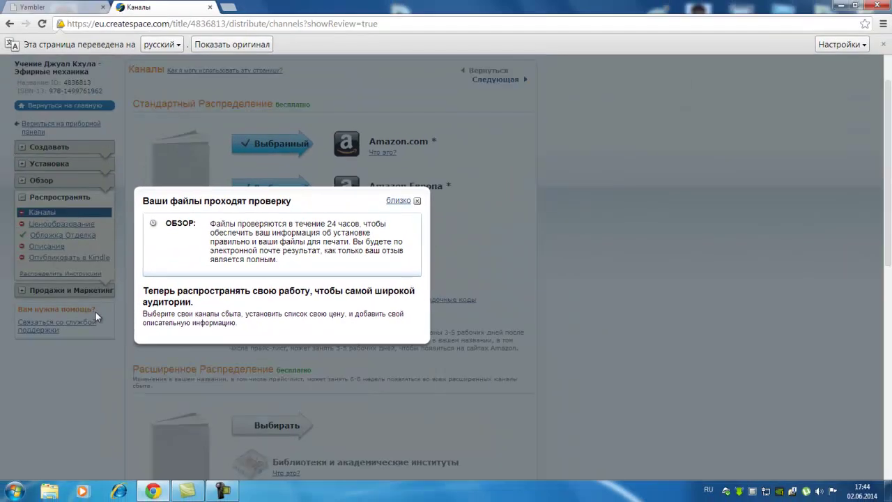
{"action": "scroll", "coordinate": [95, 312], "scroll_direction": "up", "scroll_amount": 1}
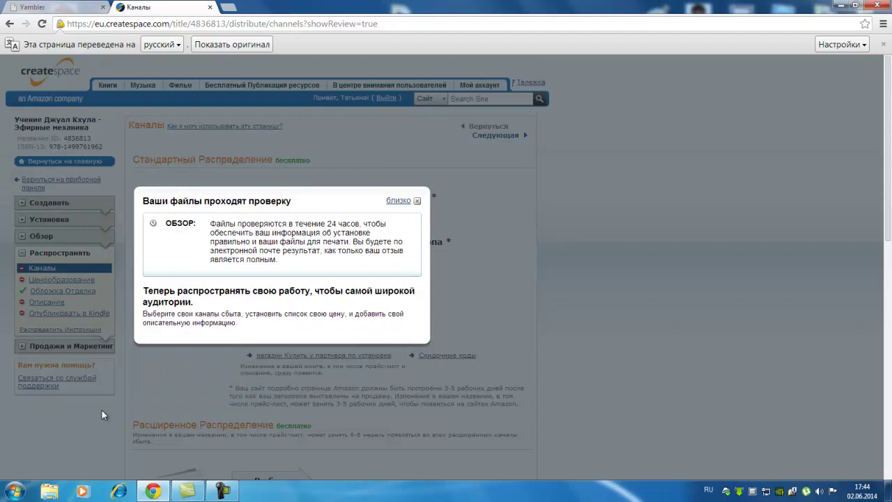
{"action": "scroll", "coordinate": [101, 415], "scroll_direction": "down", "scroll_amount": 1}
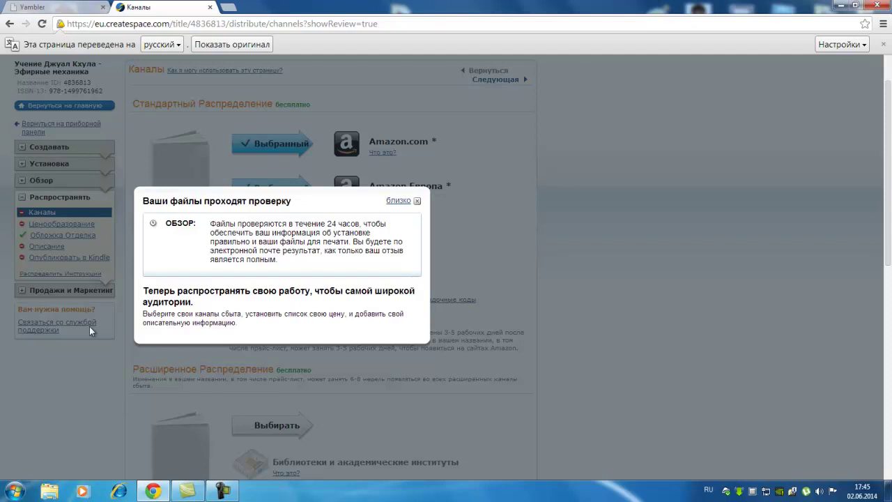
- Dismiss the review notice, opt into Libraries and Academic Institutions and CreateSpace Direct, then follow the BISAC link
{"action": "left_click", "coordinate": [417, 201]}
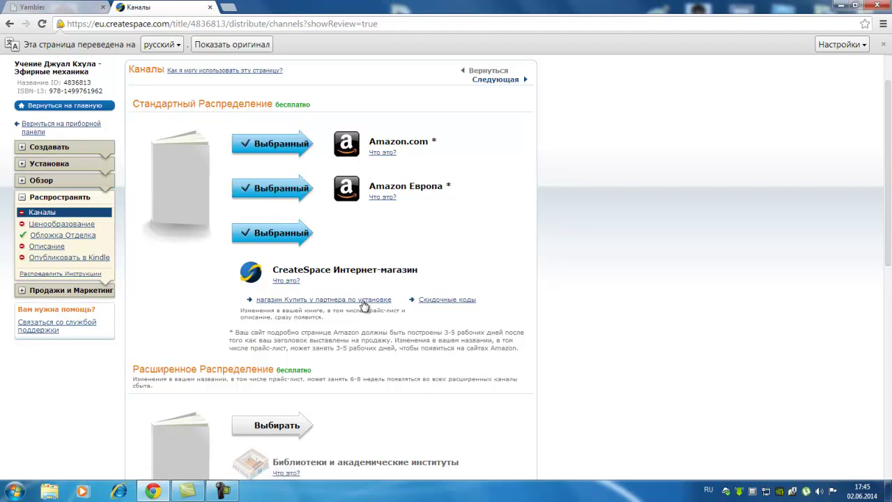
{"action": "scroll", "coordinate": [341, 328], "scroll_direction": "down", "scroll_amount": 2}
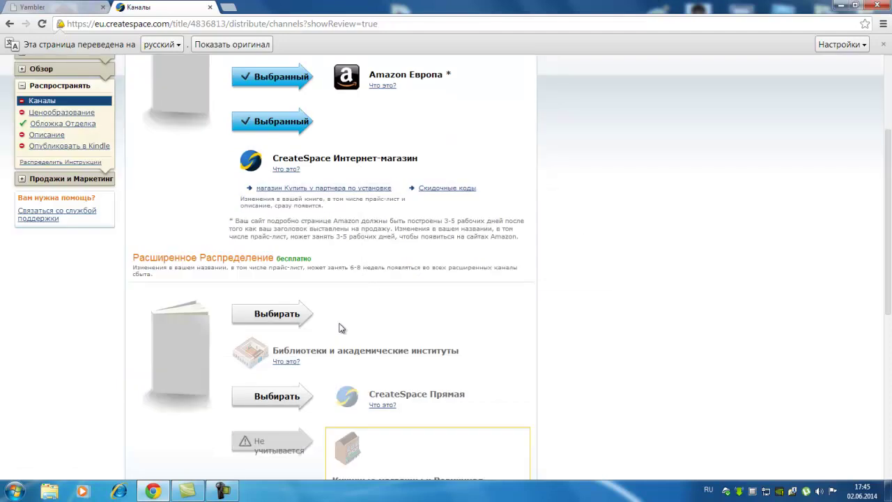
{"action": "scroll", "coordinate": [341, 329], "scroll_direction": "down", "scroll_amount": 2}
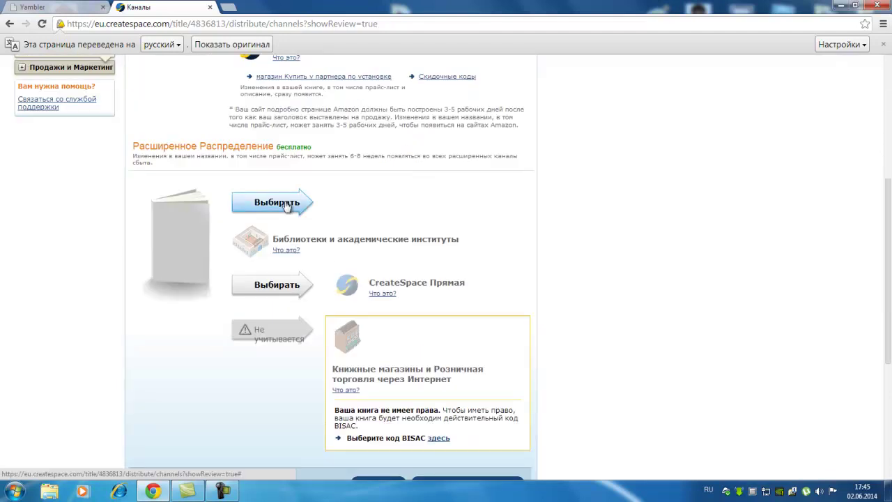
{"action": "mouse_move", "coordinate": [285, 203]}
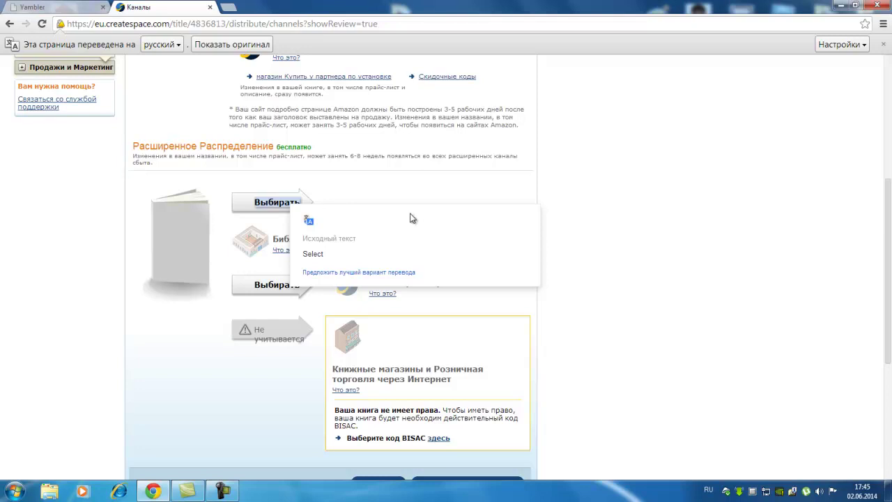
{"action": "scroll", "coordinate": [410, 219], "scroll_direction": "up", "scroll_amount": 1}
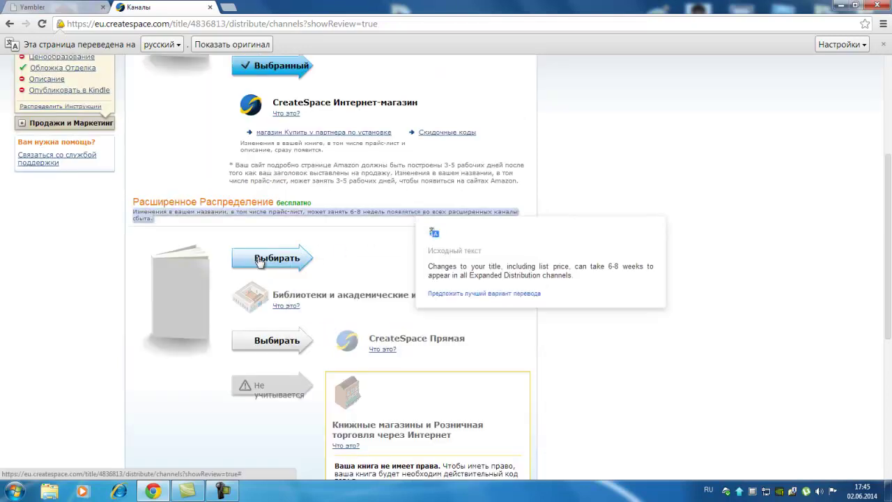
{"action": "left_click", "coordinate": [259, 262]}
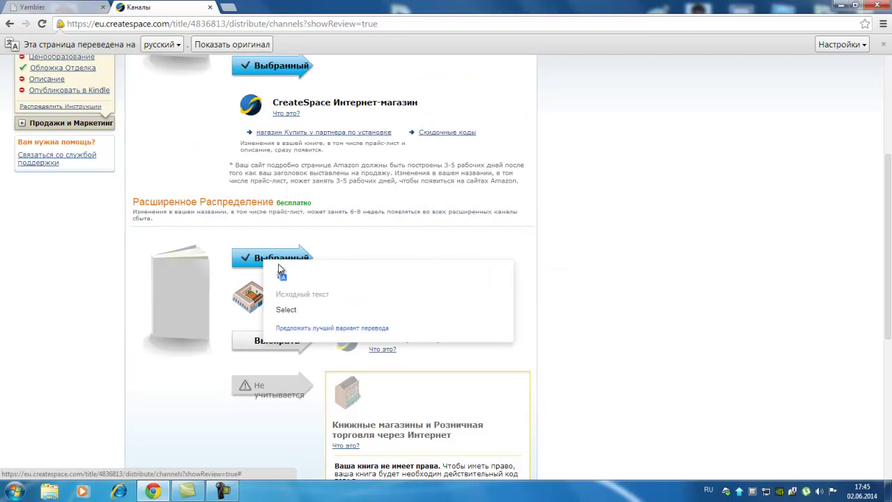
{"action": "scroll", "coordinate": [410, 219], "scroll_direction": "down", "scroll_amount": 1}
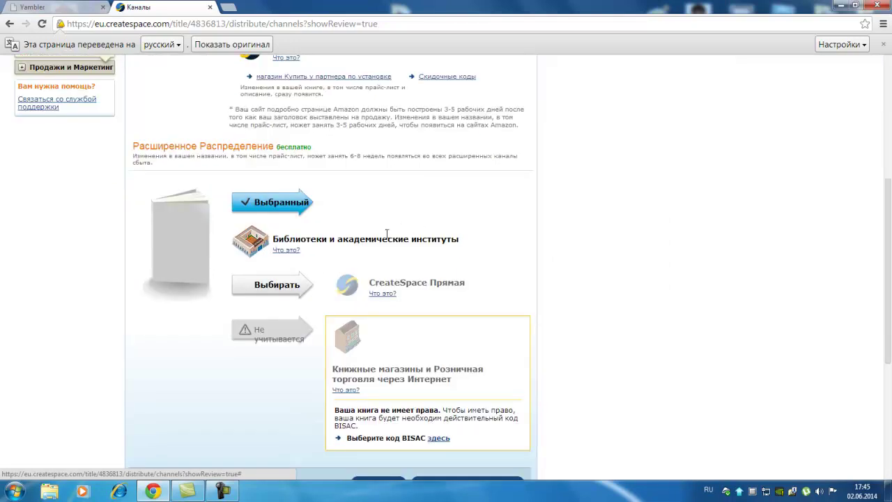
{"action": "left_click", "coordinate": [259, 284]}
{"action": "scroll", "coordinate": [521, 339], "scroll_direction": "down", "scroll_amount": 1}
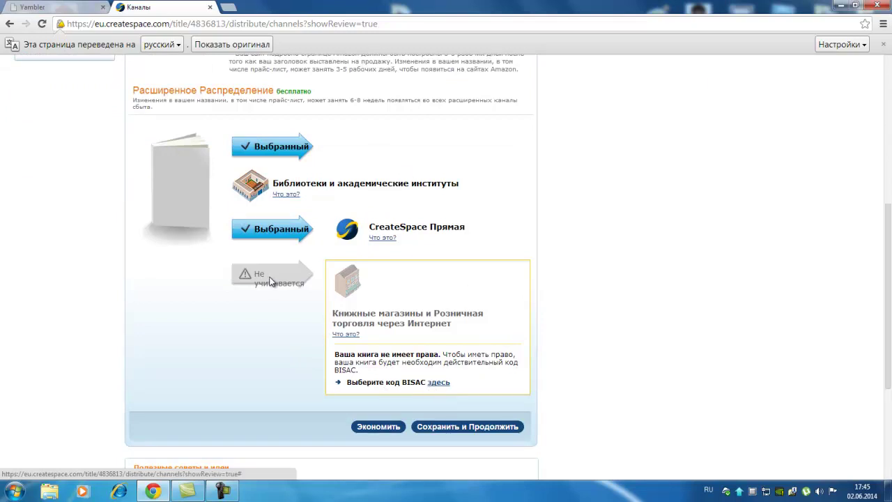
{"action": "left_click", "coordinate": [439, 384]}
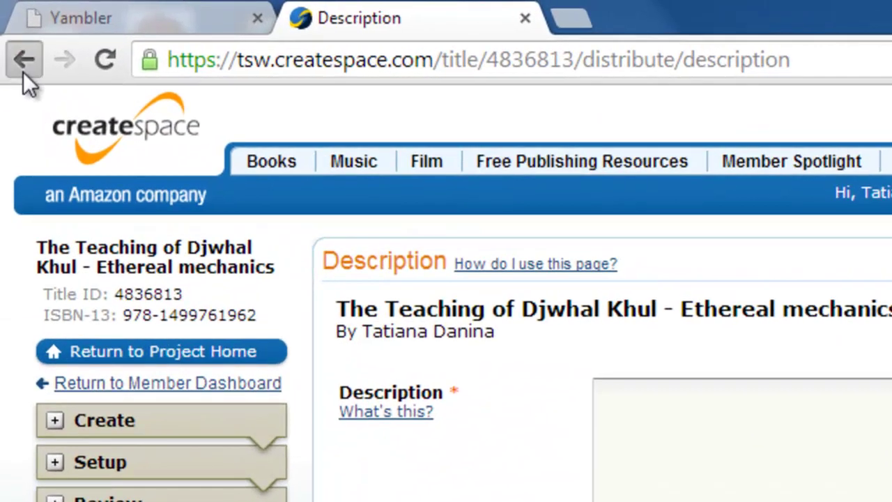
- Return to the Channels page, dismiss the review notice and save the selected distribution channels
{"action": "left_click", "coordinate": [22, 54]}
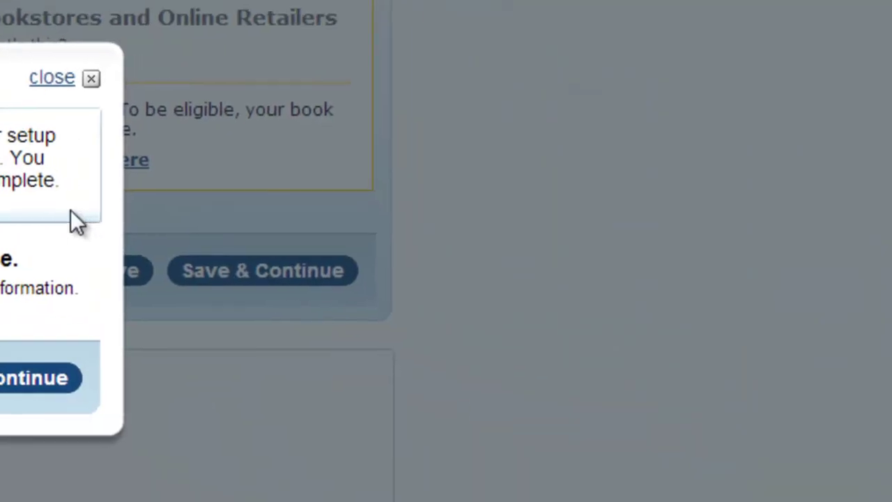
{"action": "left_click", "coordinate": [92, 80]}
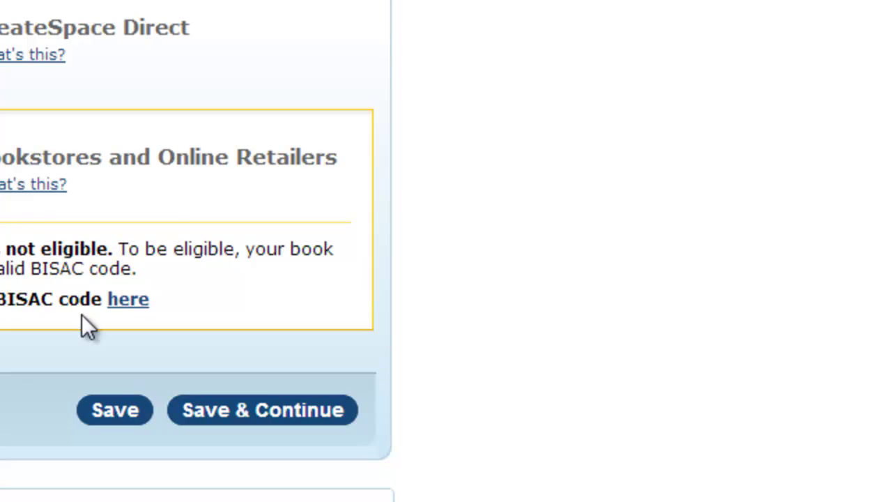
{"action": "left_click", "coordinate": [90, 412]}
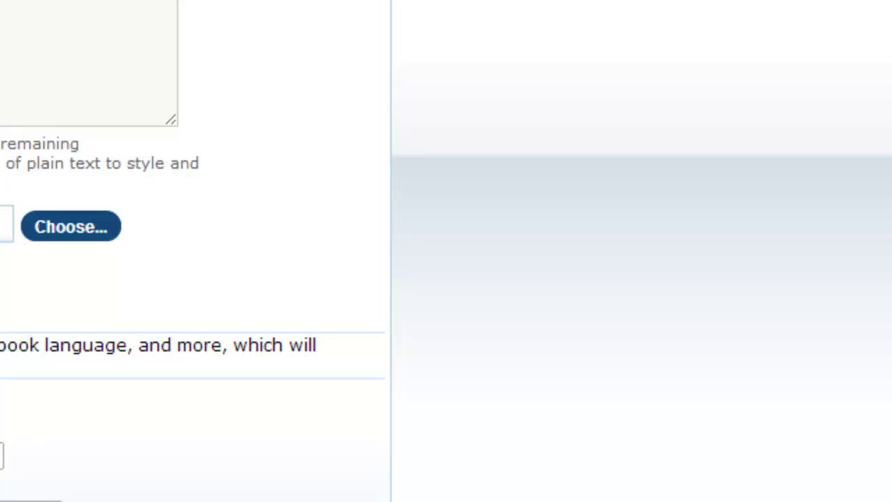
{"action": "key", "text": "ctrl+t"}
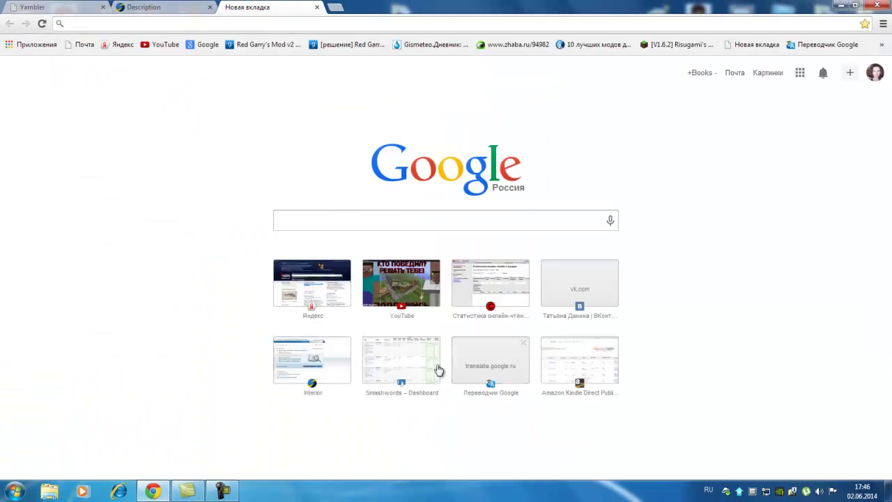
- On the Smashwords dashboard, open the Ethereal mechanics book page and expand its full description
{"action": "left_click", "coordinate": [411, 362]}
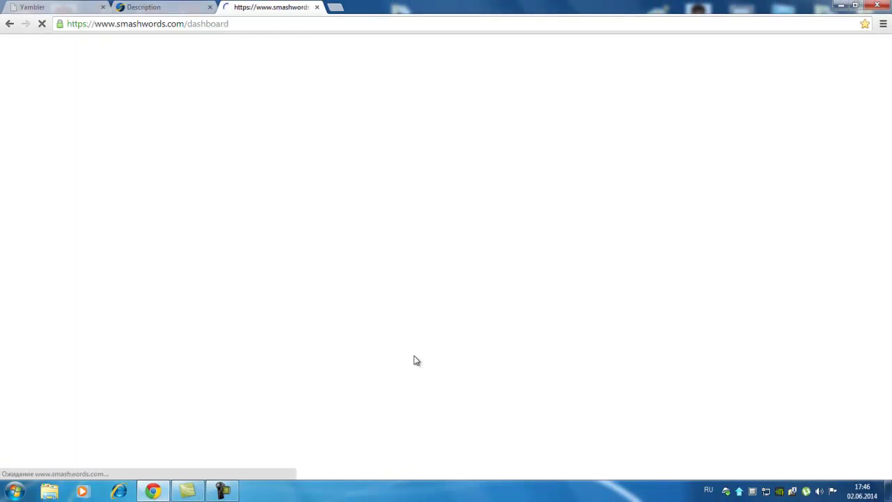
{"action": "scroll", "coordinate": [303, 305], "scroll_direction": "down", "scroll_amount": 10}
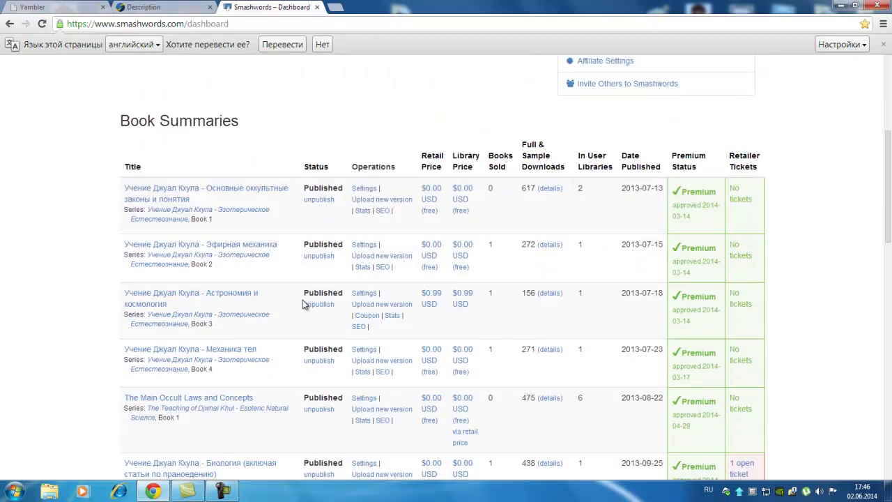
{"action": "scroll", "coordinate": [303, 300], "scroll_direction": "down", "scroll_amount": 3}
{"action": "scroll", "coordinate": [302, 300], "scroll_direction": "up", "scroll_amount": 1}
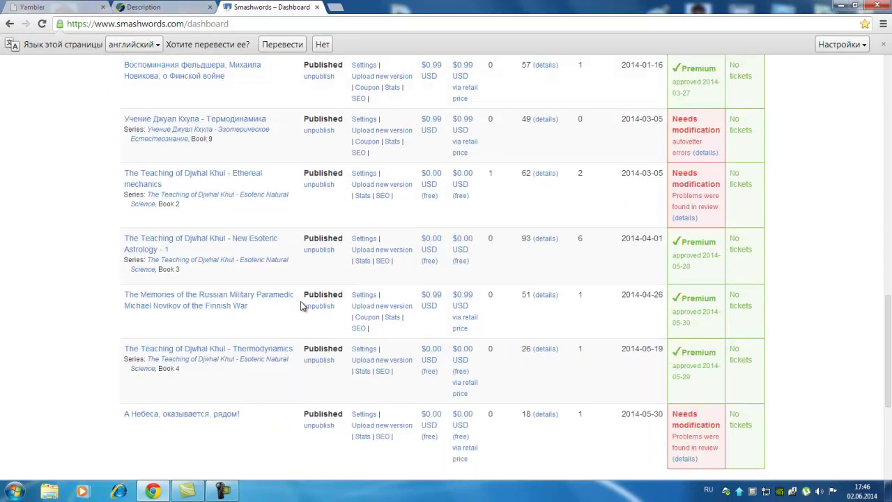
{"action": "left_click", "coordinate": [236, 179]}
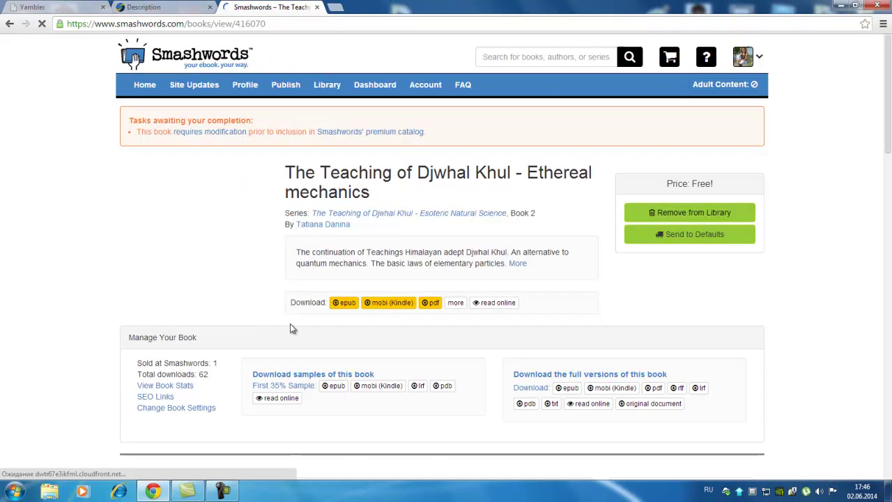
{"action": "left_click", "coordinate": [516, 264]}
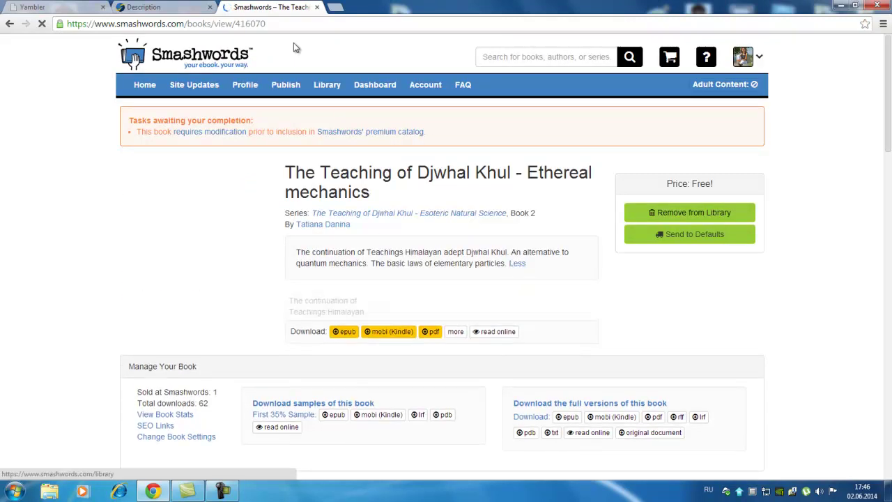
{"action": "left_click", "coordinate": [175, 7]}
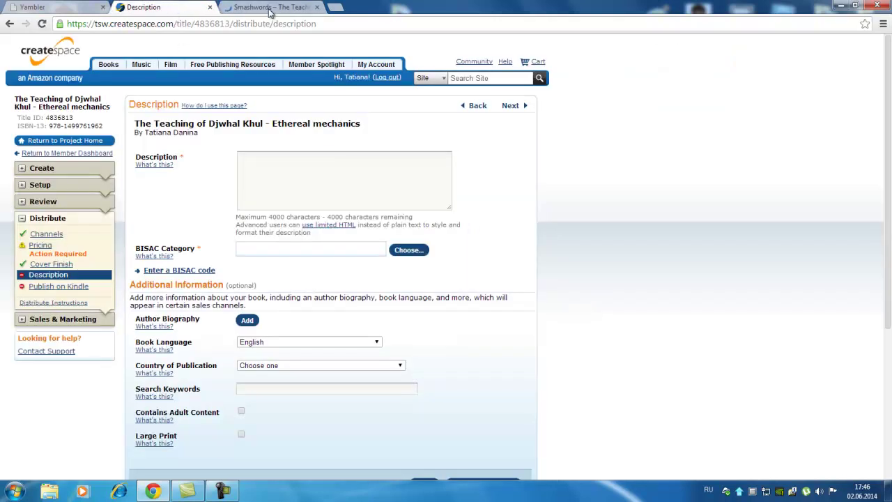
- Copy the second description paragraph from Smashwords into the CreateSpace Description field
{"action": "left_click", "coordinate": [271, 10]}
{"action": "left_click_drag", "start_coordinate": [297, 327], "coordinate": [487, 376]}
{"action": "right_click", "coordinate": [390, 360]}
{"action": "left_click", "coordinate": [411, 366]}
{"action": "left_click", "coordinate": [154, 8]}
{"action": "left_click", "coordinate": [250, 162]}
{"action": "right_click", "coordinate": [318, 160]}
{"action": "left_click", "coordinate": [349, 225]}
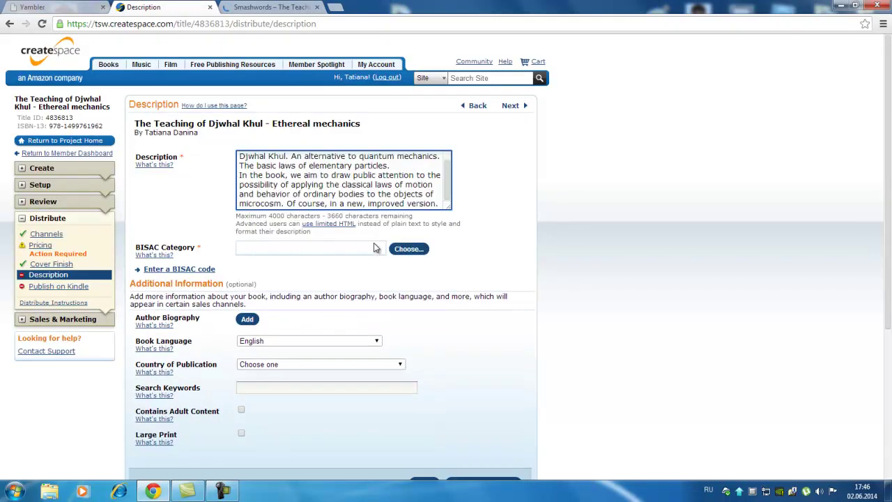
{"action": "left_click", "coordinate": [246, 252]}
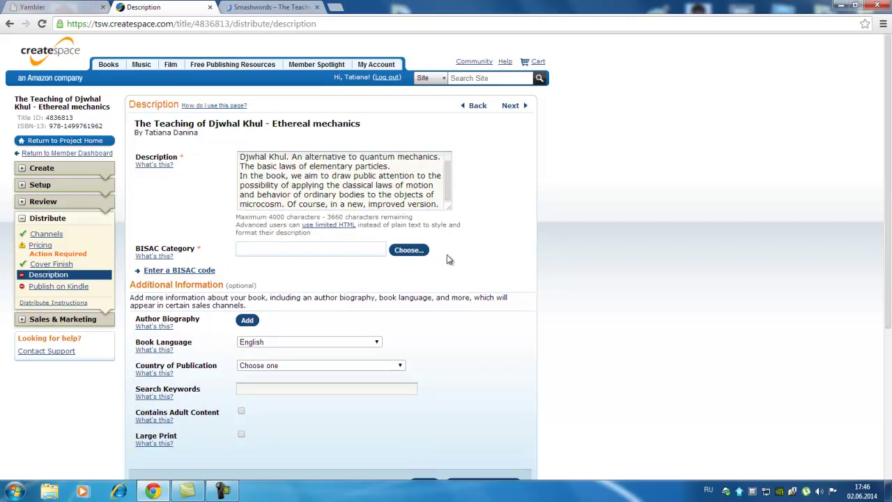
- Set the BISAC category to Religion / Religion & Science
{"action": "left_click", "coordinate": [408, 252]}
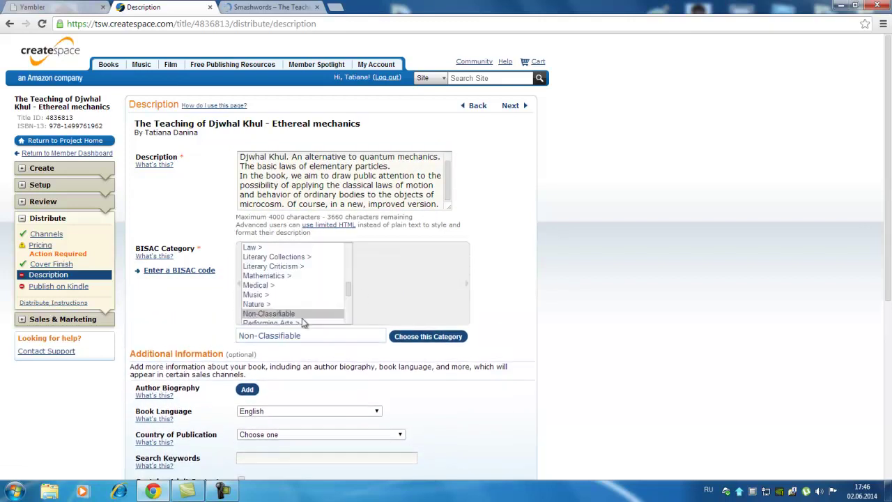
{"action": "left_click_drag", "start_coordinate": [346, 285], "coordinate": [350, 294]}
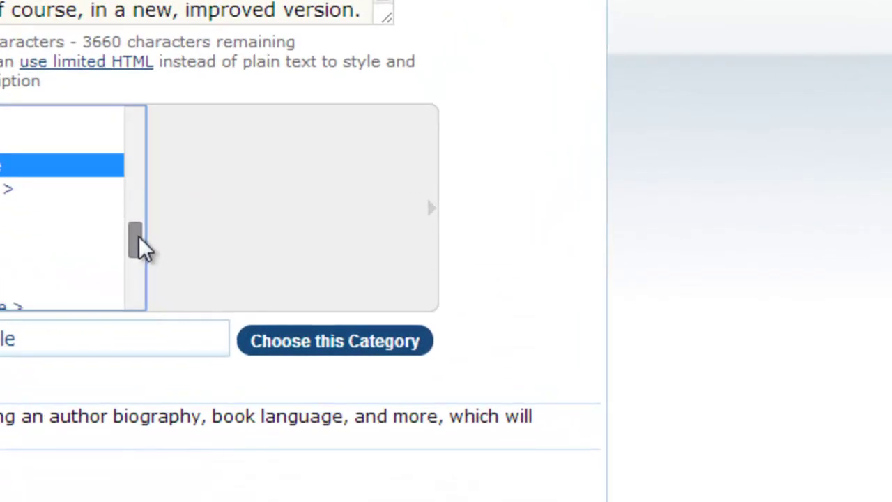
{"action": "left_click_drag", "start_coordinate": [139, 236], "coordinate": [145, 256]}
{"action": "left_click", "coordinate": [9, 259]}
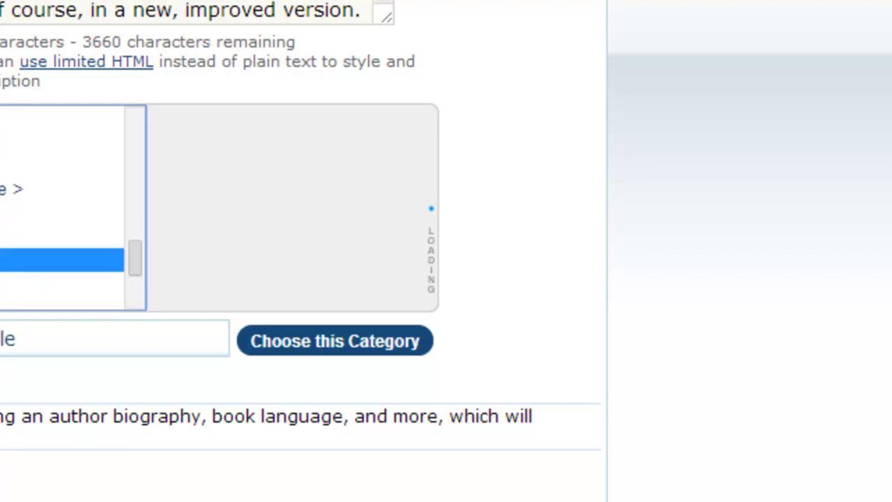
{"action": "left_click_drag", "start_coordinate": [415, 248], "coordinate": [425, 134]}
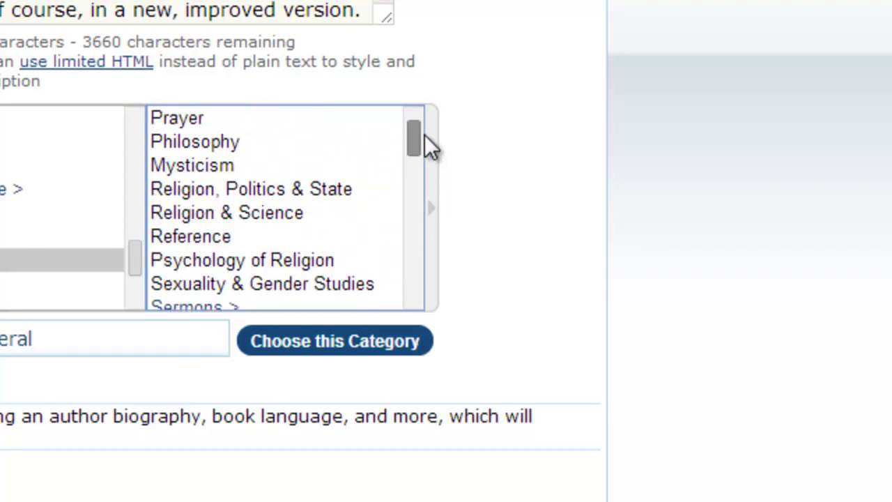
{"action": "left_click", "coordinate": [296, 214]}
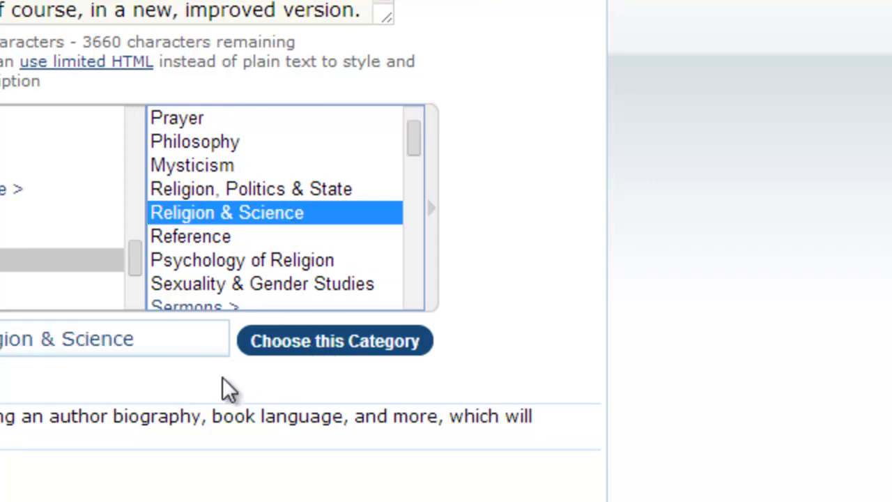
{"action": "left_click", "coordinate": [306, 349]}
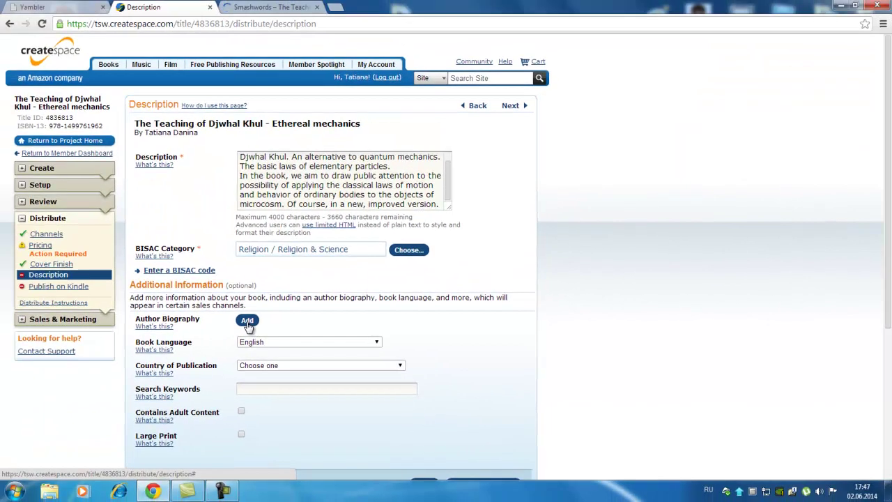
- Add an empty Author Biography box and pick United States as the Country of Publication
{"action": "left_click", "coordinate": [250, 321]}
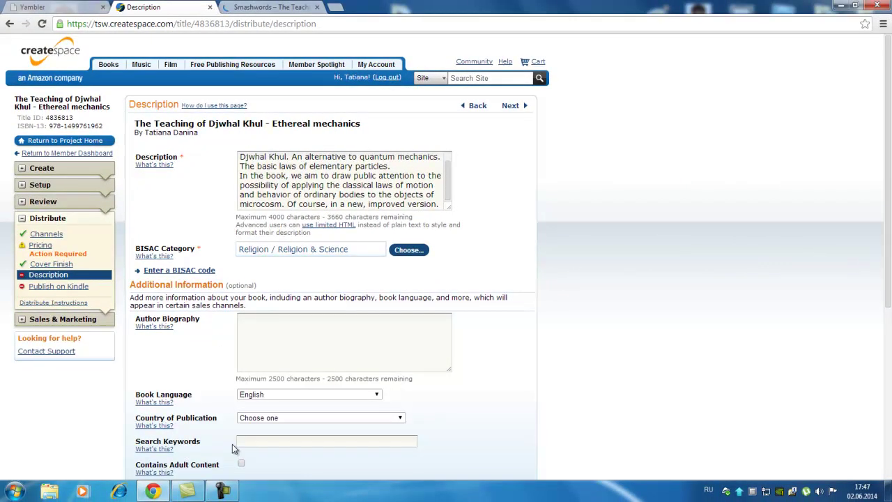
{"action": "scroll", "coordinate": [434, 403], "scroll_direction": "down", "scroll_amount": 1}
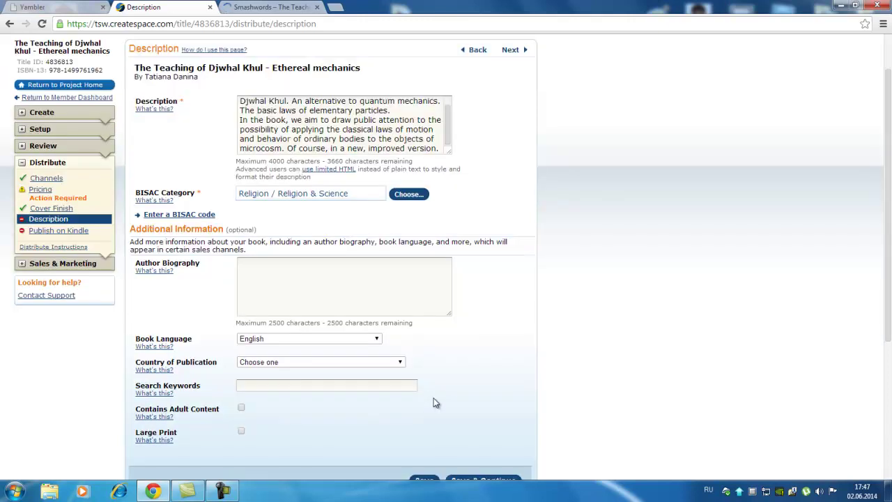
{"action": "left_click", "coordinate": [400, 362]}
{"action": "left_click", "coordinate": [437, 345]}
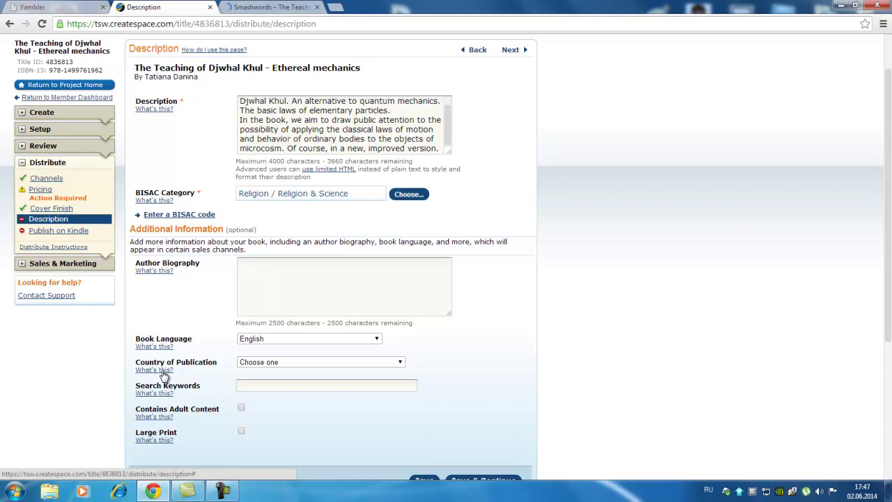
{"action": "left_click", "coordinate": [400, 362]}
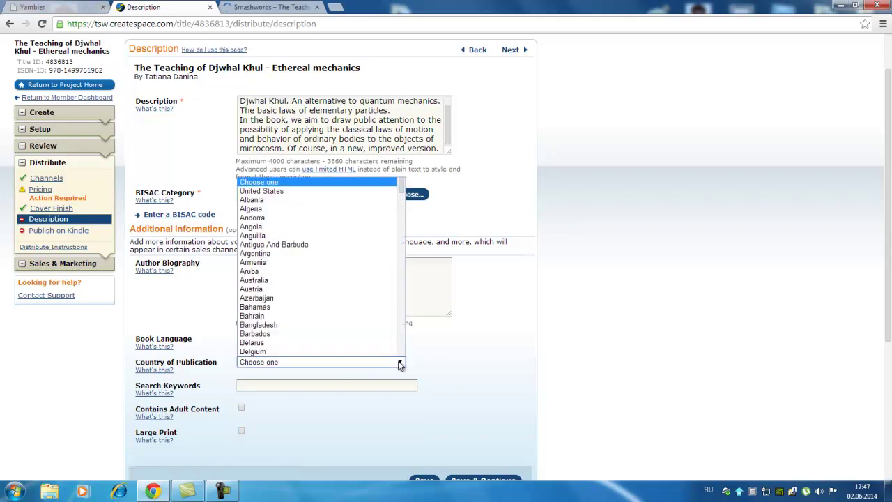
{"action": "left_click", "coordinate": [314, 190]}
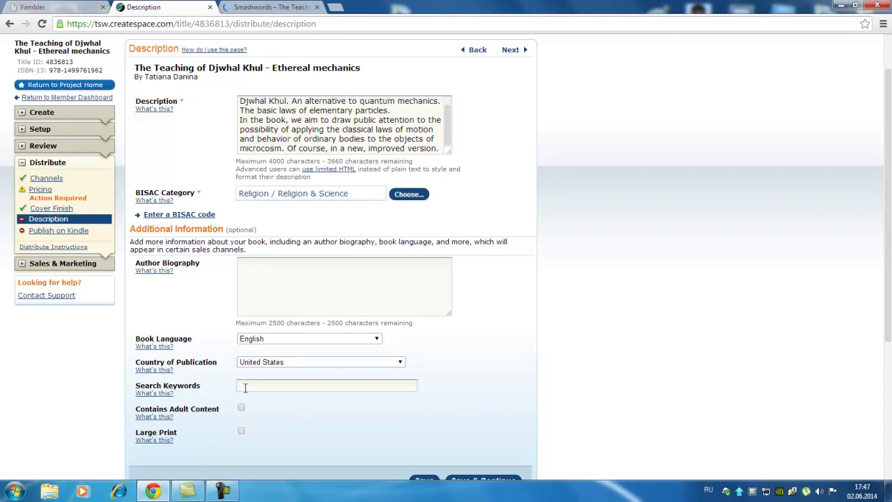
- Copy the Smashwords tags from blavatsky through alice bailey
{"action": "left_click", "coordinate": [293, 7]}
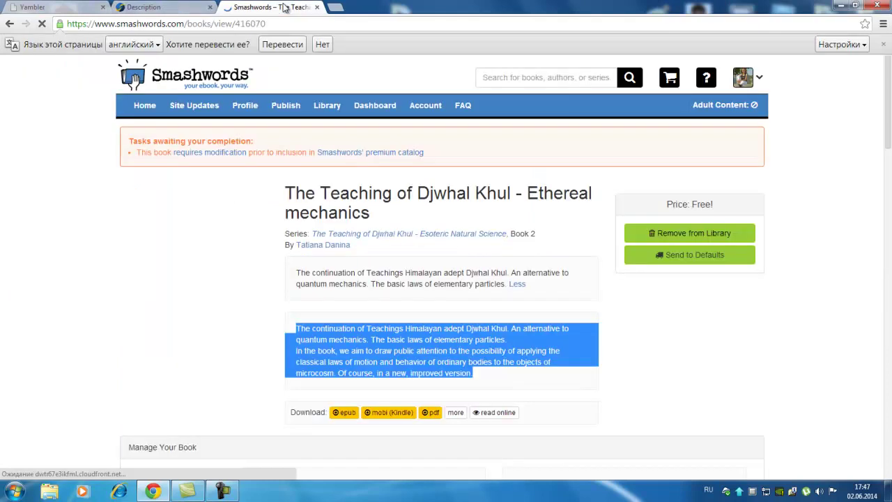
{"action": "scroll", "coordinate": [244, 338], "scroll_direction": "down", "scroll_amount": 3}
{"action": "scroll", "coordinate": [244, 338], "scroll_direction": "down", "scroll_amount": 2}
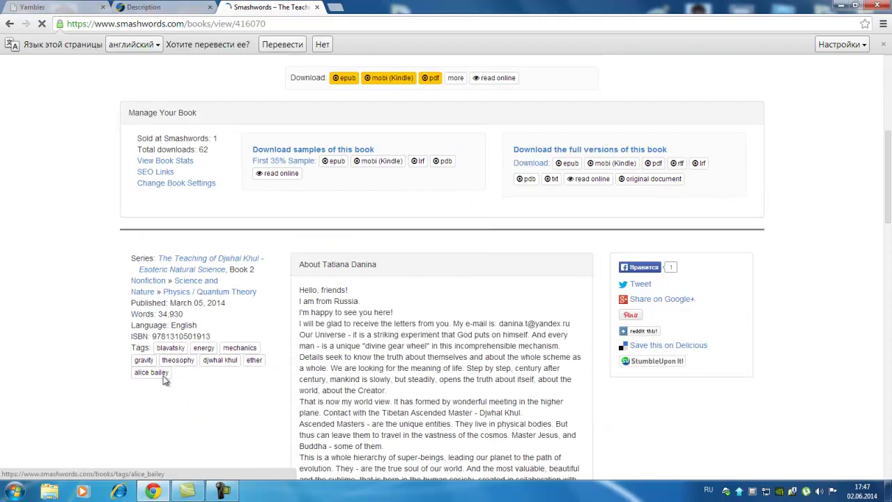
{"action": "left_click_drag", "start_coordinate": [176, 379], "coordinate": [155, 346]}
{"action": "right_click", "coordinate": [180, 359]}
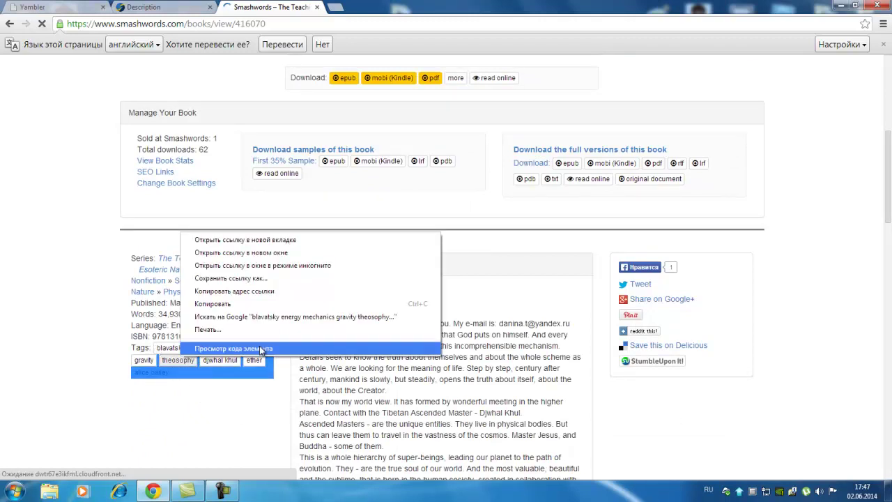
{"action": "left_click", "coordinate": [233, 303]}
- Paste the copied tags into Search Keywords and delete the word 'blavatsky'
{"action": "left_click", "coordinate": [160, 7]}
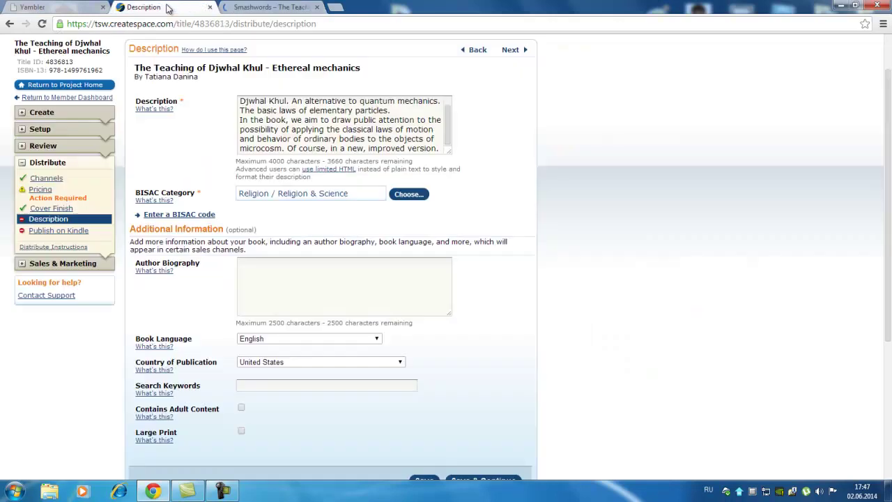
{"action": "left_click", "coordinate": [248, 386]}
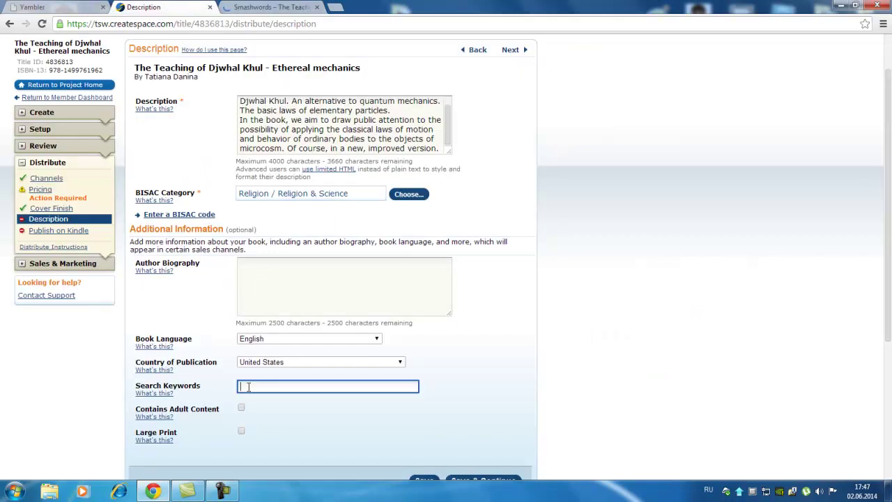
{"action": "right_click", "coordinate": [248, 386]}
{"action": "left_click", "coordinate": [292, 284]}
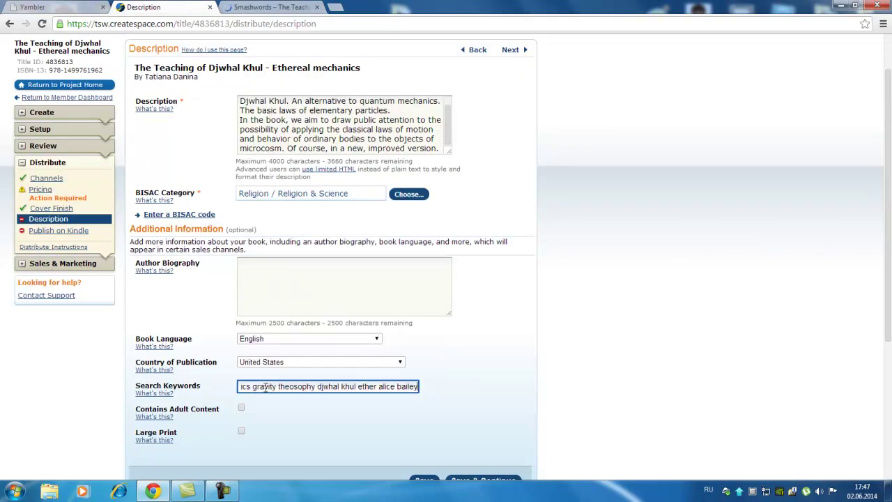
{"action": "key", "text": "Home"}
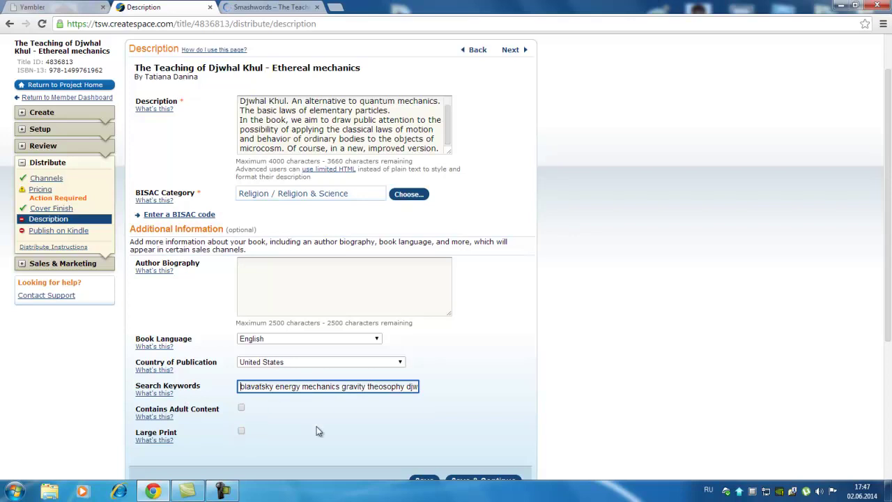
{"action": "left_click_drag", "start_coordinate": [240, 387], "coordinate": [275, 387]}
{"action": "right_click", "coordinate": [264, 388]}
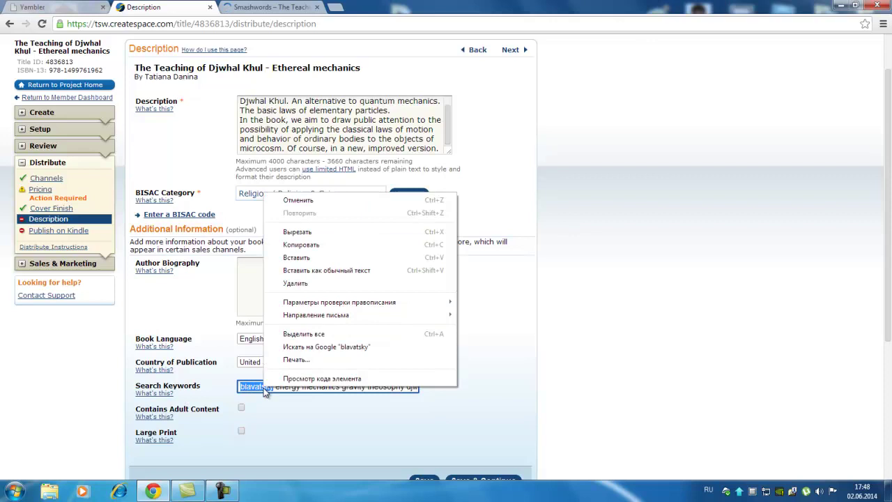
{"action": "left_click", "coordinate": [289, 284]}
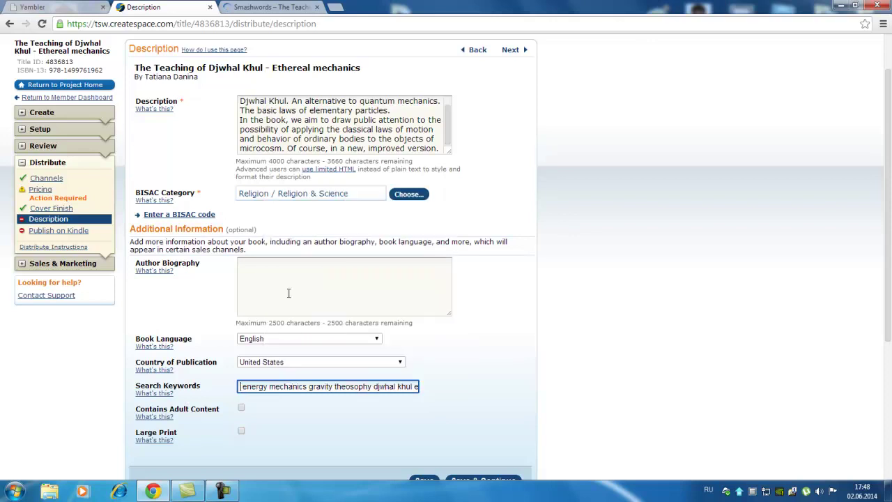
{"action": "right_click", "coordinate": [241, 387]}
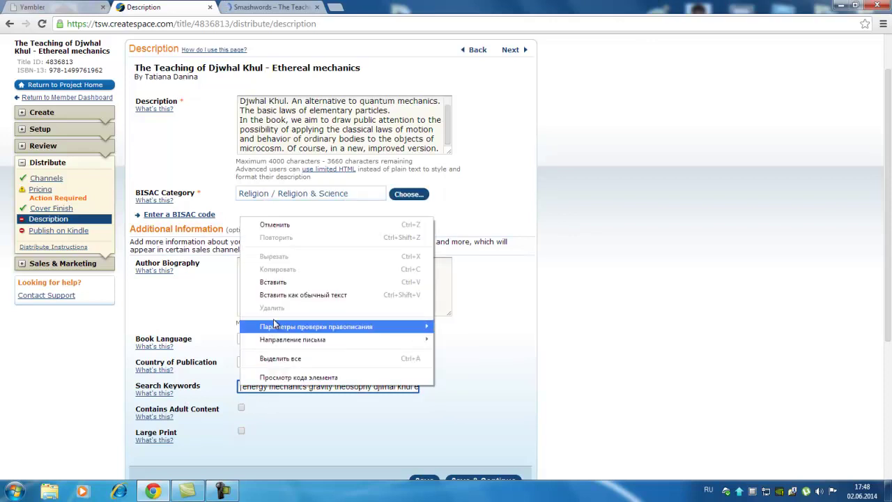
{"action": "left_click", "coordinate": [268, 408]}
- Add commas after energy, mechanics and gravity in the Search Keywords
{"action": "left_click", "coordinate": [268, 388]}
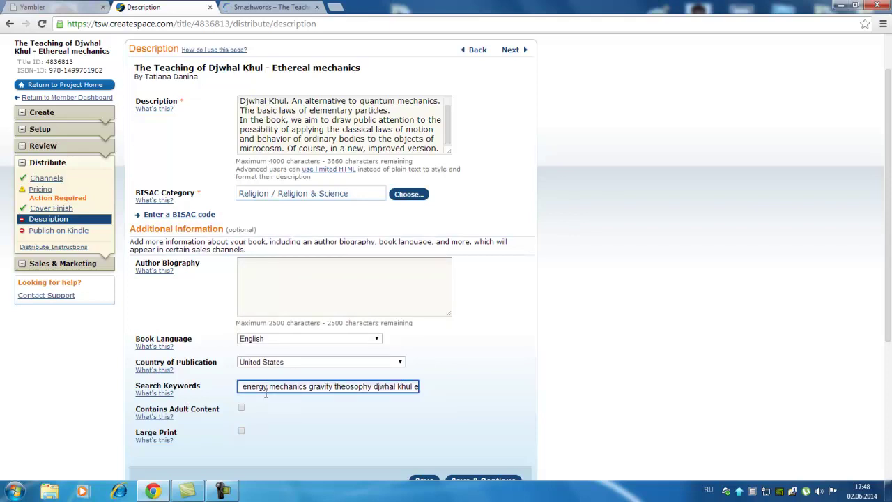
{"action": "type", "text": ","}
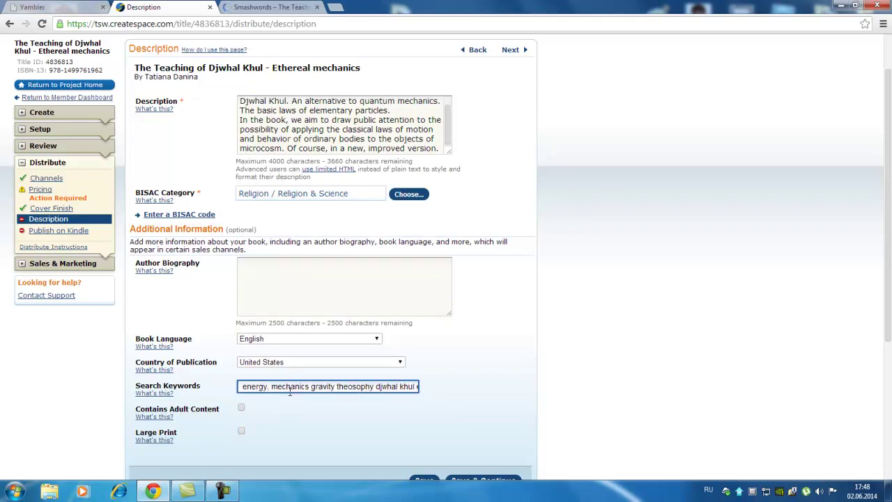
{"action": "left_click", "coordinate": [310, 386]}
{"action": "key", "text": "End"}
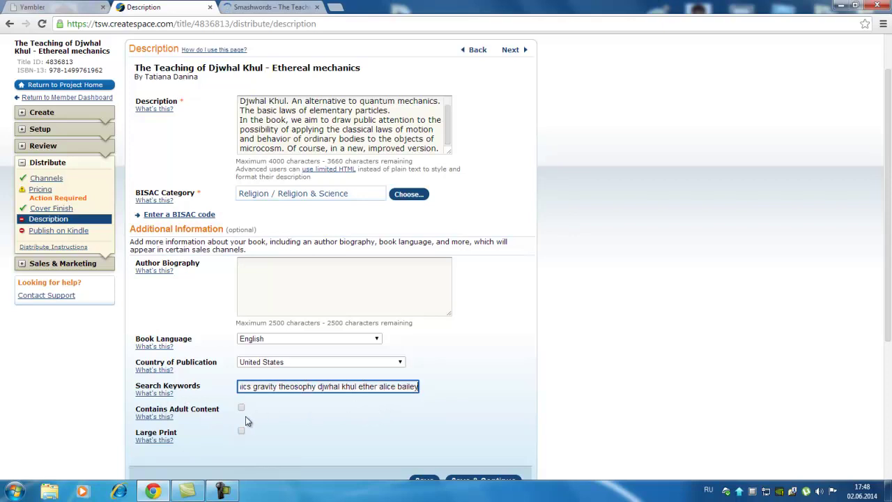
{"action": "key", "text": "Home"}
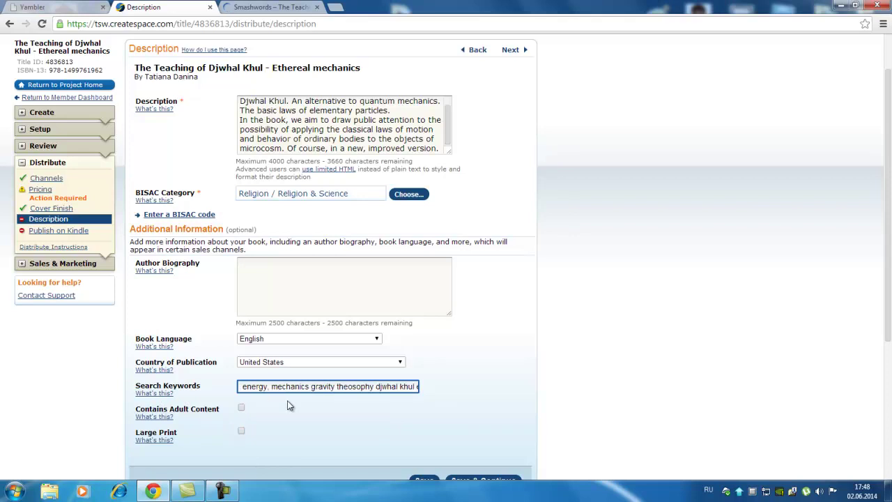
{"action": "left_click", "coordinate": [308, 386]}
{"action": "type", "text": ","}
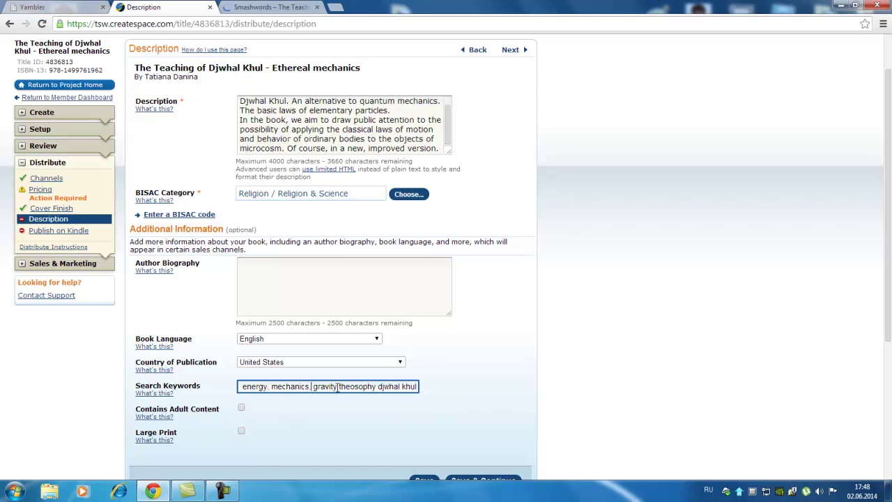
{"action": "left_click", "coordinate": [337, 386]}
{"action": "type", "text": ","}
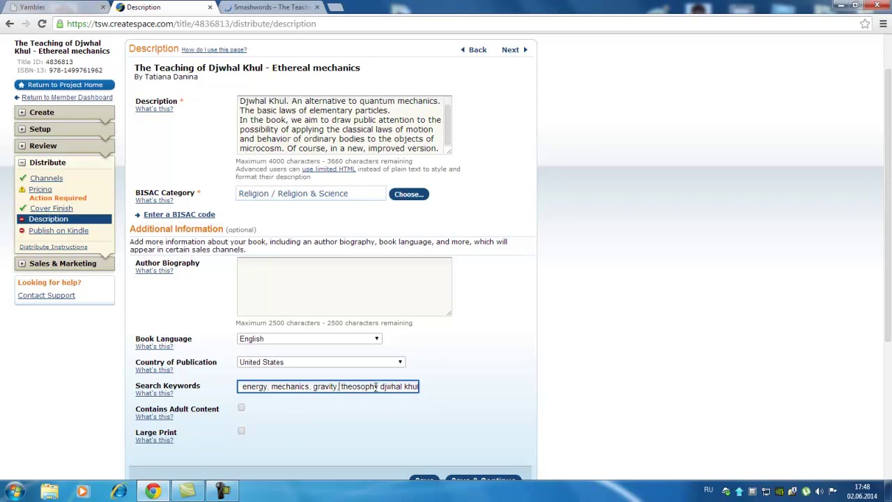
{"action": "left_click", "coordinate": [377, 386]}
- Add the comma after theosophy and delete the keyword 'ether'
{"action": "type", "text": ","}
{"action": "key", "text": "End"}
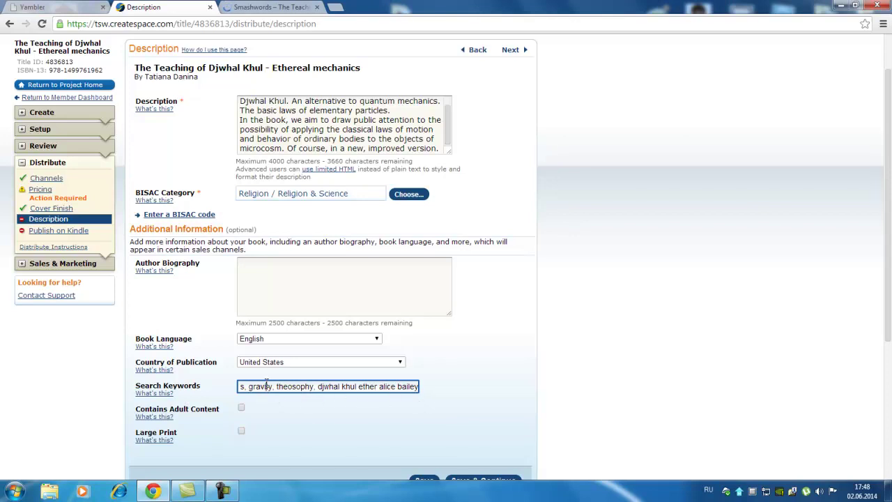
{"action": "key", "text": "Home"}
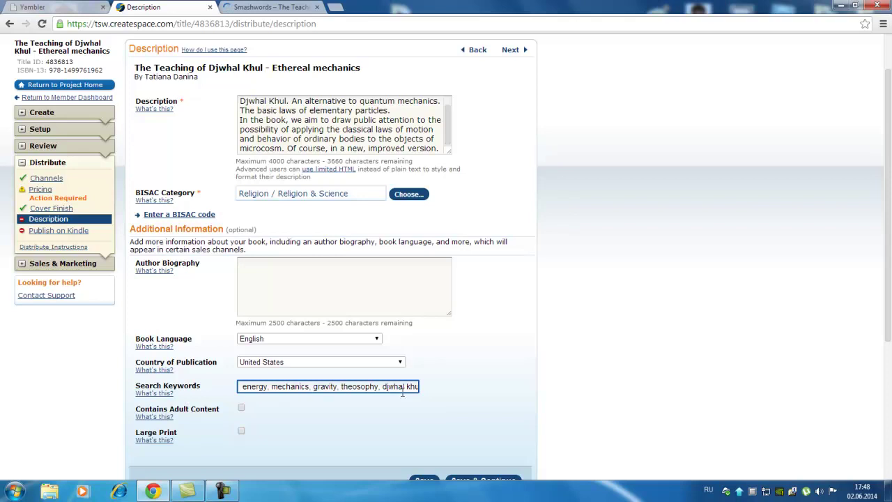
{"action": "key", "text": "End"}
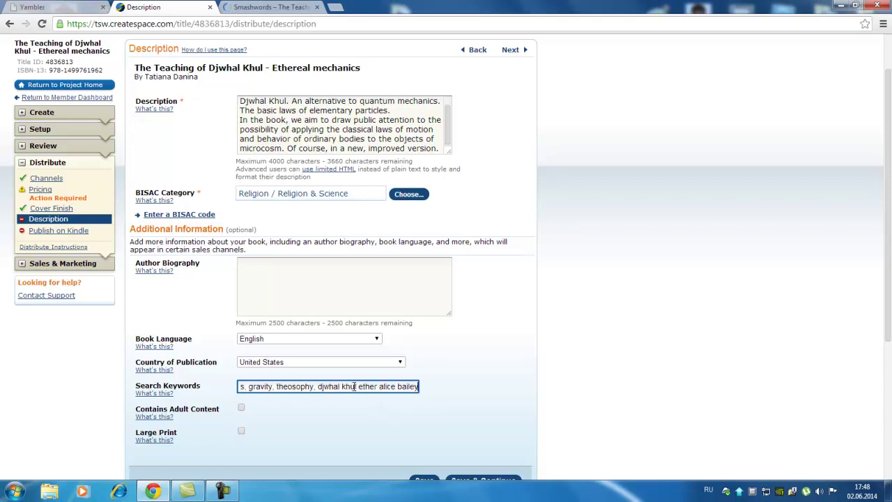
{"action": "left_click", "coordinate": [356, 388]}
{"action": "left_click_drag", "start_coordinate": [361, 388], "coordinate": [379, 386]}
{"action": "right_click", "coordinate": [376, 386]}
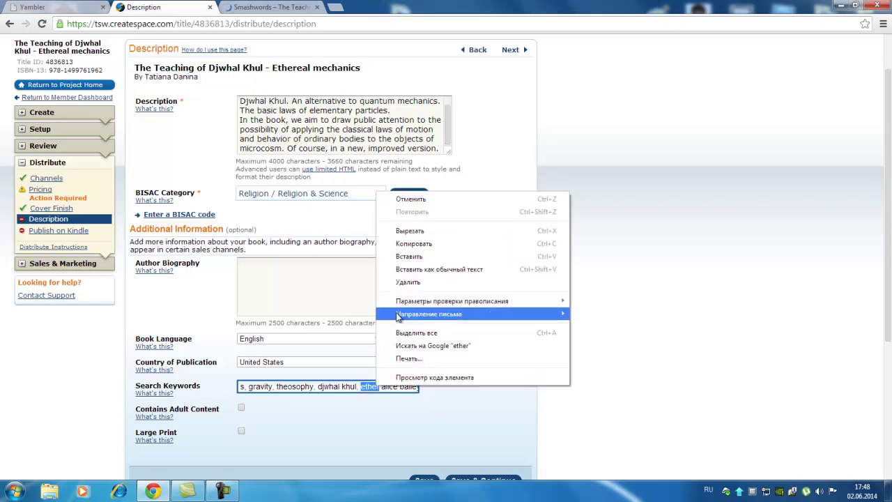
{"action": "left_click", "coordinate": [410, 286]}
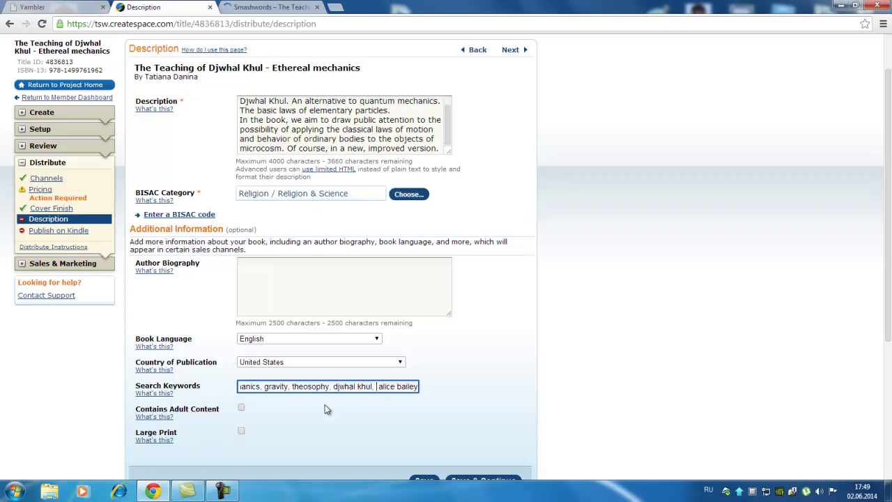
- Delete 'mechanics' and its comma from the keywords, then go back to the Smashwords book page
{"action": "key", "text": "Home"}
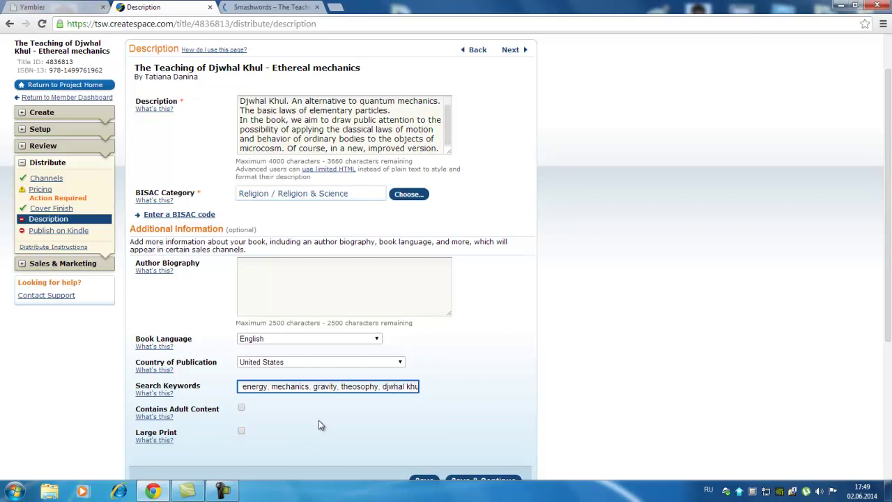
{"action": "double_click", "coordinate": [281, 387]}
{"action": "right_click", "coordinate": [282, 387]}
{"action": "left_click", "coordinate": [301, 398]}
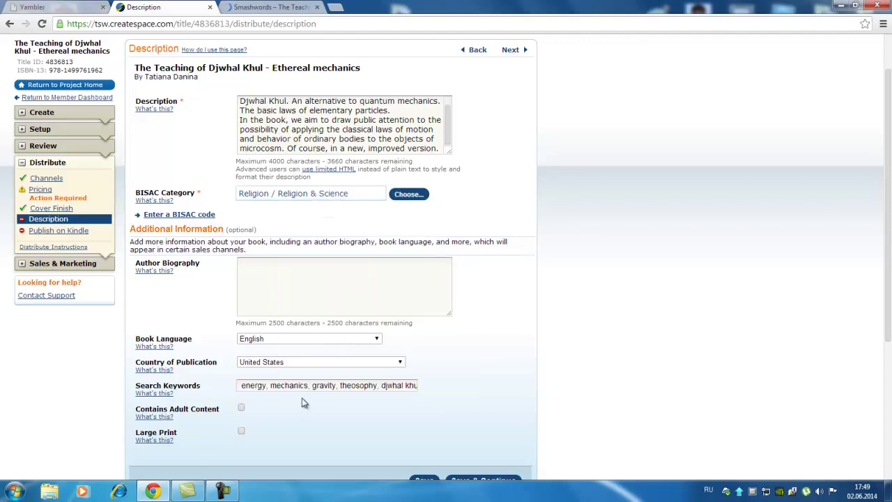
{"action": "left_click_drag", "start_coordinate": [271, 387], "coordinate": [310, 387]}
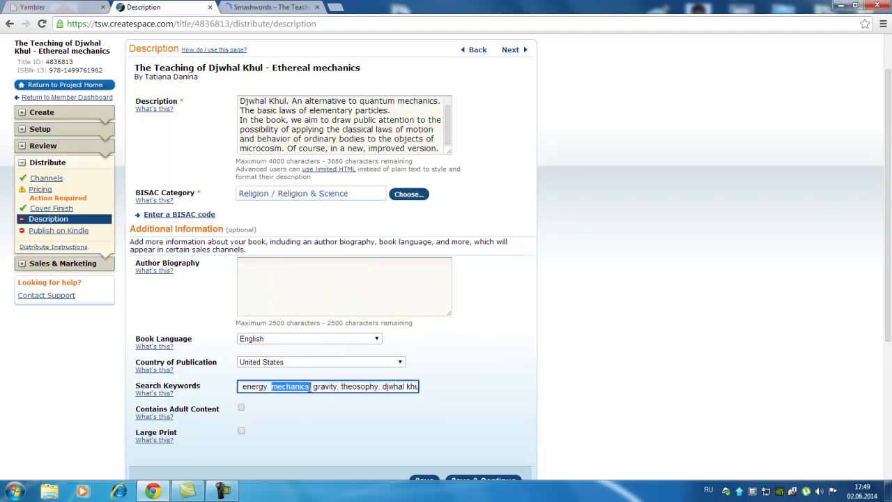
{"action": "right_click", "coordinate": [298, 390]}
{"action": "left_click", "coordinate": [330, 287]}
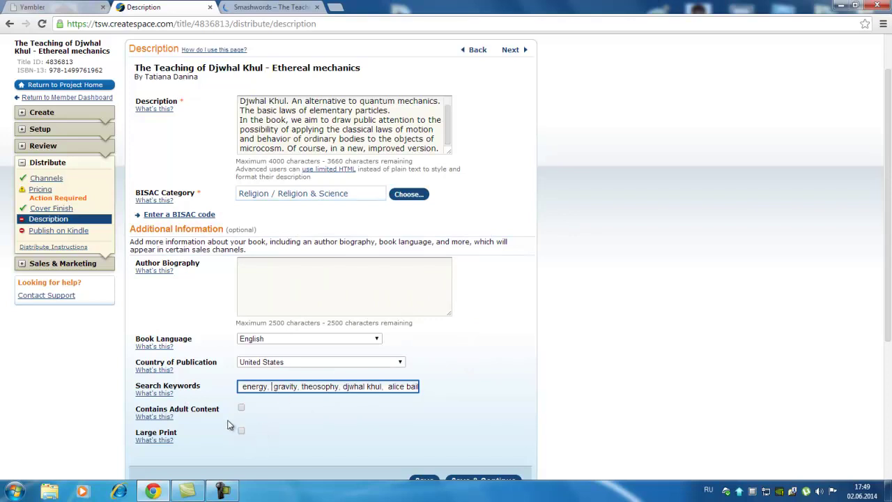
{"action": "scroll", "coordinate": [227, 425], "scroll_direction": "down", "scroll_amount": 1}
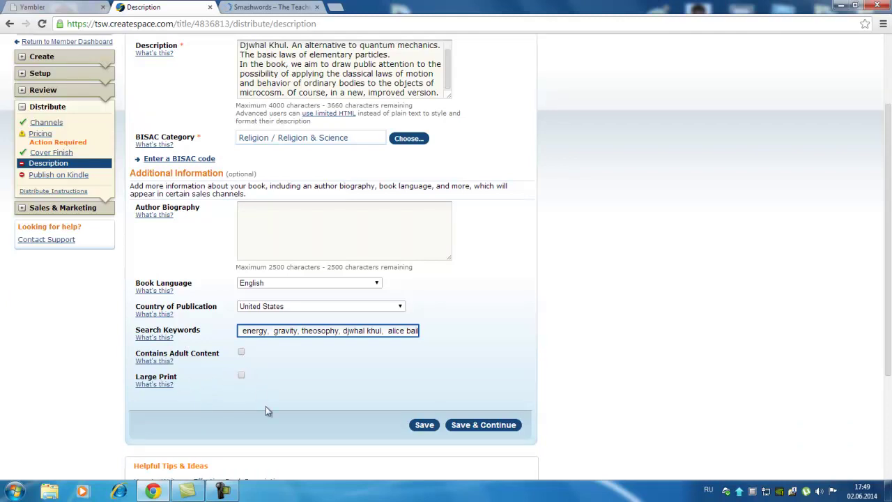
{"action": "scroll", "coordinate": [272, 398], "scroll_direction": "up", "scroll_amount": 2}
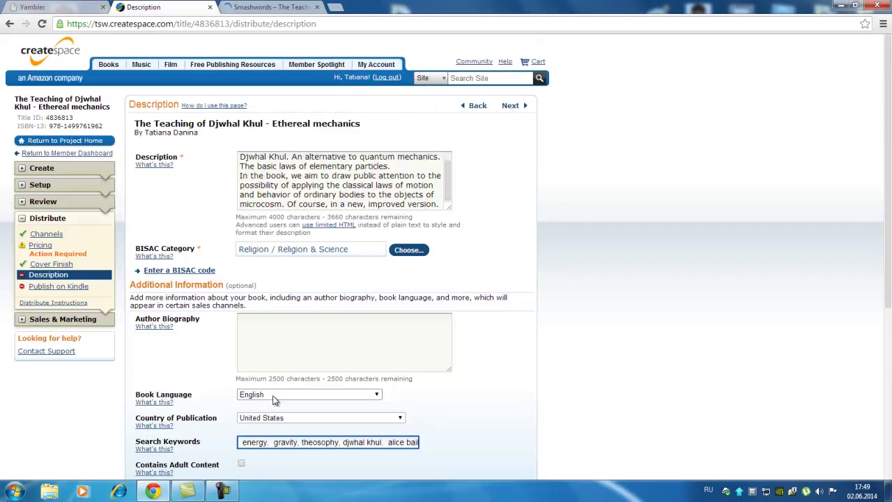
{"action": "left_click", "coordinate": [282, 6]}
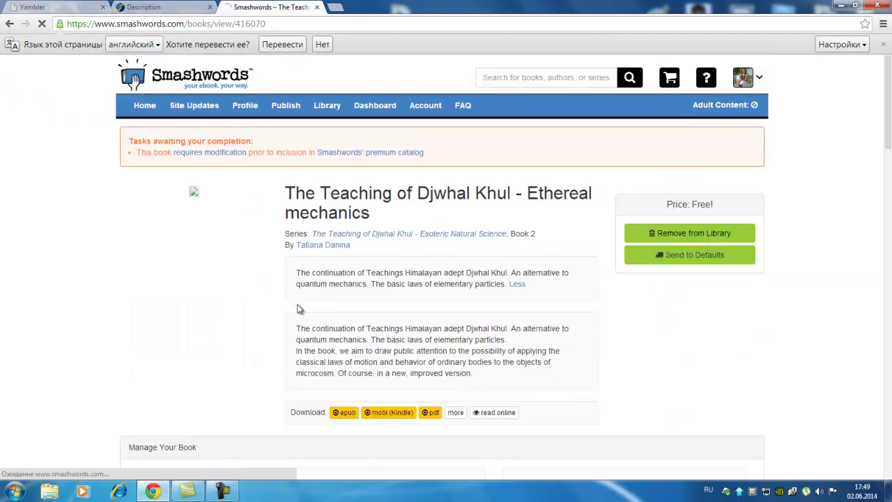
- Copy the English biography from the Smashwords author profile, then return to CreateSpace's Author Biography field
{"action": "left_click", "coordinate": [306, 244]}
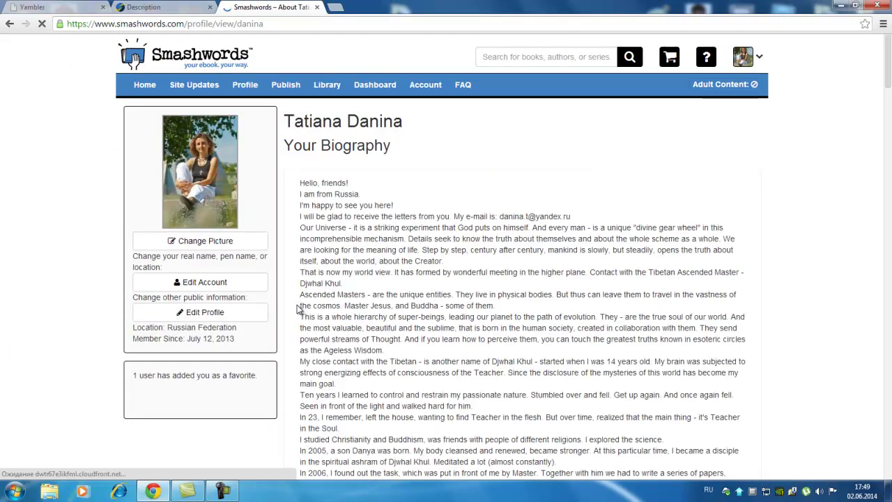
{"action": "left_click_drag", "start_coordinate": [298, 184], "coordinate": [508, 268]}
{"action": "right_click", "coordinate": [376, 223]}
{"action": "left_click", "coordinate": [418, 231]}
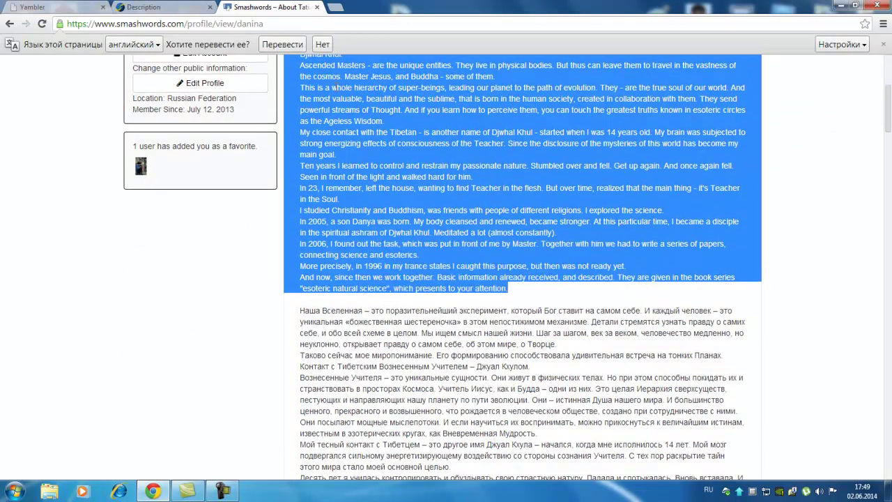
{"action": "left_click", "coordinate": [164, 7]}
{"action": "left_click", "coordinate": [241, 325]}
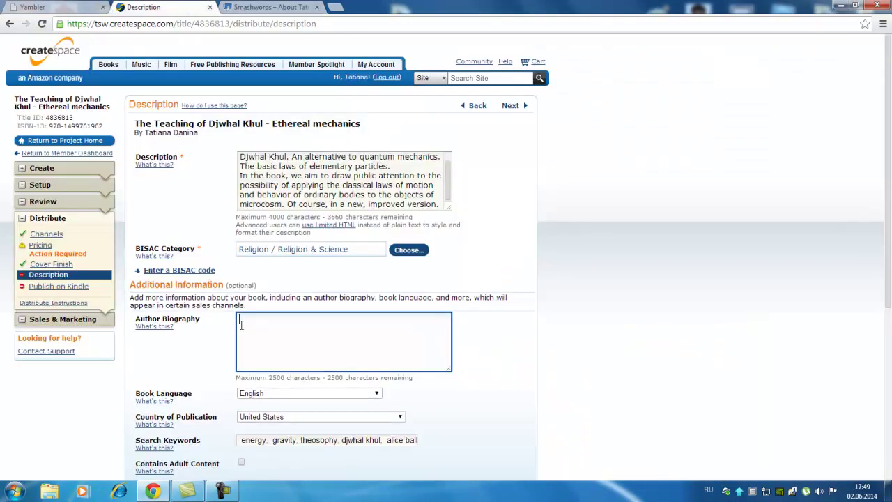
- Paste the profile biography into Author Biography and delete middle paragraphs, leaving 1465 characters remaining
{"action": "right_click", "coordinate": [241, 324]}
{"action": "left_click", "coordinate": [296, 167]}
{"action": "scroll", "coordinate": [411, 411], "scroll_direction": "down", "scroll_amount": 2}
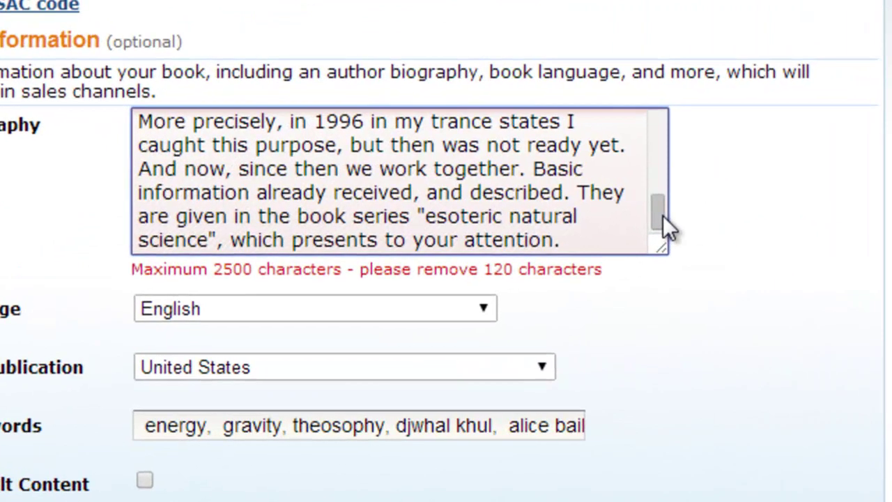
{"action": "left_click_drag", "start_coordinate": [449, 188], "coordinate": [451, 180]}
{"action": "left_click_drag", "start_coordinate": [670, 194], "coordinate": [699, 134]}
{"action": "left_click_drag", "start_coordinate": [136, 199], "coordinate": [464, 176]}
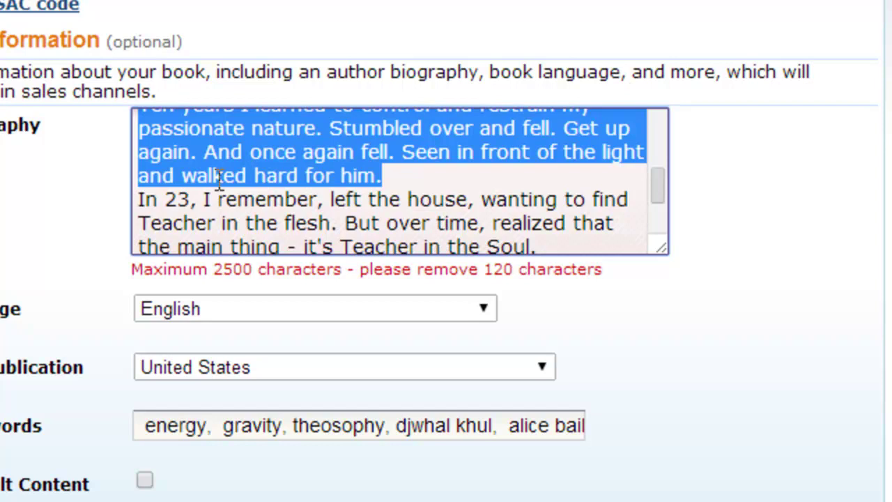
{"action": "right_click", "coordinate": [243, 151]}
{"action": "left_click", "coordinate": [290, 377]}
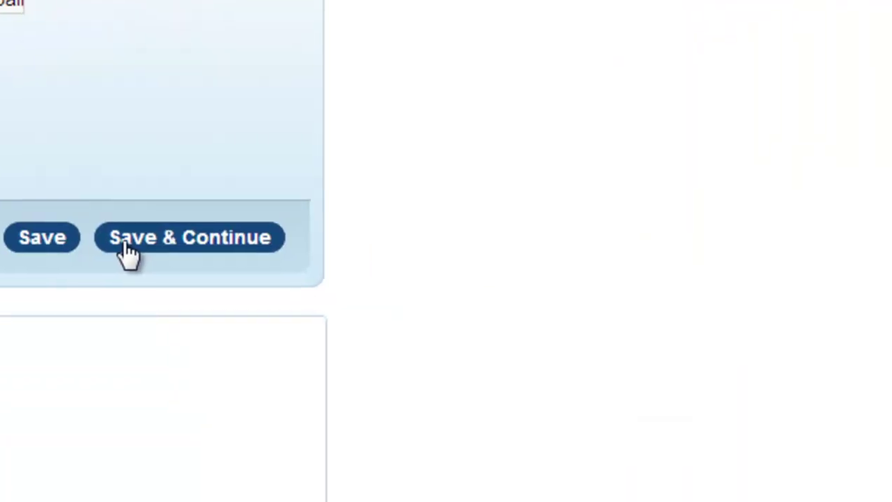
- Save the description and view the resulting Publish on Kindle page translated into Russian
{"action": "left_click", "coordinate": [89, 216]}
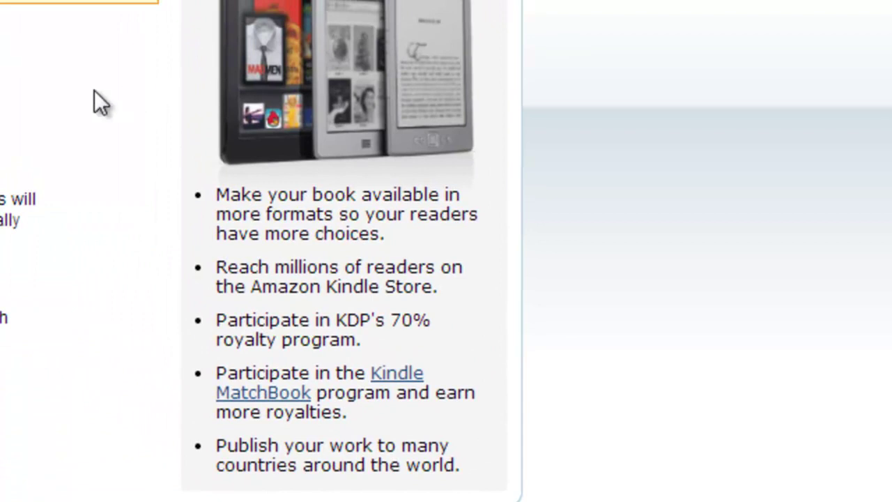
{"action": "right_click", "coordinate": [90, 90]}
{"action": "left_click", "coordinate": [126, 227]}
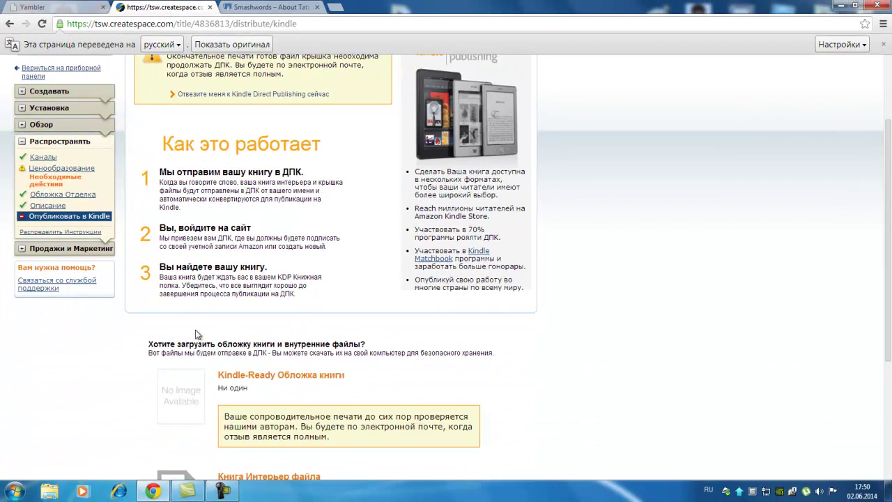
- Go to the Distribute Pricing page, showing empty list prices and a $6.08 USD minimum
{"action": "left_click", "coordinate": [59, 169]}
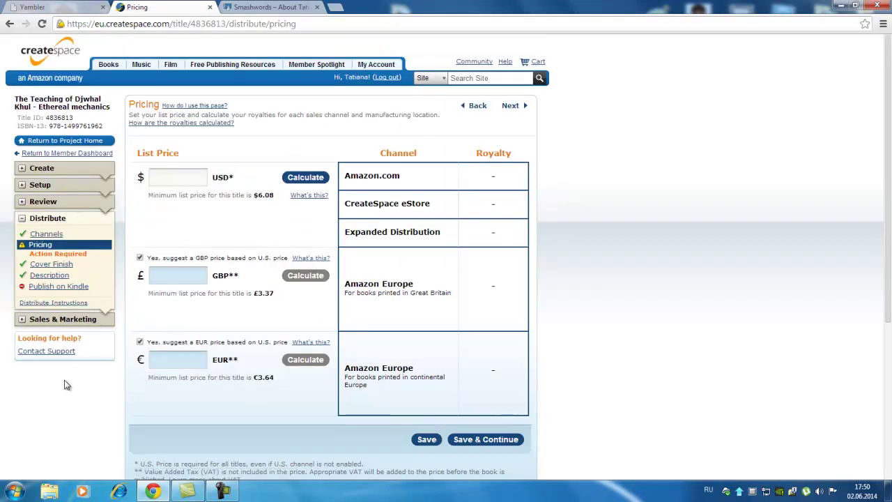
- Check the uploaded interior file on the Interior page in a new tab, then reopen Pricing there
{"action": "left_click", "coordinate": [157, 177]}
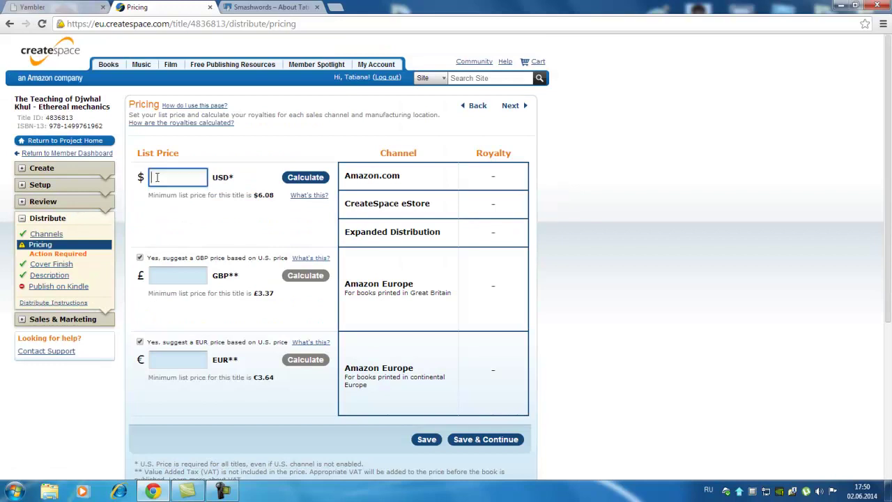
{"action": "left_click", "coordinate": [337, 7]}
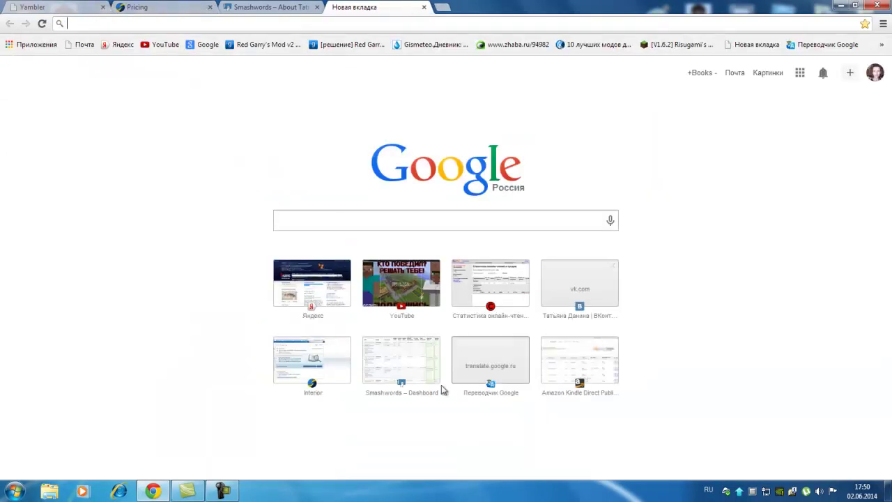
{"action": "left_click", "coordinate": [318, 366]}
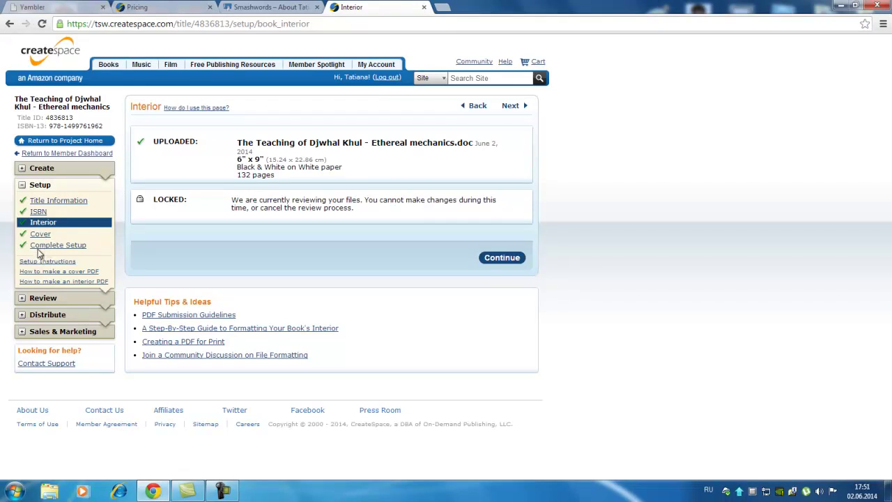
{"action": "left_click", "coordinate": [22, 317]}
{"action": "left_click", "coordinate": [41, 342]}
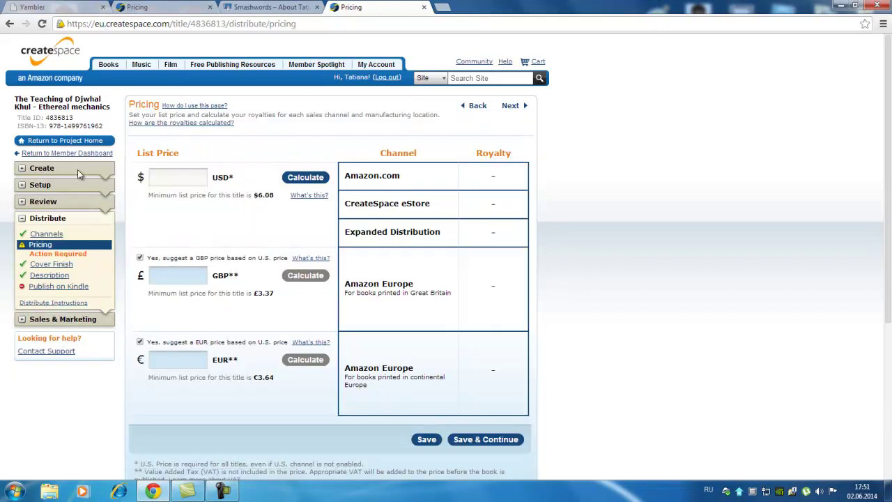
- Look up the available Djwhal Khul project from the member dashboard, then return to pricing
{"action": "left_click", "coordinate": [69, 153]}
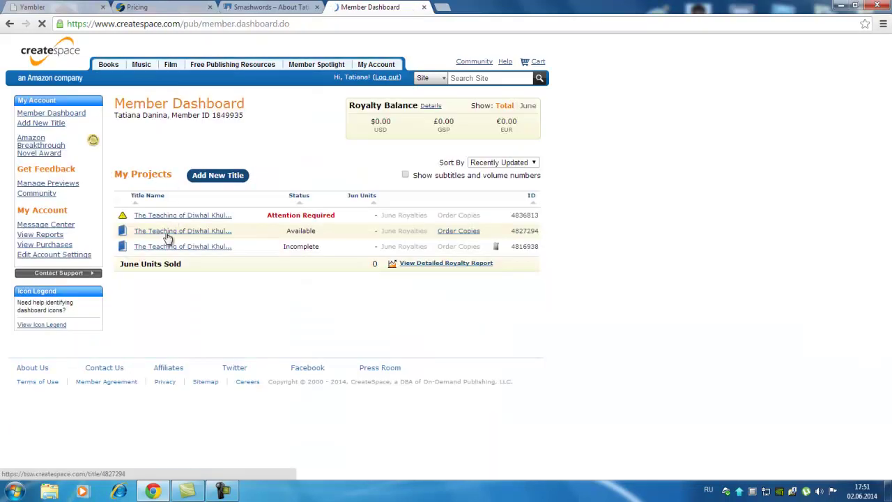
{"action": "left_click", "coordinate": [166, 232]}
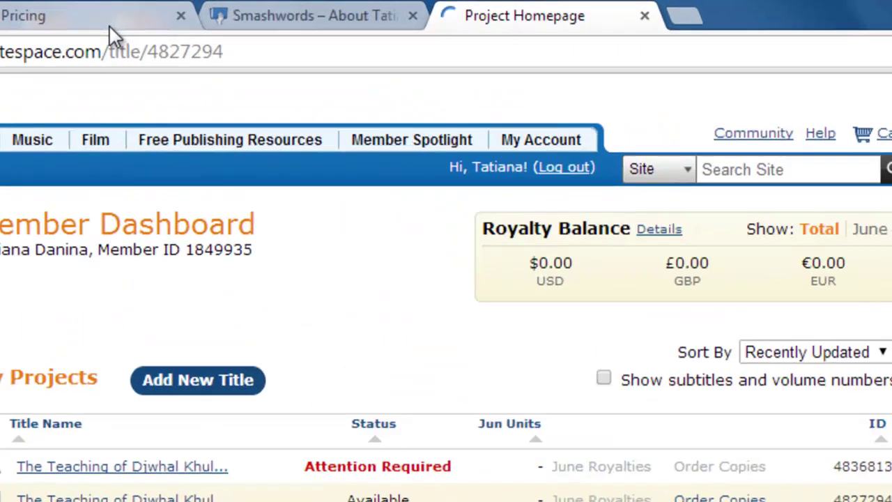
{"action": "left_click", "coordinate": [176, 10]}
- Clear the garbled US list price and enter 7. instead
{"action": "left_click", "coordinate": [63, 440]}
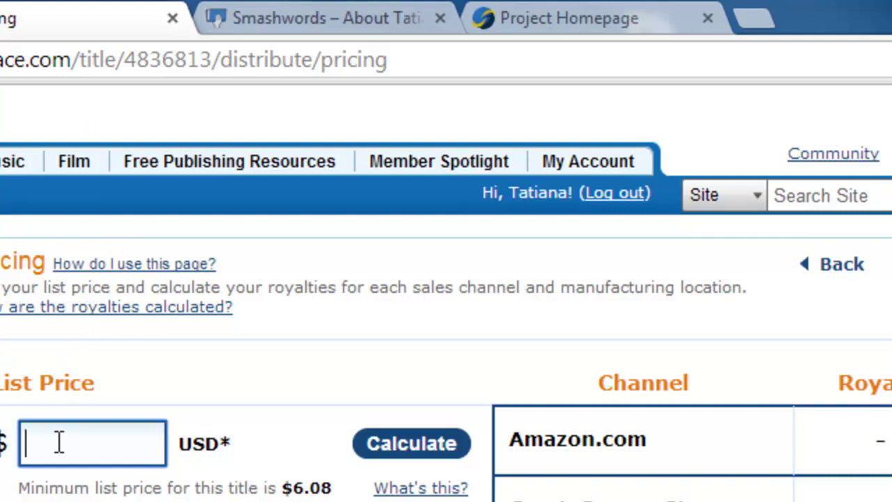
{"action": "type", "text": "7ю"}
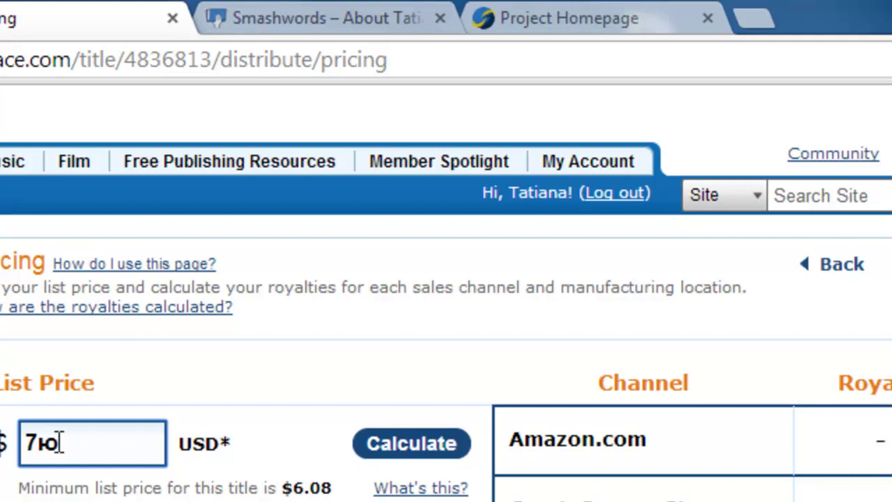
{"action": "key", "text": "Home"}
{"action": "type", "text": ","}
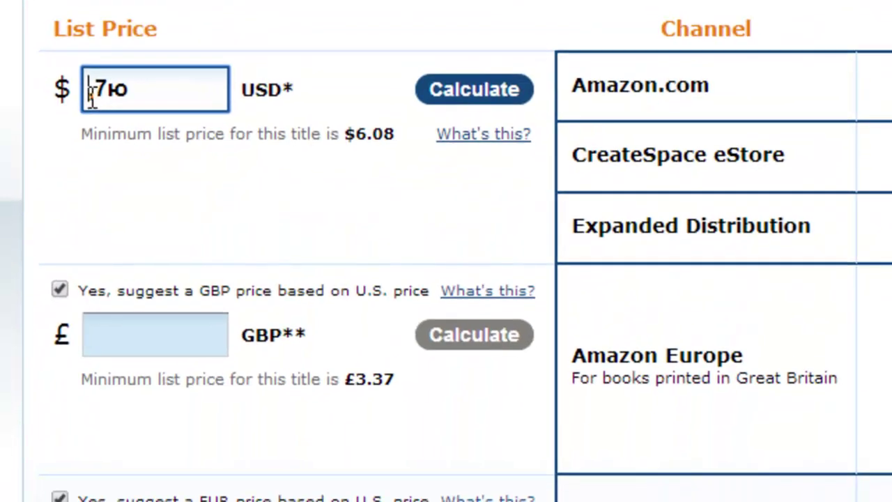
{"action": "left_click_drag", "start_coordinate": [26, 446], "coordinate": [100, 455]}
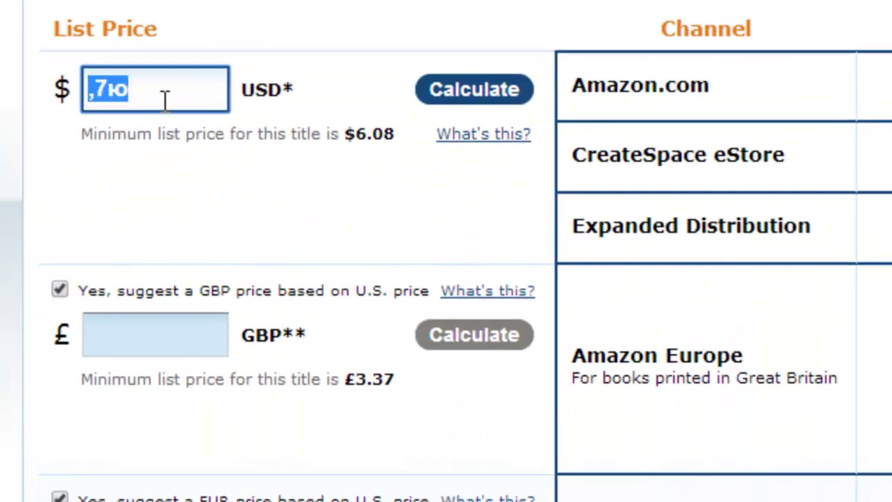
{"action": "right_click", "coordinate": [113, 90]}
{"action": "left_click", "coordinate": [184, 321]}
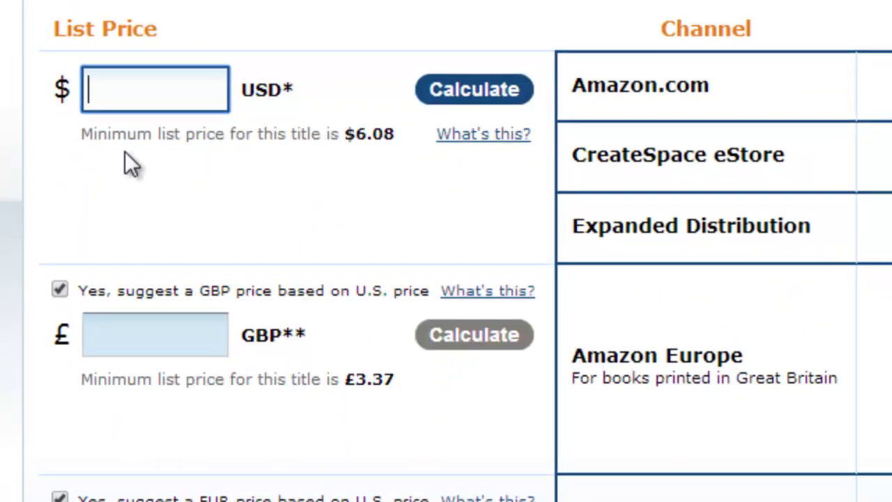
{"action": "type", "text": "7."}
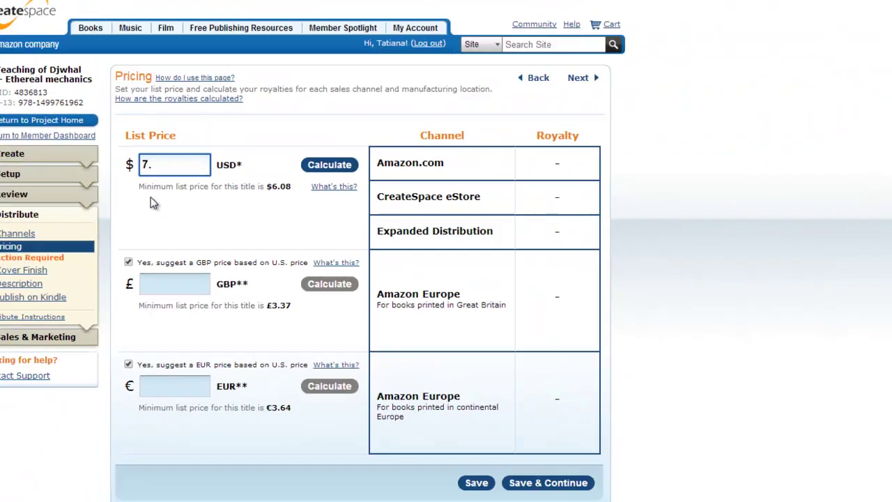
- Compare against the published title's pricing page, listed at $7.80
{"action": "left_click", "coordinate": [372, 7]}
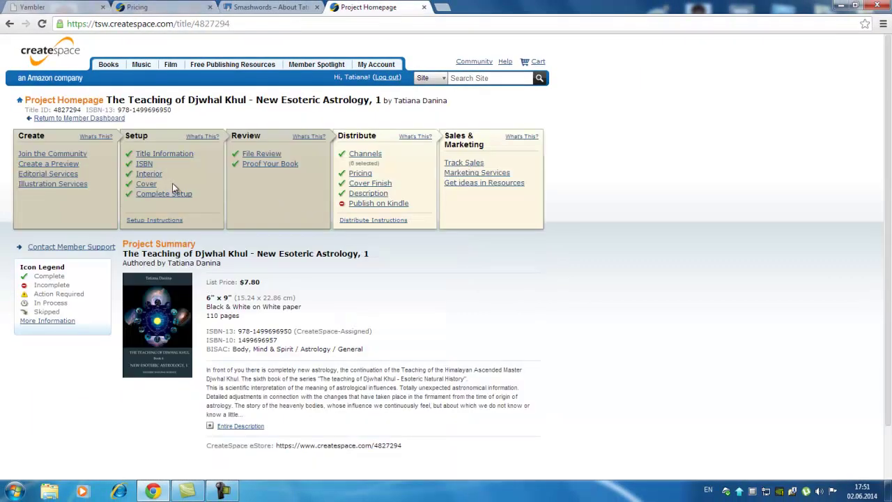
{"action": "left_click", "coordinate": [357, 173]}
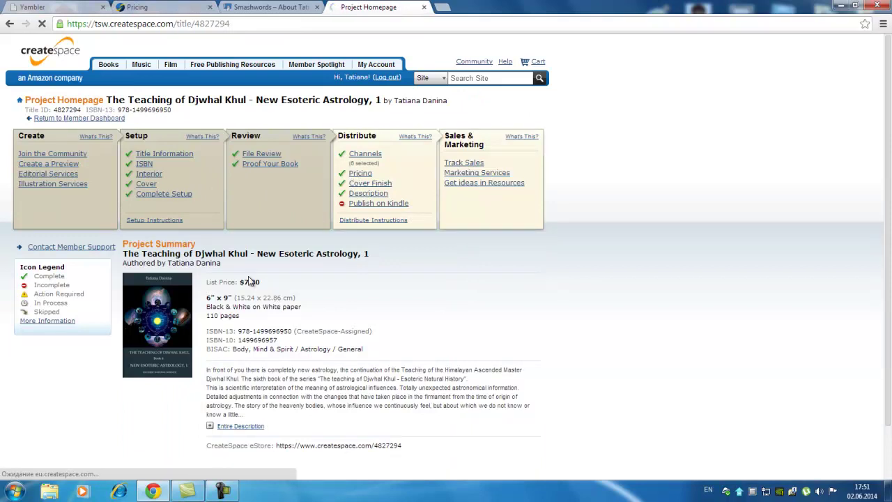
{"action": "left_click", "coordinate": [171, 13]}
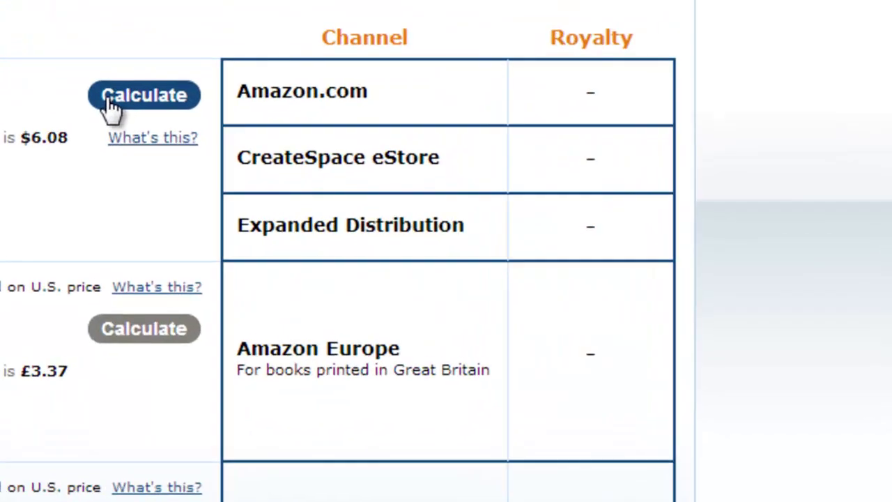
- Calculate the Ethereal mechanics royalties, save the pricing, and go back to the Member Dashboard
{"action": "left_click", "coordinate": [96, 97]}
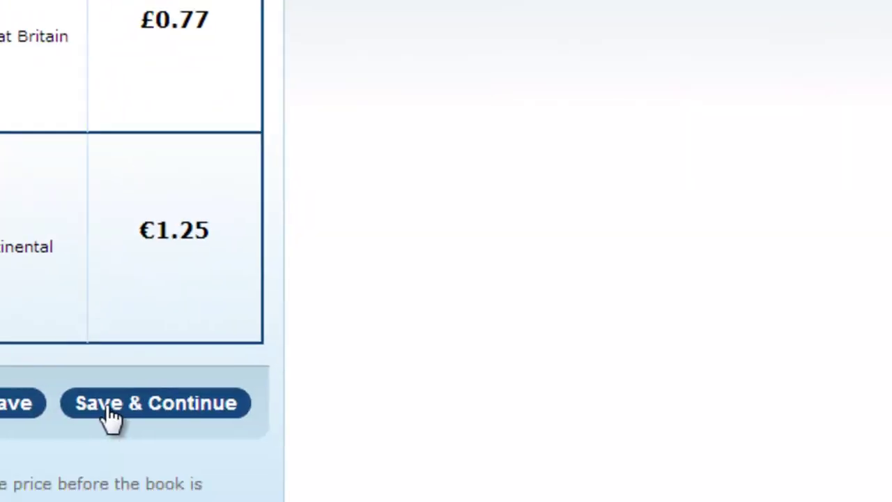
{"action": "left_click", "coordinate": [88, 392]}
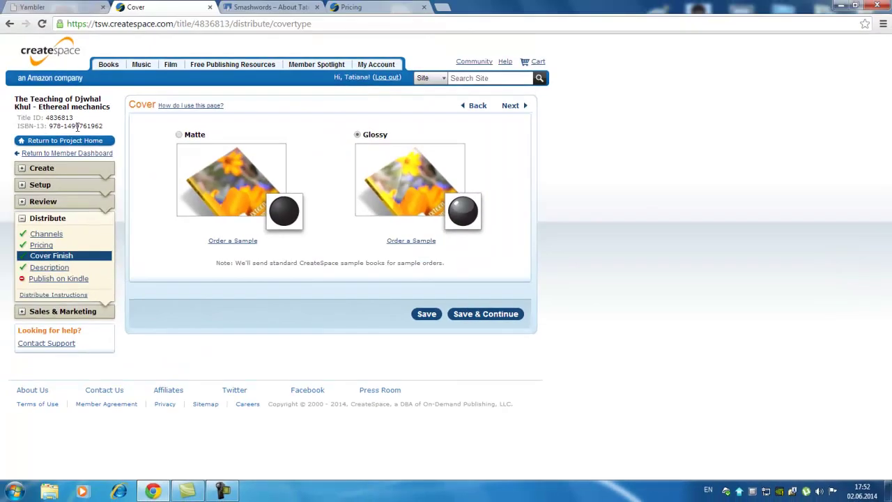
{"action": "left_click", "coordinate": [63, 153]}
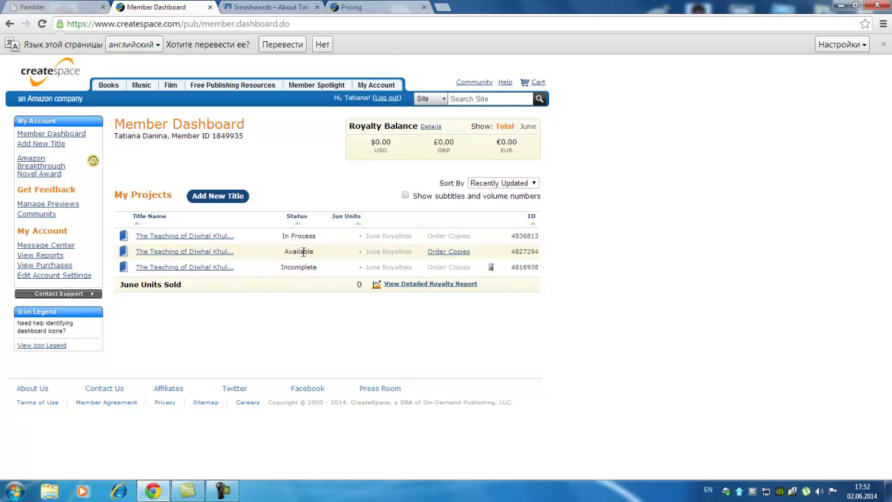
- Open the US Amazon listing for New Esoteric Astrology, 1 from page 2 of the KDP Bookshelf
{"action": "left_click", "coordinate": [441, 7]}
{"action": "left_click", "coordinate": [563, 374]}
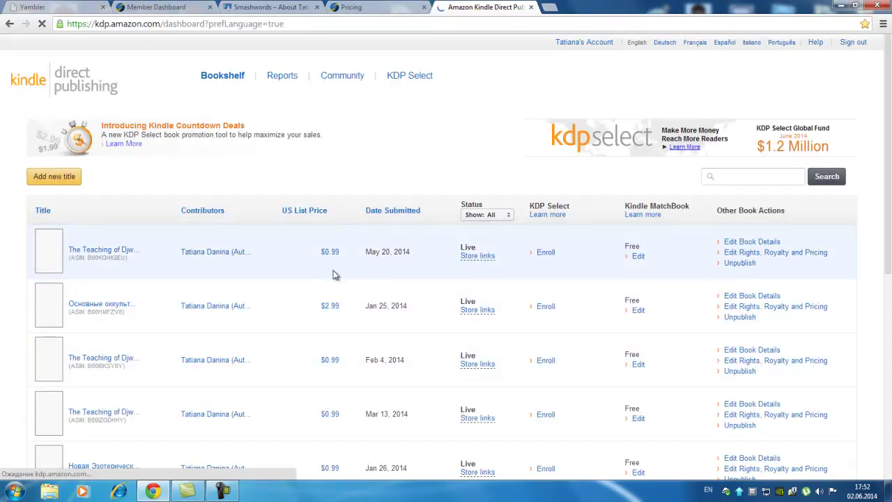
{"action": "scroll", "coordinate": [338, 292], "scroll_direction": "down", "scroll_amount": 4}
{"action": "scroll", "coordinate": [341, 293], "scroll_direction": "down", "scroll_amount": 2}
{"action": "left_click", "coordinate": [452, 400]}
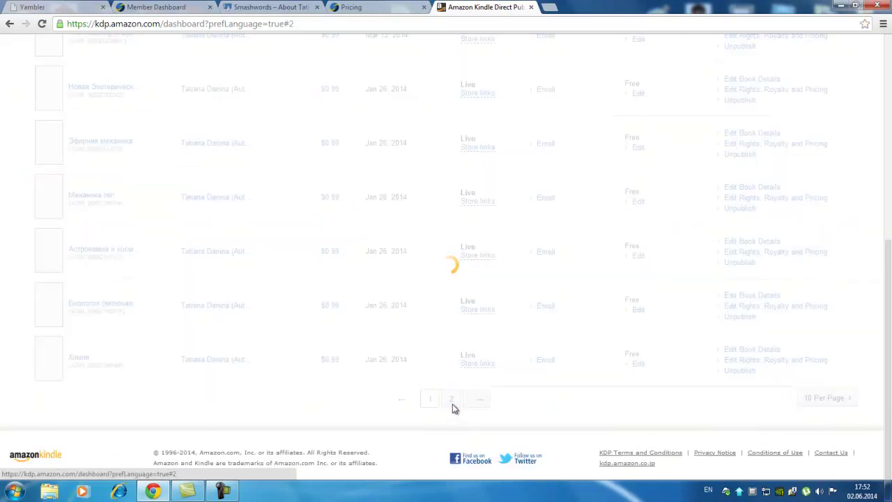
{"action": "scroll", "coordinate": [328, 331], "scroll_direction": "down", "scroll_amount": 2}
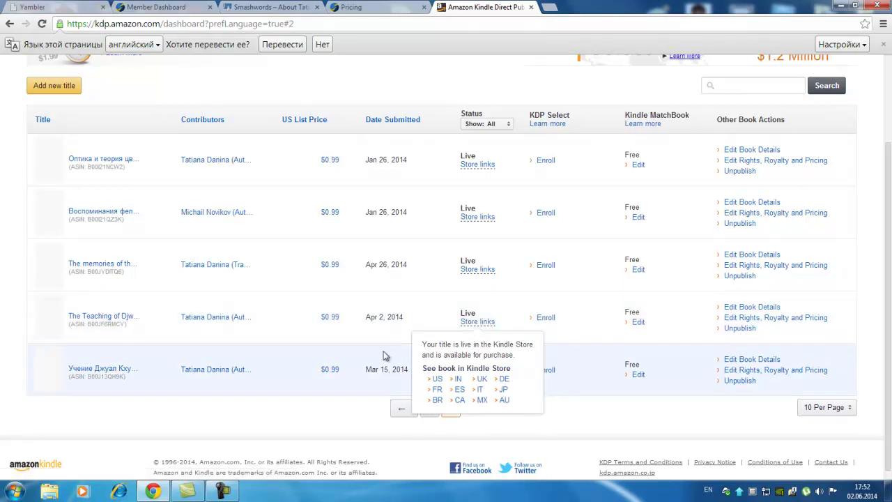
{"action": "mouse_move", "coordinate": [470, 328]}
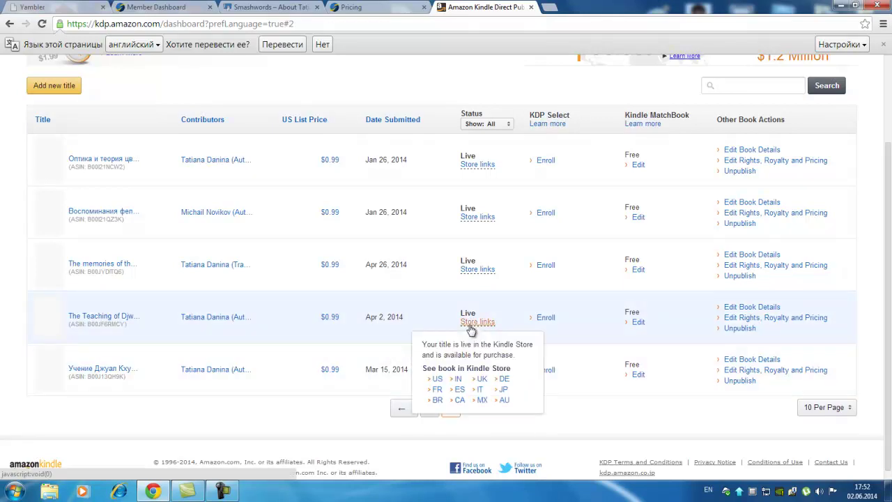
{"action": "left_click", "coordinate": [436, 380]}
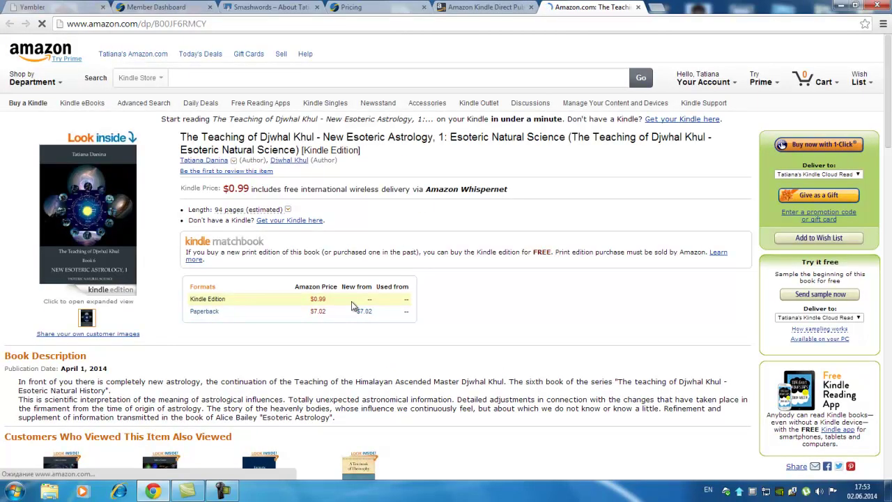
- Preview the book's pages with Look Inside, then return to the Kindle product page
{"action": "mouse_move", "coordinate": [202, 319]}
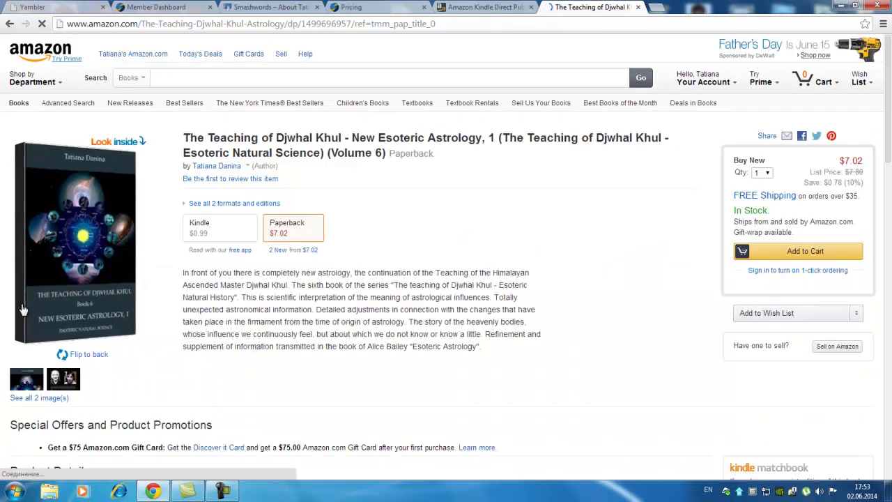
{"action": "left_click", "coordinate": [25, 306]}
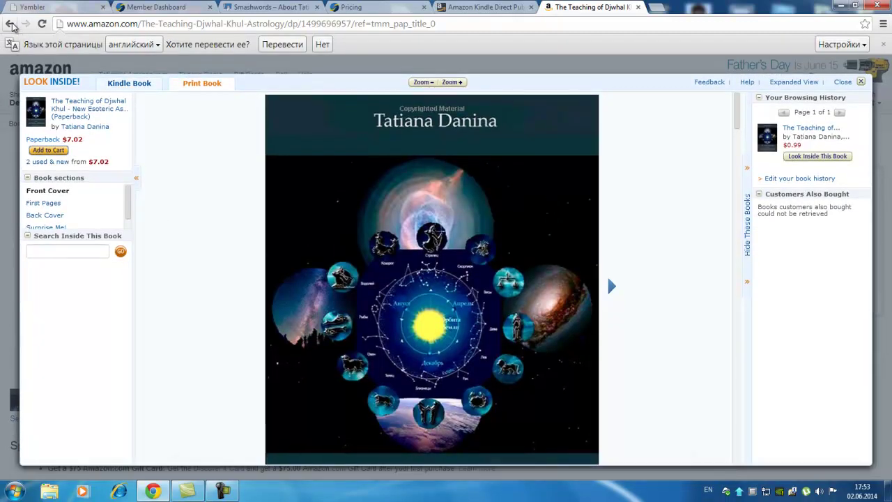
{"action": "left_click", "coordinate": [11, 25]}
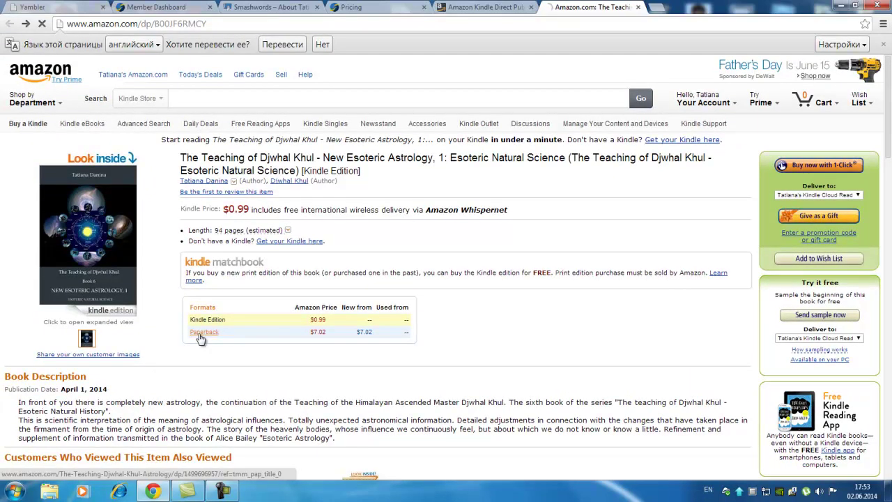
- Review the $7.02 paperback's back and front covers, then return to the CreateSpace dashboard
{"action": "left_click", "coordinate": [202, 332]}
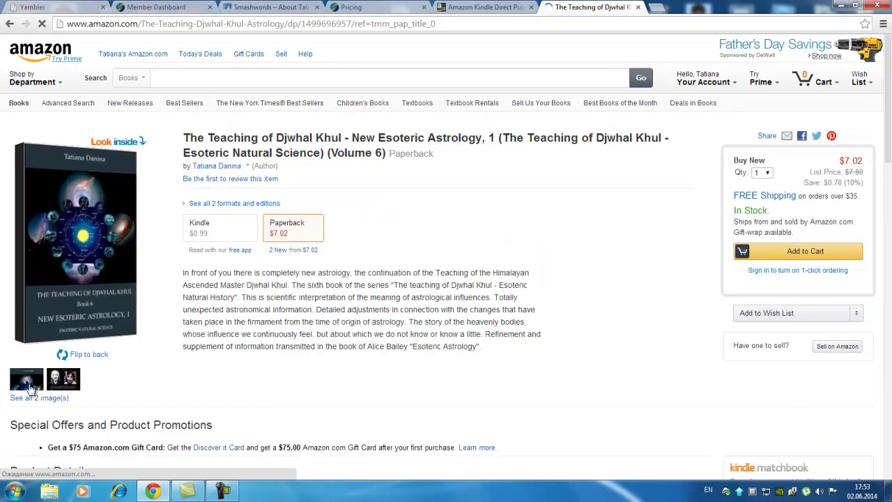
{"action": "left_click", "coordinate": [80, 355]}
{"action": "left_click", "coordinate": [80, 375]}
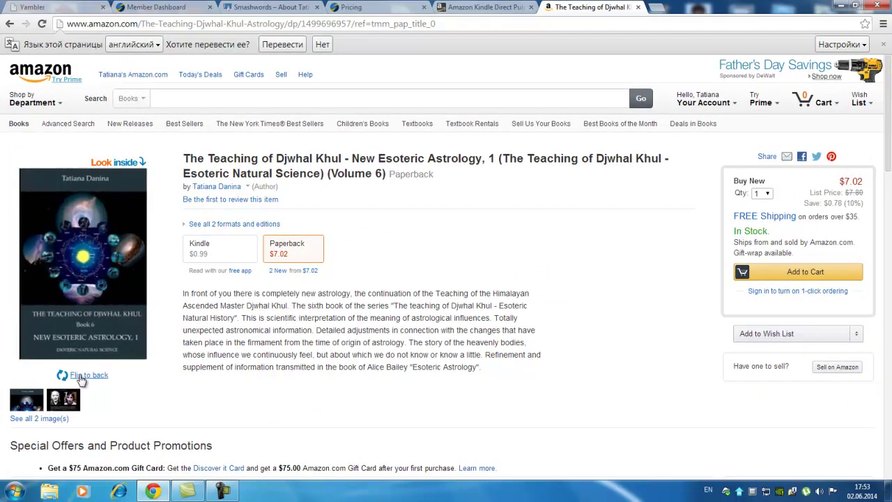
{"action": "left_click", "coordinate": [80, 376]}
{"action": "left_click", "coordinate": [78, 373]}
{"action": "left_click", "coordinate": [78, 373]}
{"action": "left_click", "coordinate": [80, 375]}
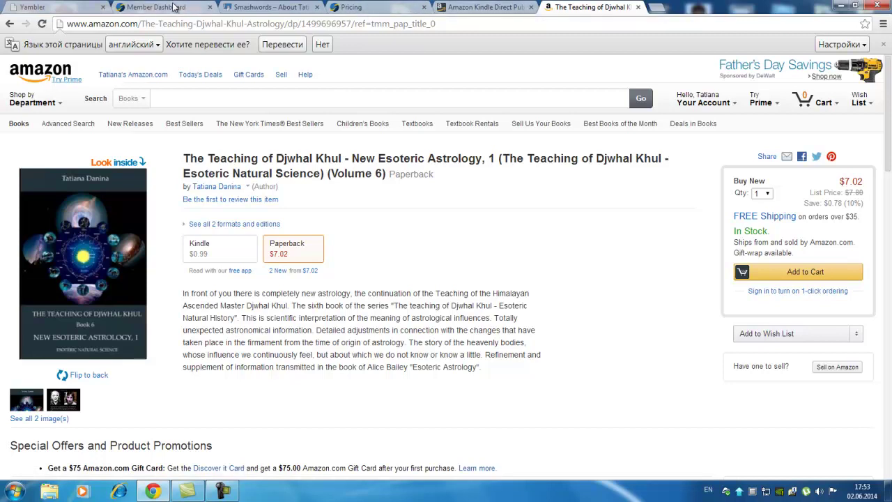
{"action": "left_click", "coordinate": [201, 9]}
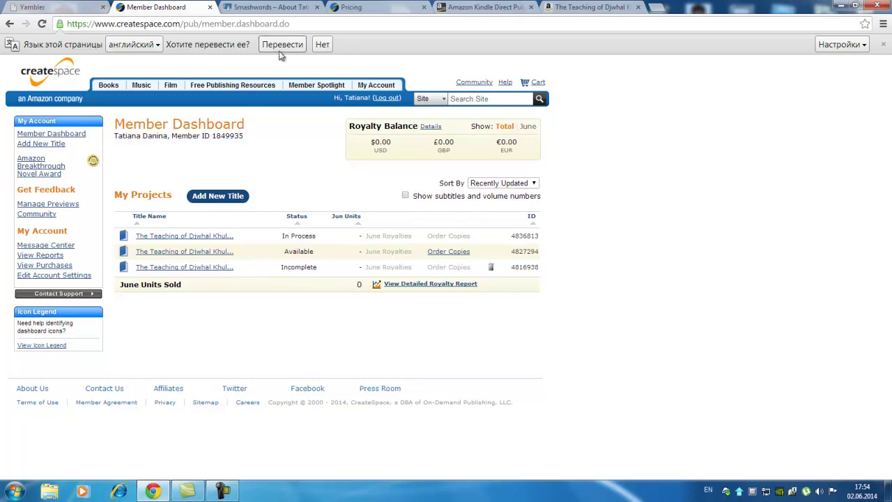
- Open the published title's Setup details, showing the locked New Esoteric Astrology title information
{"action": "left_click", "coordinate": [352, 8]}
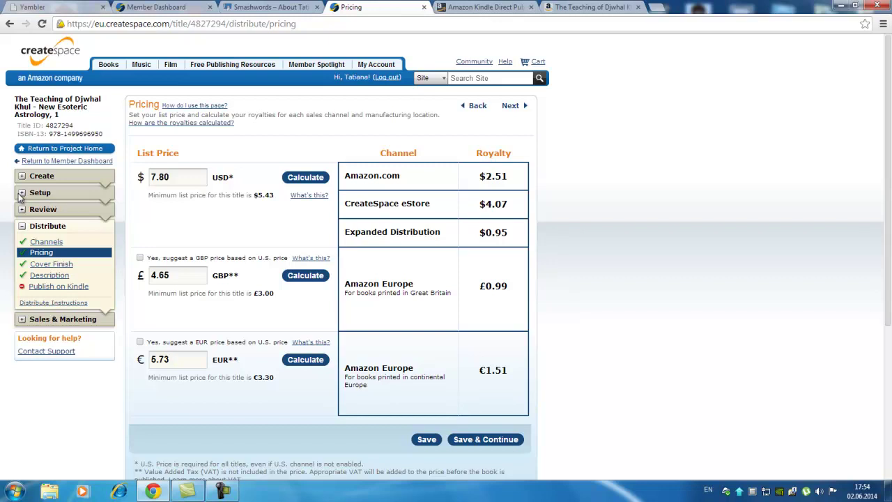
{"action": "left_click", "coordinate": [24, 194]}
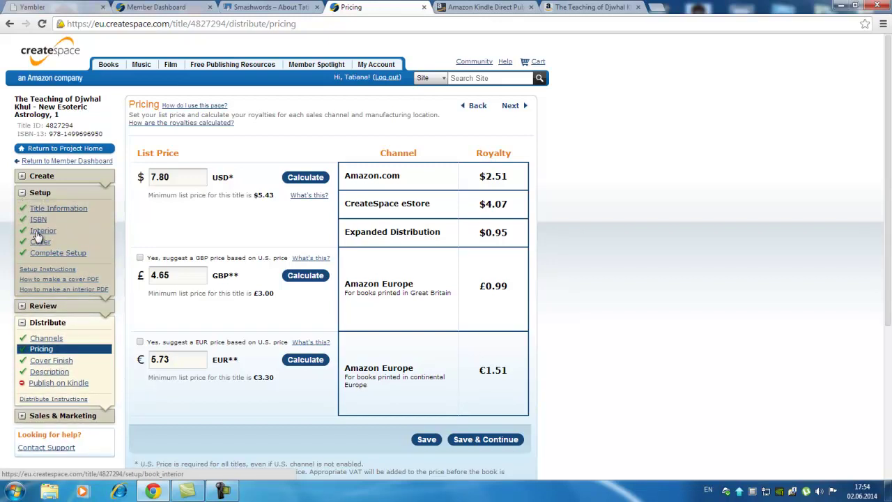
{"action": "left_click", "coordinate": [39, 233]}
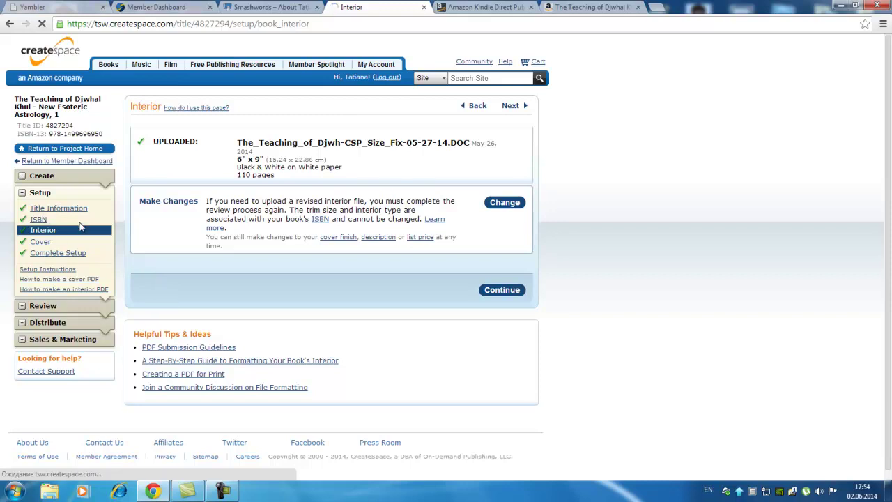
{"action": "scroll", "coordinate": [353, 317], "scroll_direction": "down", "scroll_amount": 2}
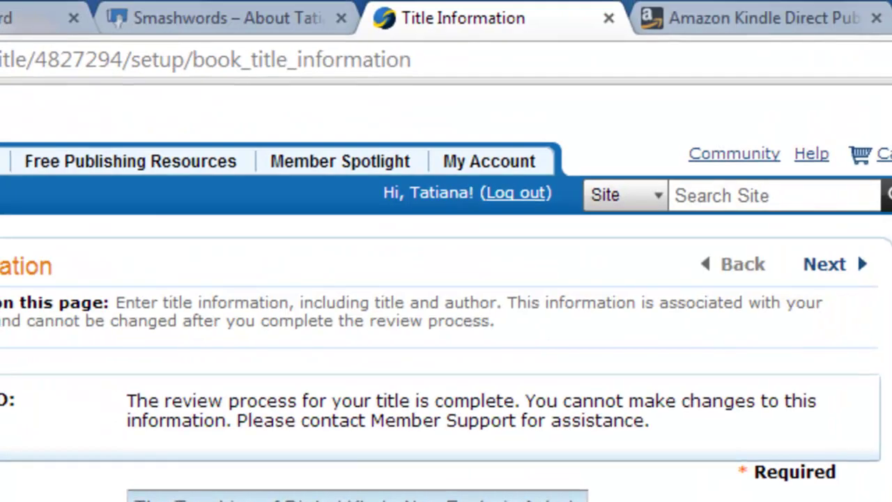
- Switch back to the first tab to show the Member Dashboard with its two Teaching of Djwhal Khul projects
{"action": "left_click", "coordinate": [9, 20]}
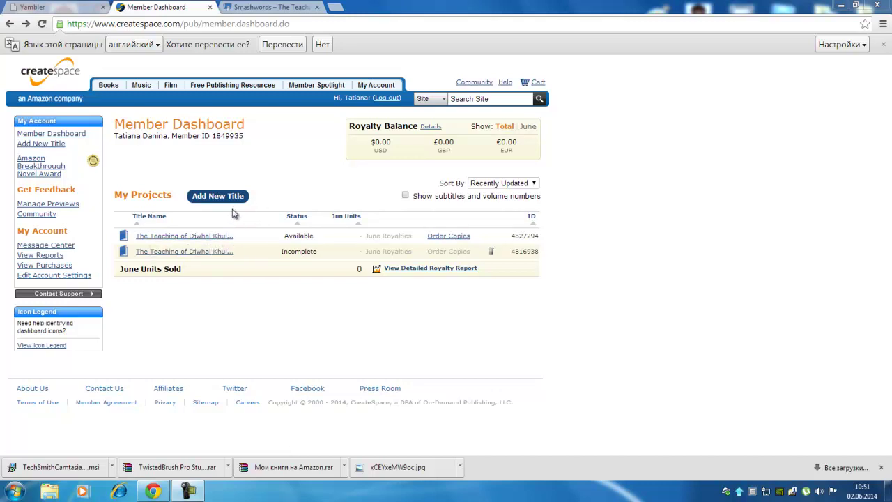
- Choose Add New Title on the Member Dashboard to begin a new book project
{"action": "left_click", "coordinate": [213, 198]}
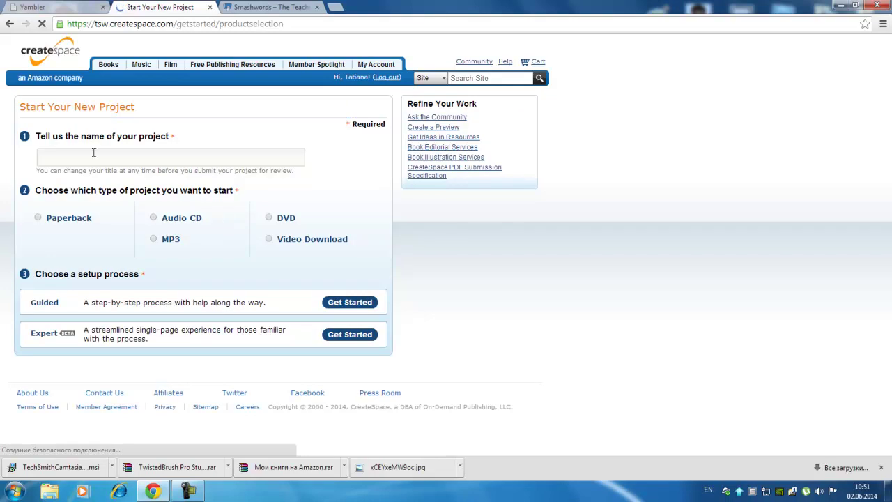
- Copy the book's full title from its Smashwords page
{"action": "left_click", "coordinate": [270, 8]}
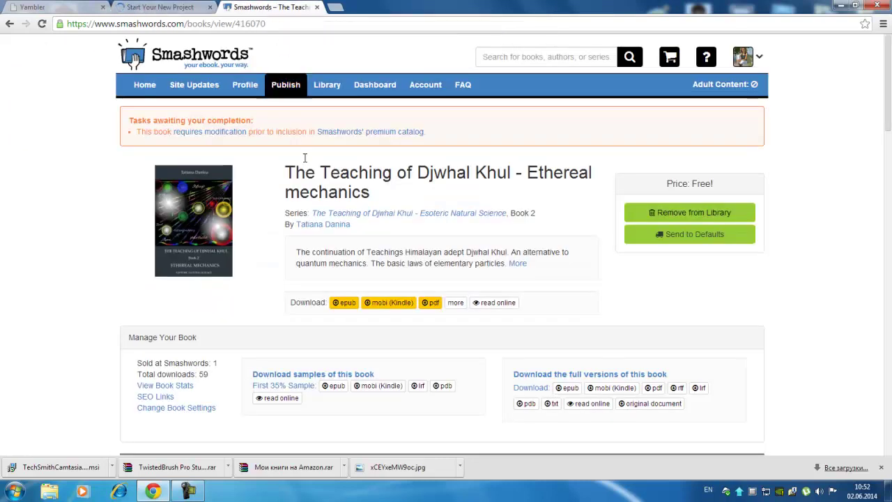
{"action": "left_click_drag", "start_coordinate": [286, 170], "coordinate": [376, 186]}
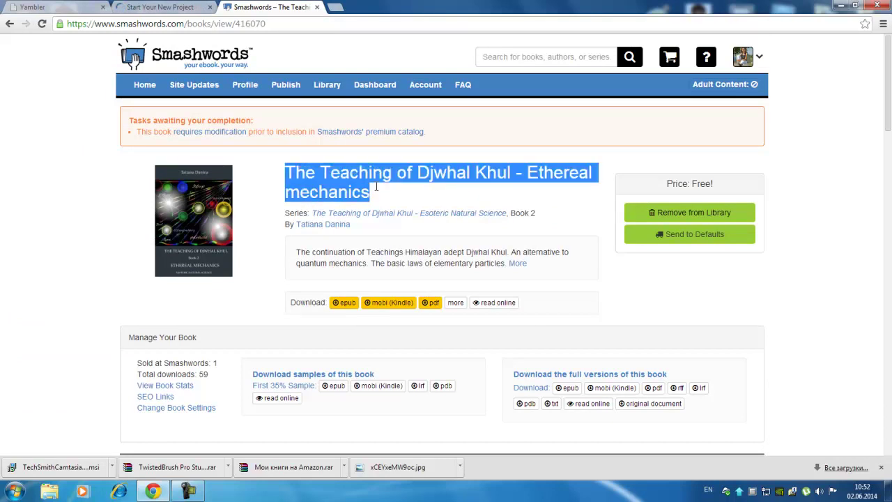
{"action": "right_click", "coordinate": [369, 190]}
{"action": "left_click", "coordinate": [380, 197]}
- Name the project with the pasted title, choose Paperback, and start the Guided setup
{"action": "left_click", "coordinate": [174, 11]}
{"action": "left_click", "coordinate": [44, 158]}
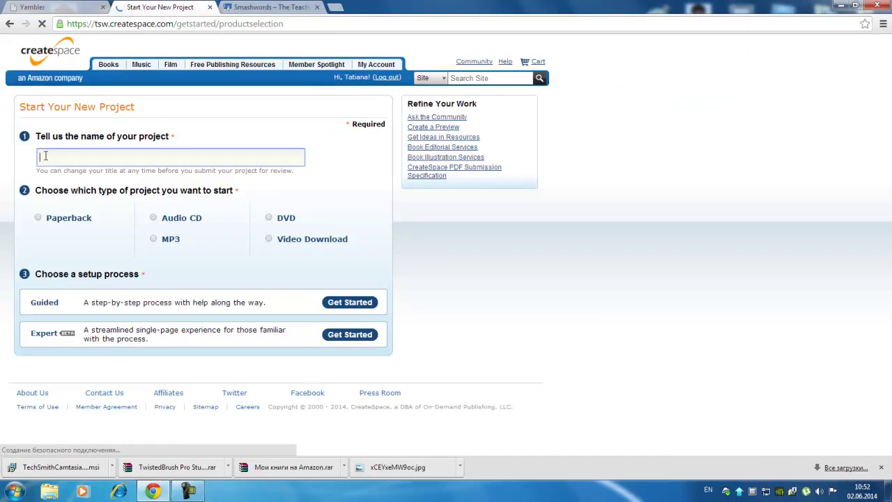
{"action": "right_click", "coordinate": [44, 158]}
{"action": "left_click", "coordinate": [86, 220]}
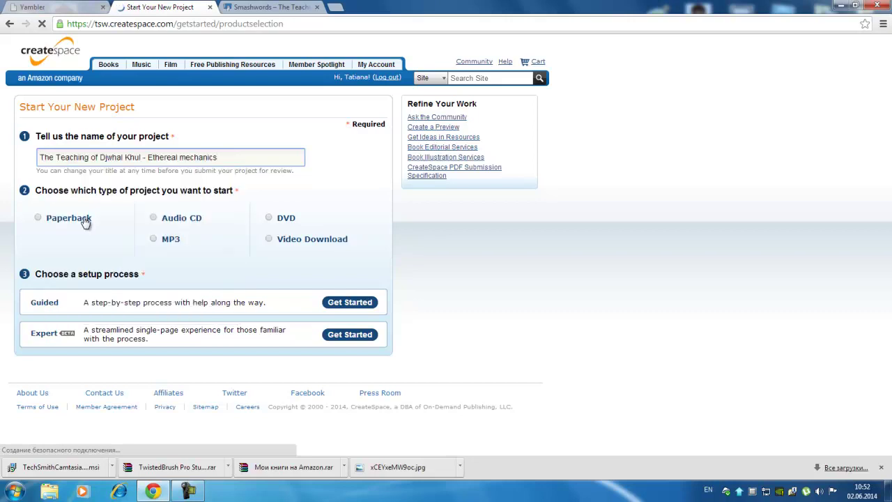
{"action": "left_click", "coordinate": [38, 218]}
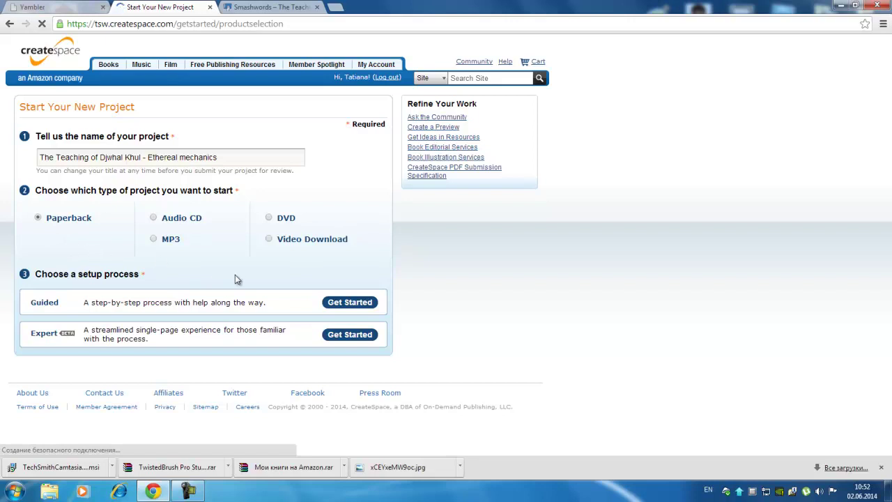
{"action": "left_click", "coordinate": [341, 303]}
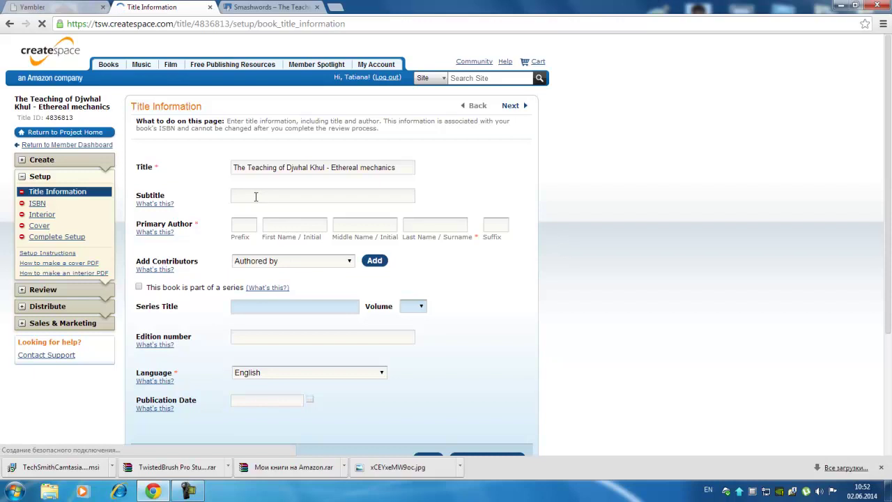
- Enter the primary author's first name and surname, leaving the contributor role list unchanged
{"action": "left_click", "coordinate": [275, 225]}
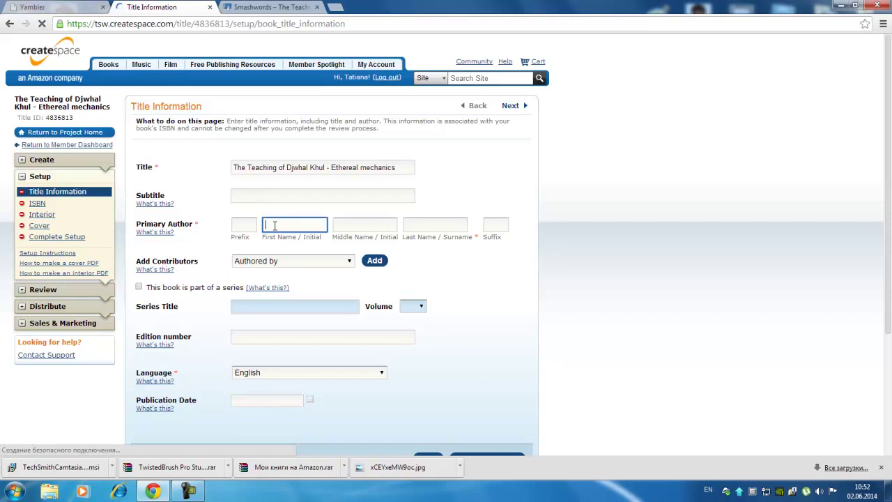
{"action": "type", "text": "Tatiana"}
{"action": "left_click", "coordinate": [411, 225]}
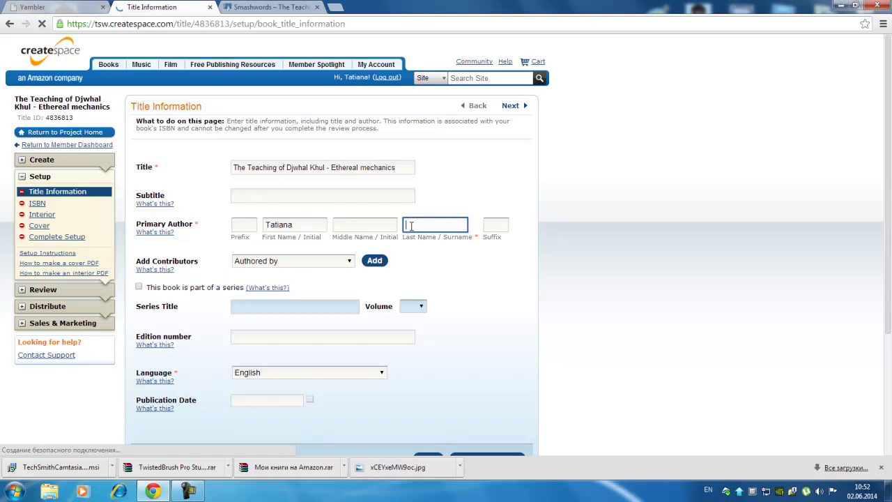
{"action": "type", "text": "Danina"}
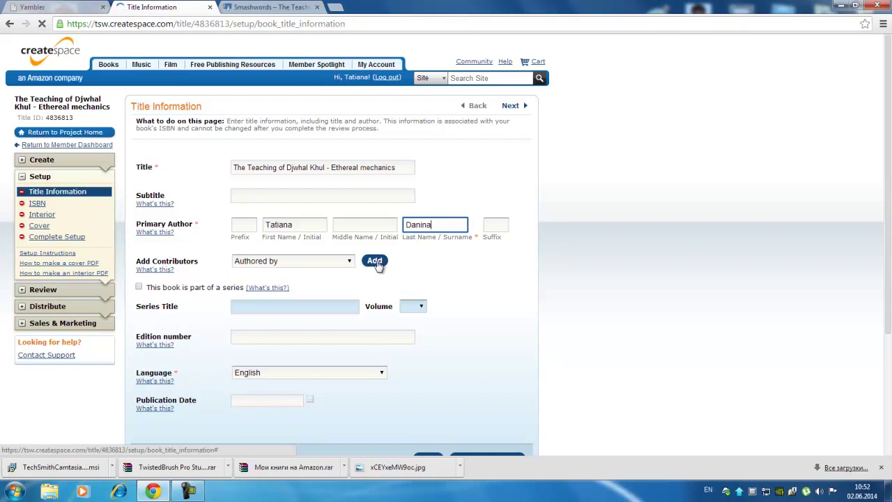
{"action": "left_click", "coordinate": [351, 262]}
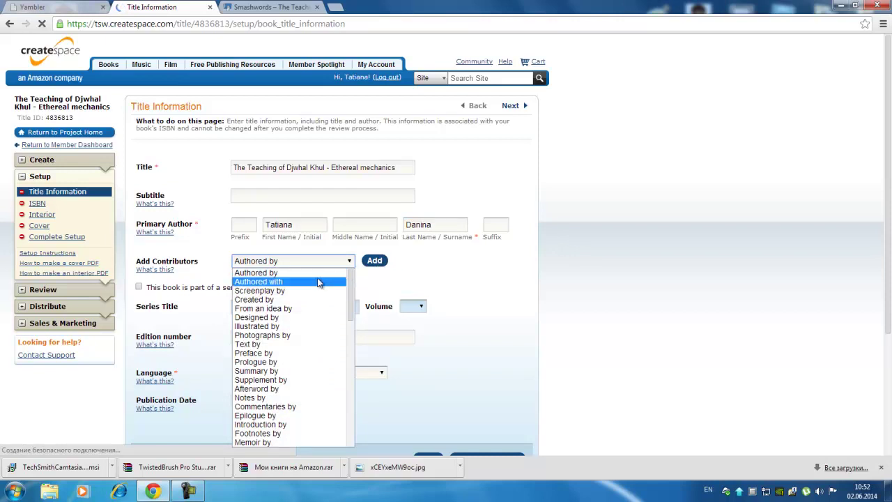
{"action": "left_click", "coordinate": [331, 251]}
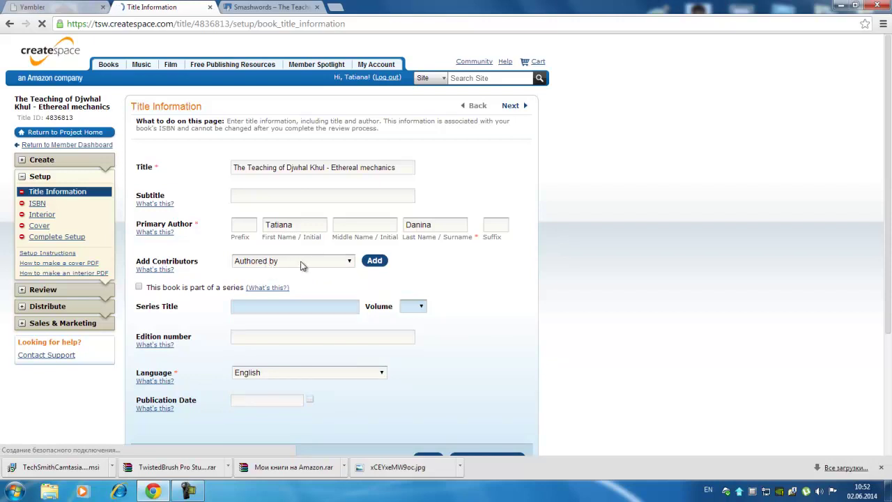
- Mark the book as part of a series titled 'Esoteric Natural Science'
{"action": "left_click", "coordinate": [138, 289]}
{"action": "left_click", "coordinate": [243, 309]}
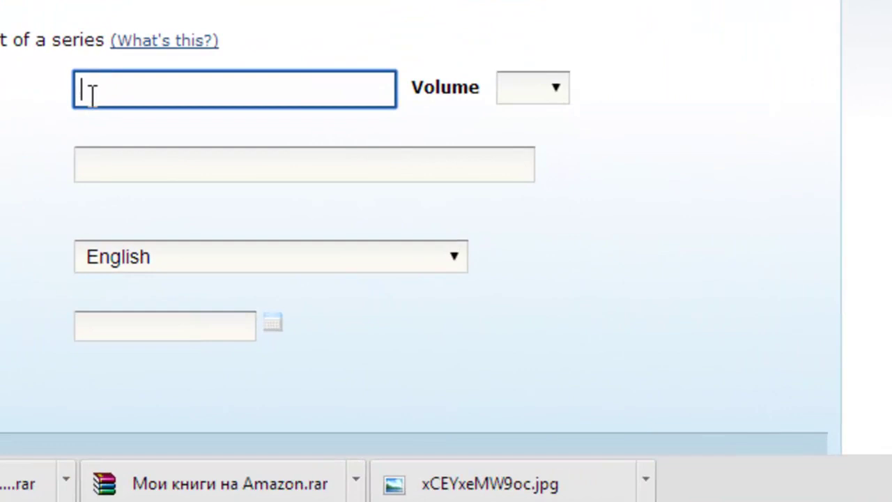
{"action": "right_click", "coordinate": [240, 310]}
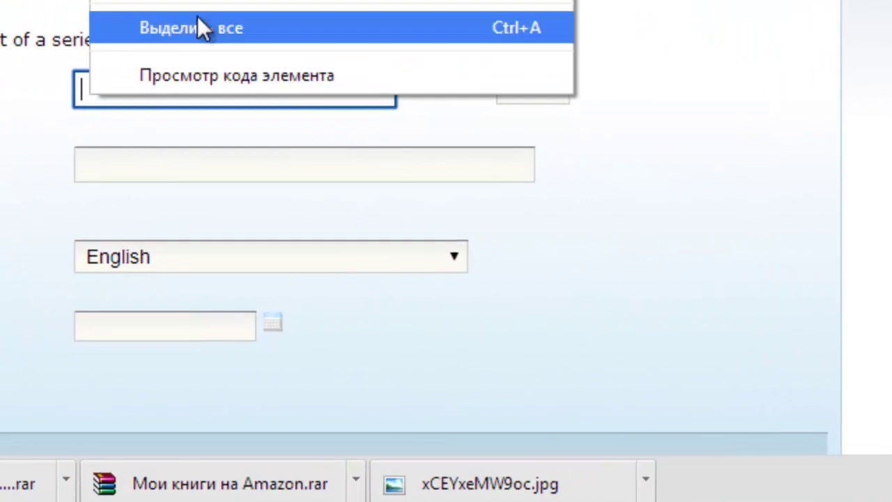
{"action": "left_click", "coordinate": [230, 2]}
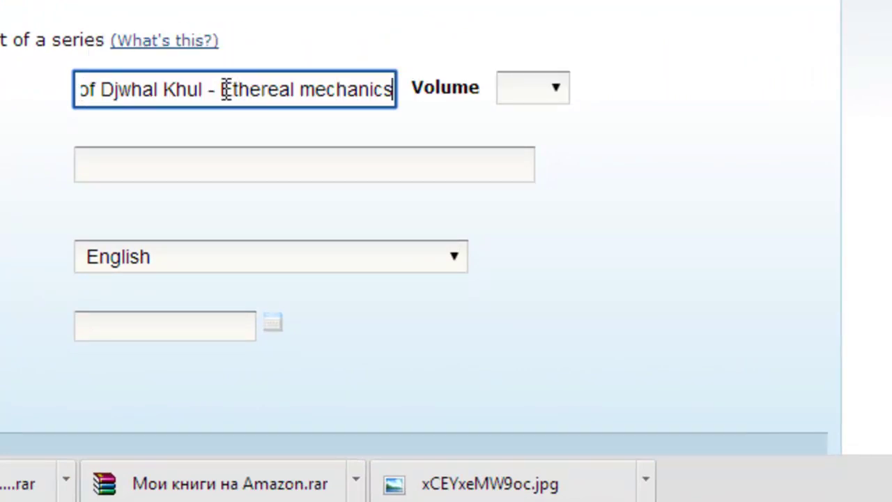
{"action": "left_click_drag", "start_coordinate": [223, 91], "coordinate": [426, 107]}
{"action": "key", "text": "BackSpace"}
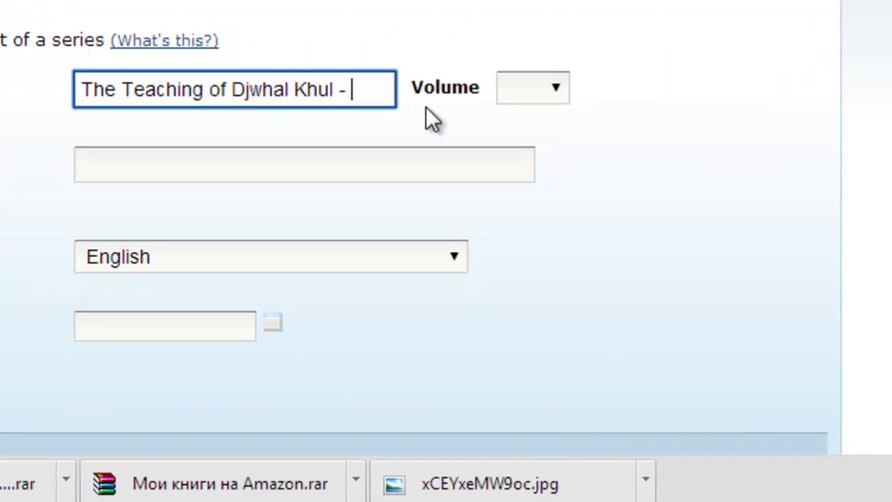
{"action": "type", "text": "Esoteric Natural Science"}
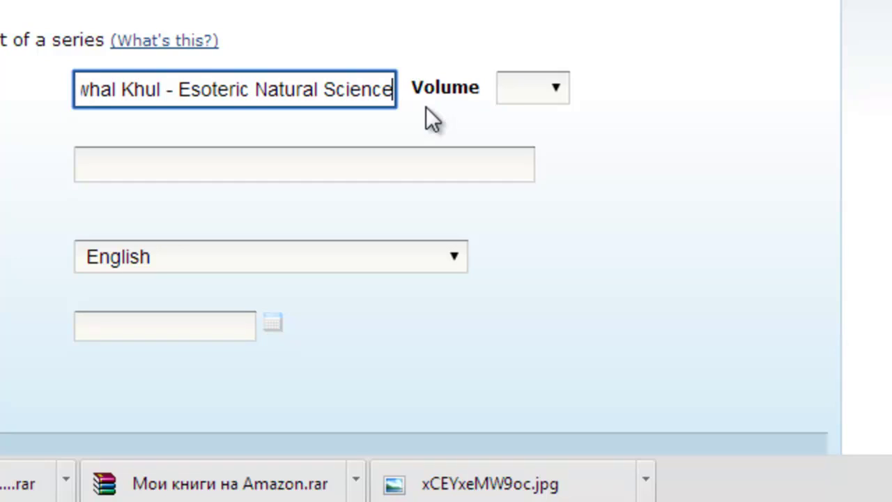
- Set volume 2, edition 1 and publication date June 2, then save the title information
{"action": "left_click", "coordinate": [560, 89]}
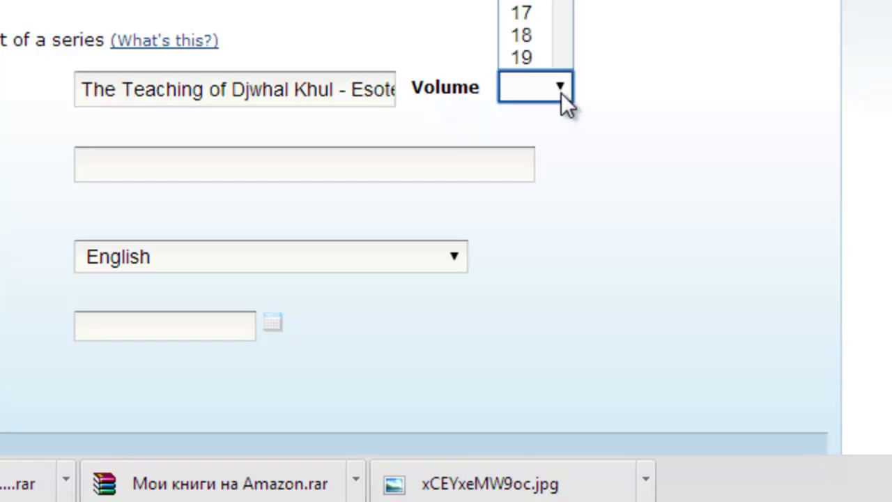
{"action": "key", "text": "2"}
{"action": "key", "text": "Return"}
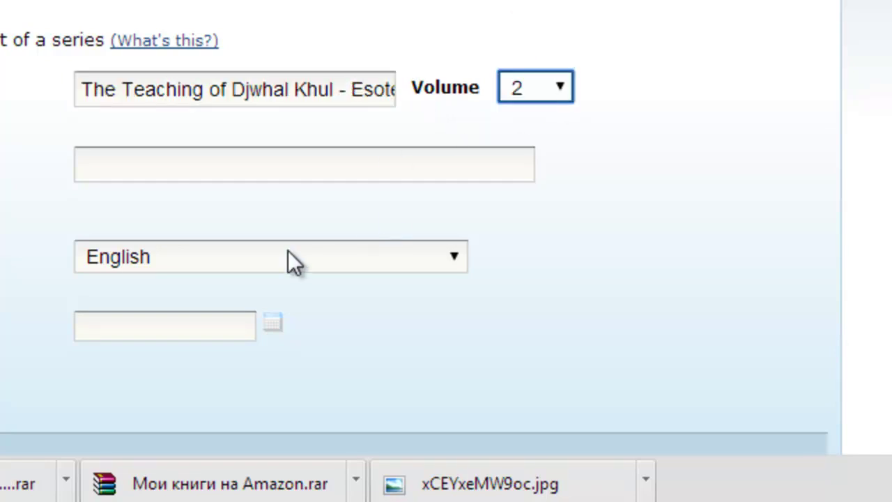
{"action": "left_click", "coordinate": [98, 165]}
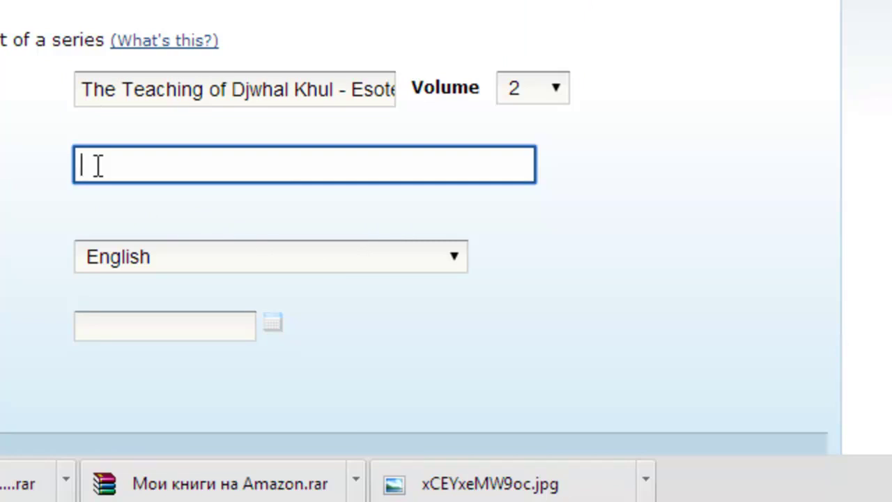
{"action": "type", "text": "1"}
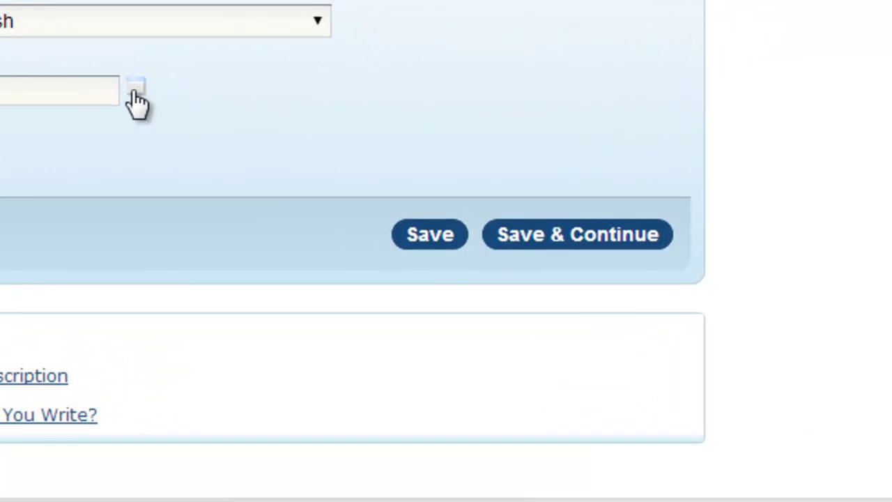
{"action": "left_click", "coordinate": [135, 89]}
{"action": "left_click", "coordinate": [4, 203]}
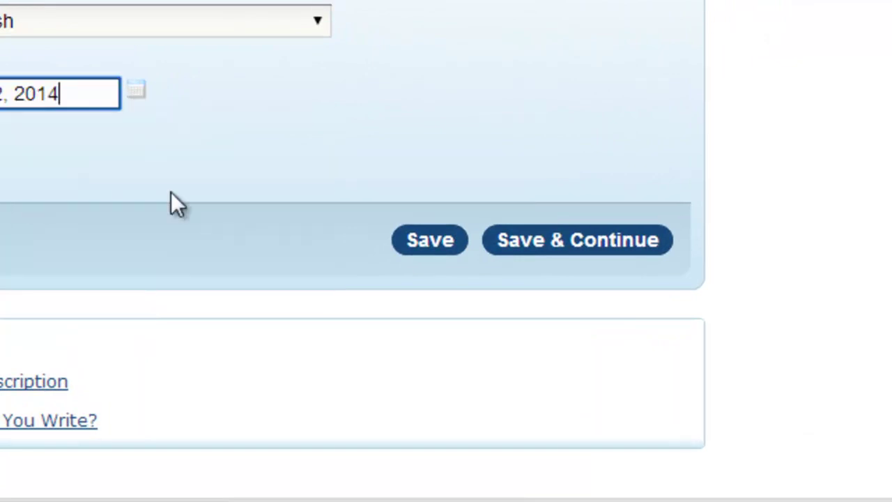
{"action": "left_click", "coordinate": [554, 245]}
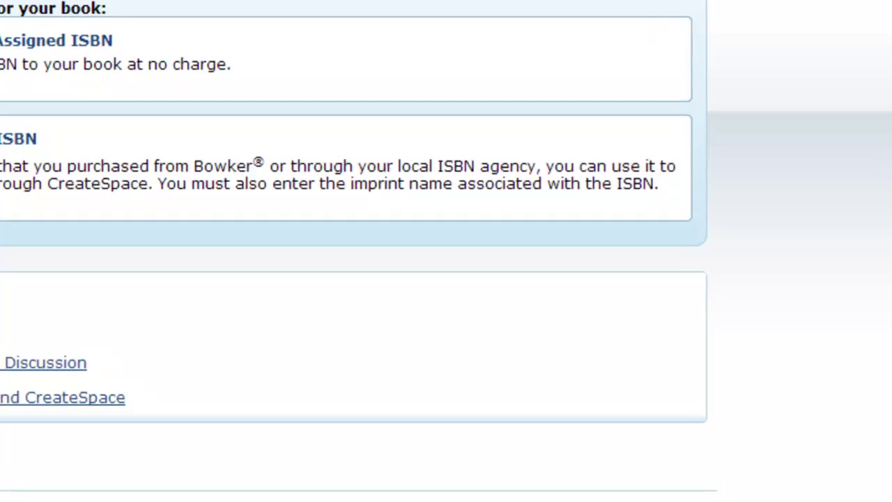
- Choose the Free CreateSpace-Assigned ISBN and assign it to the book
{"action": "left_click", "coordinate": [29, 44]}
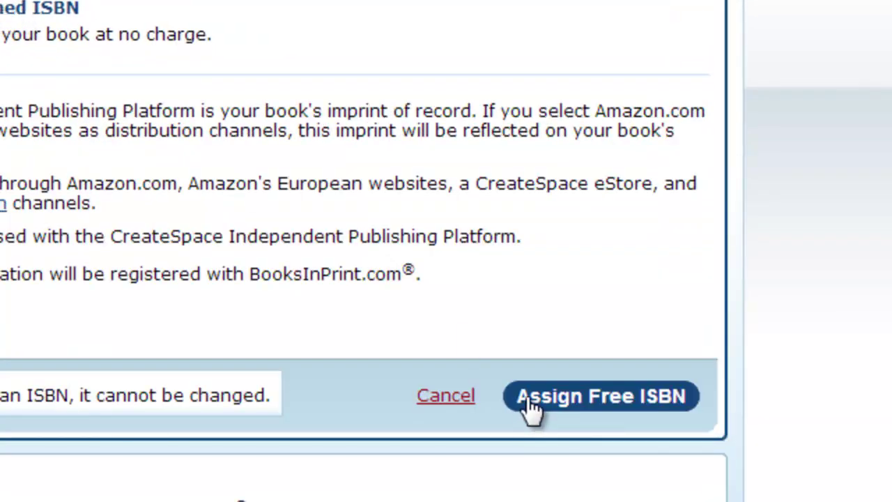
{"action": "left_click", "coordinate": [572, 397]}
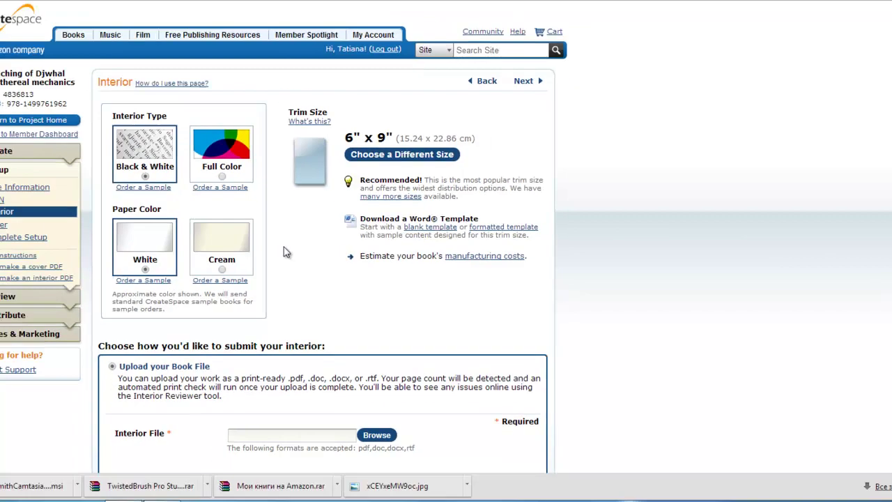
- Attach the Ethereal mechanics .doc from the Мои книги на Amazon folder as the interior and save
{"action": "scroll", "coordinate": [286, 258], "scroll_direction": "down", "scroll_amount": 2}
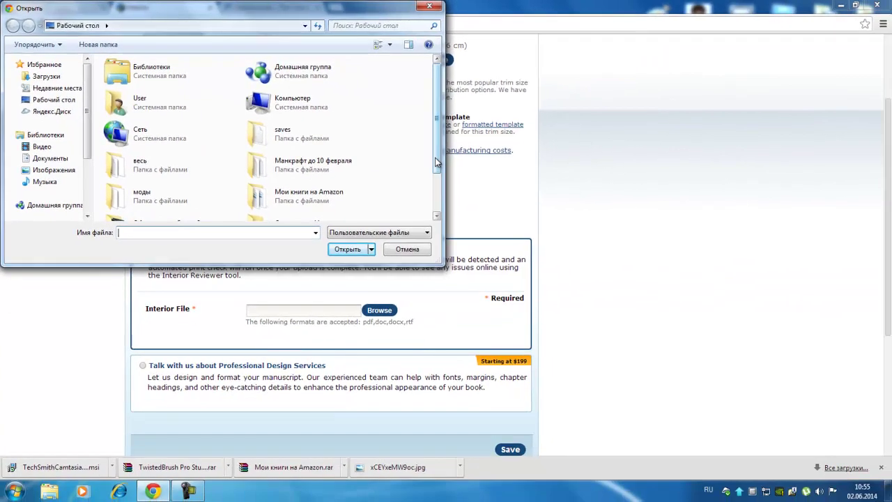
{"action": "scroll", "coordinate": [822, 341], "scroll_direction": "down", "scroll_amount": 1}
{"action": "double_click", "coordinate": [276, 171]}
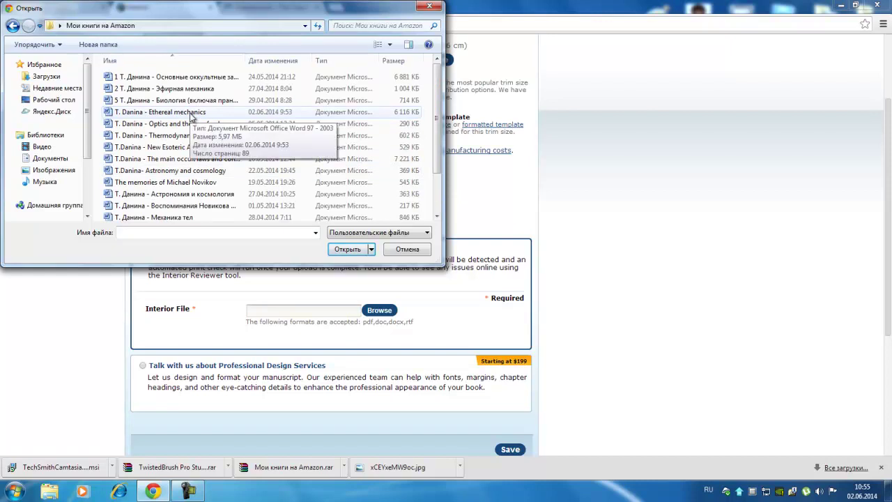
{"action": "left_click", "coordinate": [192, 117]}
{"action": "double_click", "coordinate": [192, 116]}
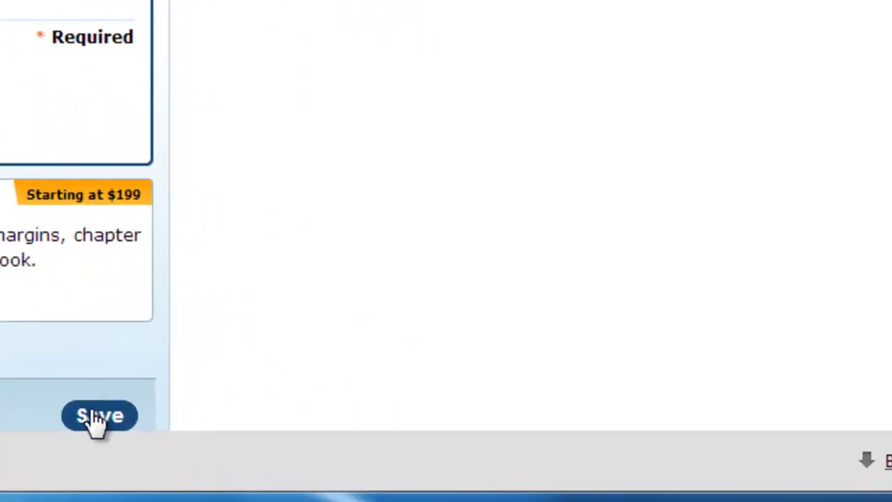
{"action": "left_click", "coordinate": [507, 449]}
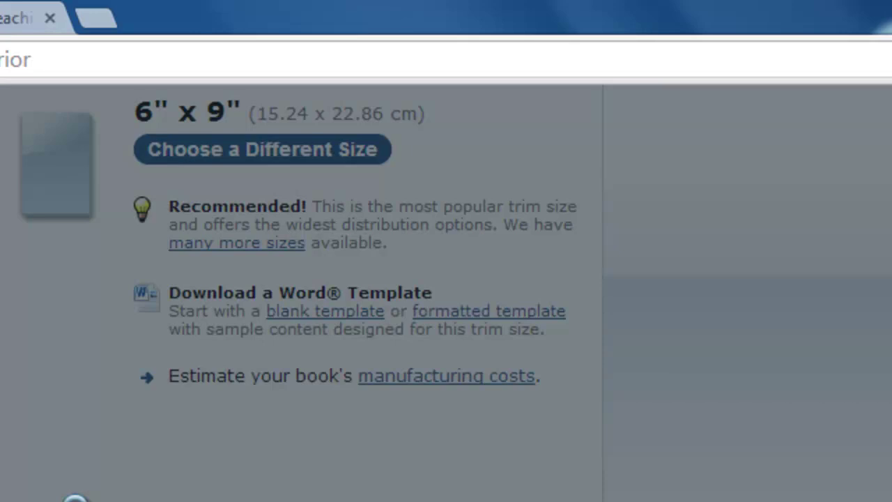
- Open YouTube in a new tab and go to the Менеджер видео uploads list
{"action": "left_click", "coordinate": [92, 20]}
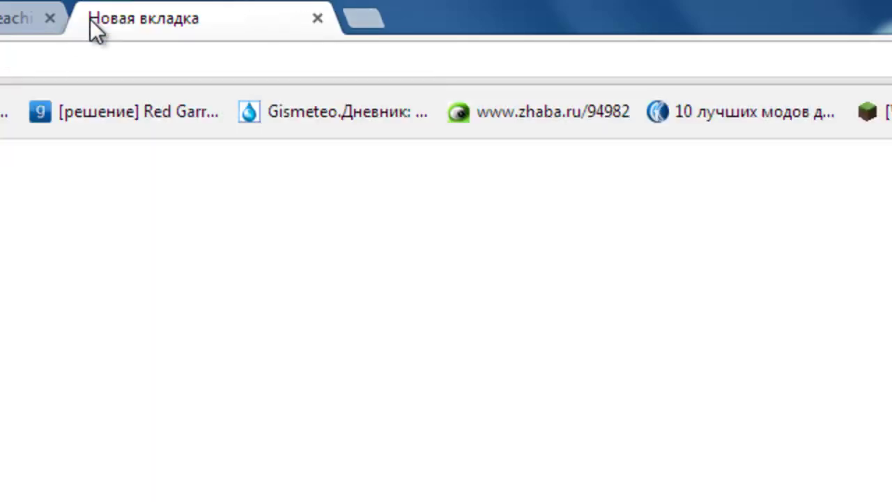
{"action": "key", "text": "Return"}
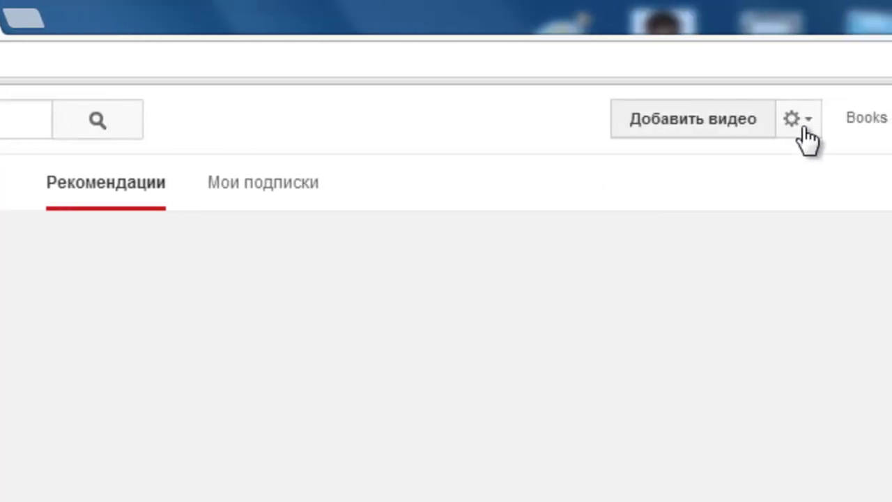
{"action": "left_click", "coordinate": [801, 129]}
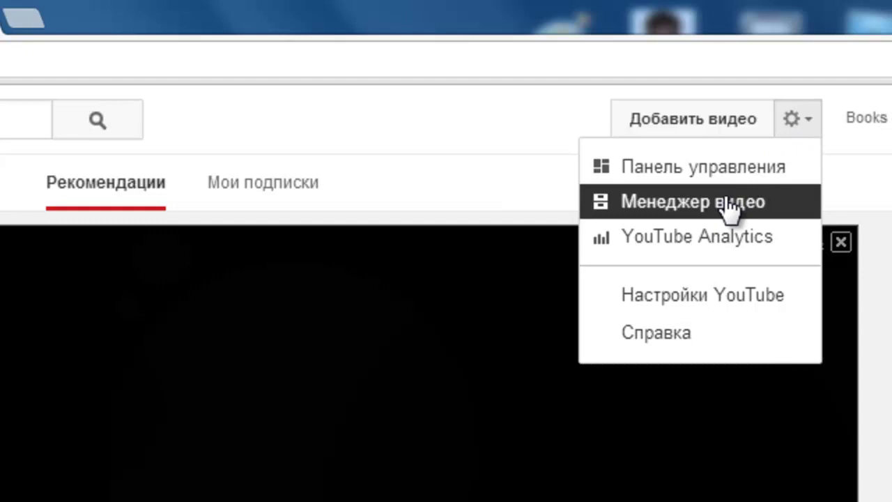
{"action": "left_click", "coordinate": [732, 202]}
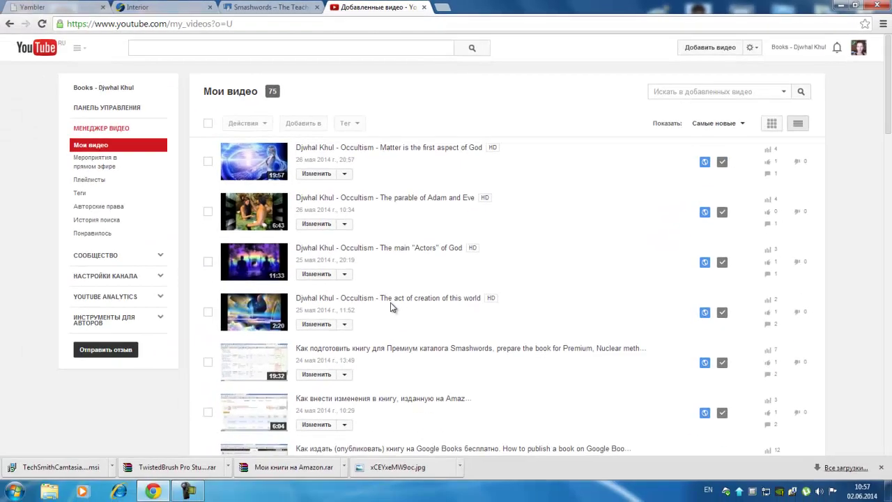
- Scroll to the end of the uploaded videos, briefly checking the interior file's PDF conversion
{"action": "scroll", "coordinate": [390, 307], "scroll_direction": "down", "scroll_amount": 3}
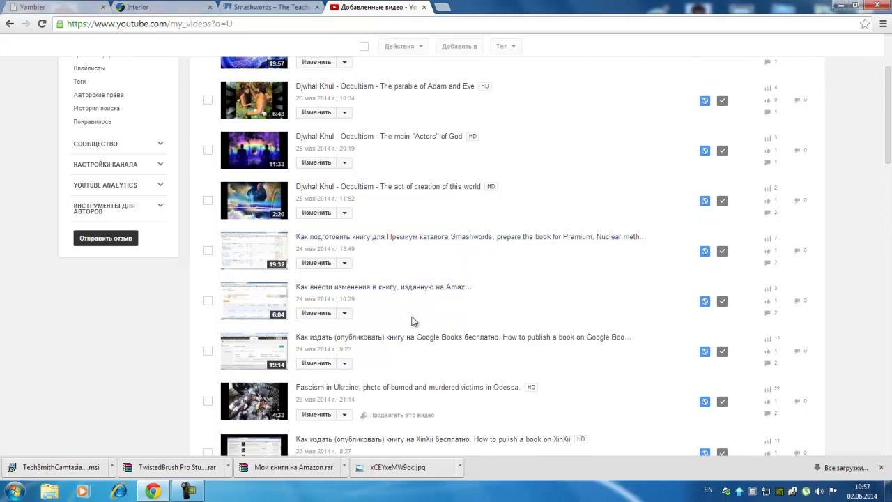
{"action": "scroll", "coordinate": [413, 317], "scroll_direction": "down", "scroll_amount": 1}
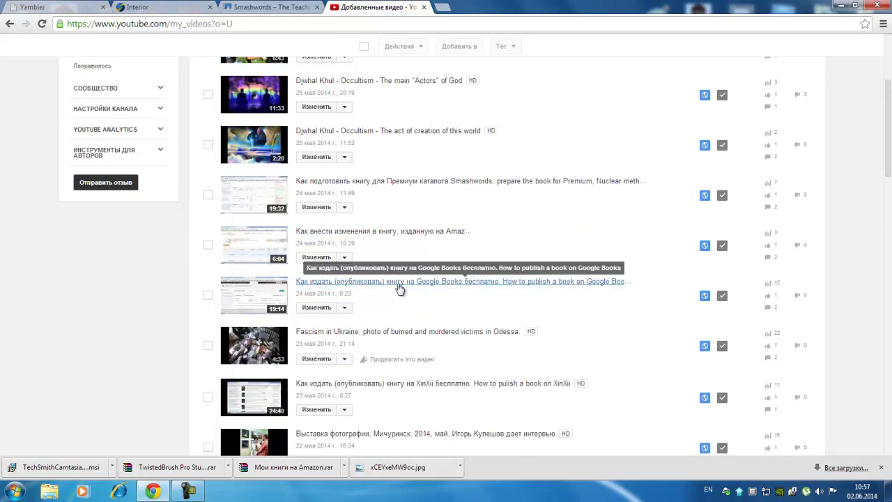
{"action": "scroll", "coordinate": [374, 368], "scroll_direction": "down", "scroll_amount": 3}
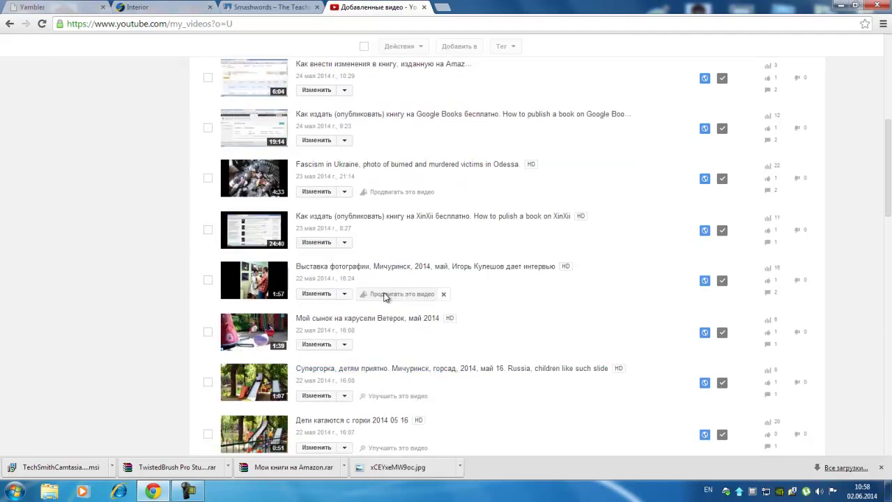
{"action": "scroll", "coordinate": [374, 324], "scroll_direction": "down", "scroll_amount": 3}
{"action": "scroll", "coordinate": [375, 324], "scroll_direction": "down", "scroll_amount": 4}
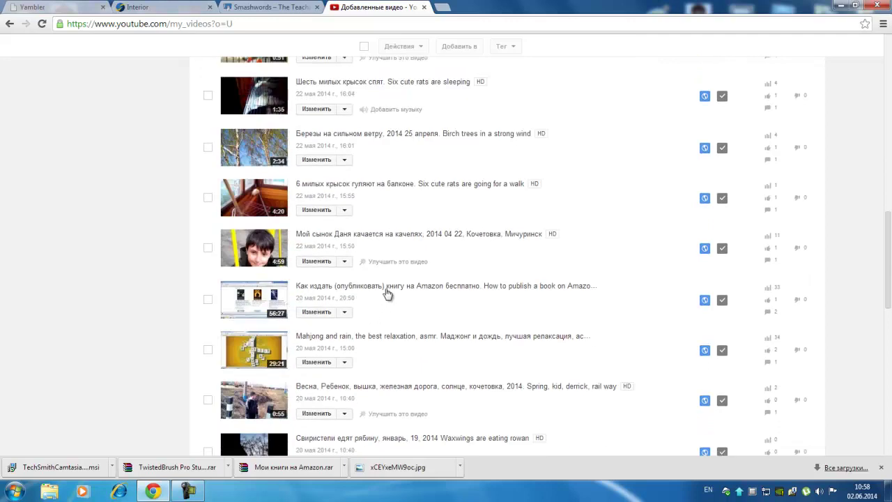
{"action": "scroll", "coordinate": [414, 328], "scroll_direction": "down", "scroll_amount": 2}
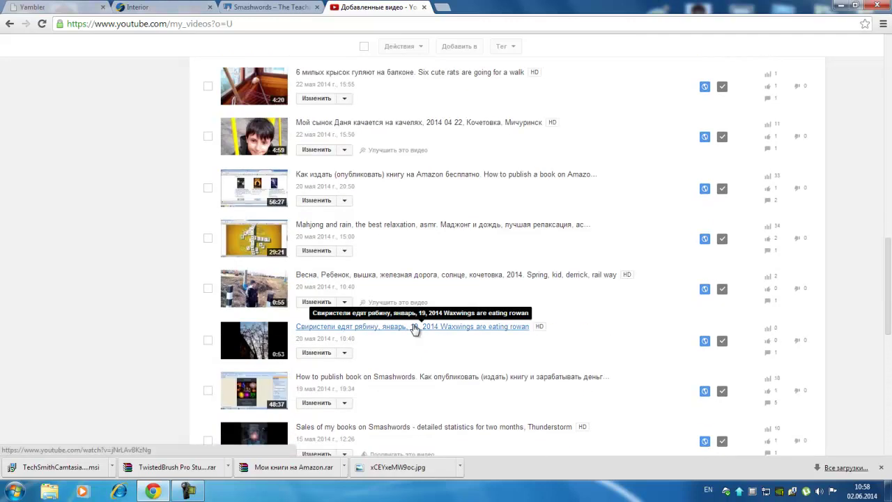
{"action": "scroll", "coordinate": [413, 328], "scroll_direction": "down", "scroll_amount": 2}
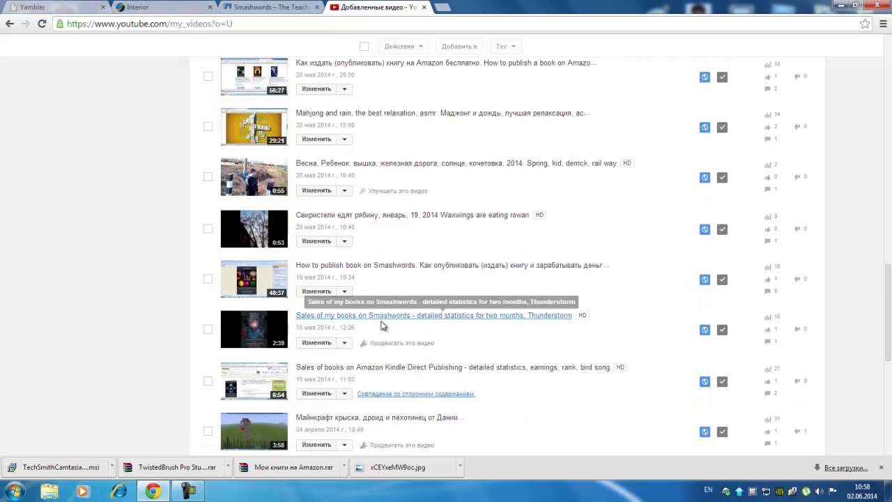
{"action": "scroll", "coordinate": [379, 362], "scroll_direction": "down", "scroll_amount": 6}
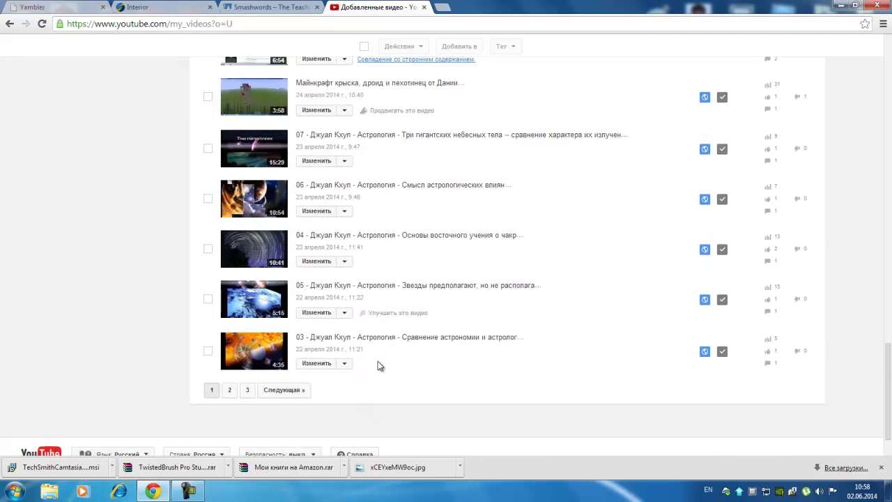
{"action": "left_click", "coordinate": [173, 10]}
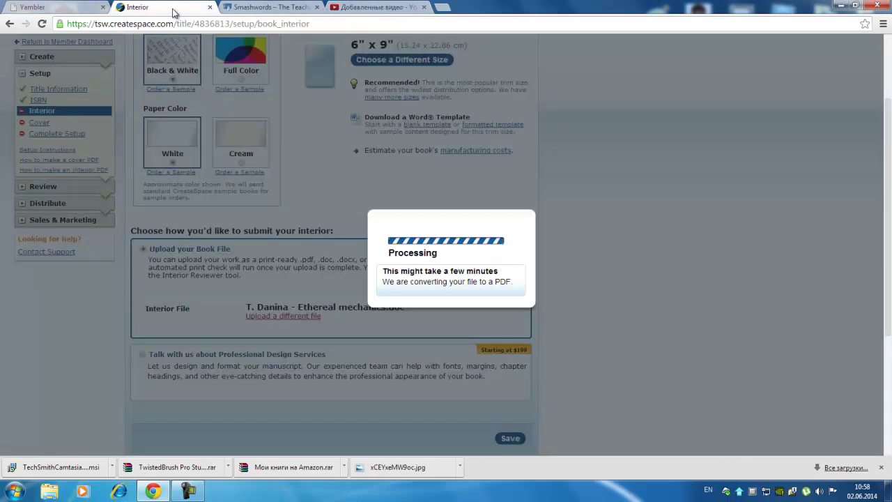
{"action": "left_click", "coordinate": [384, 9]}
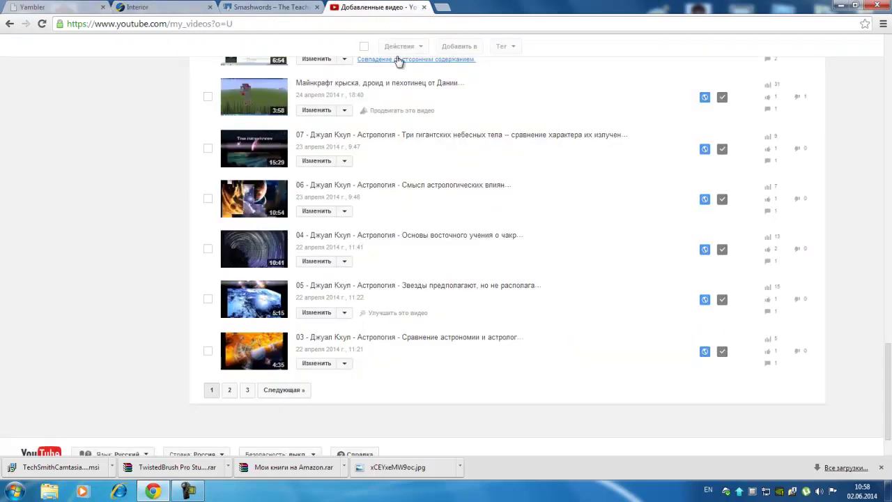
- Go to the Books - Djwhal Khul channel home page via the account panel's Мой канал link
{"action": "scroll", "coordinate": [627, 300], "scroll_direction": "up", "scroll_amount": 20}
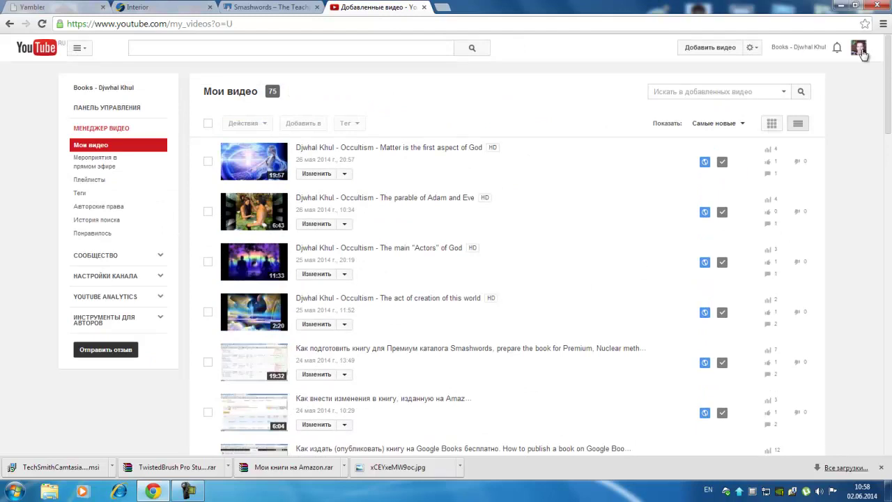
{"action": "left_click", "coordinate": [861, 53]}
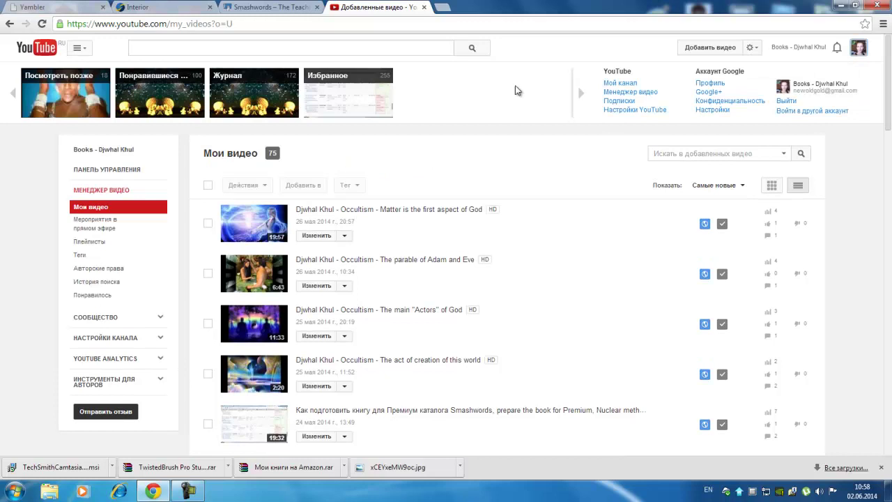
{"action": "left_click", "coordinate": [643, 91]}
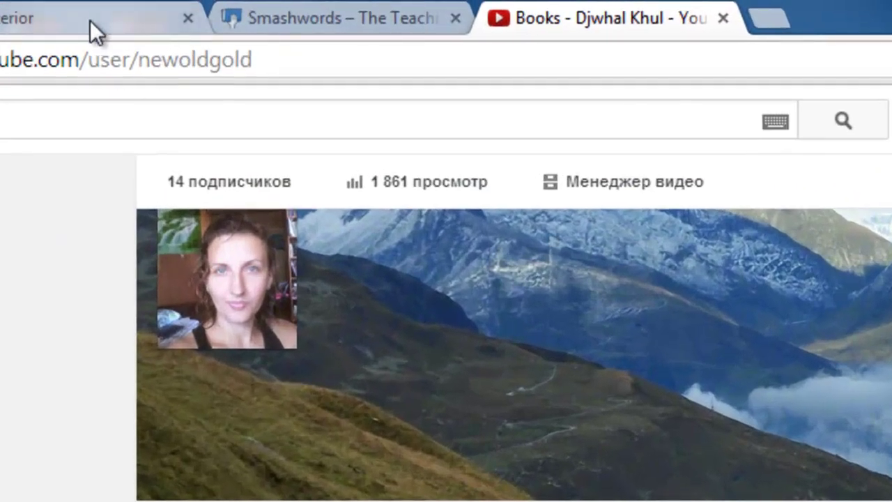
- Confirm the CreateSpace print check is still running, then browse the channel's activity feed
{"action": "left_click", "coordinate": [98, 27]}
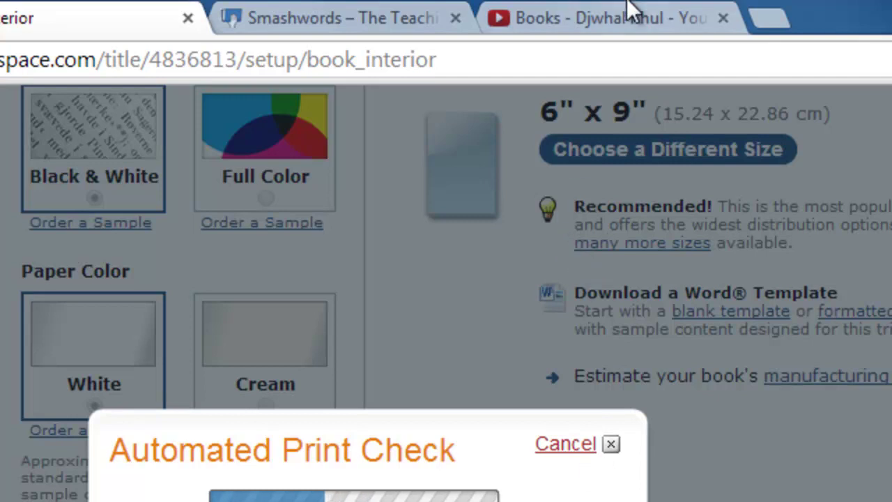
{"action": "left_click", "coordinate": [576, 19]}
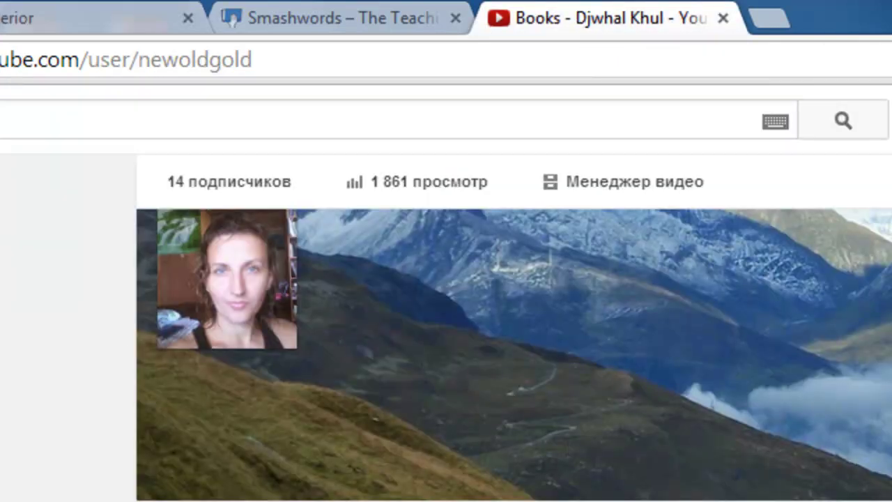
{"action": "scroll", "coordinate": [488, 348], "scroll_direction": "down", "scroll_amount": 10}
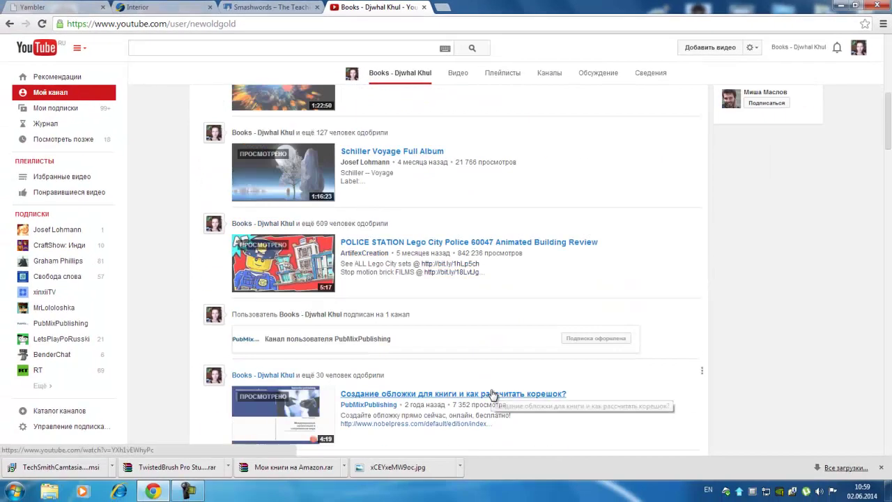
{"action": "scroll", "coordinate": [492, 394], "scroll_direction": "down", "scroll_amount": 2}
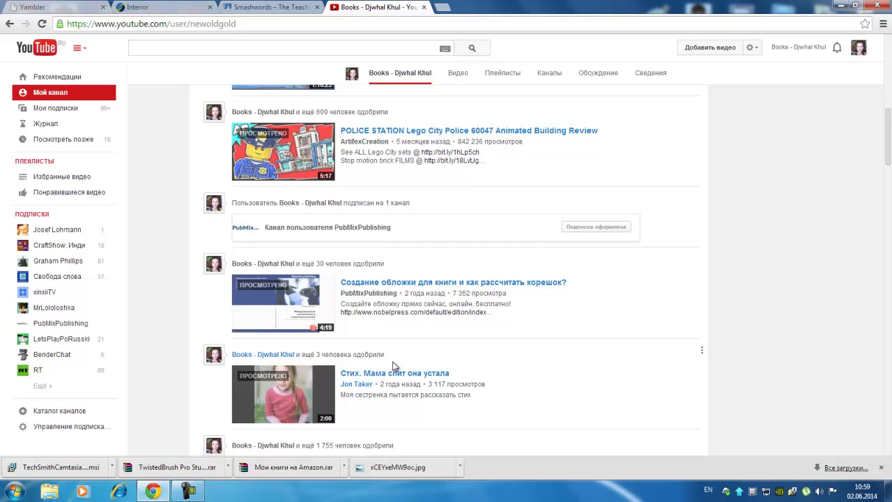
{"action": "scroll", "coordinate": [392, 365], "scroll_direction": "down", "scroll_amount": 7}
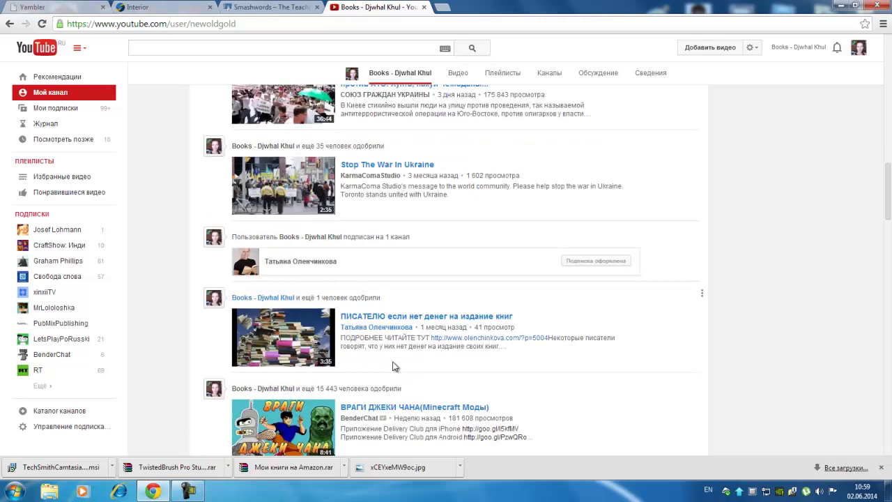
{"action": "scroll", "coordinate": [393, 366], "scroll_direction": "up", "scroll_amount": 2}
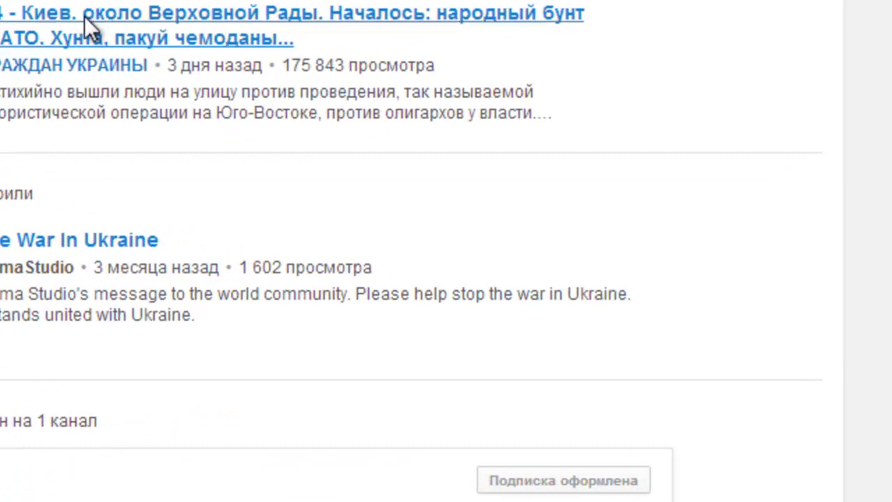
{"action": "scroll", "coordinate": [76, 63], "scroll_direction": "up", "scroll_amount": 5}
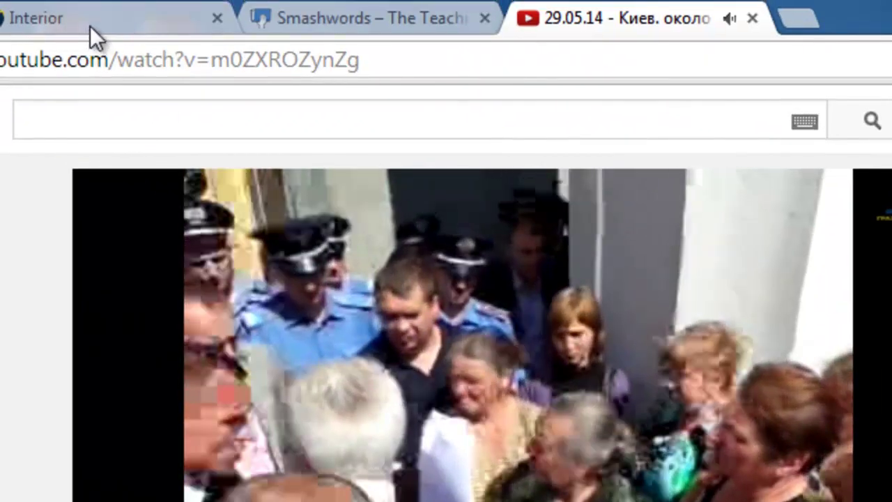
- Glance at the CreateSpace interior page, then keep watching the Kiev video, checking print-check progress
{"action": "left_click", "coordinate": [91, 18]}
{"action": "left_click", "coordinate": [564, 25]}
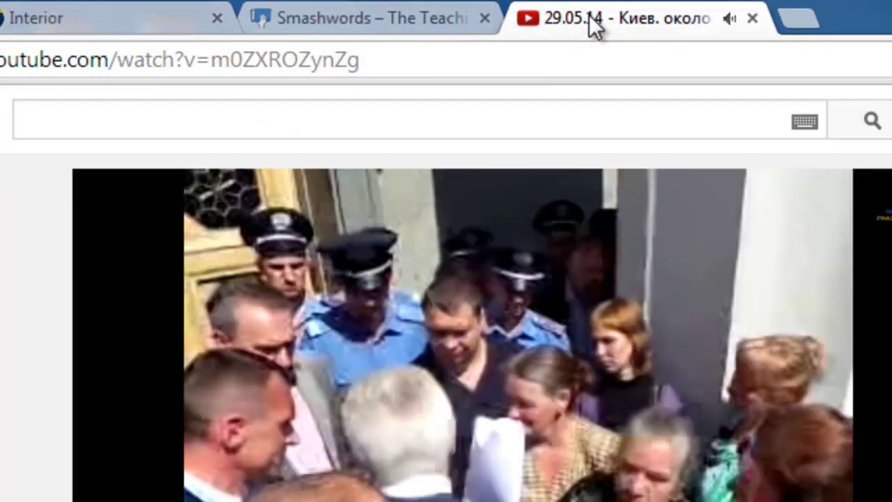
{"action": "scroll", "coordinate": [702, 425], "scroll_direction": "down", "scroll_amount": 2}
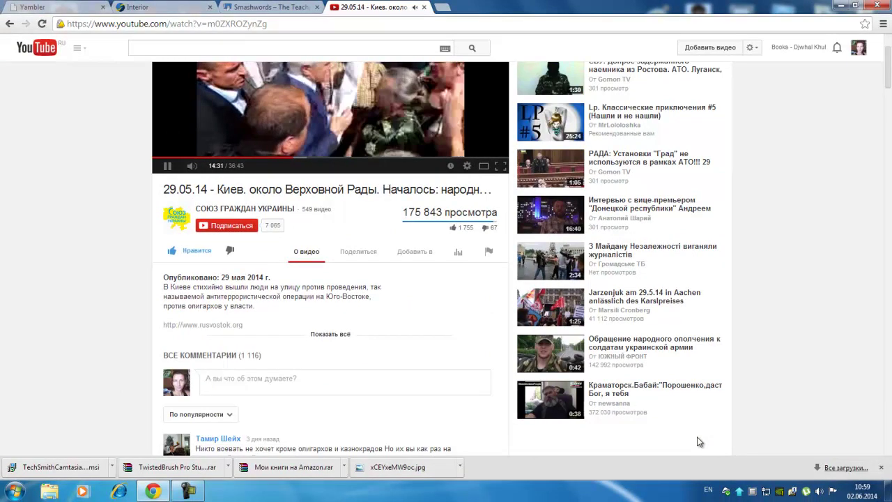
{"action": "scroll", "coordinate": [700, 441], "scroll_direction": "down", "scroll_amount": 2}
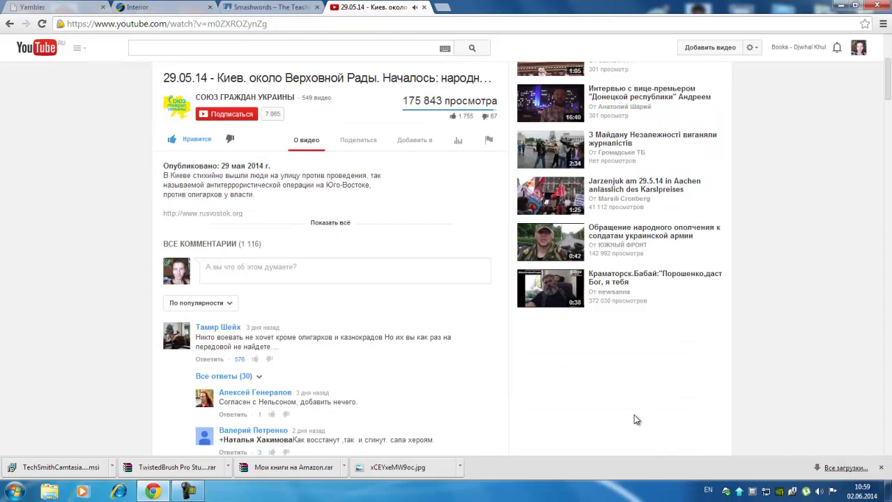
{"action": "scroll", "coordinate": [633, 419], "scroll_direction": "up", "scroll_amount": 3}
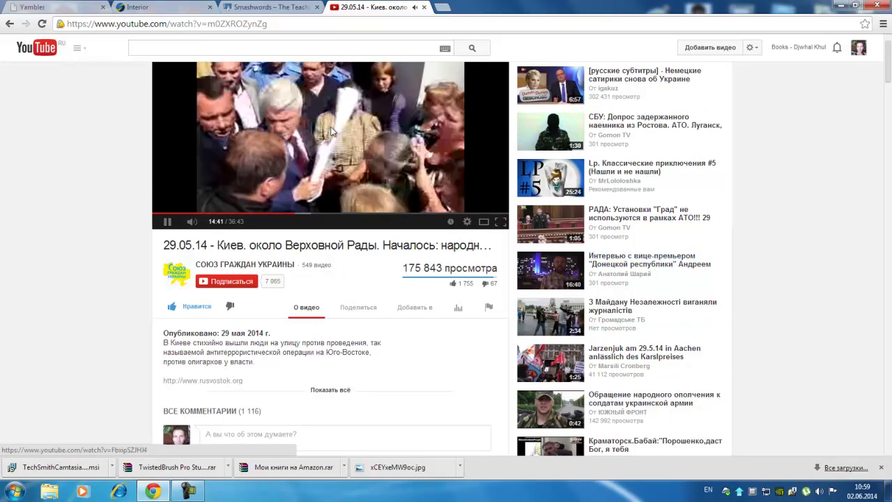
{"action": "left_click", "coordinate": [165, 14]}
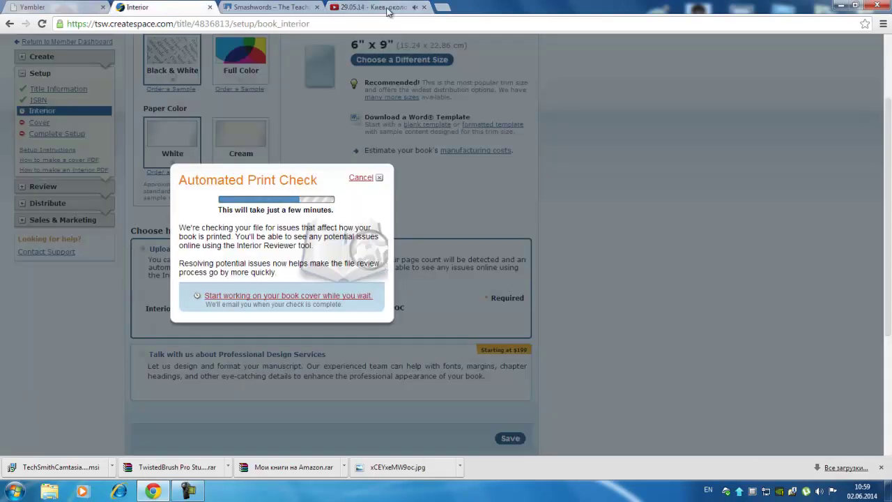
{"action": "left_click", "coordinate": [388, 11]}
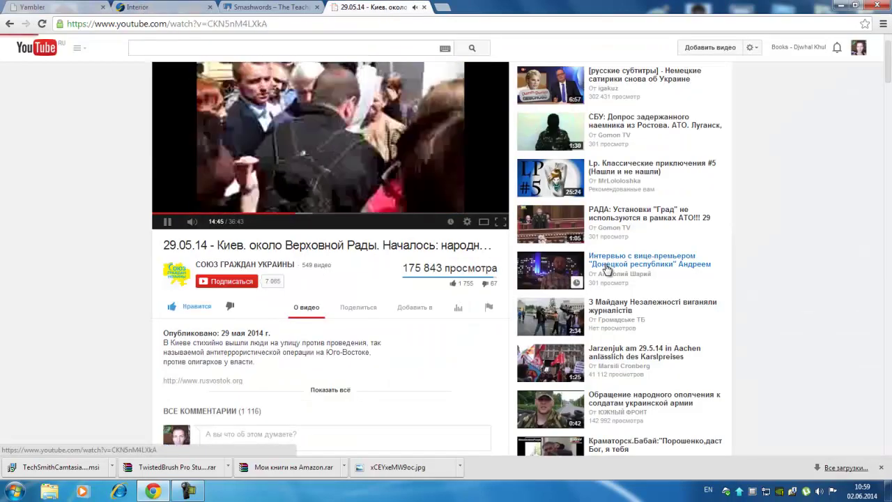
- Play the related interview video, checking on the CreateSpace print check in between
{"action": "left_click", "coordinate": [606, 268]}
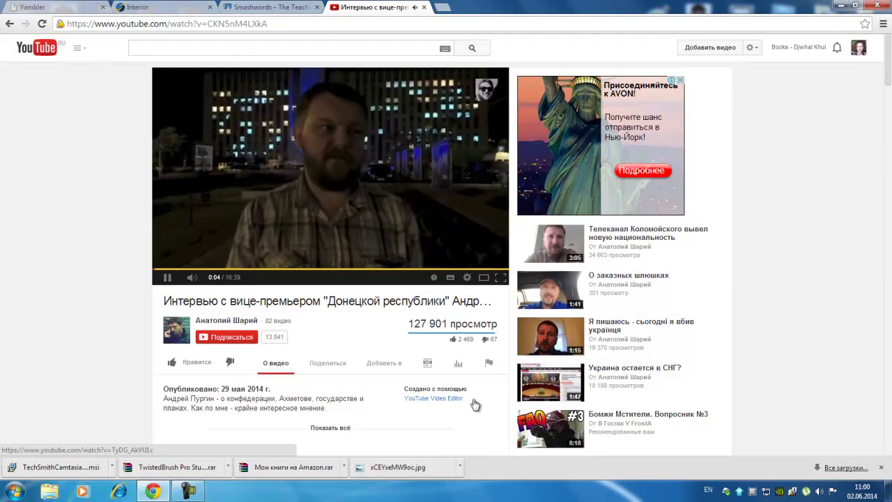
{"action": "left_click", "coordinate": [185, 9]}
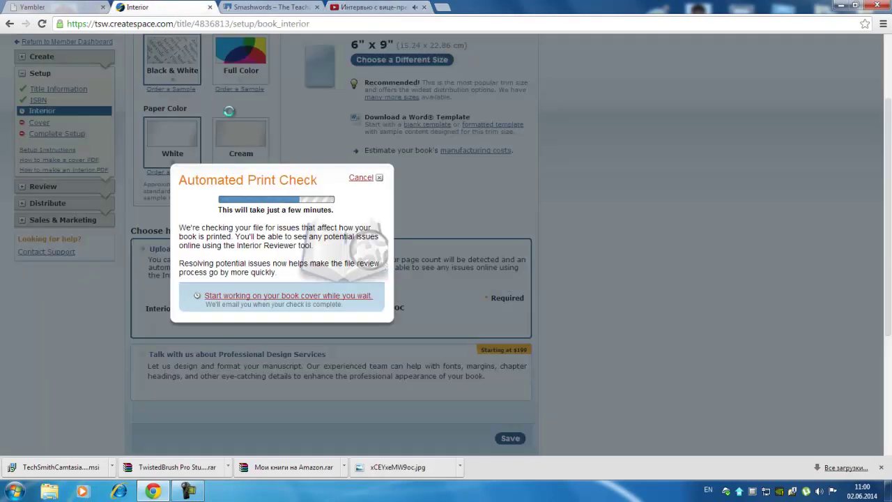
{"action": "left_click", "coordinate": [369, 7]}
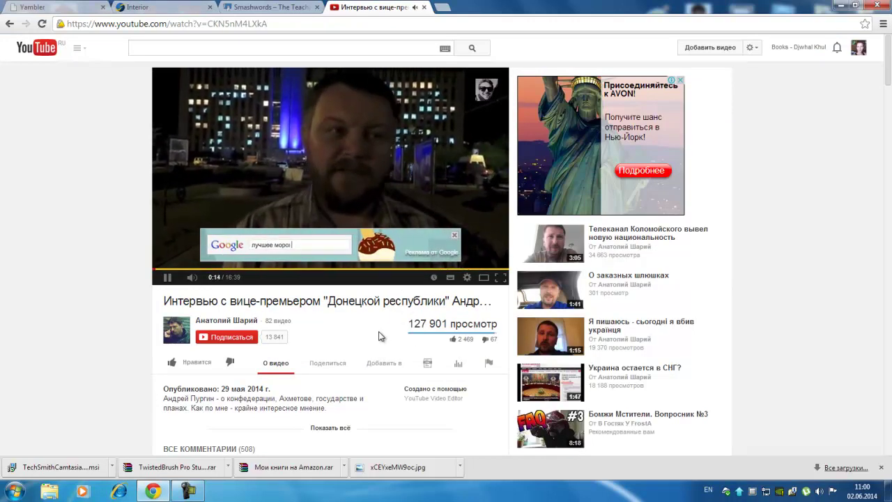
{"action": "scroll", "coordinate": [394, 337], "scroll_direction": "down", "scroll_amount": 3}
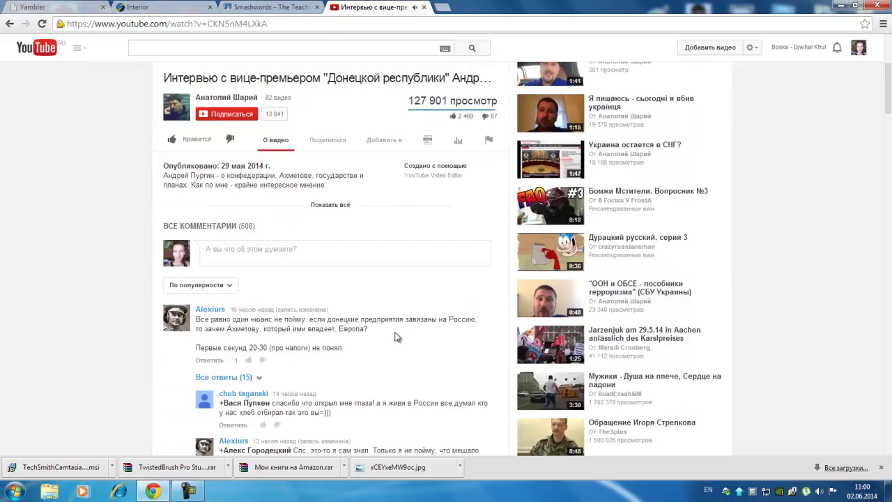
{"action": "scroll", "coordinate": [395, 337], "scroll_direction": "up", "scroll_amount": 3}
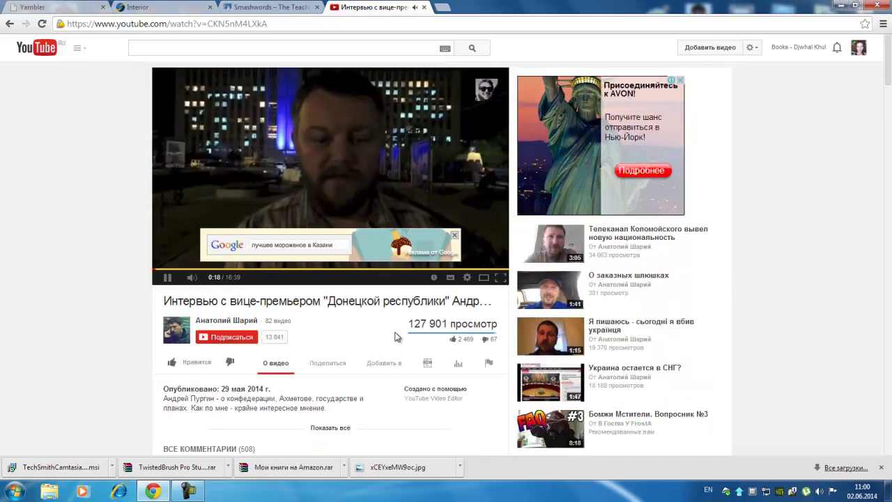
{"action": "left_click", "coordinate": [148, 7]}
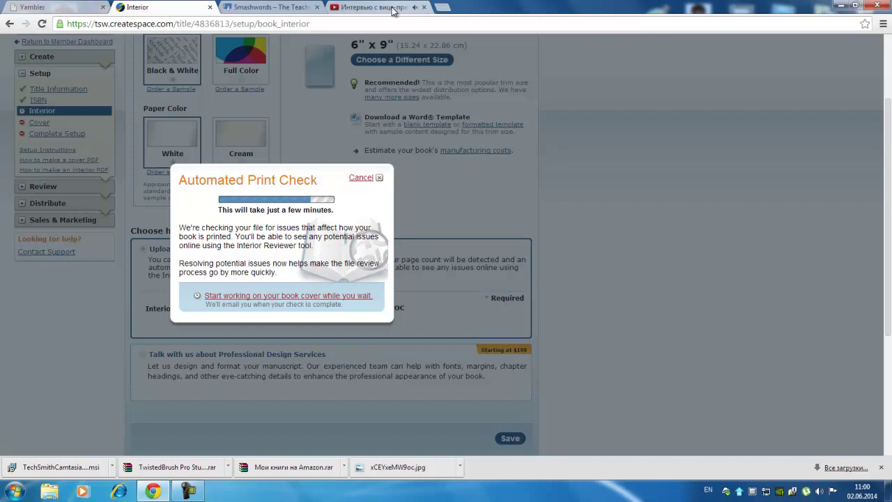
{"action": "left_click", "coordinate": [400, 5]}
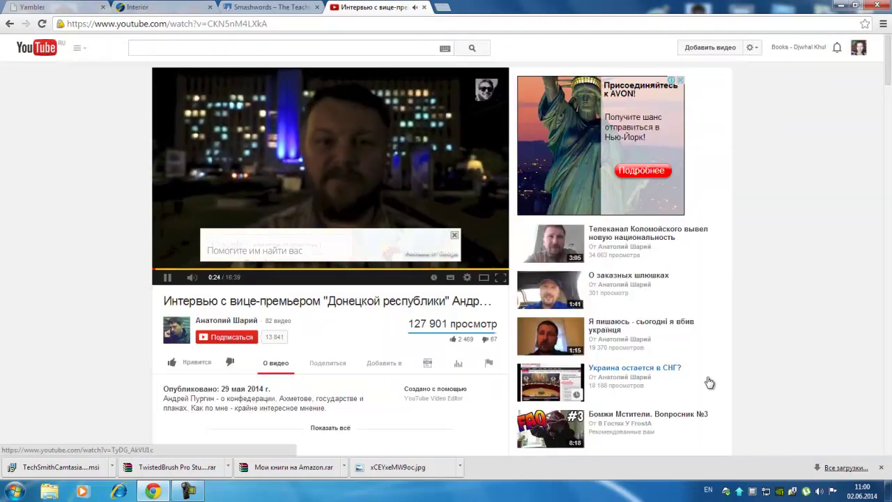
- Return to the Kyiv video, launch the YouTube Video Manager, and come back to CreateSpace's interior page
{"action": "left_click", "coordinate": [10, 24]}
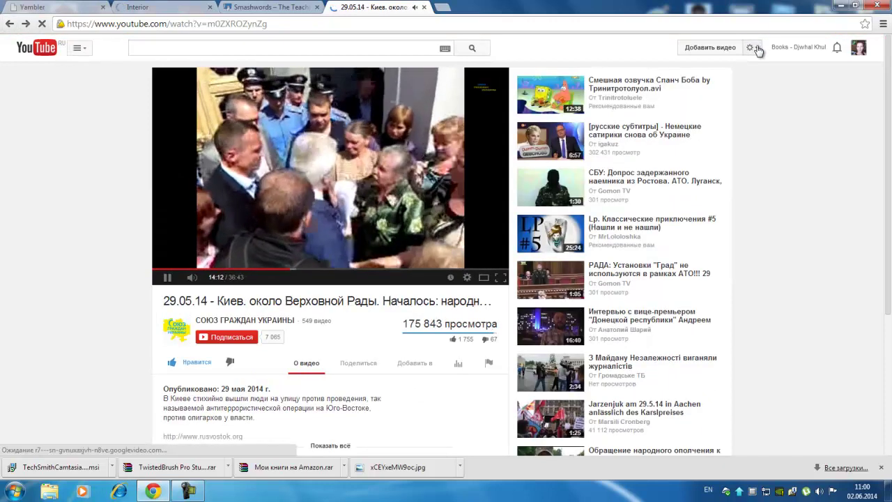
{"action": "left_click", "coordinate": [753, 47]}
{"action": "left_click", "coordinate": [732, 81]}
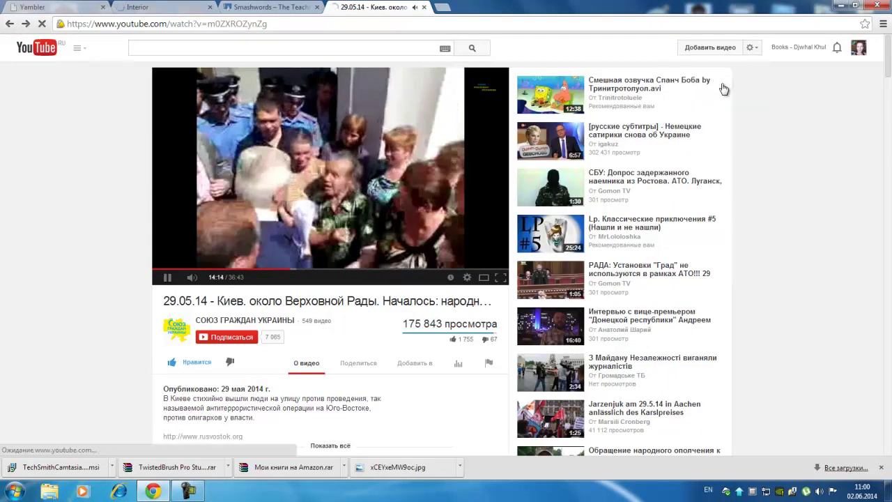
{"action": "left_click", "coordinate": [161, 10]}
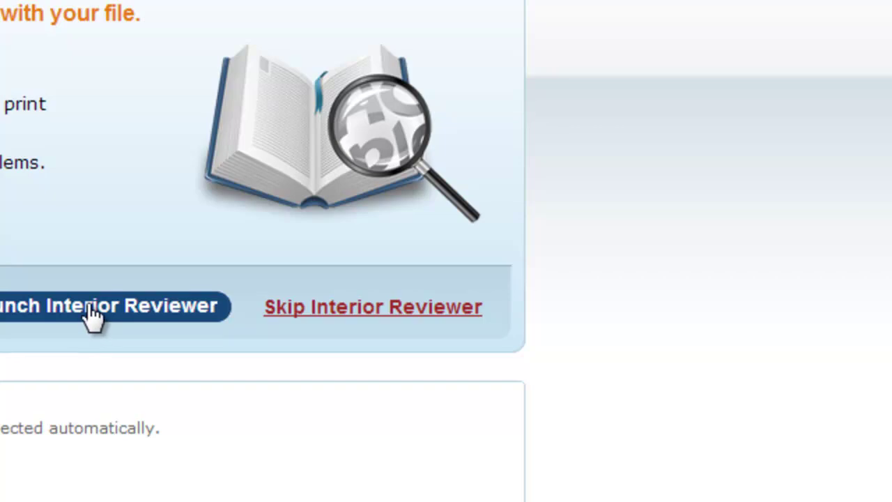
- Launch the Interior Reviewer and get started to see the 6" x 9" vs 8.5" x 11" auto-fix note
{"action": "left_click", "coordinate": [93, 317]}
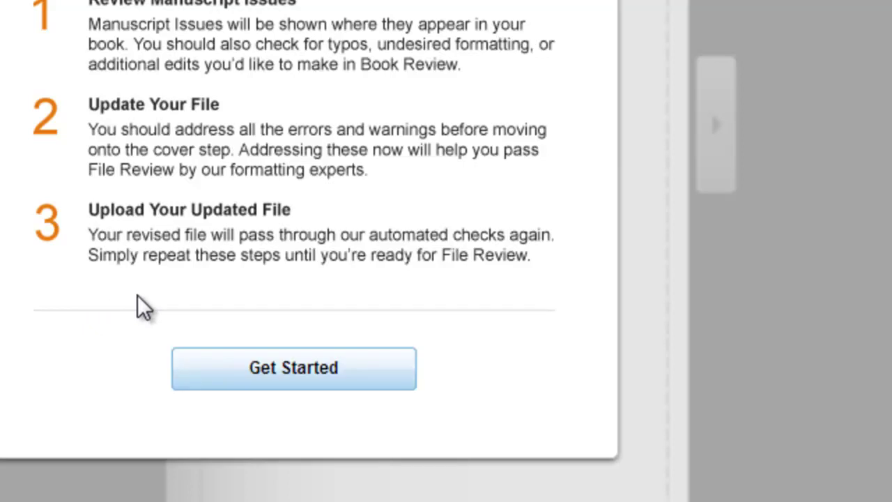
{"action": "left_click", "coordinate": [296, 376]}
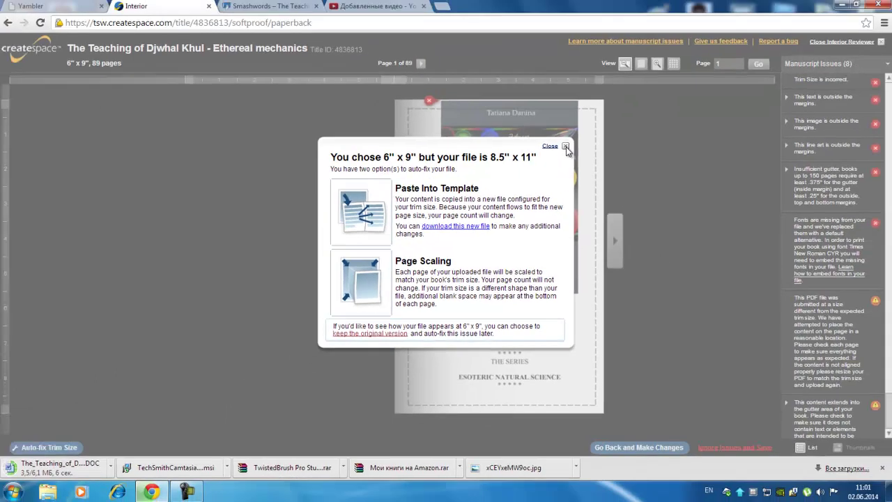
- Dismiss the trim-size auto-fix offer, inspect the cover-image issue, and start paging the proof
{"action": "left_click", "coordinate": [564, 147]}
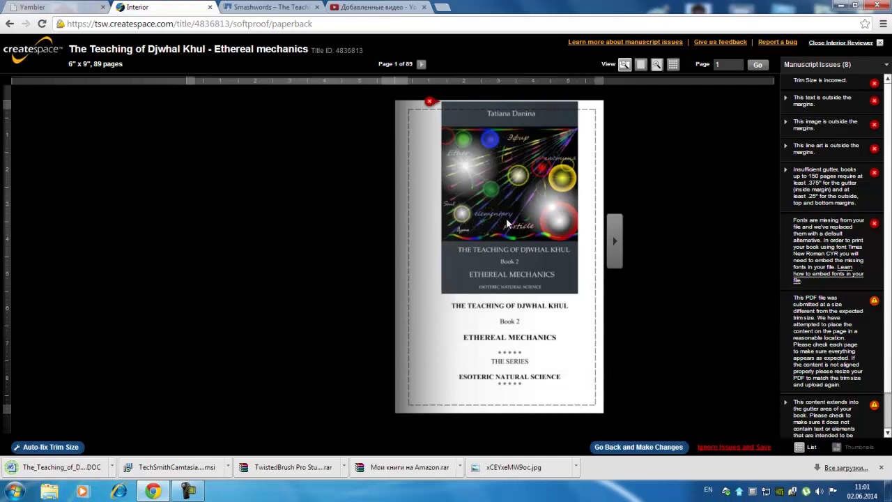
{"action": "left_click", "coordinate": [431, 103]}
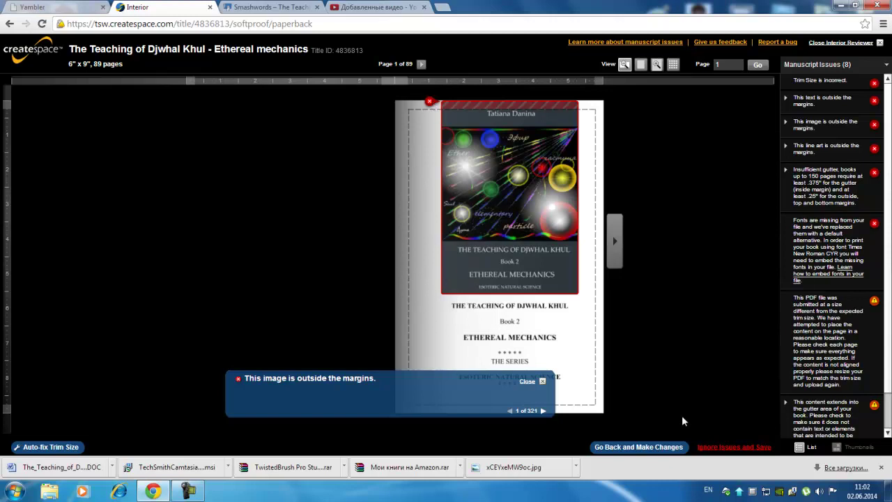
{"action": "left_click", "coordinate": [613, 241]}
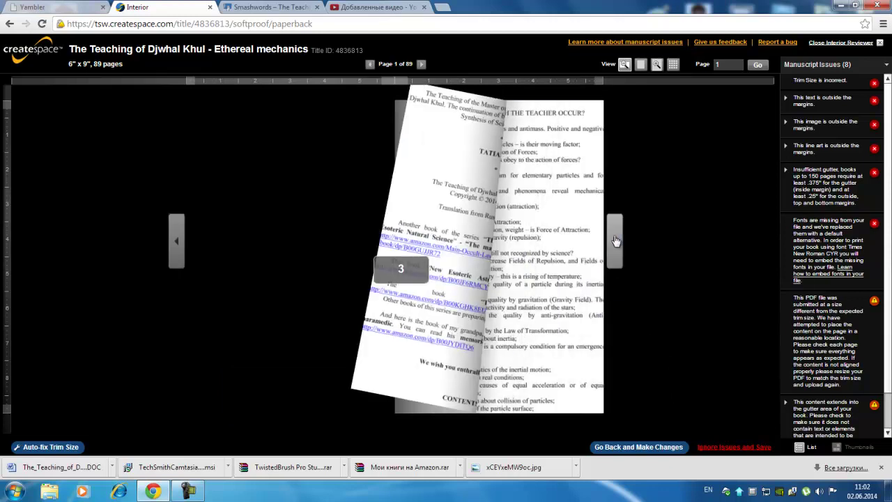
{"action": "left_click", "coordinate": [614, 241]}
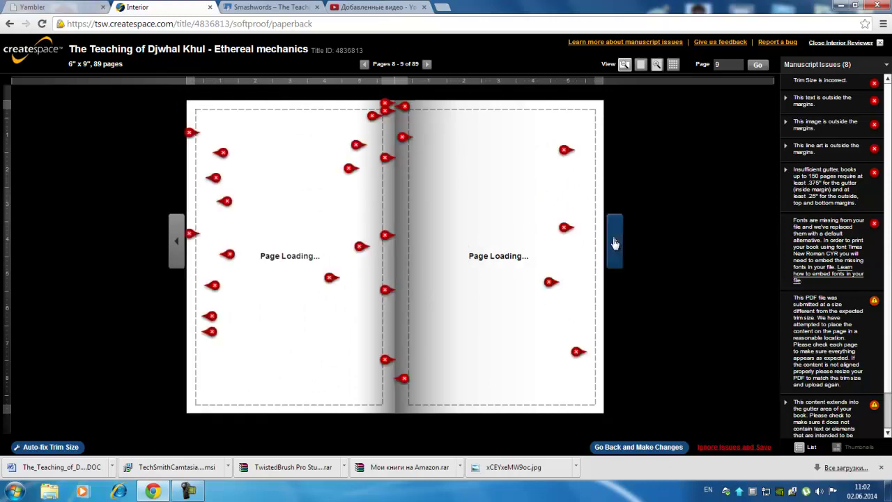
{"action": "left_click", "coordinate": [614, 242]}
- Page forward through the 6" x 9" proof to pages 40–41
{"action": "left_click", "coordinate": [614, 241]}
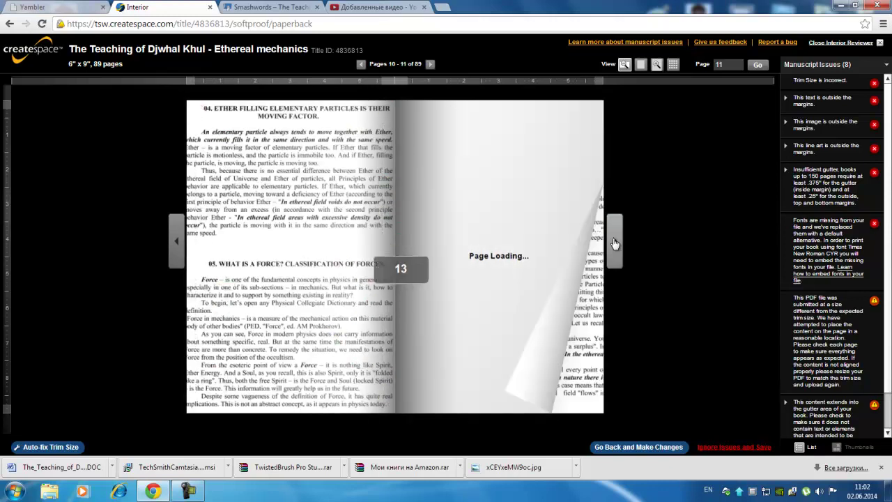
{"action": "left_click", "coordinate": [614, 241]}
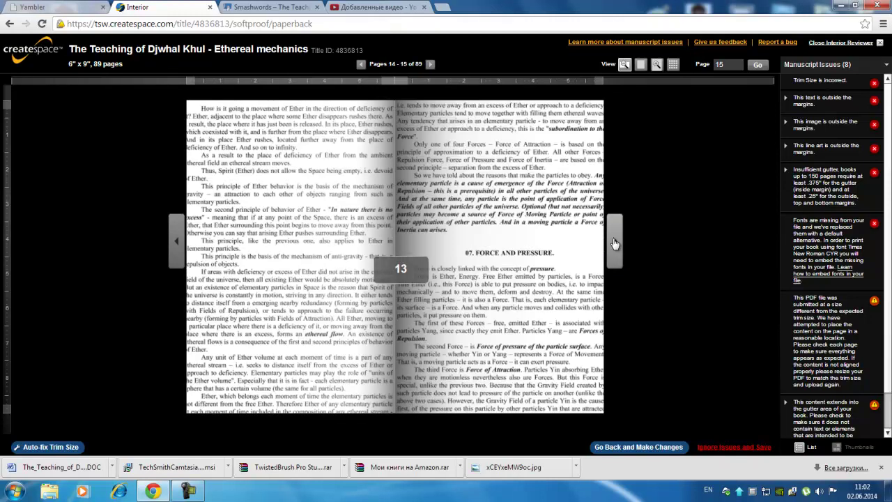
{"action": "left_click", "coordinate": [613, 242]}
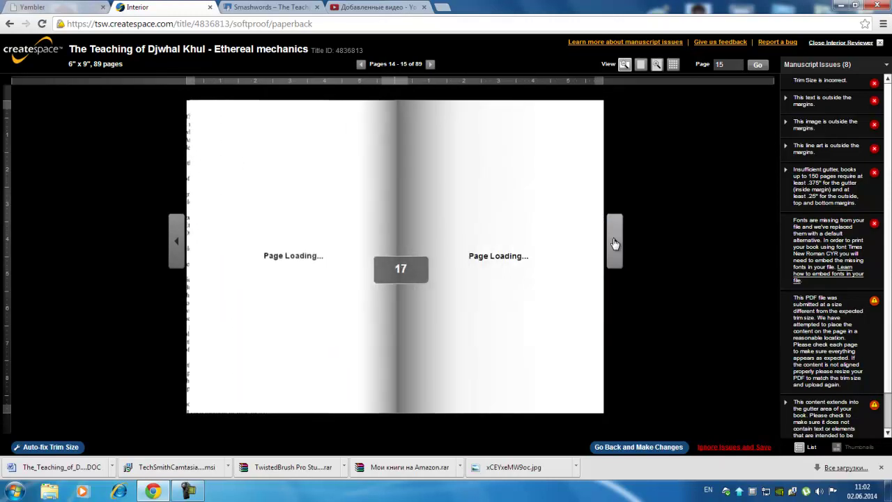
{"action": "left_click", "coordinate": [614, 242]}
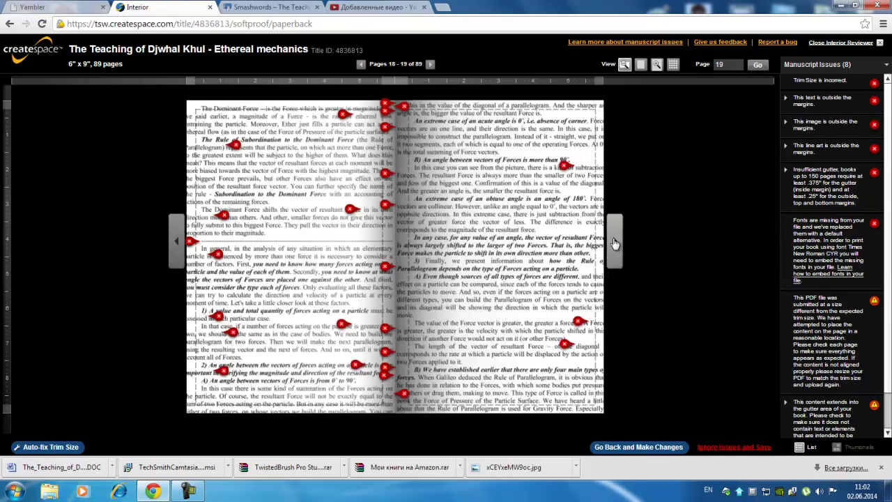
{"action": "left_click", "coordinate": [614, 242]}
{"action": "left_click", "coordinate": [614, 242]}
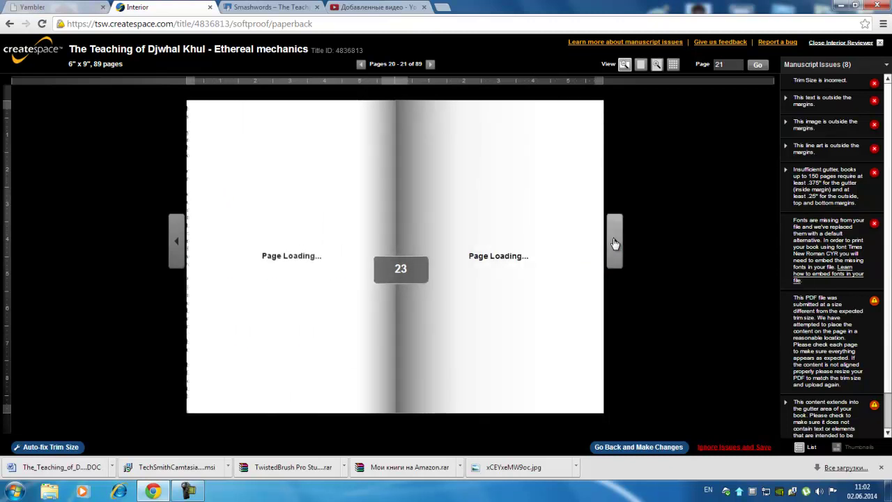
{"action": "left_click", "coordinate": [614, 242]}
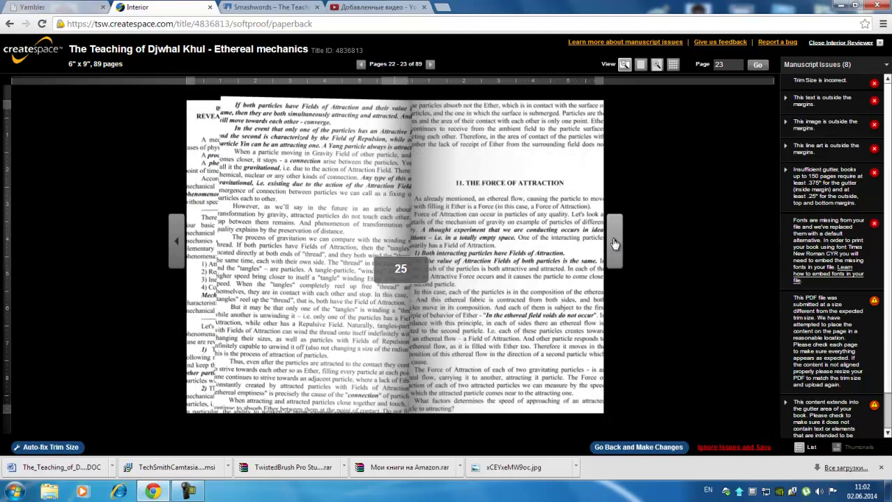
{"action": "left_click", "coordinate": [614, 242]}
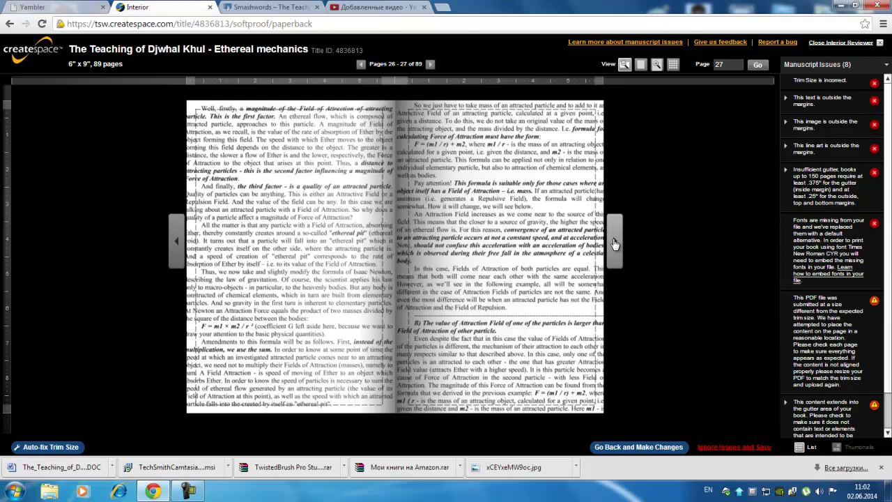
{"action": "left_click", "coordinate": [613, 242]}
{"action": "left_click", "coordinate": [614, 241]}
{"action": "left_click", "coordinate": [613, 242]}
{"action": "left_click", "coordinate": [614, 241]}
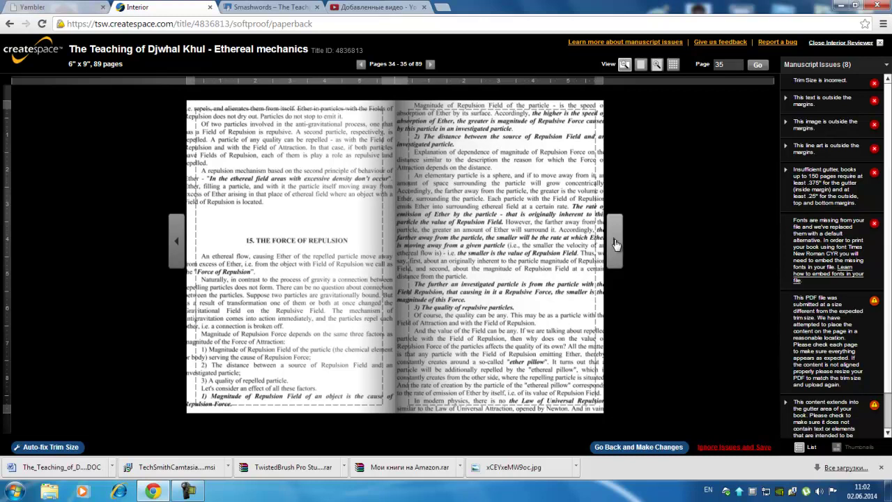
{"action": "left_click", "coordinate": [616, 243]}
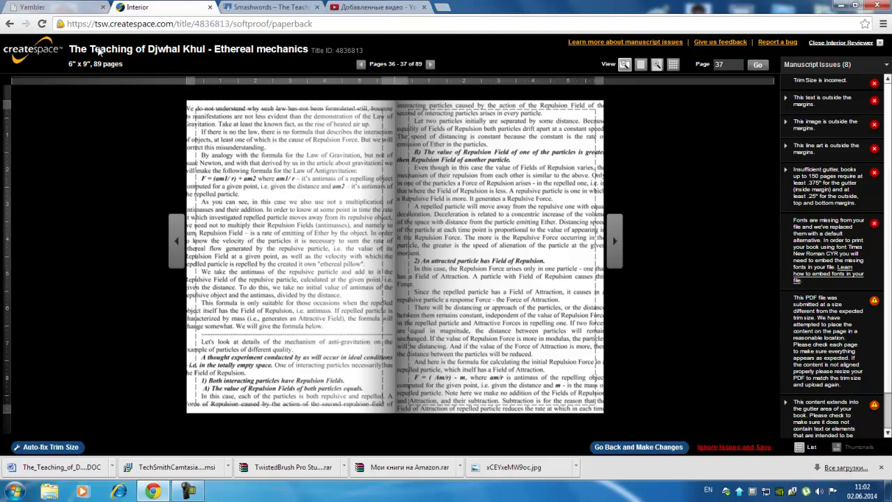
{"action": "left_click", "coordinate": [615, 251]}
{"action": "left_click", "coordinate": [615, 251]}
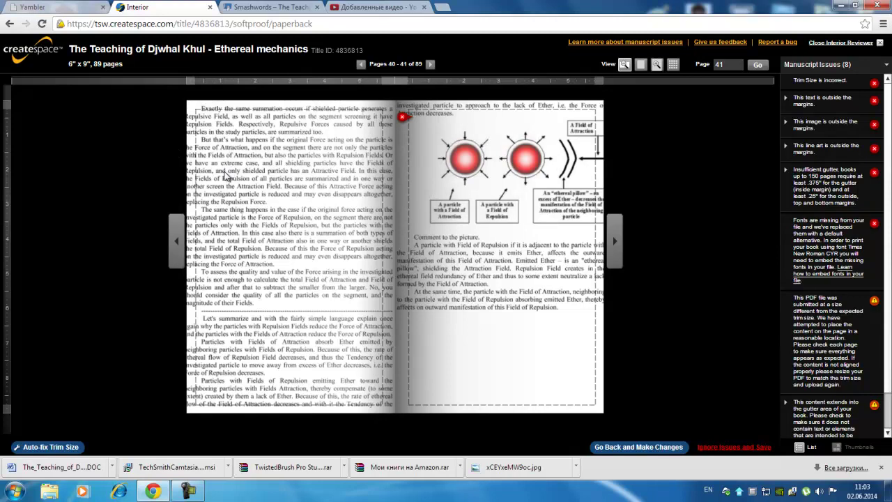
- Leave the reviewer and open the downloaded The_Teaching_of_Djwh-CSP_Size_Fix-06-02-14 Word file
{"action": "left_click", "coordinate": [639, 447]}
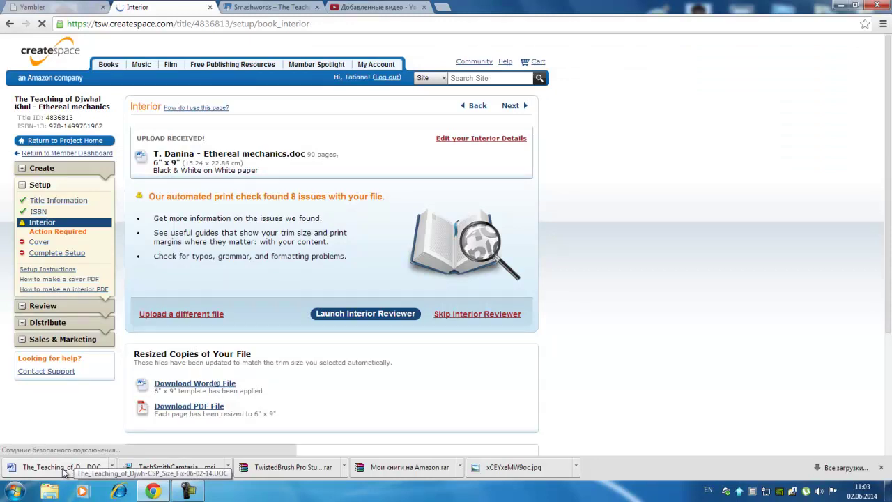
{"action": "left_click", "coordinate": [63, 469]}
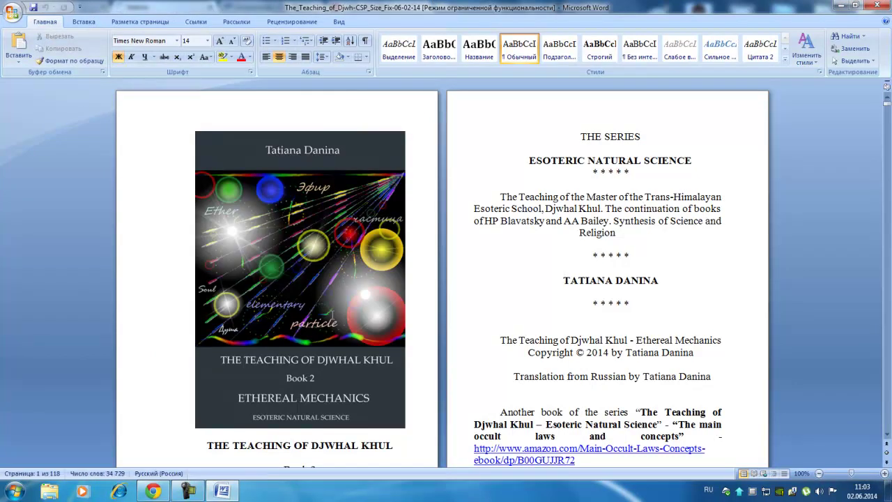
{"action": "scroll", "coordinate": [505, 341], "scroll_direction": "down", "scroll_amount": 4}
{"action": "scroll", "coordinate": [506, 341], "scroll_direction": "down", "scroll_amount": 10}
{"action": "scroll", "coordinate": [502, 341], "scroll_direction": "down", "scroll_amount": 19}
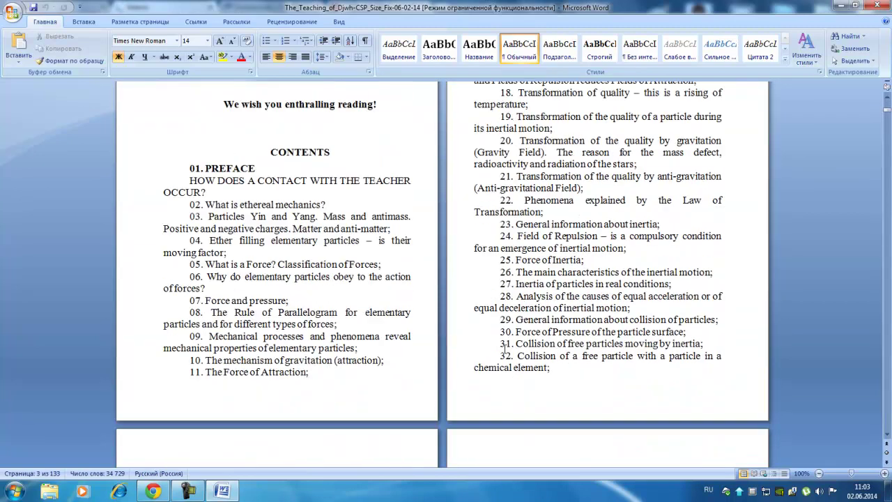
{"action": "scroll", "coordinate": [503, 350], "scroll_direction": "down", "scroll_amount": 4}
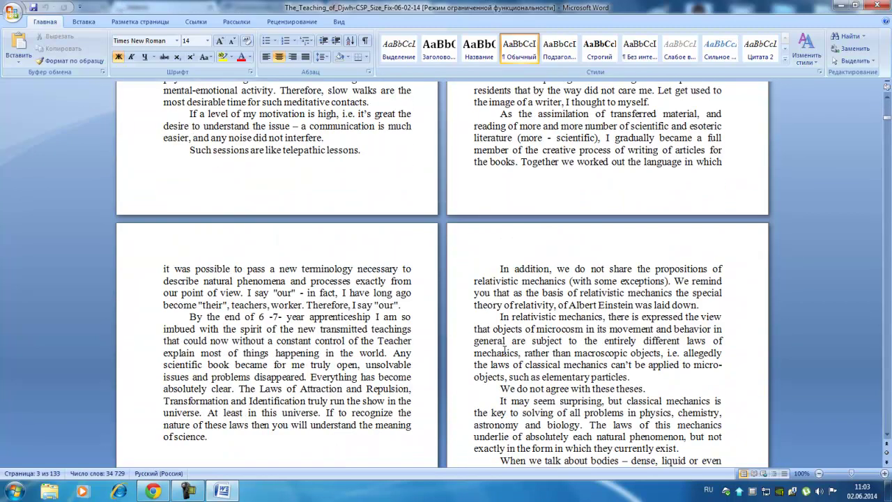
{"action": "scroll", "coordinate": [505, 350], "scroll_direction": "down", "scroll_amount": 13}
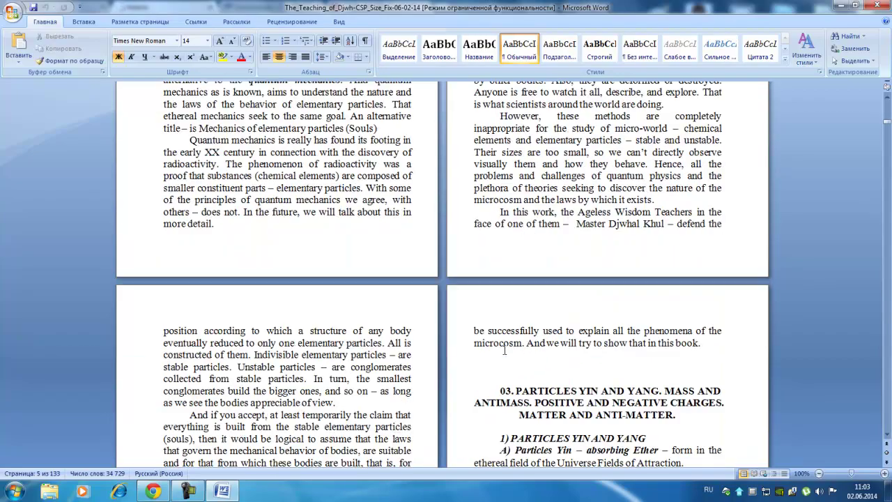
{"action": "scroll", "coordinate": [503, 350], "scroll_direction": "down", "scroll_amount": 17}
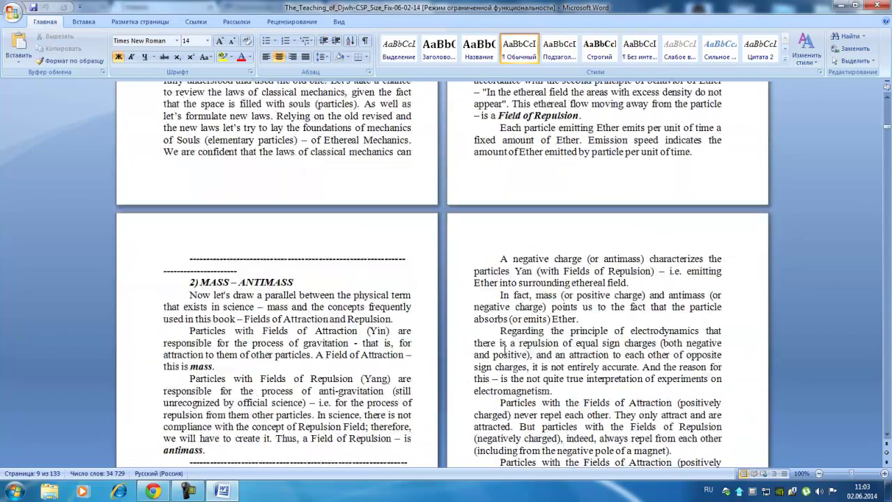
{"action": "scroll", "coordinate": [503, 349], "scroll_direction": "down", "scroll_amount": 3}
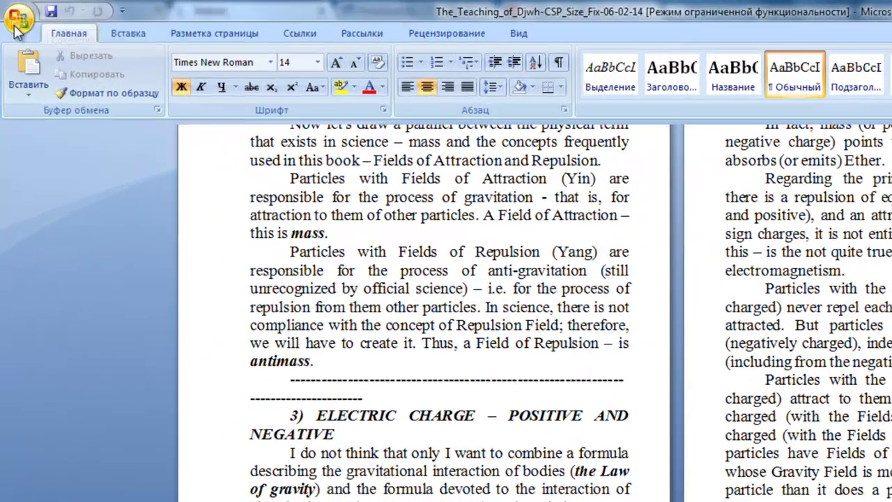
- Save a Word 97-2003 copy to the Desktop as 'The Teaching of Djwhal Khul - Ethereal mechanics', then minimize Word
{"action": "left_click", "coordinate": [13, 12]}
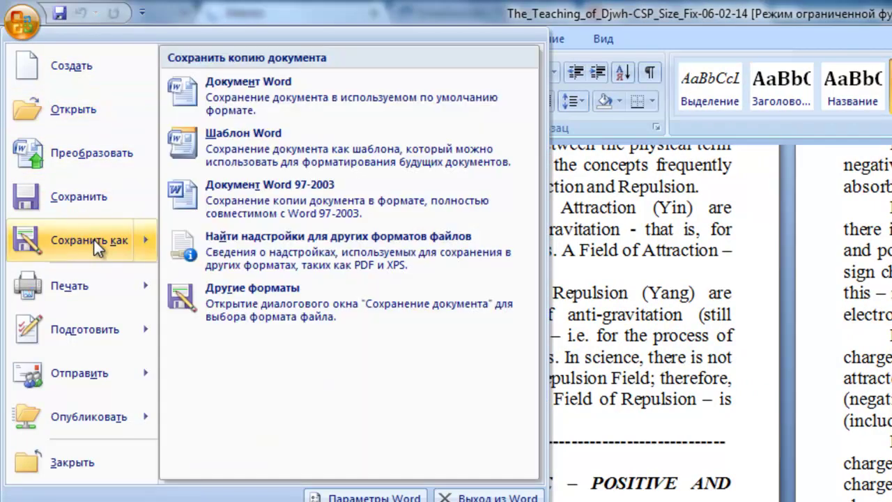
{"action": "left_click", "coordinate": [93, 238]}
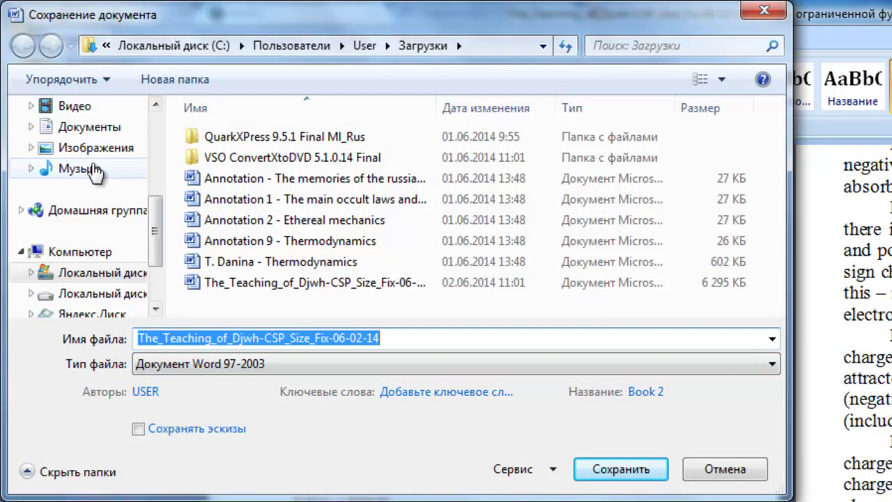
{"action": "left_click_drag", "start_coordinate": [152, 237], "coordinate": [151, 169]}
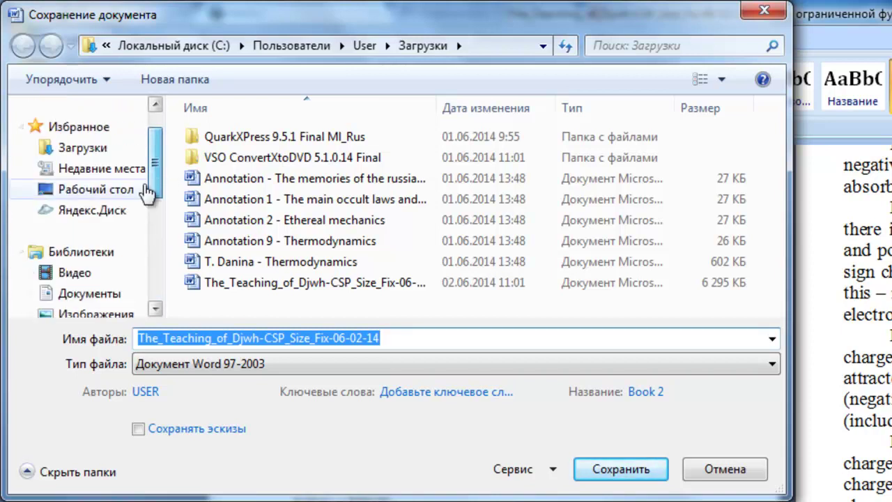
{"action": "left_click", "coordinate": [56, 179]}
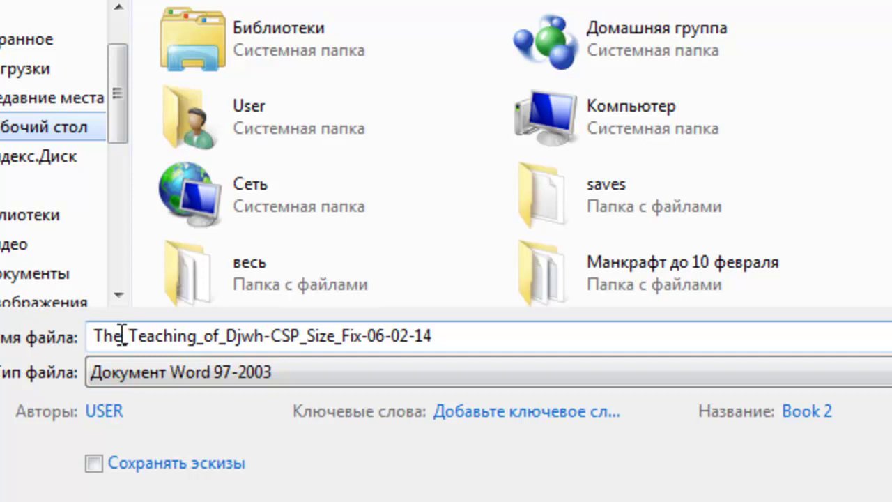
{"action": "double_click", "coordinate": [282, 344]}
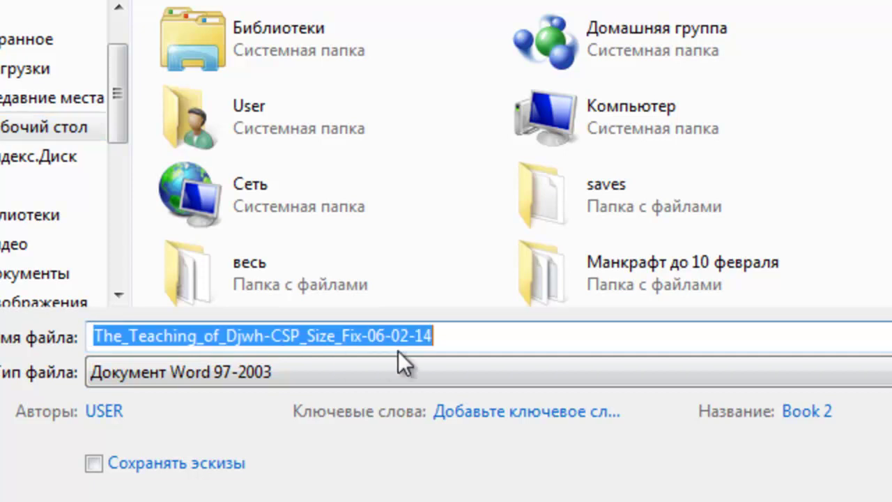
{"action": "key", "text": "BackSpace"}
{"action": "type", "text": "The "}
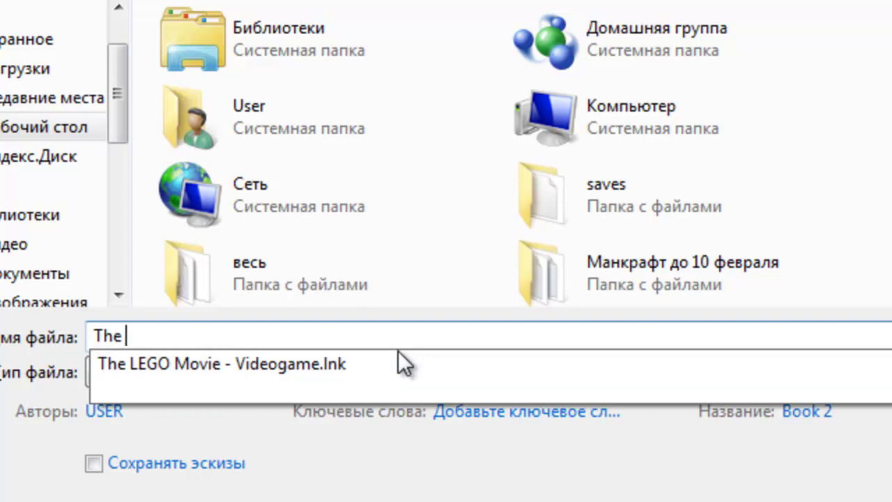
{"action": "type", "text": "Teachin"}
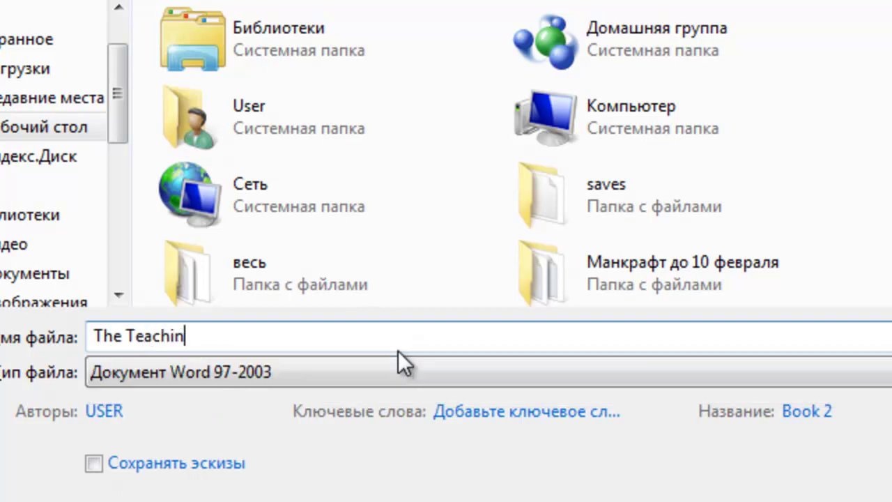
{"action": "type", "text": "g of D"}
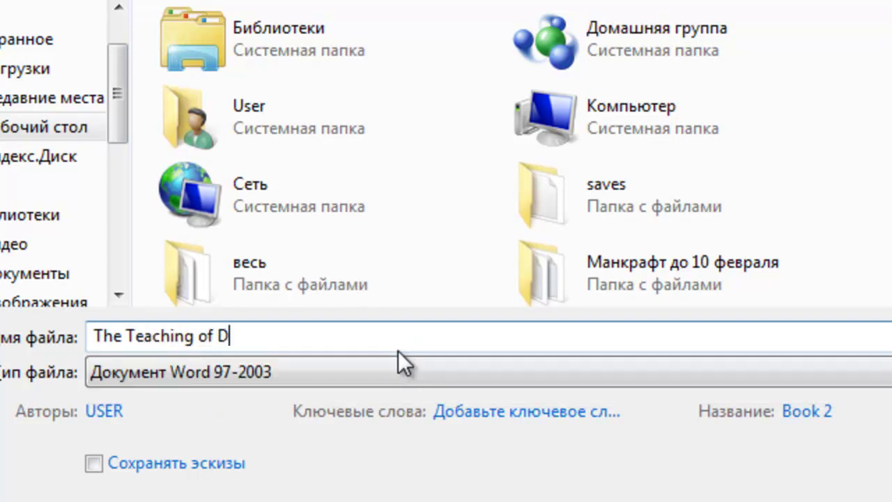
{"action": "type", "text": "jwhal K"}
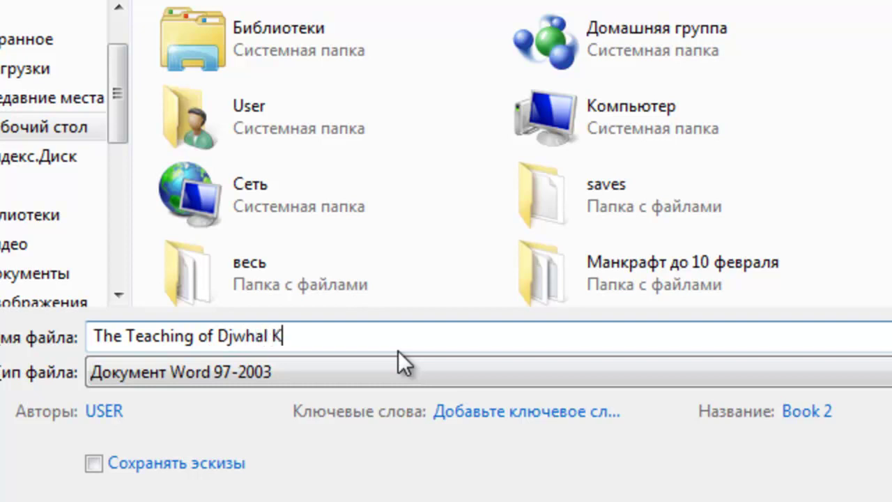
{"action": "type", "text": "hul - Et"}
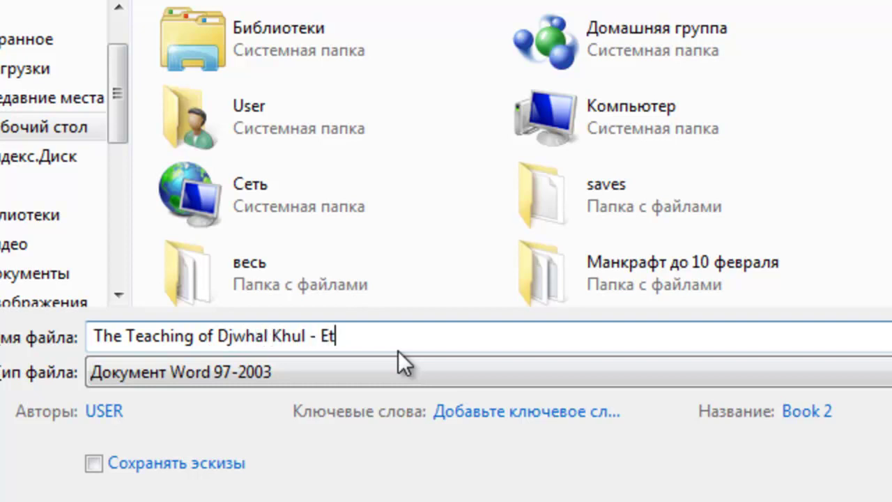
{"action": "type", "text": "hereal mechanics"}
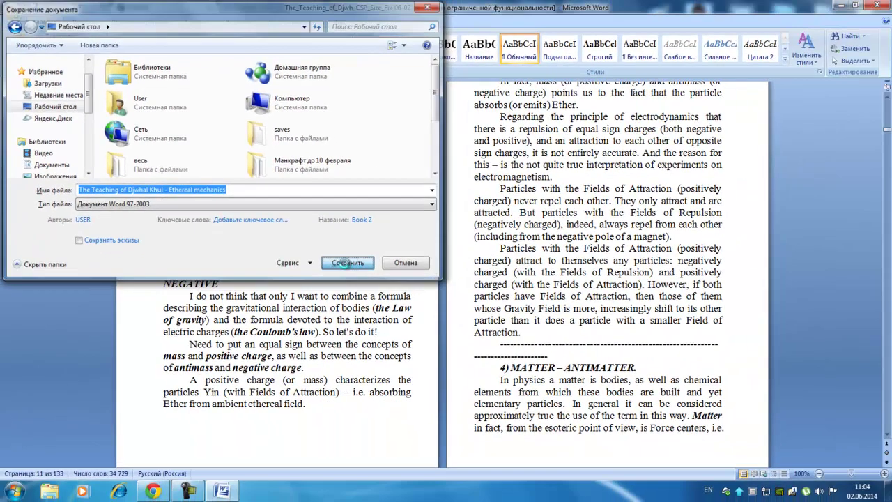
{"action": "left_click", "coordinate": [529, 375]}
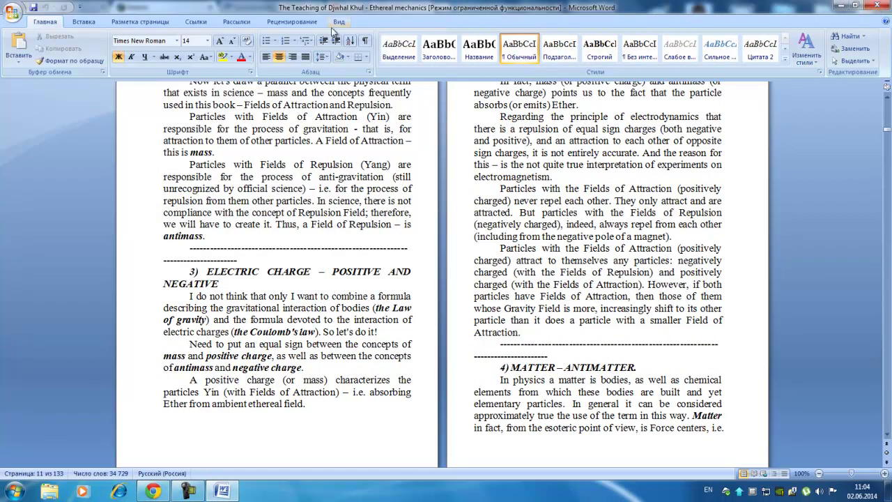
{"action": "left_click", "coordinate": [844, 5]}
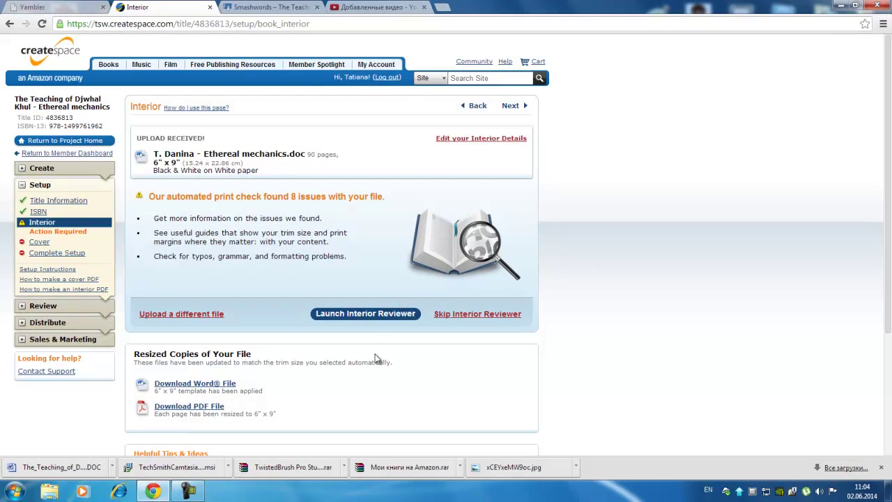
- Choose 'Upload a different file' to bring back the interior upload form with 6" x 9" trim
{"action": "left_click", "coordinate": [195, 319]}
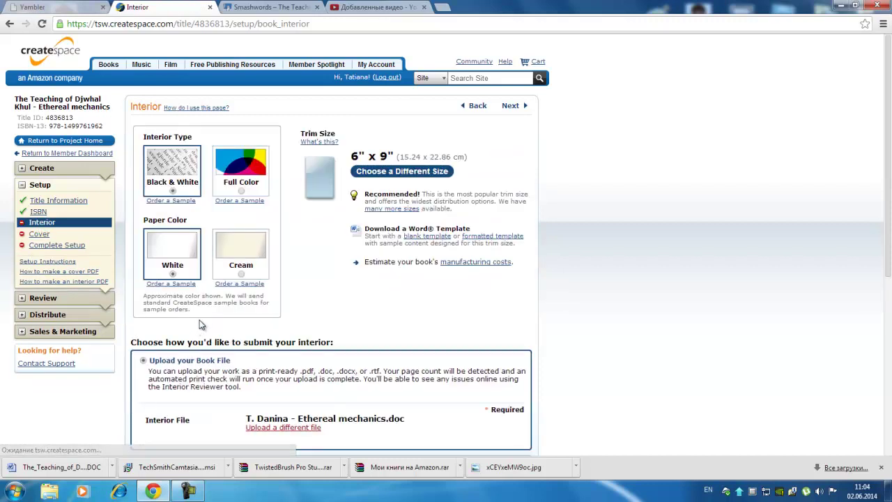
{"action": "scroll", "coordinate": [359, 365], "scroll_direction": "down", "scroll_amount": 1}
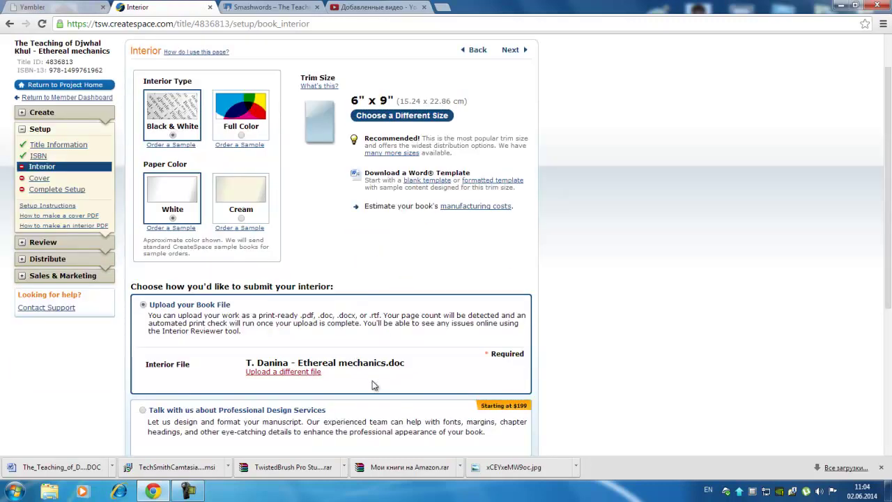
{"action": "left_click", "coordinate": [288, 373]}
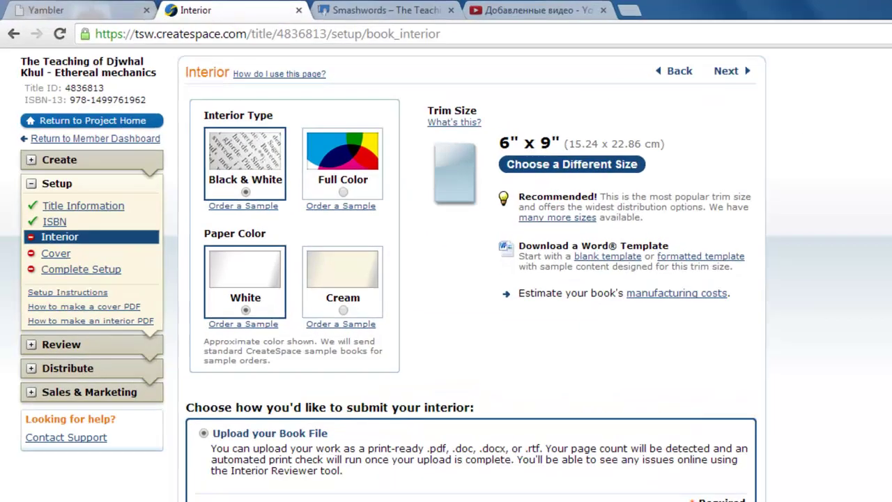
- Browse to the Desktop and pick 'The Teaching of Djwhal Khul - Ethereal mechanics' as the interior file
{"action": "left_click", "coordinate": [378, 366]}
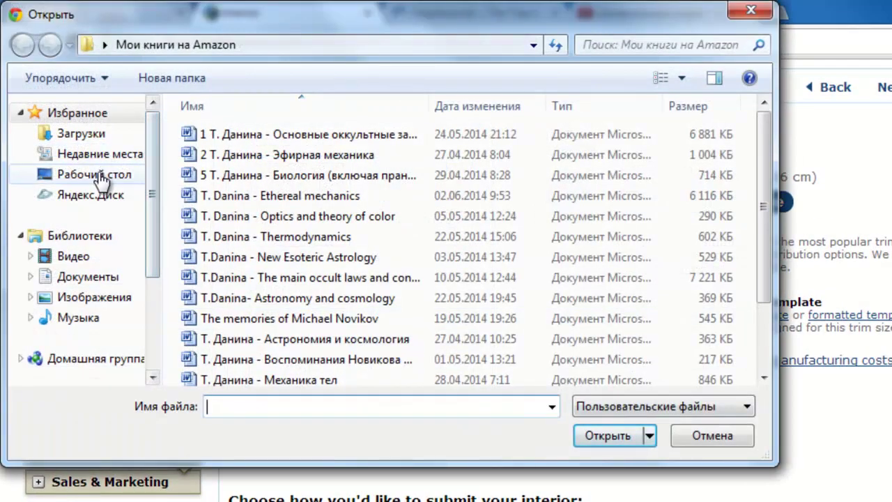
{"action": "left_click_drag", "start_coordinate": [768, 190], "coordinate": [766, 353]}
{"action": "key", "text": "alt+Up"}
{"action": "left_click_drag", "start_coordinate": [764, 188], "coordinate": [766, 353]}
{"action": "double_click", "coordinate": [310, 351]}
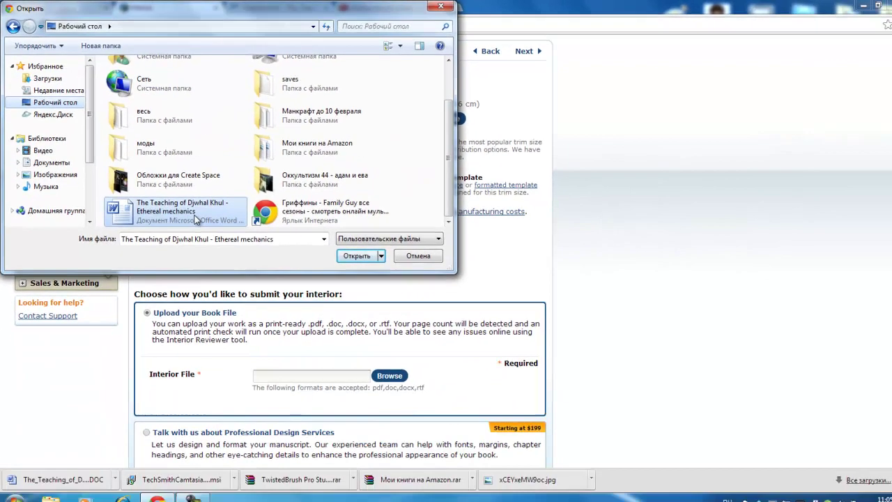
{"action": "scroll", "coordinate": [590, 372], "scroll_direction": "down", "scroll_amount": 3}
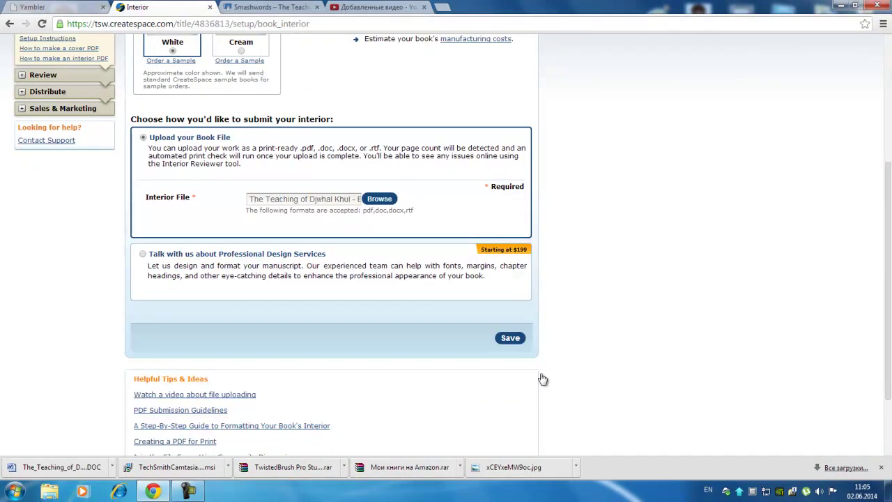
- Save the new interior to start the automated print check, then switch to YouTube's My Videos
{"action": "left_click", "coordinate": [507, 338]}
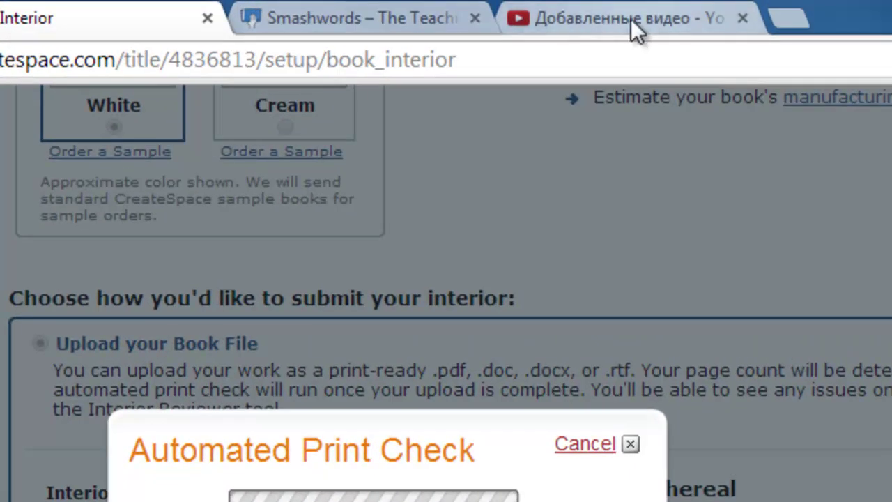
{"action": "left_click", "coordinate": [474, 11]}
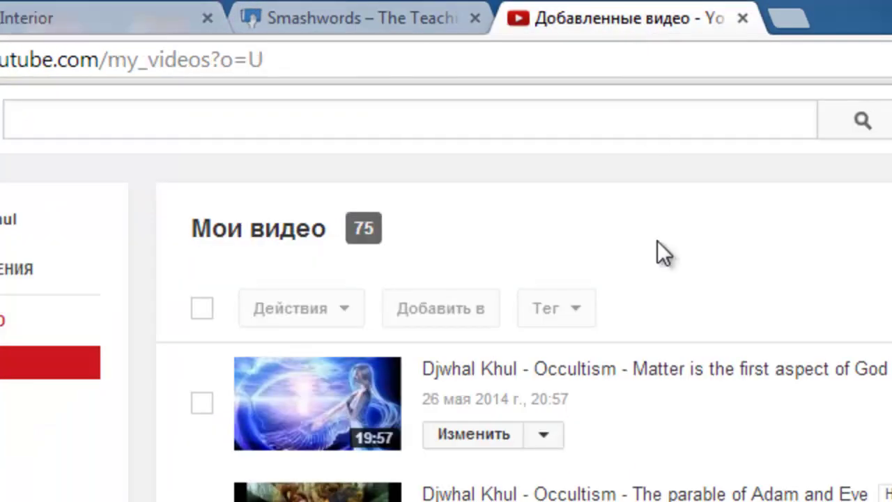
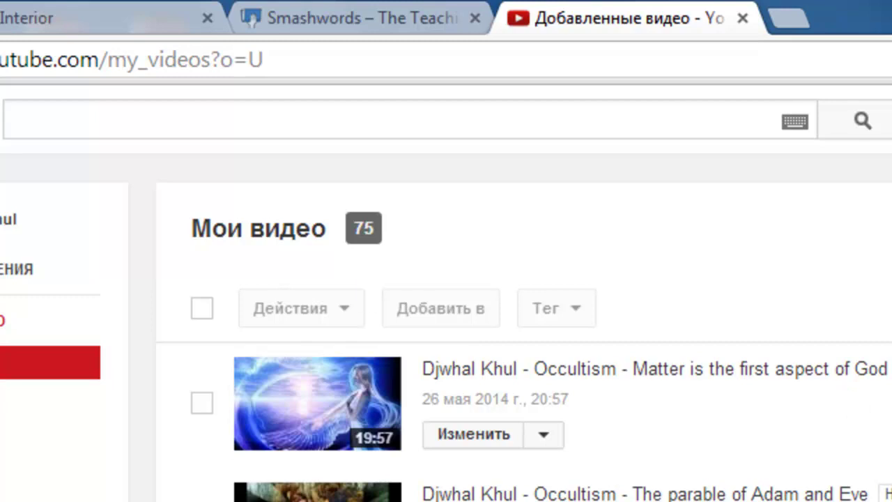
- Check on the CreateSpace print check, then return to the uploaded videos list
{"action": "left_click", "coordinate": [34, 23]}
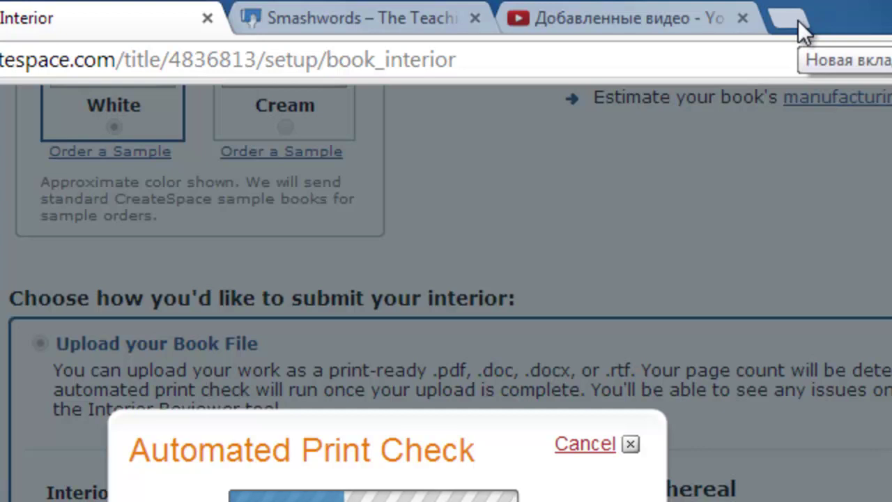
{"action": "left_click", "coordinate": [588, 15]}
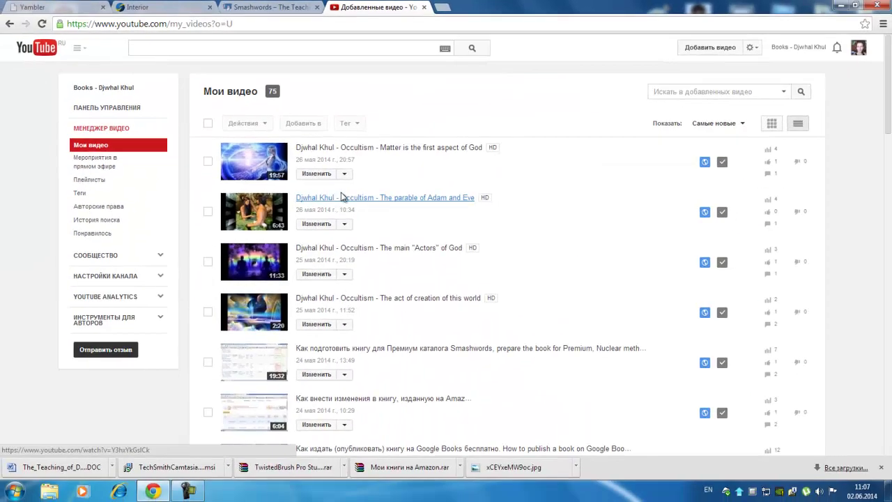
{"action": "scroll", "coordinate": [338, 234], "scroll_direction": "down", "scroll_amount": 3}
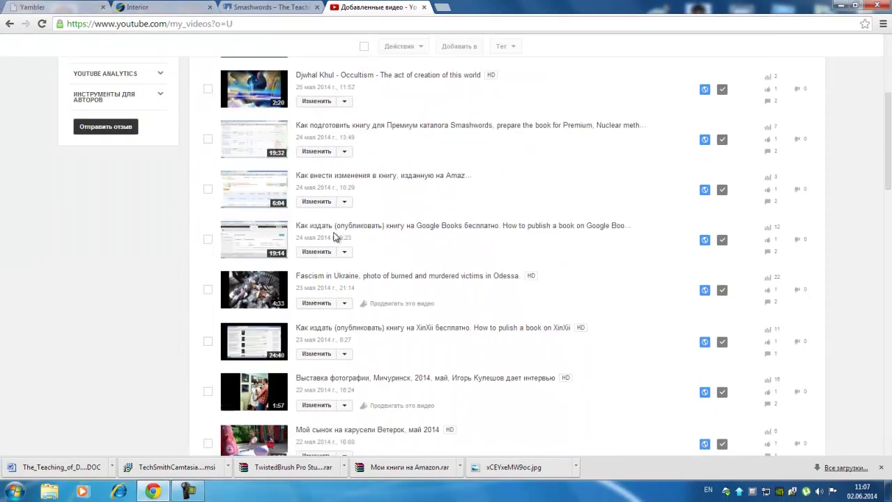
{"action": "scroll", "coordinate": [362, 237], "scroll_direction": "down", "scroll_amount": 2}
{"action": "scroll", "coordinate": [392, 239], "scroll_direction": "up", "scroll_amount": 5}
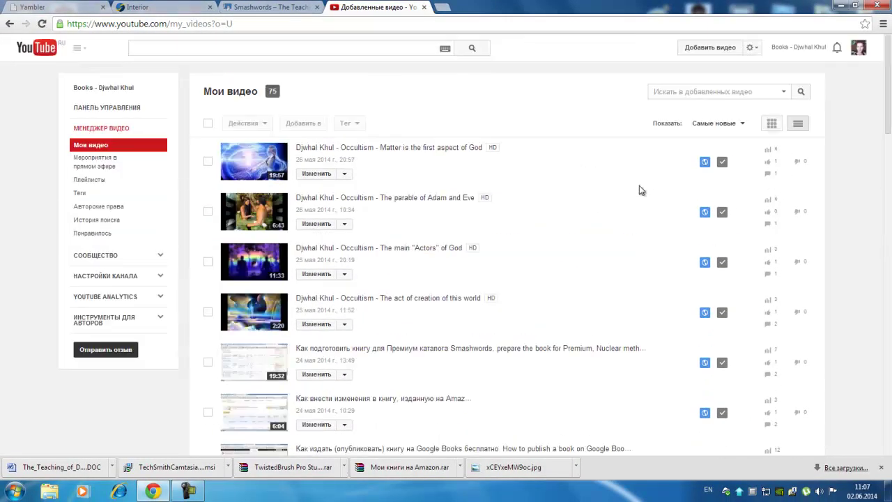
- From the avatar menu's Мой канал page, find and play 'Березы на сильном ветру'
{"action": "left_click", "coordinate": [860, 55]}
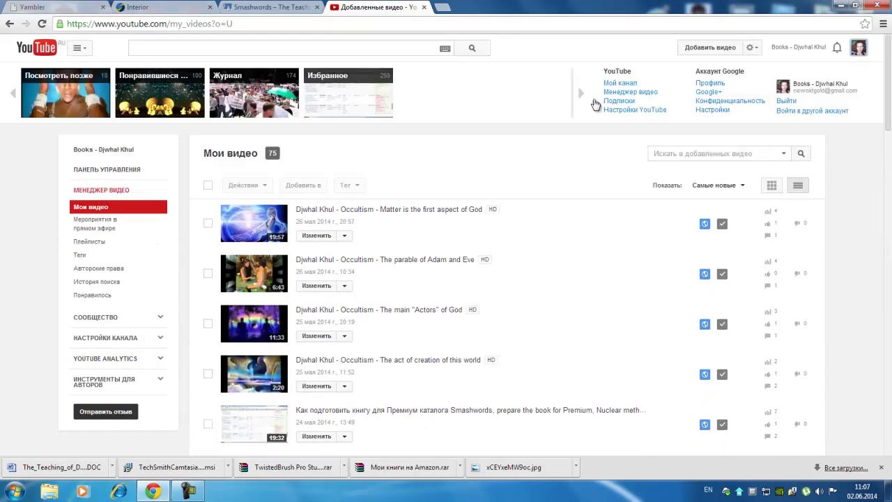
{"action": "left_click", "coordinate": [625, 85]}
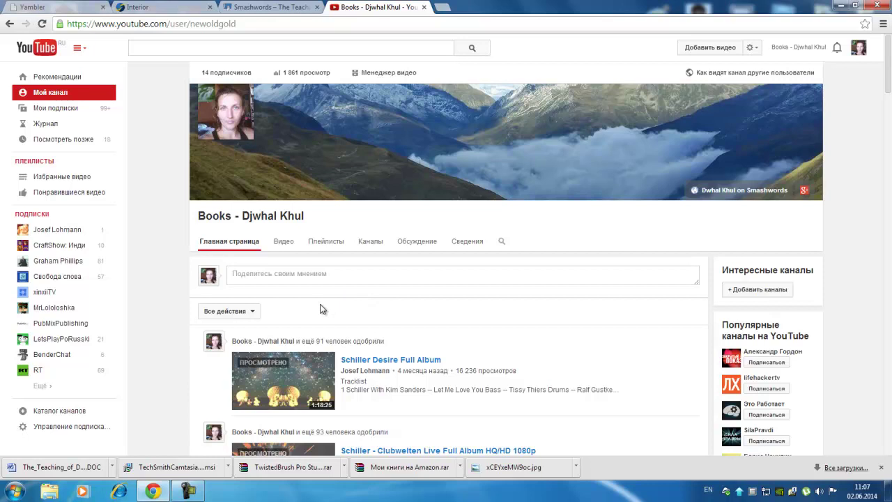
{"action": "scroll", "coordinate": [340, 331], "scroll_direction": "down", "scroll_amount": 8}
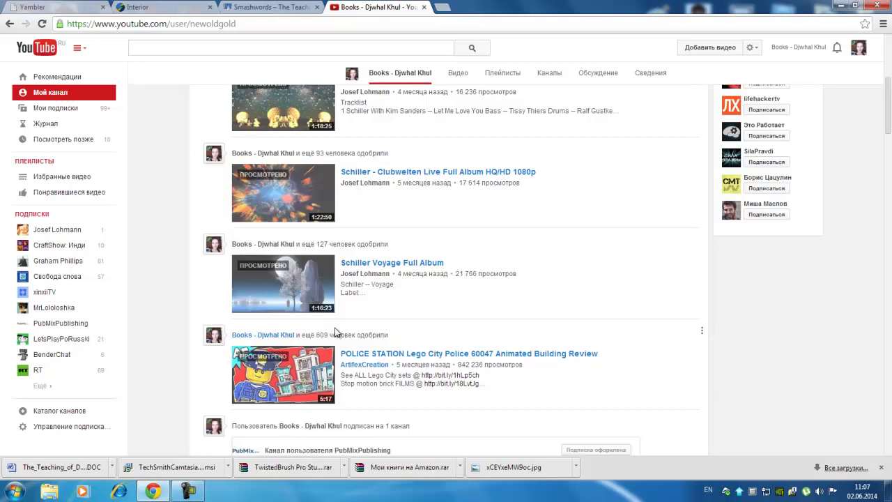
{"action": "scroll", "coordinate": [335, 335], "scroll_direction": "down", "scroll_amount": 10}
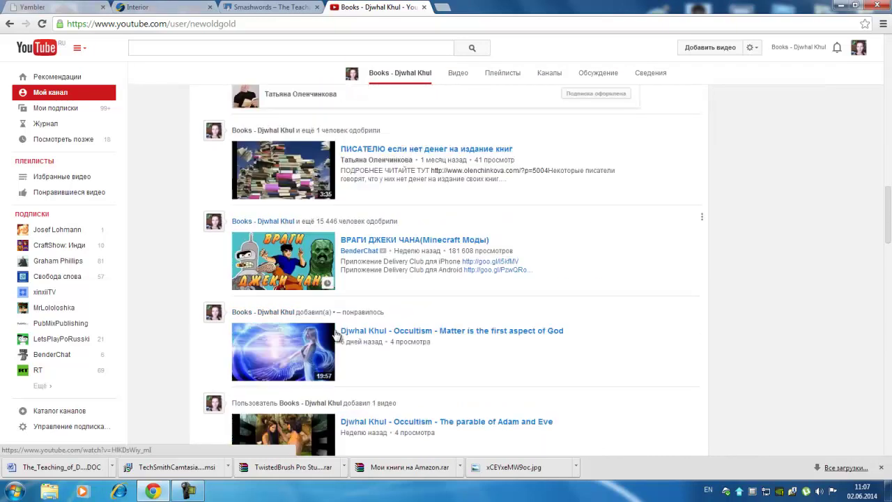
{"action": "scroll", "coordinate": [333, 335], "scroll_direction": "down", "scroll_amount": 4}
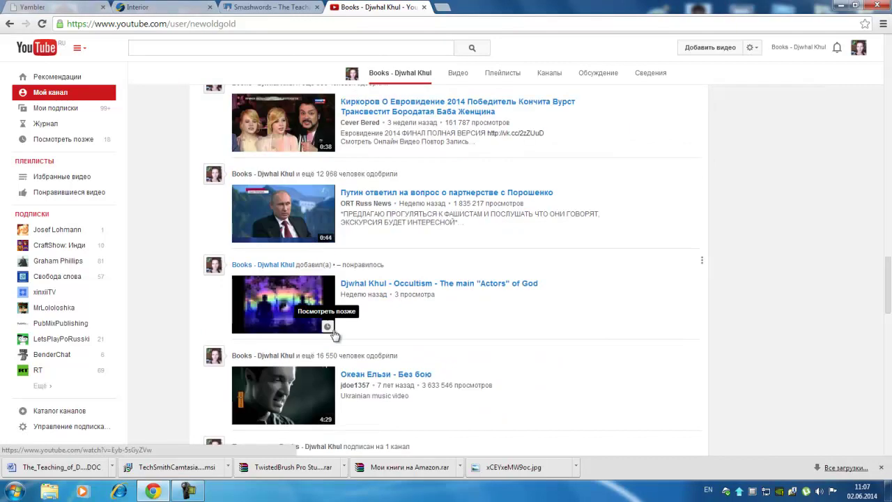
{"action": "scroll", "coordinate": [333, 335], "scroll_direction": "down", "scroll_amount": 3}
{"action": "scroll", "coordinate": [334, 335], "scroll_direction": "down", "scroll_amount": 12}
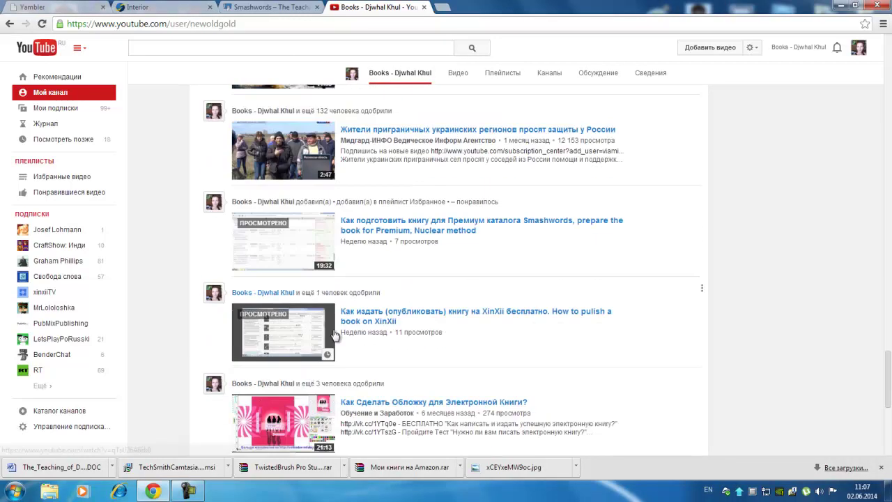
{"action": "scroll", "coordinate": [334, 335], "scroll_direction": "down", "scroll_amount": 3}
{"action": "scroll", "coordinate": [334, 329], "scroll_direction": "up", "scroll_amount": 2}
{"action": "scroll", "coordinate": [335, 330], "scroll_direction": "down", "scroll_amount": 2}
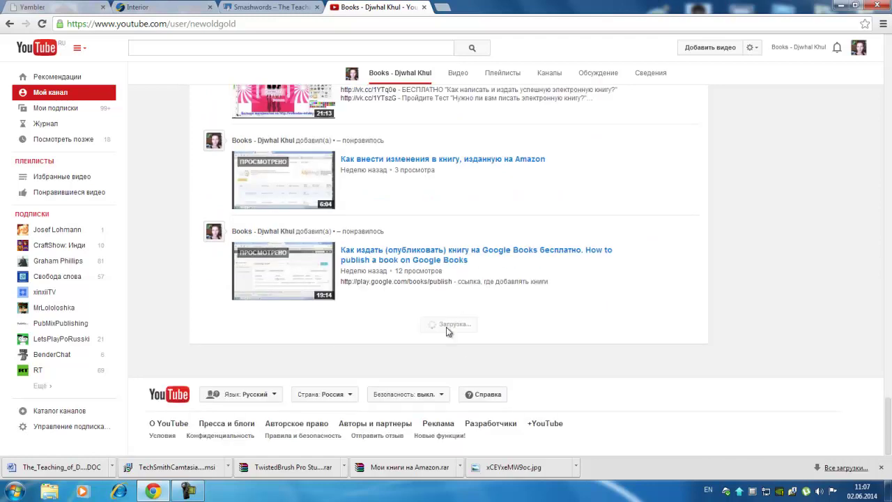
{"action": "scroll", "coordinate": [418, 374], "scroll_direction": "down", "scroll_amount": 9}
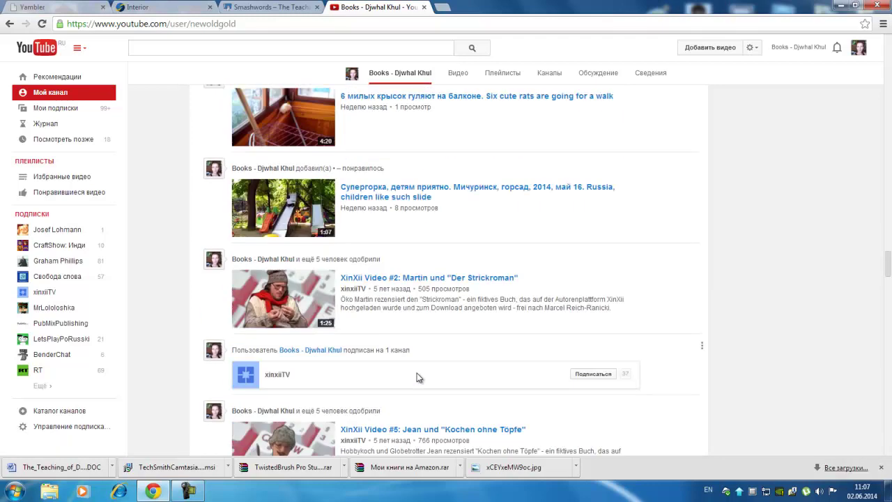
{"action": "scroll", "coordinate": [417, 376], "scroll_direction": "up", "scroll_amount": 4}
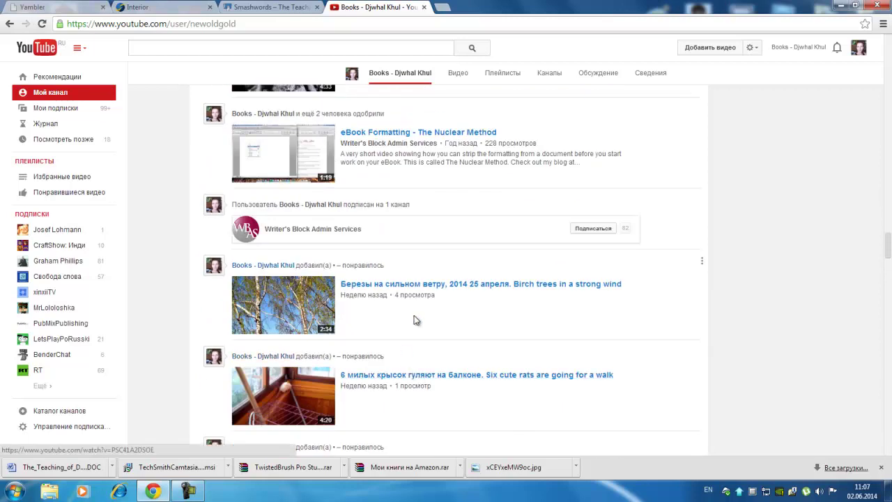
{"action": "left_click", "coordinate": [394, 285]}
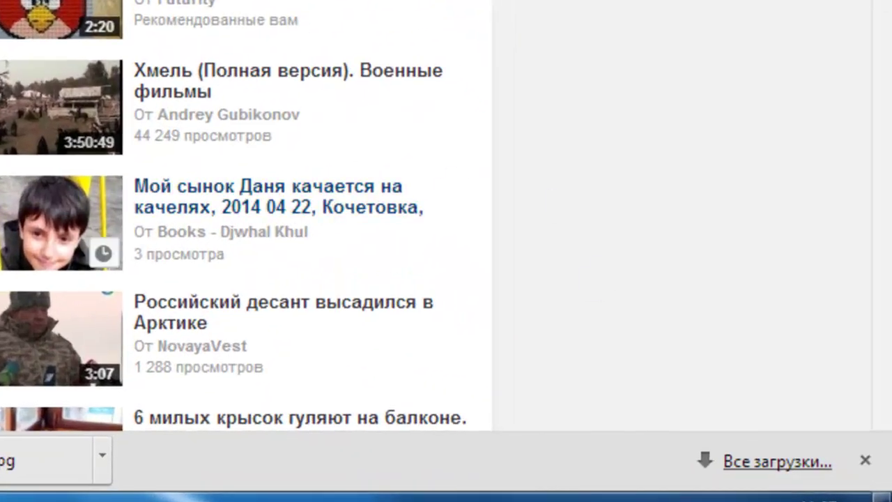
- Pick '6 милых крысок гуляют на балконе' from the suggested videos
{"action": "scroll", "coordinate": [243, 209], "scroll_direction": "down", "scroll_amount": 3}
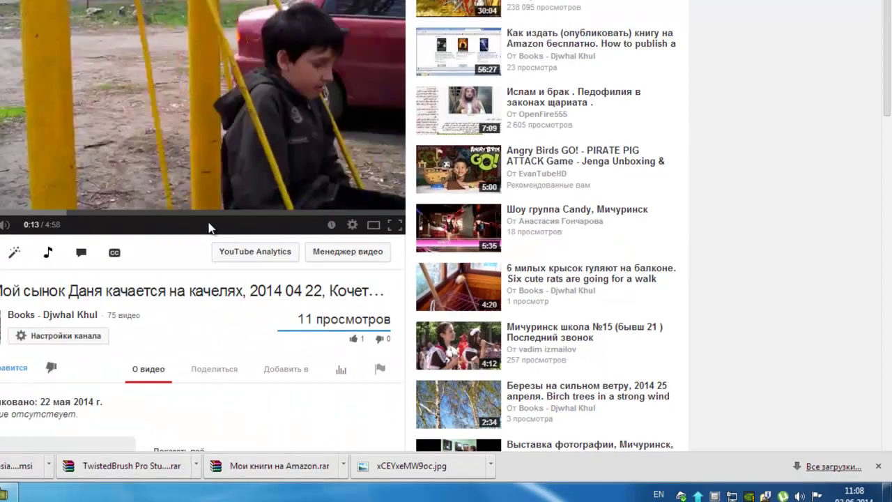
{"action": "left_click", "coordinate": [350, 268]}
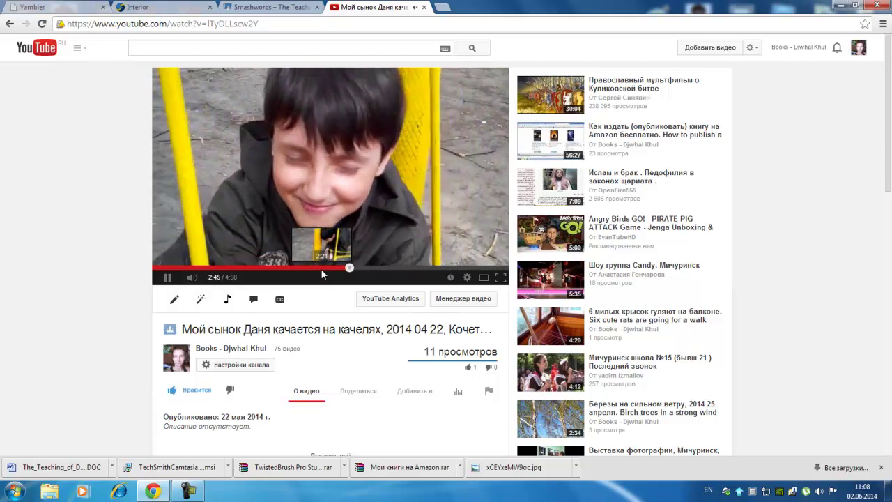
{"action": "left_click", "coordinate": [650, 324]}
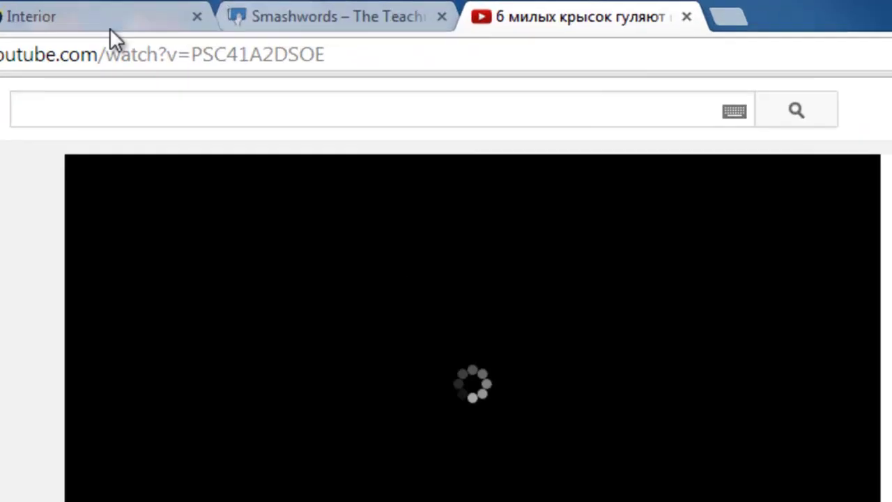
- Skip the rats video ahead to 2:50 and about 3:17, then return to CreateSpace's Interior tab
{"action": "left_click", "coordinate": [169, 11]}
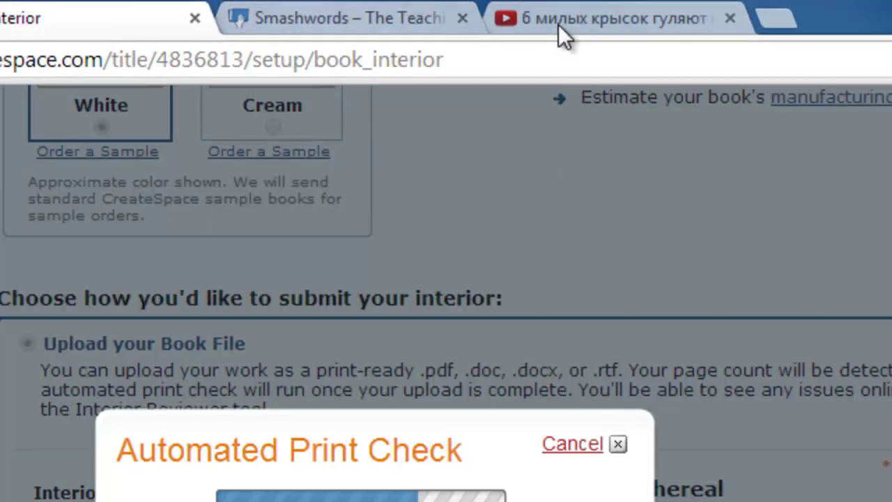
{"action": "left_click", "coordinate": [560, 23]}
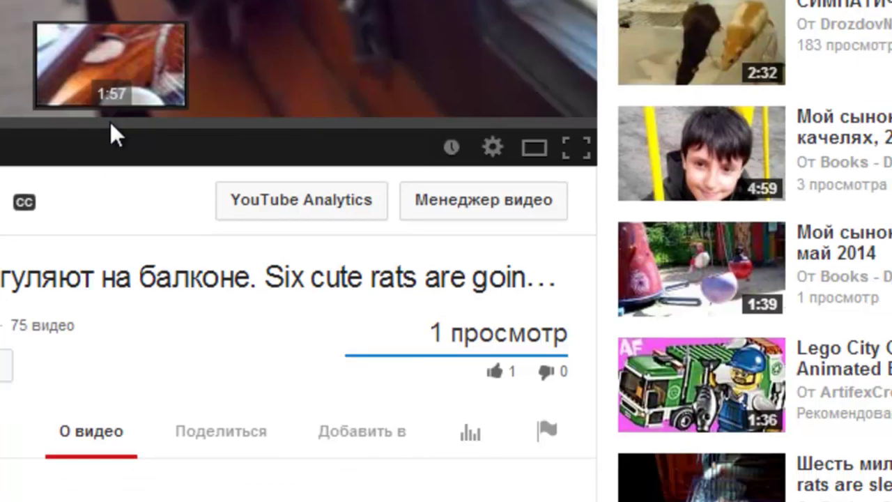
{"action": "left_click", "coordinate": [94, 101]}
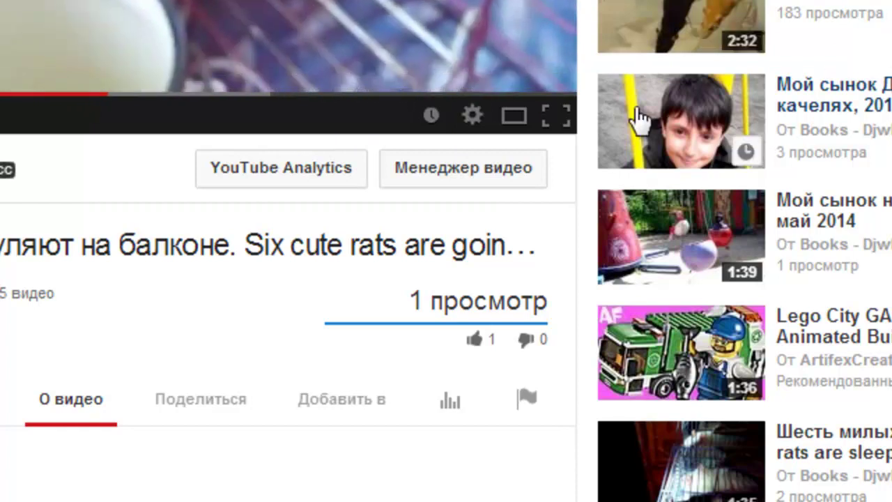
{"action": "left_click", "coordinate": [213, 90]}
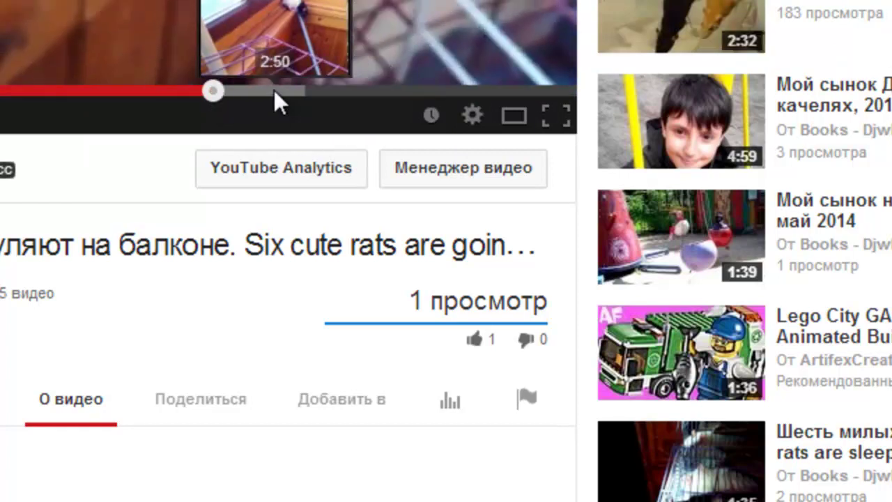
{"action": "left_click", "coordinate": [362, 92]}
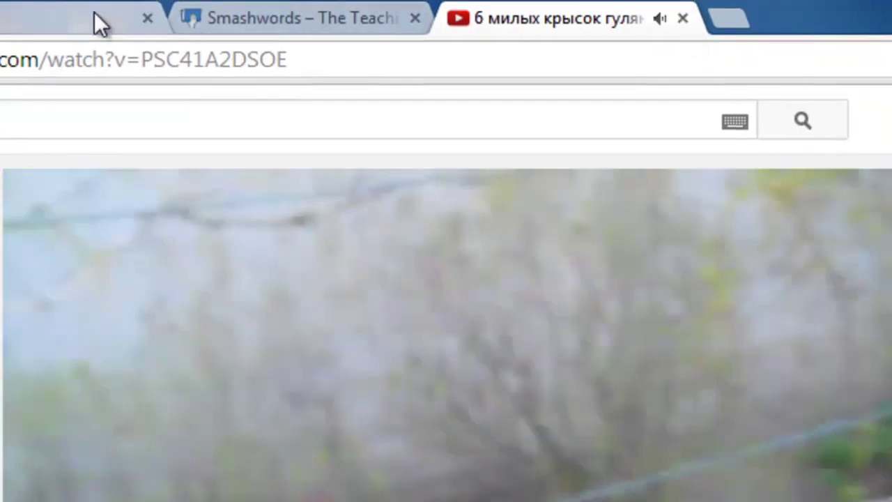
{"action": "left_click", "coordinate": [92, 14]}
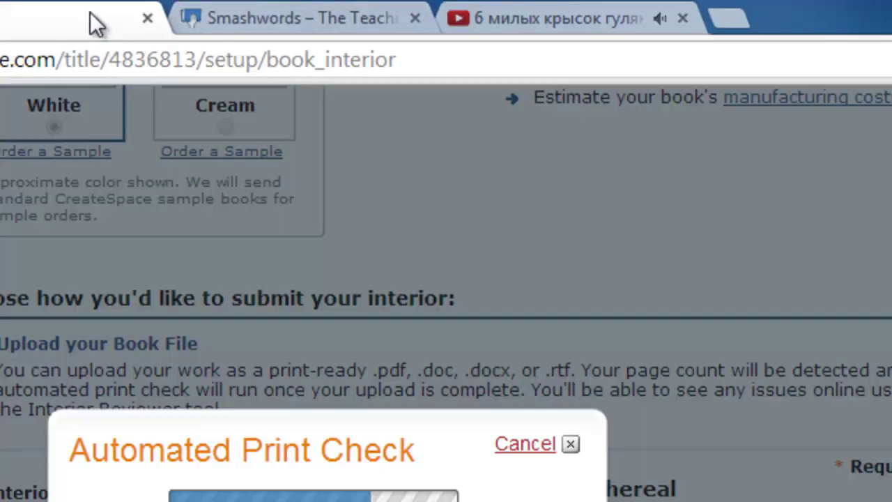
- In a new tab, search Google for 'jpg to pdf' and open the Convert-JPG-to-PDF.net result
{"action": "left_click", "coordinate": [740, 24]}
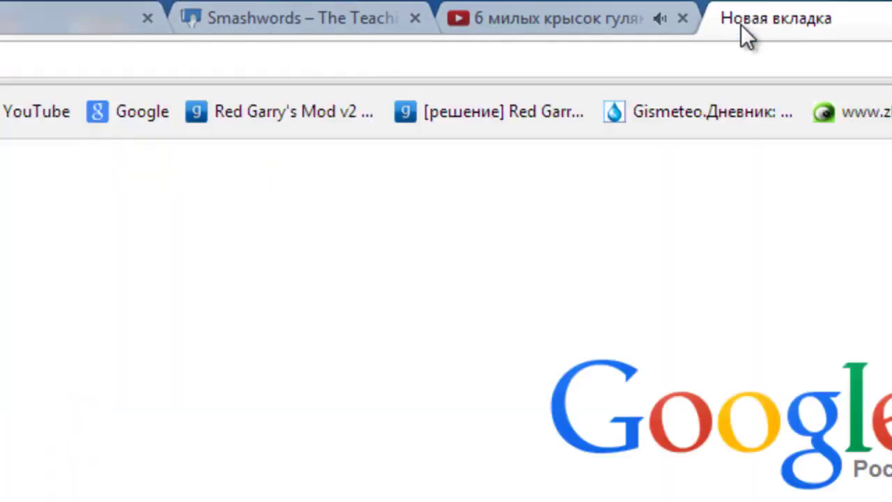
{"action": "left_click", "coordinate": [592, 22]}
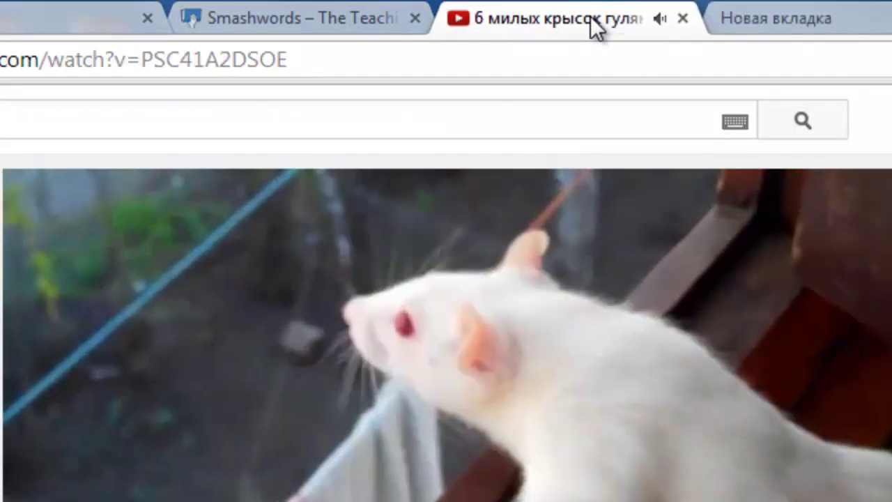
{"action": "left_click", "coordinate": [770, 19]}
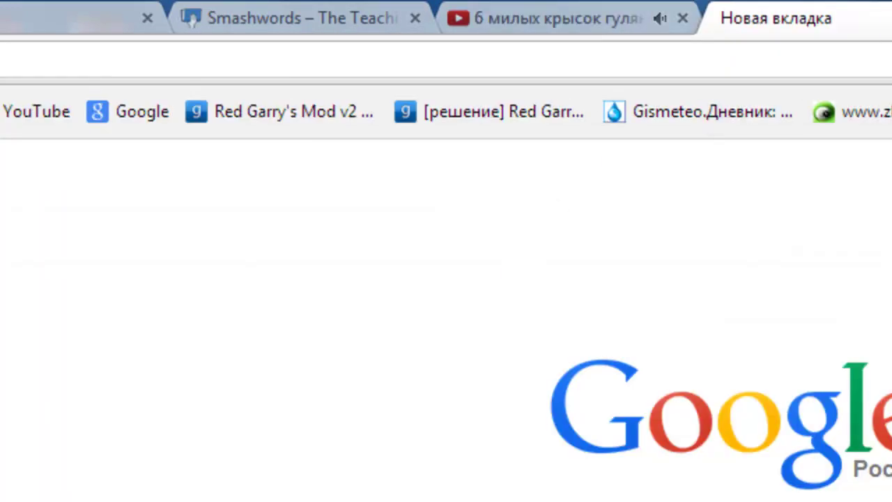
{"action": "left_click", "coordinate": [409, 417]}
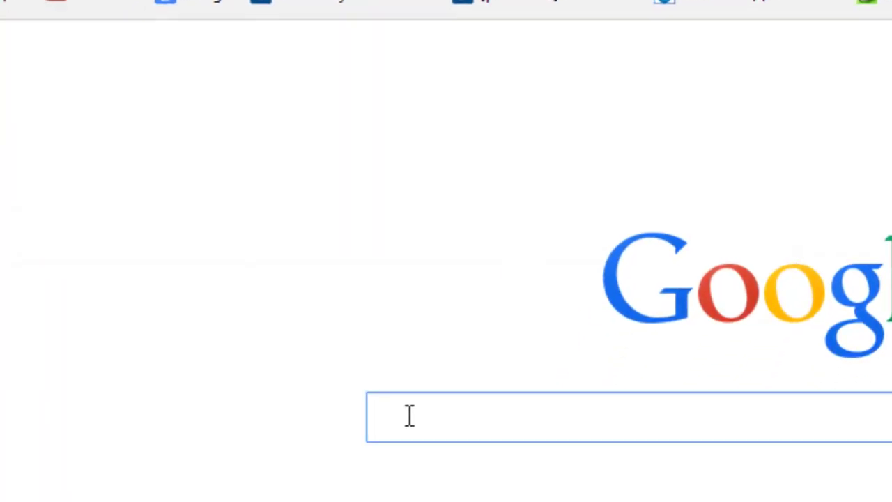
{"action": "type", "text": "cond"}
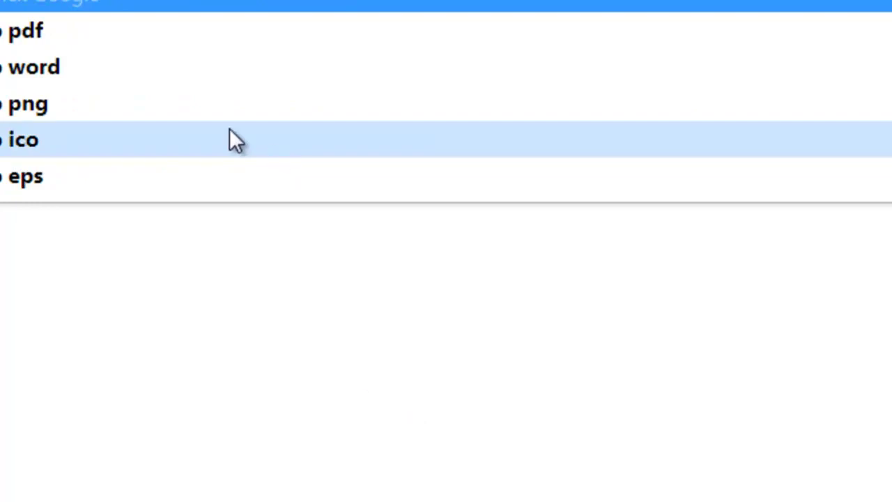
{"action": "left_click", "coordinate": [100, 33]}
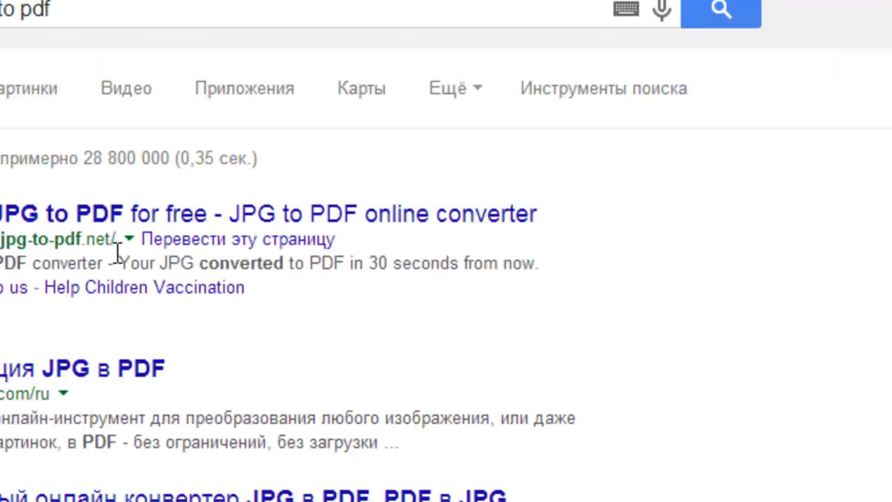
{"action": "left_click", "coordinate": [134, 218]}
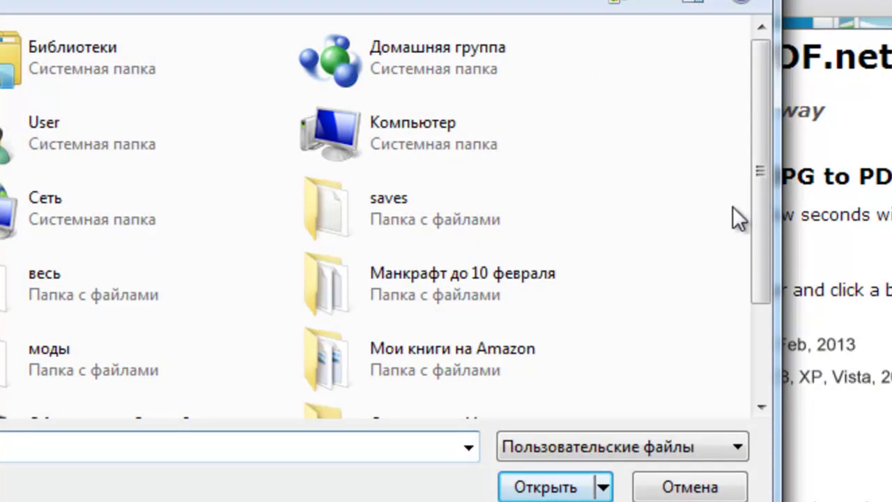
- Open the Обложки для Create Space folder and choose 'Ethereal mechanics - высокое разрешение.jpg'
{"action": "left_click_drag", "start_coordinate": [752, 206], "coordinate": [755, 300]}
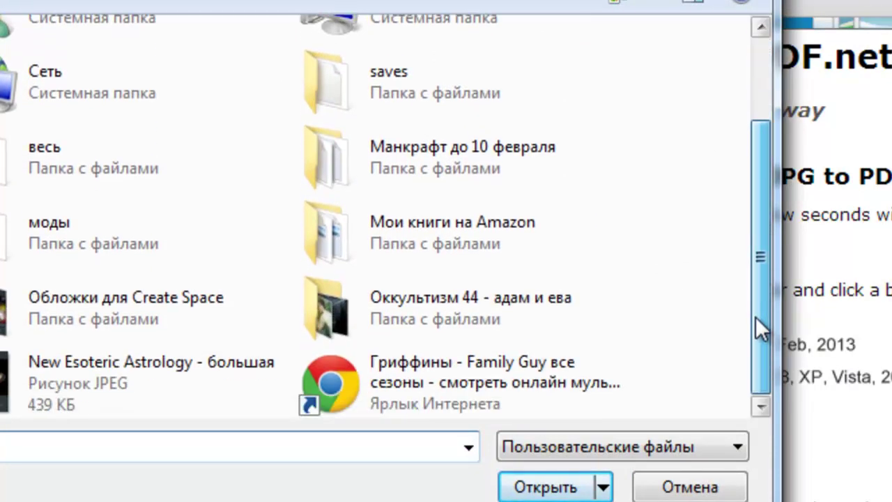
{"action": "double_click", "coordinate": [128, 296]}
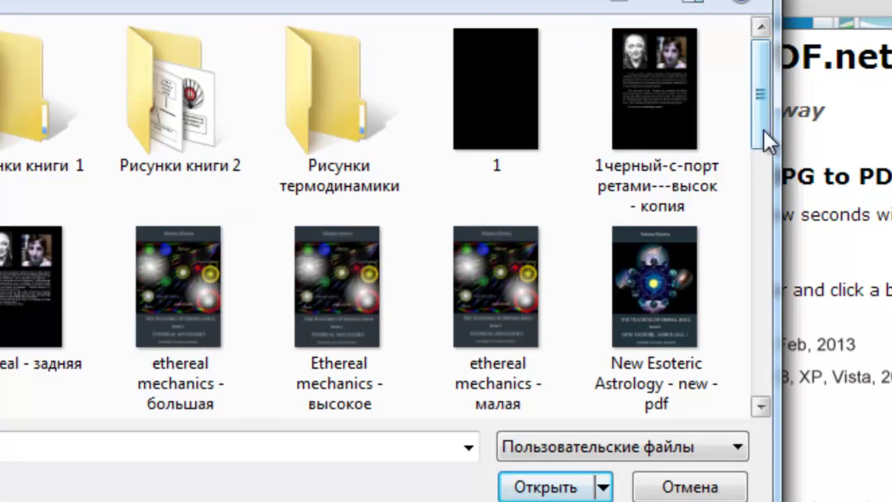
{"action": "left_click_drag", "start_coordinate": [763, 128], "coordinate": [743, 195]}
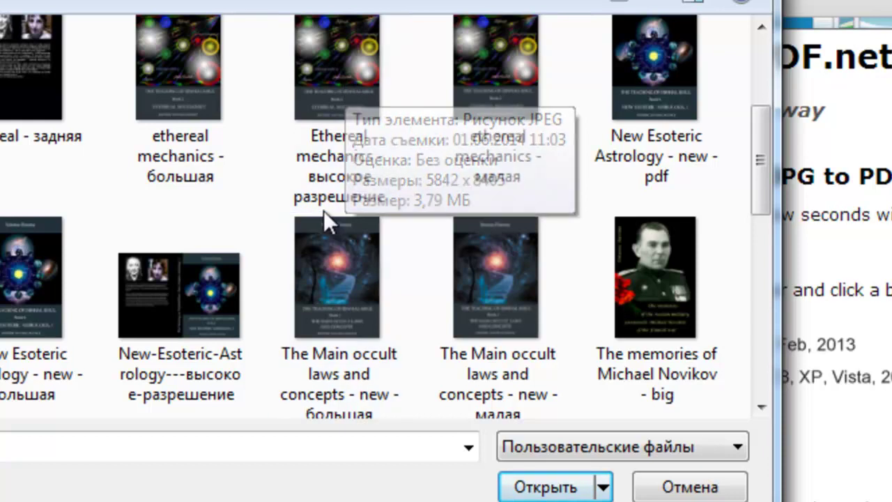
{"action": "mouse_move", "coordinate": [345, 86]}
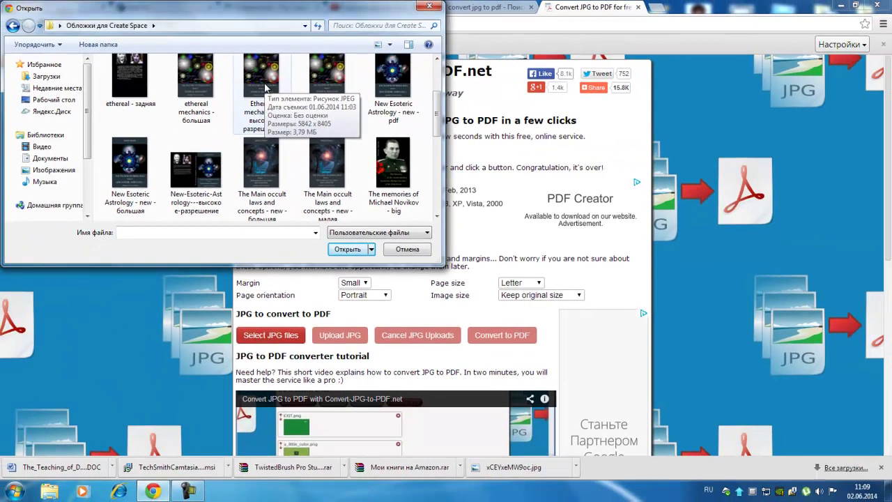
{"action": "double_click", "coordinate": [287, 90]}
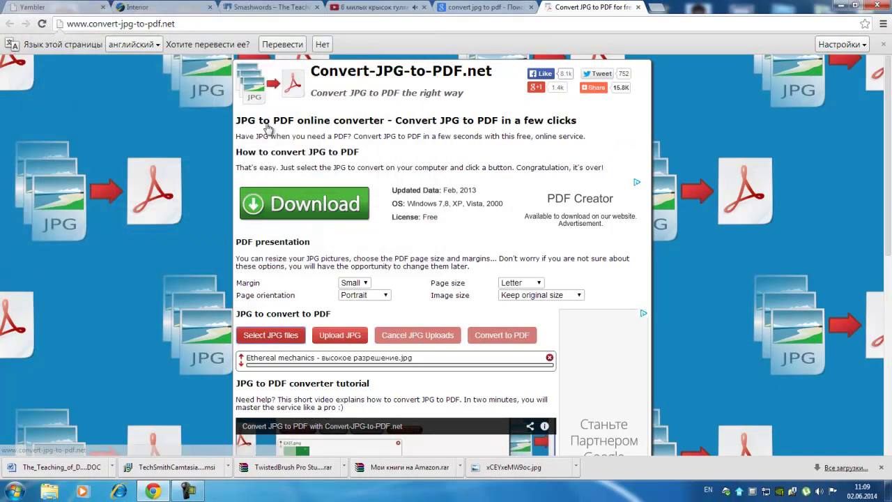
- Upload the Ethereal mechanics JPG, convert it to PDF and download the resulting PDF
{"action": "left_click", "coordinate": [348, 340]}
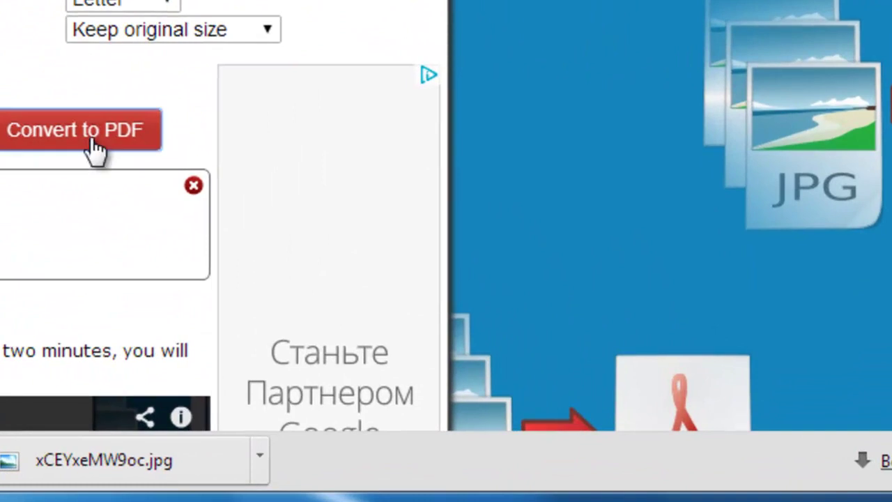
{"action": "left_click", "coordinate": [90, 136]}
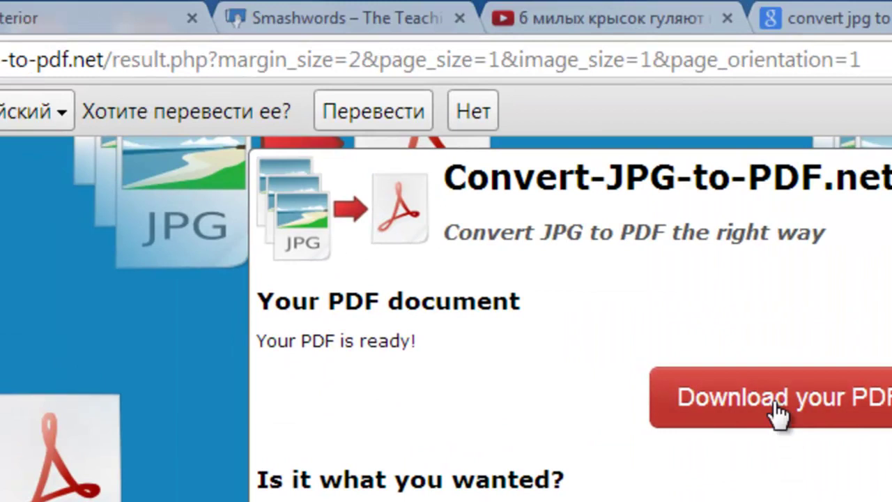
{"action": "left_click", "coordinate": [774, 408]}
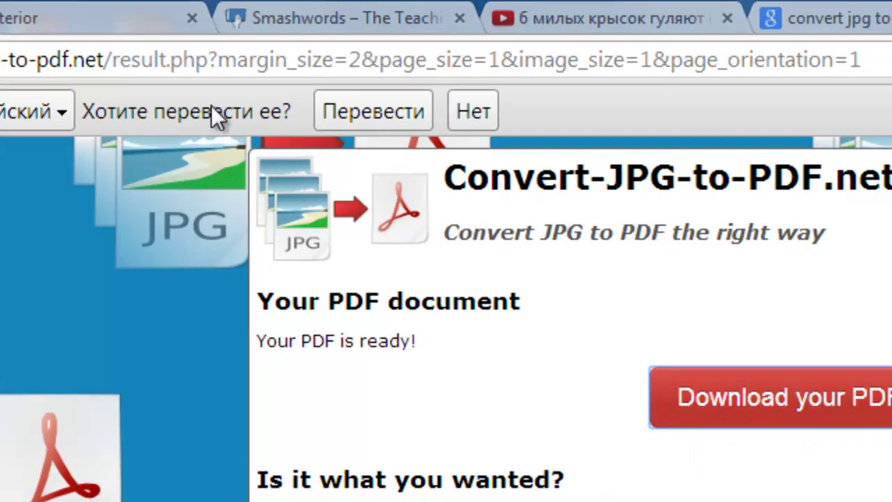
- Launch the Interior Reviewer from the CreateSpace Interior page and pass its Get Started introduction
{"action": "left_click", "coordinate": [90, 20]}
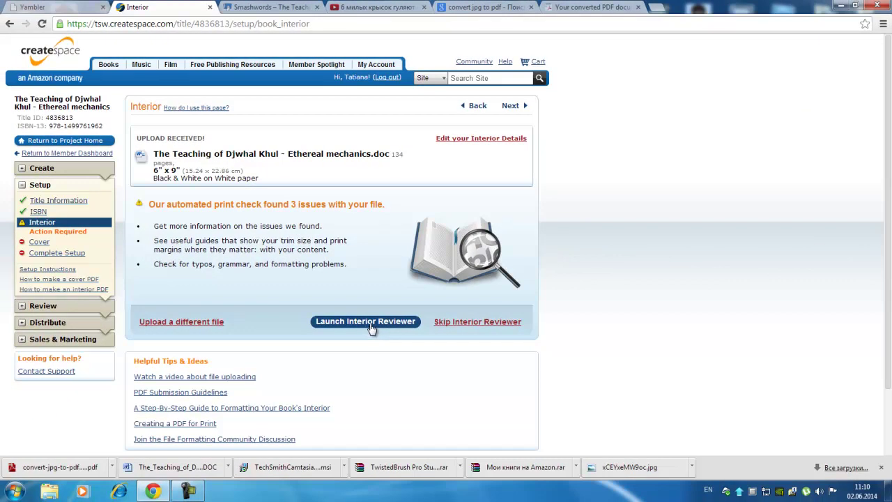
{"action": "left_click", "coordinate": [370, 322]}
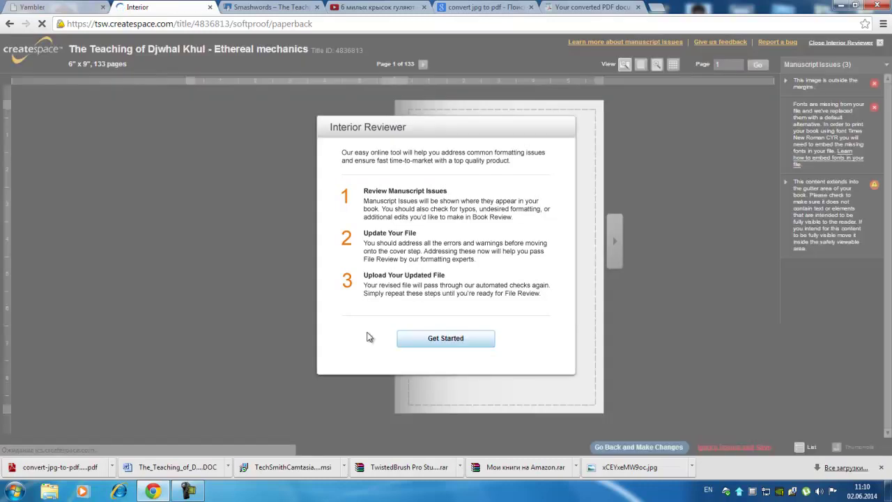
{"action": "left_click", "coordinate": [470, 346]}
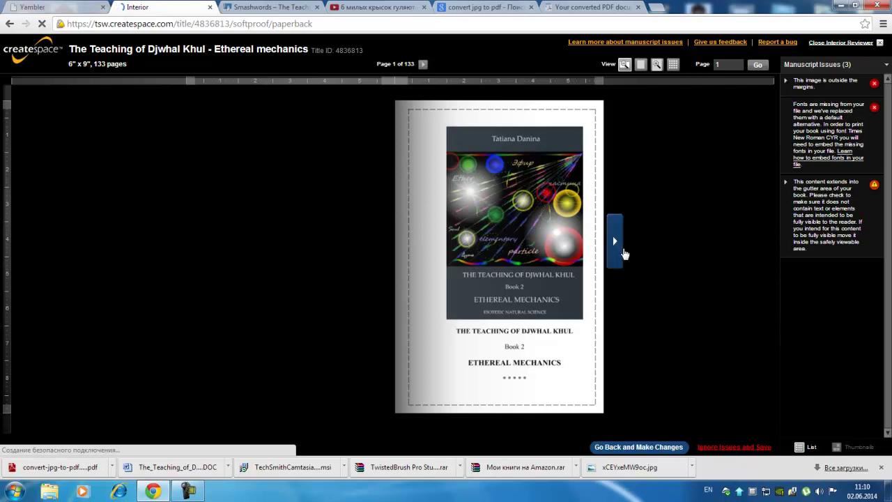
- Page from the cover through pages 6-7 and expand the 'This image is outside the margins' issue
{"action": "left_click", "coordinate": [616, 256]}
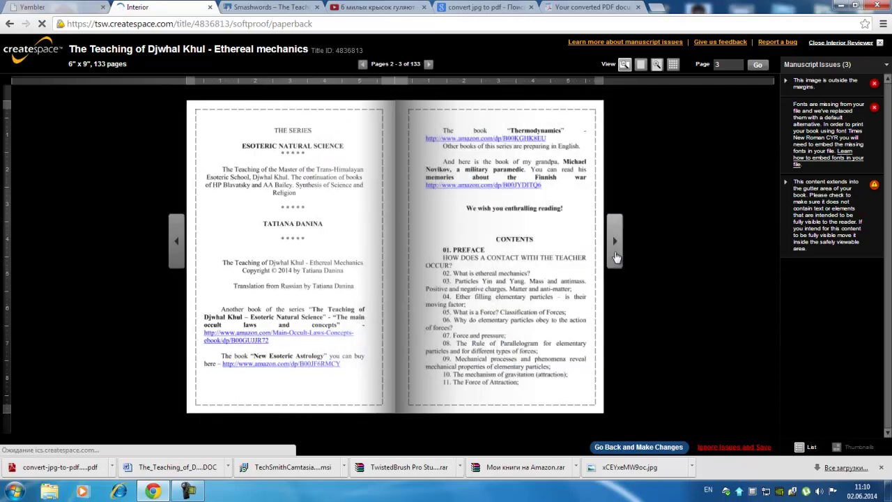
{"action": "left_click", "coordinate": [616, 255]}
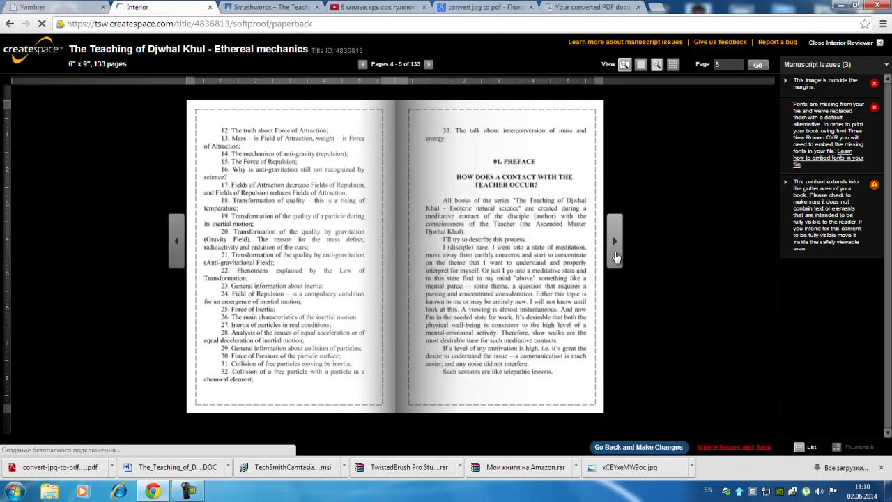
{"action": "left_click", "coordinate": [616, 256]}
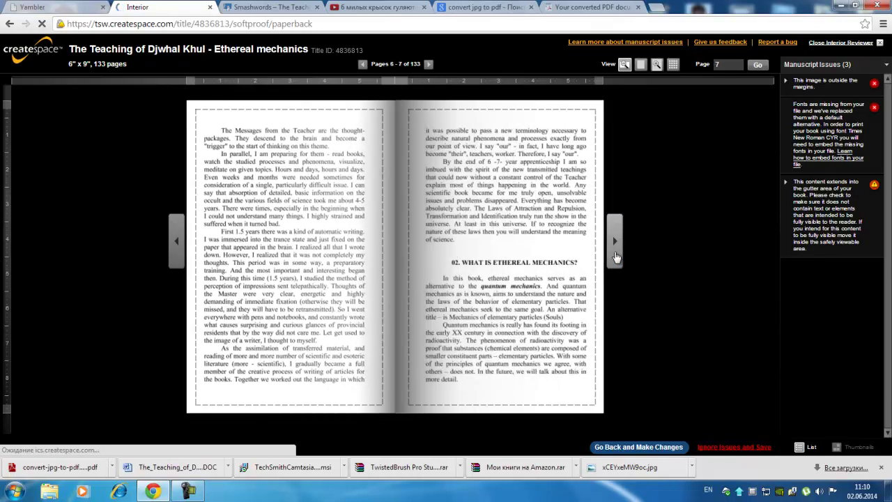
{"action": "left_click", "coordinate": [616, 256]}
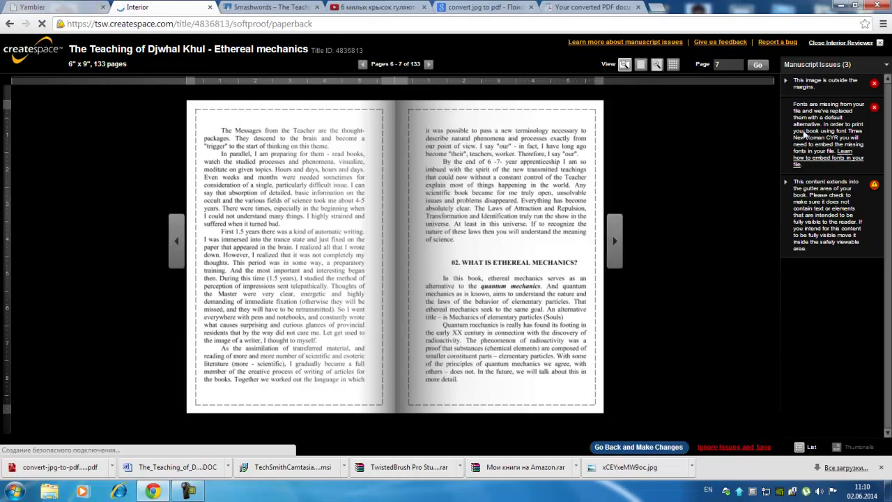
{"action": "left_click", "coordinate": [786, 82]}
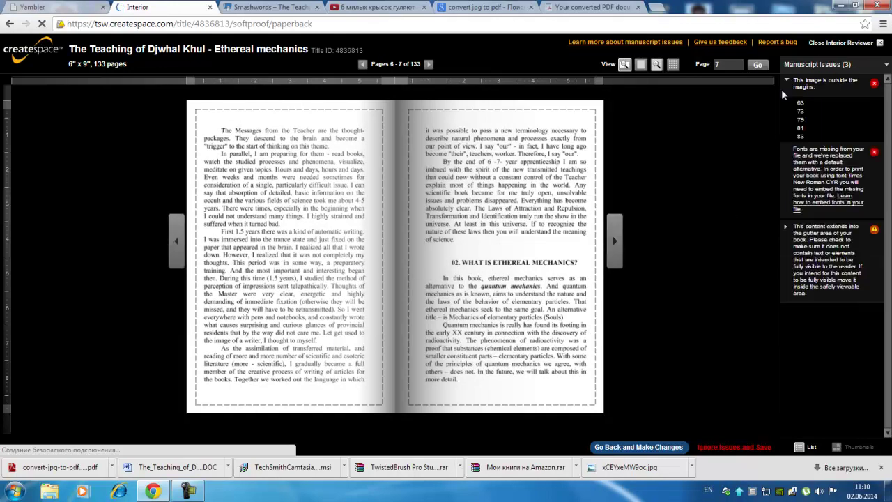
- Page forward from pages 8-9 to pages 36-37
{"action": "left_click", "coordinate": [614, 243]}
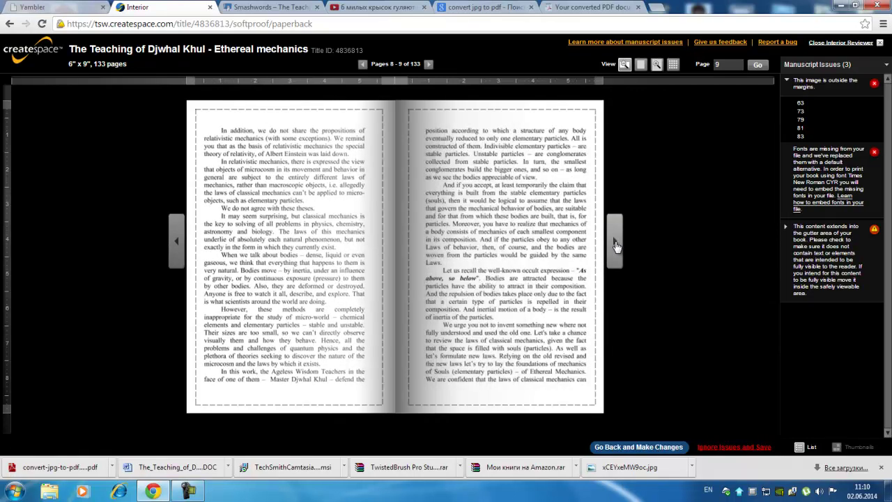
{"action": "left_click", "coordinate": [614, 242]}
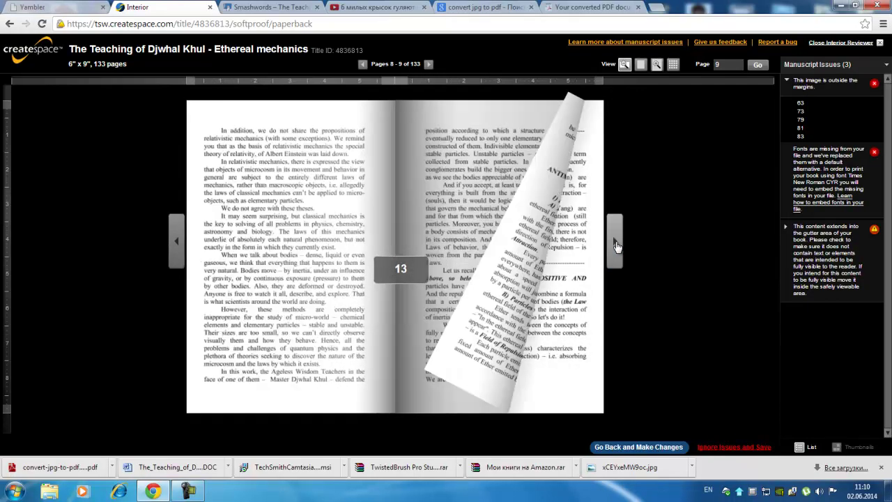
{"action": "left_click", "coordinate": [614, 243]}
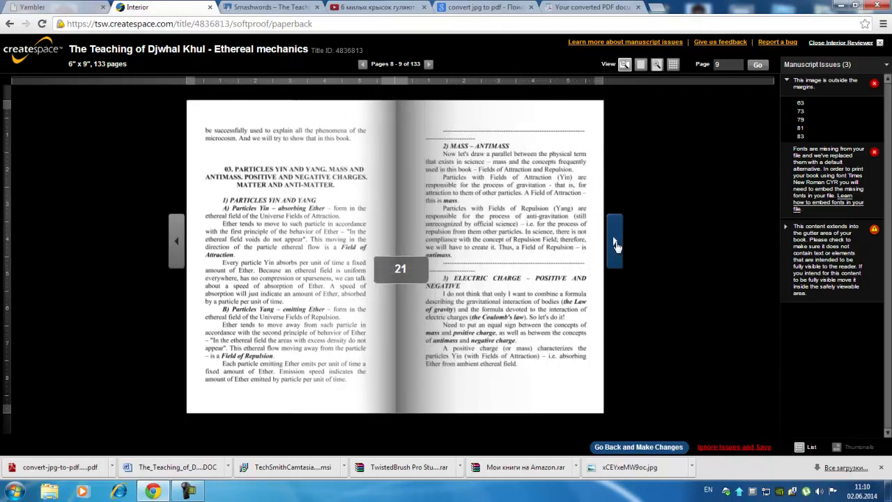
{"action": "left_click", "coordinate": [615, 243]}
{"action": "left_click", "coordinate": [614, 243]}
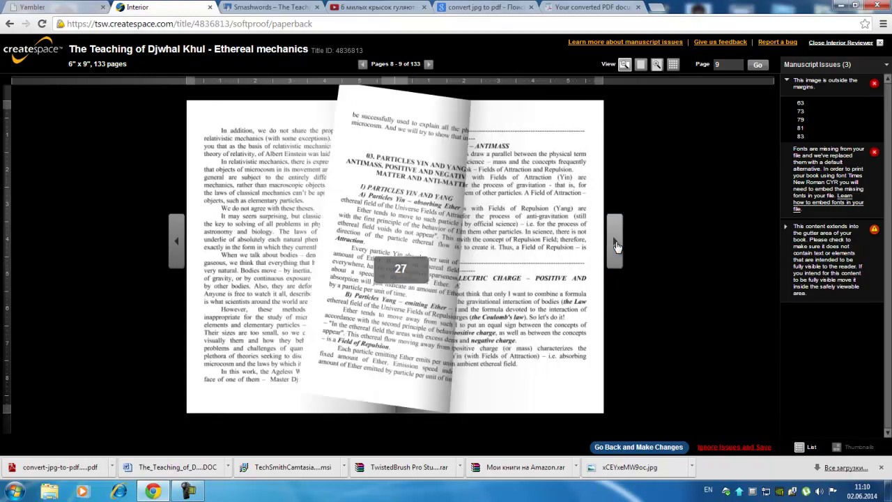
{"action": "left_click", "coordinate": [614, 242]}
{"action": "left_click", "coordinate": [614, 242]}
{"action": "left_click", "coordinate": [614, 242]}
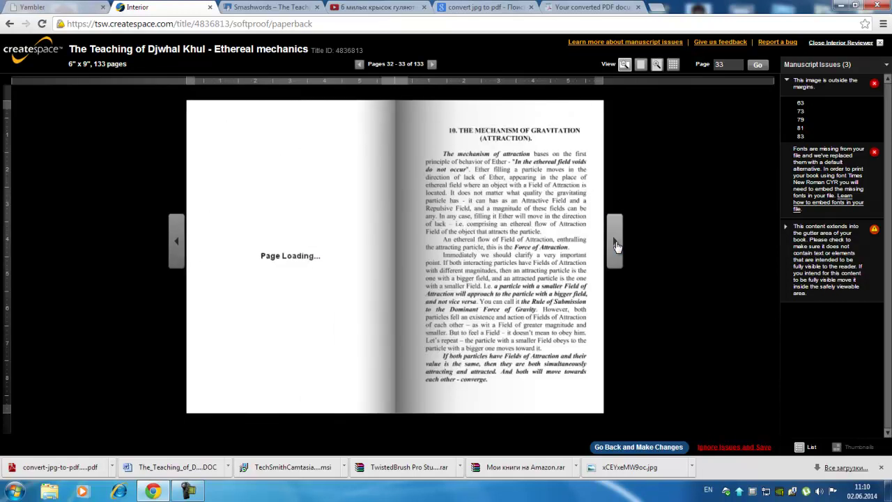
{"action": "left_click", "coordinate": [614, 242]}
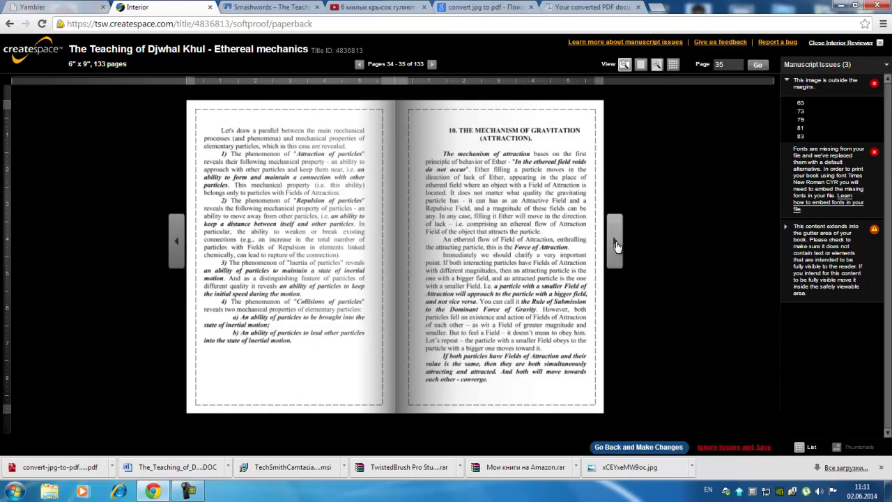
- Continue paging to pages 62-63 and check the gutter warning on page 62's diagram
{"action": "left_click", "coordinate": [616, 244]}
{"action": "left_click", "coordinate": [616, 244]}
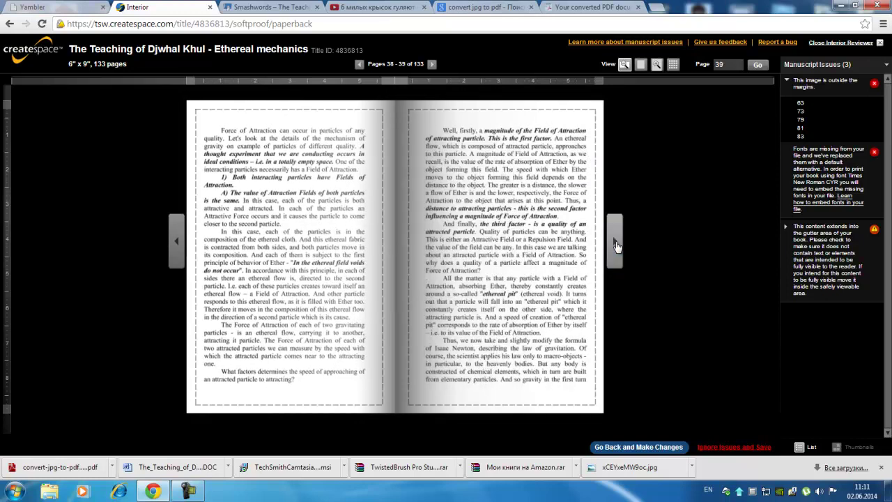
{"action": "left_click", "coordinate": [616, 244]}
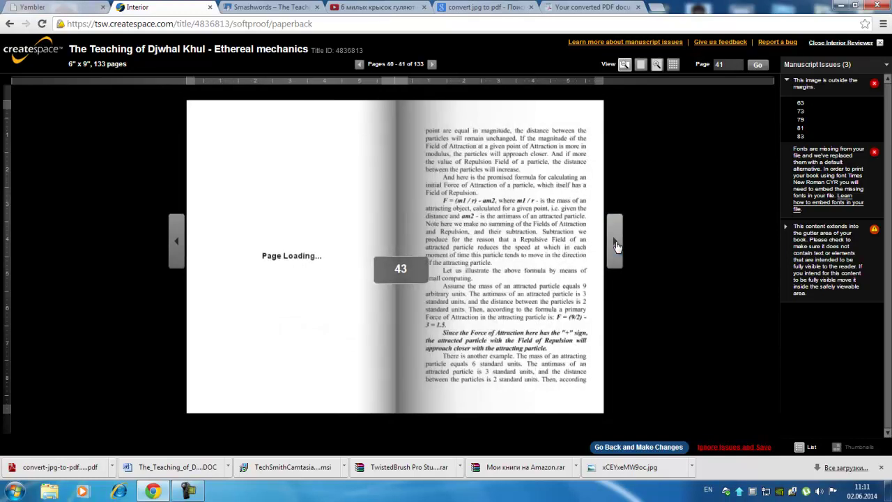
{"action": "left_click", "coordinate": [616, 244]}
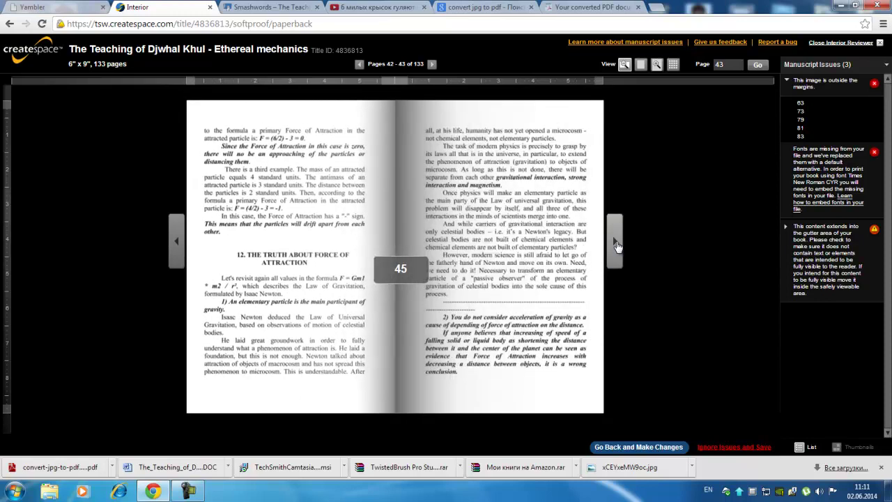
{"action": "left_click", "coordinate": [616, 244]}
{"action": "left_click", "coordinate": [616, 244]}
{"action": "left_click", "coordinate": [616, 244]}
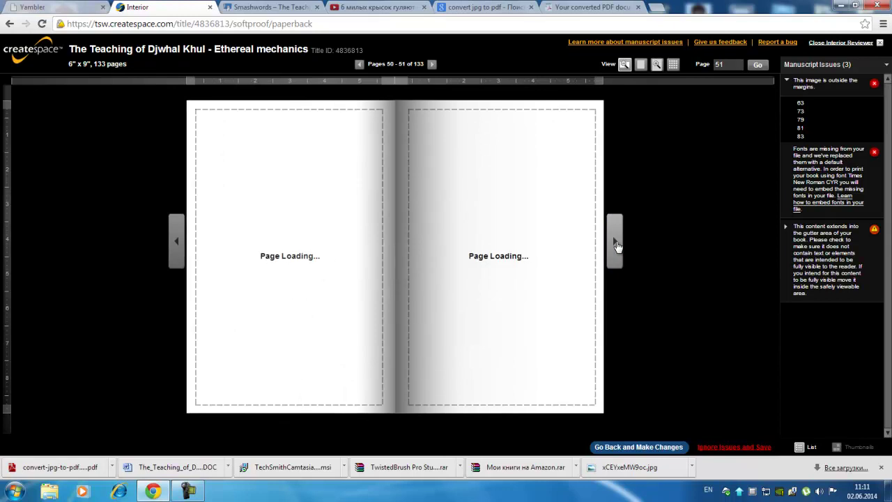
{"action": "left_click", "coordinate": [616, 244]}
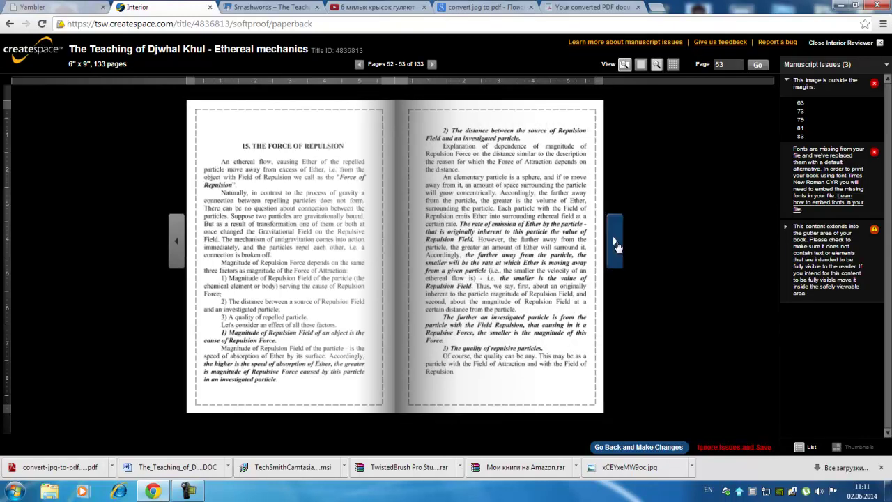
{"action": "left_click", "coordinate": [615, 243]}
{"action": "left_click", "coordinate": [616, 244]}
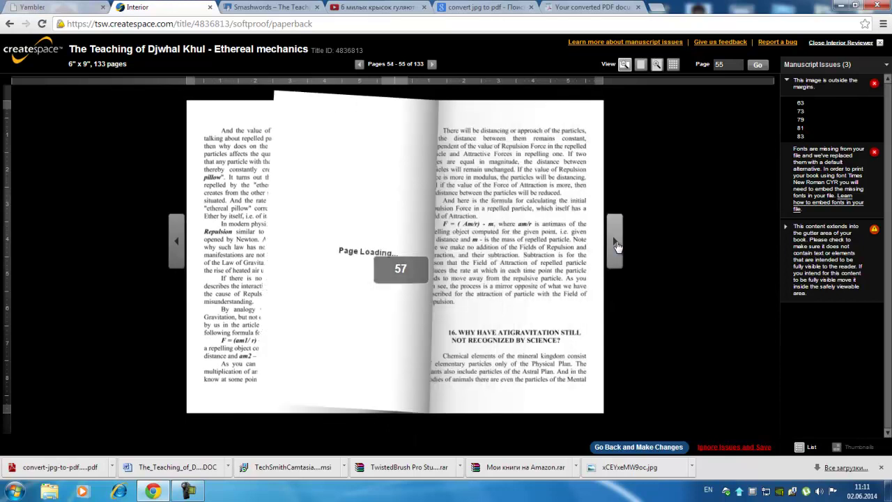
{"action": "left_click", "coordinate": [616, 244]}
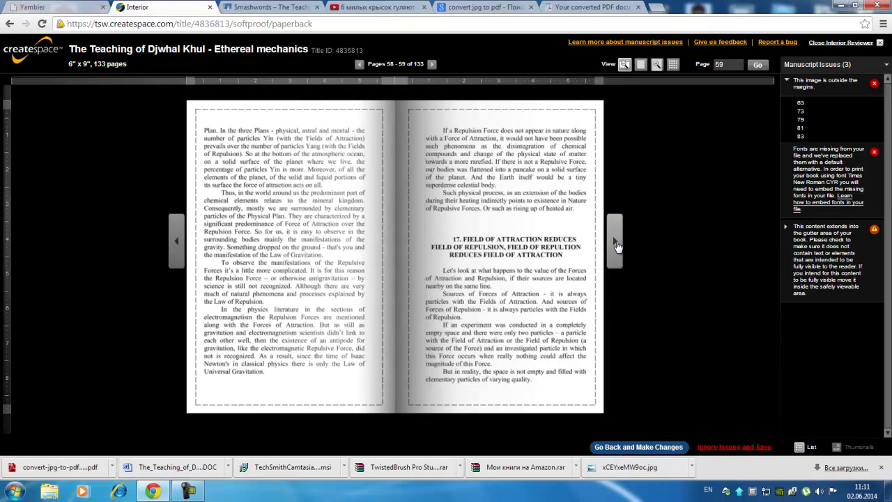
{"action": "left_click", "coordinate": [616, 244]}
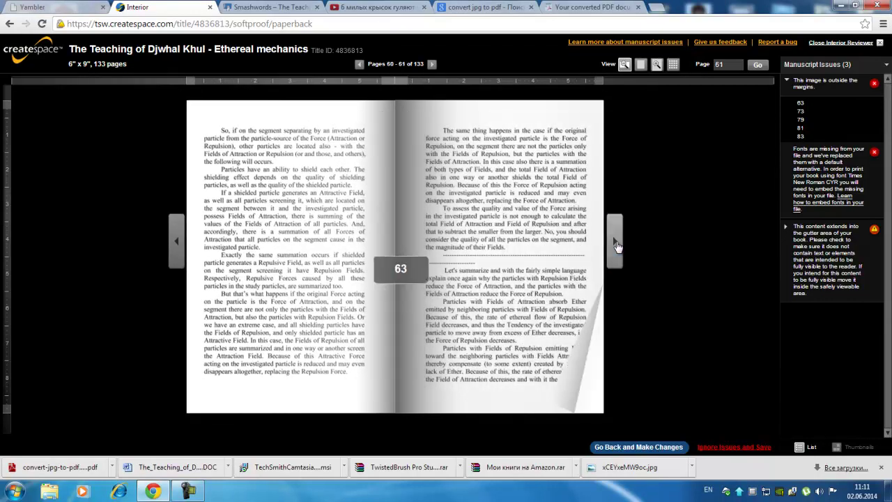
{"action": "left_click", "coordinate": [616, 244]}
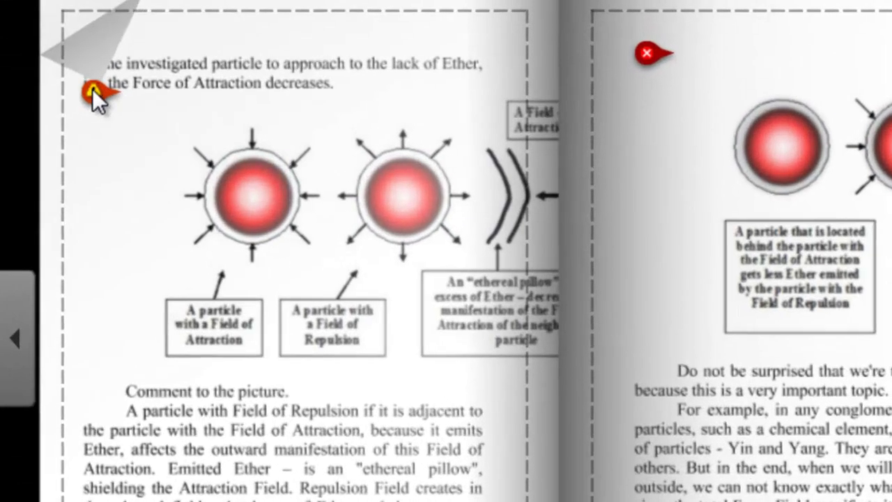
{"action": "mouse_move", "coordinate": [208, 142]}
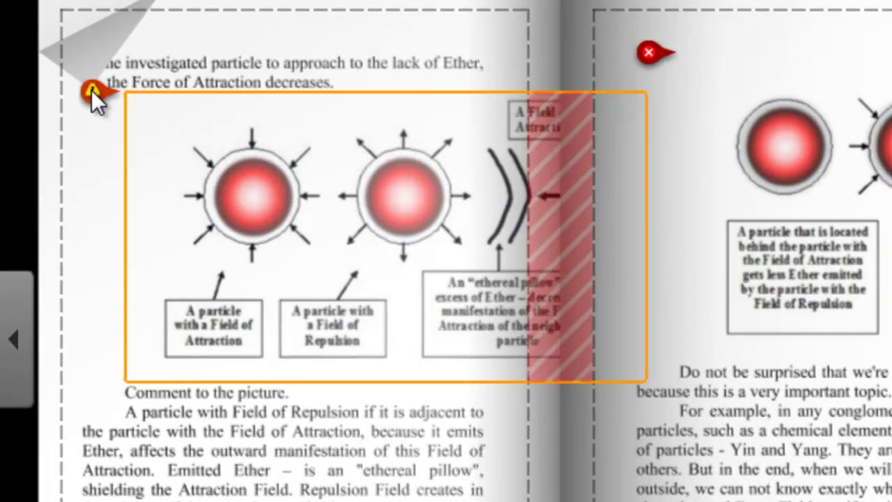
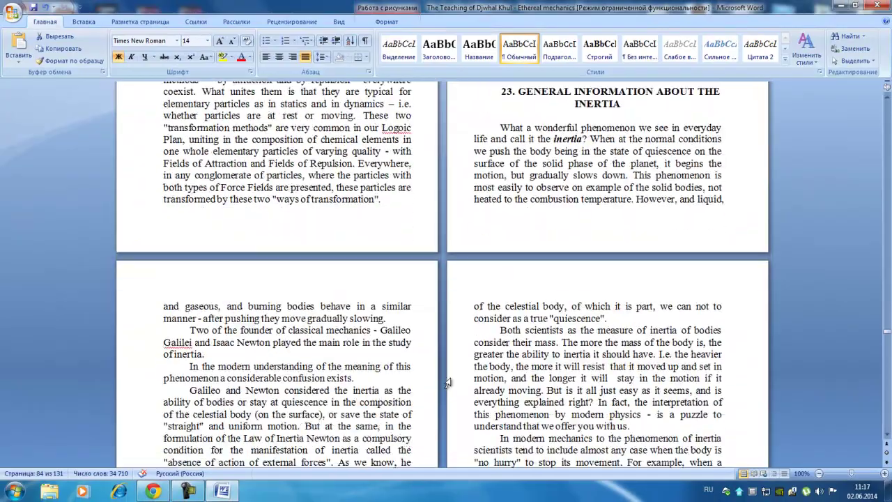
- Delete the first three stray wrapped dash lines in the later chapters
{"action": "scroll", "coordinate": [446, 390], "scroll_direction": "down", "scroll_amount": 20}
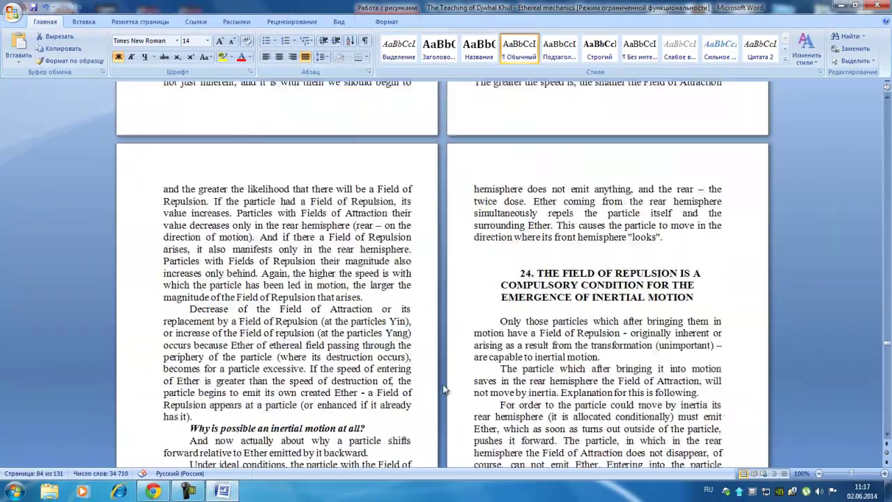
{"action": "scroll", "coordinate": [434, 388], "scroll_direction": "down", "scroll_amount": 20}
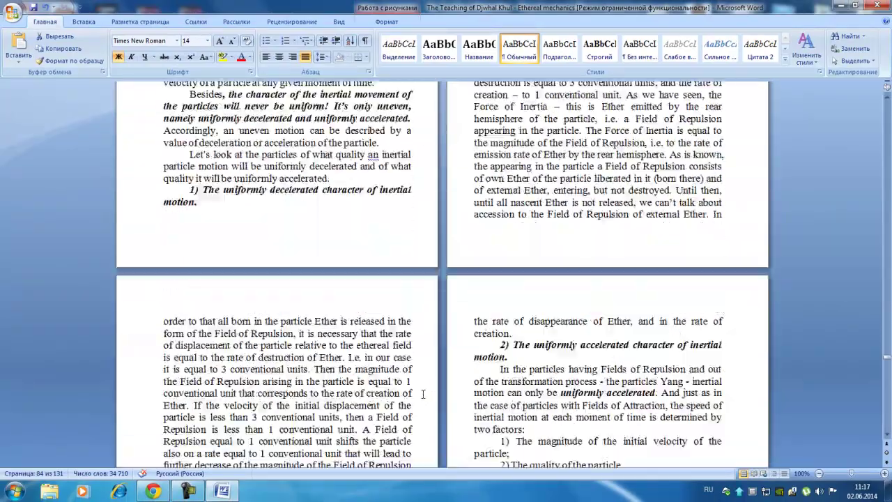
{"action": "scroll", "coordinate": [412, 388], "scroll_direction": "down", "scroll_amount": 20}
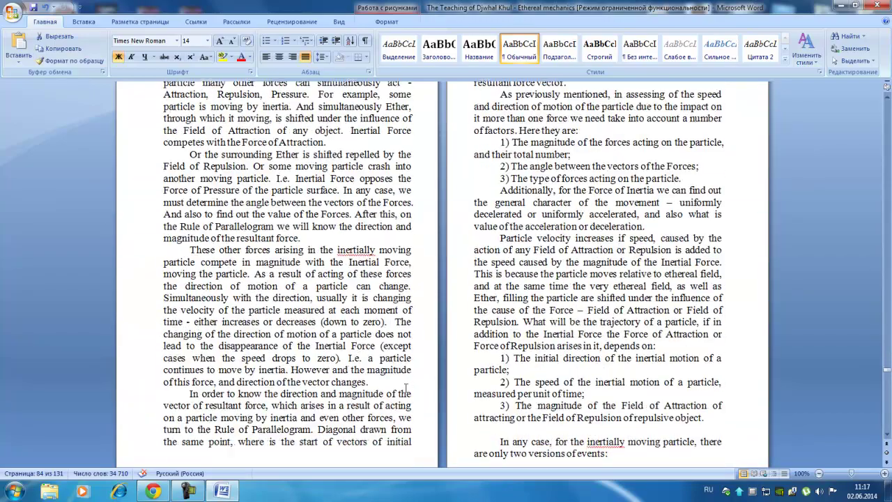
{"action": "left_click", "coordinate": [283, 273]}
{"action": "left_click_drag", "start_coordinate": [168, 270], "coordinate": [163, 274]}
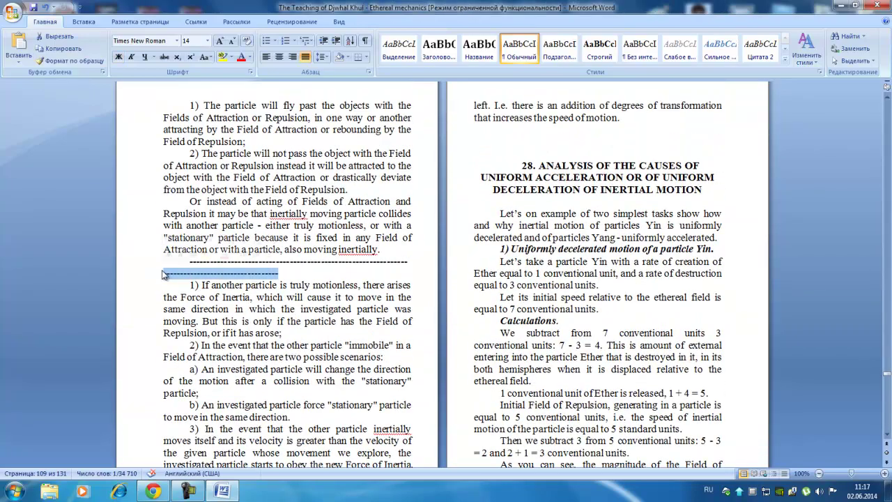
{"action": "key", "text": "Delete"}
{"action": "scroll", "coordinate": [225, 334], "scroll_direction": "down", "scroll_amount": 15}
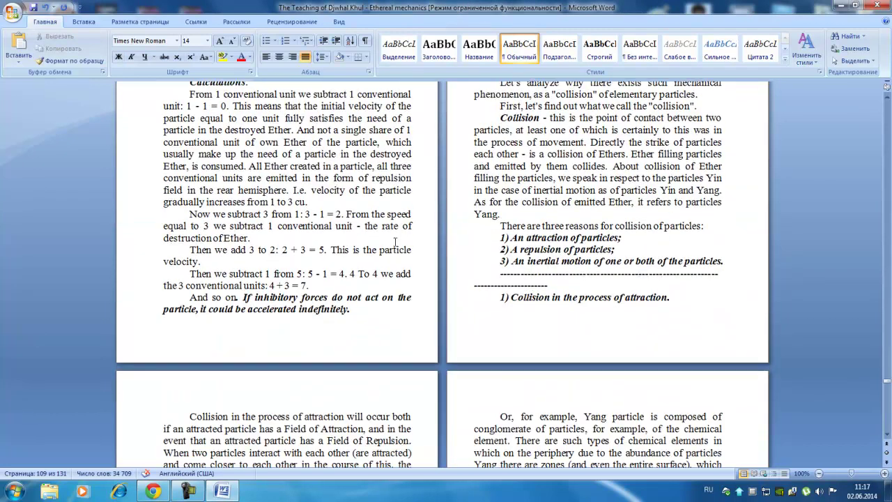
{"action": "left_click_drag", "start_coordinate": [549, 285], "coordinate": [468, 273]}
{"action": "key", "text": "Delete"}
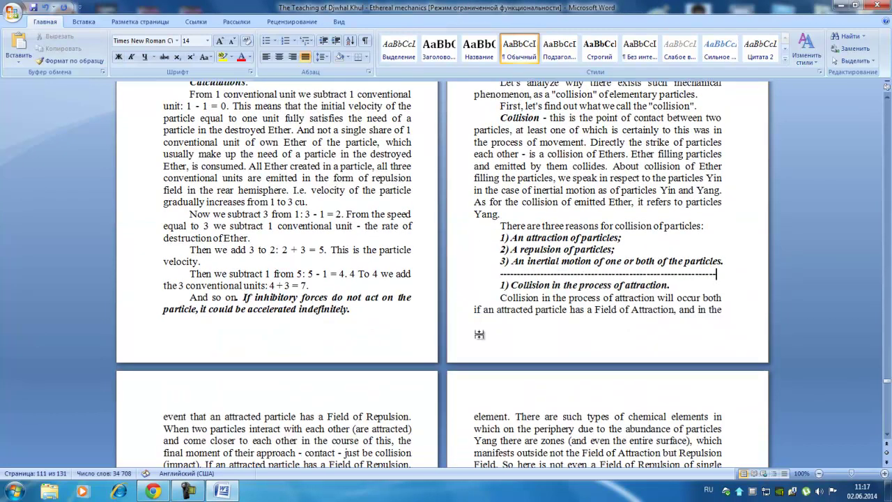
{"action": "scroll", "coordinate": [506, 281], "scroll_direction": "down", "scroll_amount": 10}
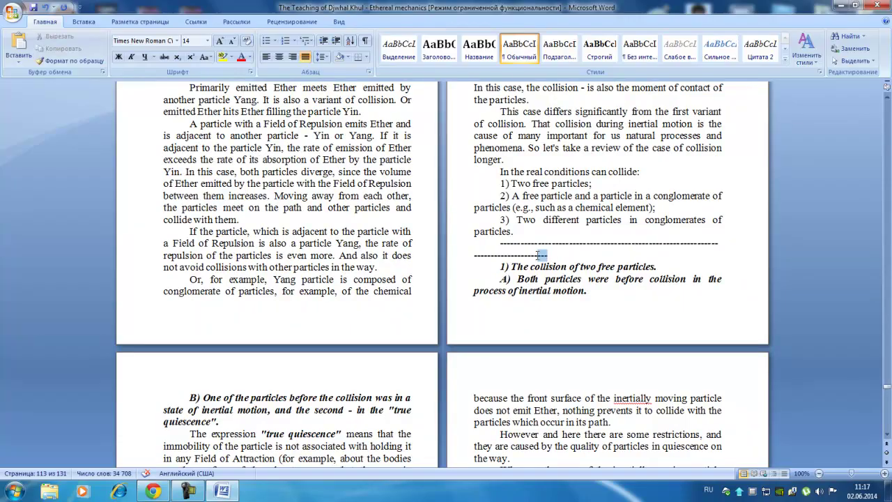
{"action": "key", "text": "Delete"}
- Delete the last two dash lines and select the closing 'Thank you for your attention!' line
{"action": "scroll", "coordinate": [453, 293], "scroll_direction": "down", "scroll_amount": 15}
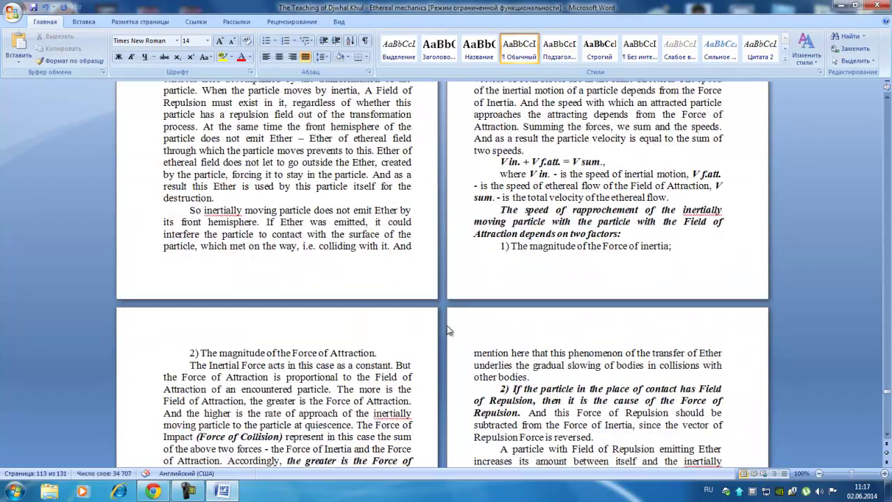
{"action": "scroll", "coordinate": [440, 326], "scroll_direction": "down", "scroll_amount": 20}
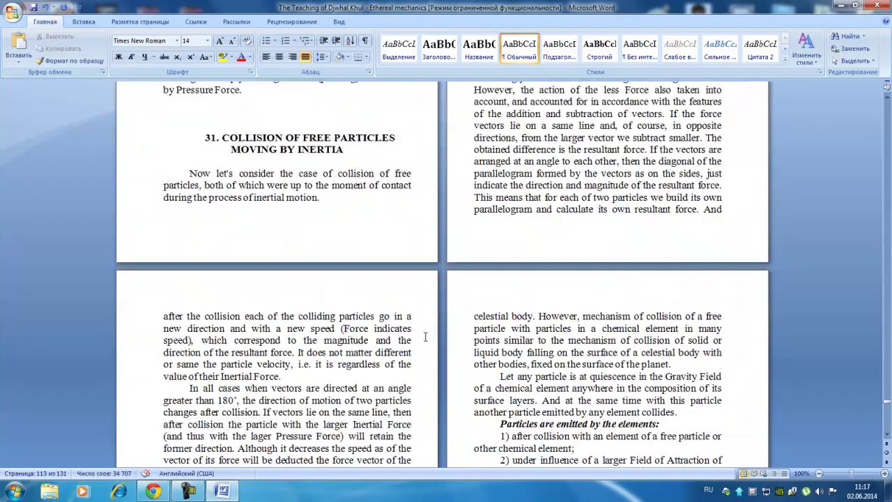
{"action": "scroll", "coordinate": [418, 335], "scroll_direction": "down", "scroll_amount": 9}
{"action": "left_click_drag", "start_coordinate": [560, 201], "coordinate": [472, 205]}
{"action": "key", "text": "Delete"}
{"action": "scroll", "coordinate": [519, 293], "scroll_direction": "down", "scroll_amount": 4}
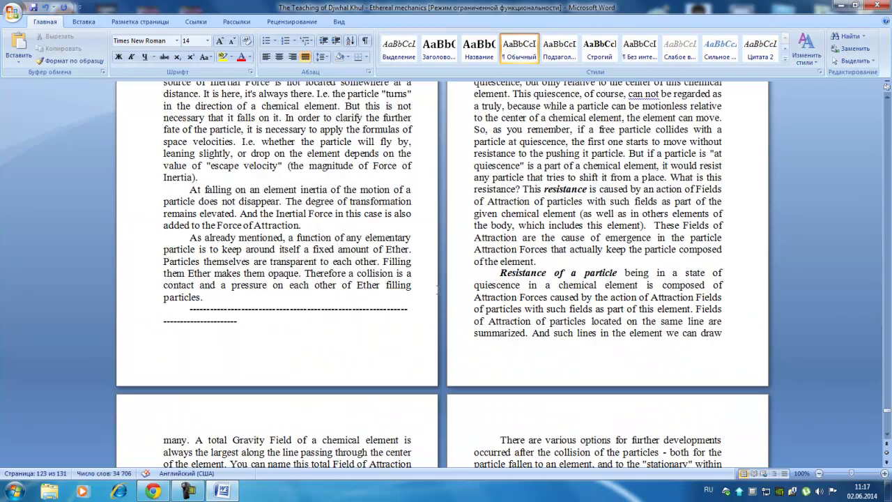
{"action": "left_click_drag", "start_coordinate": [232, 320], "coordinate": [176, 320]}
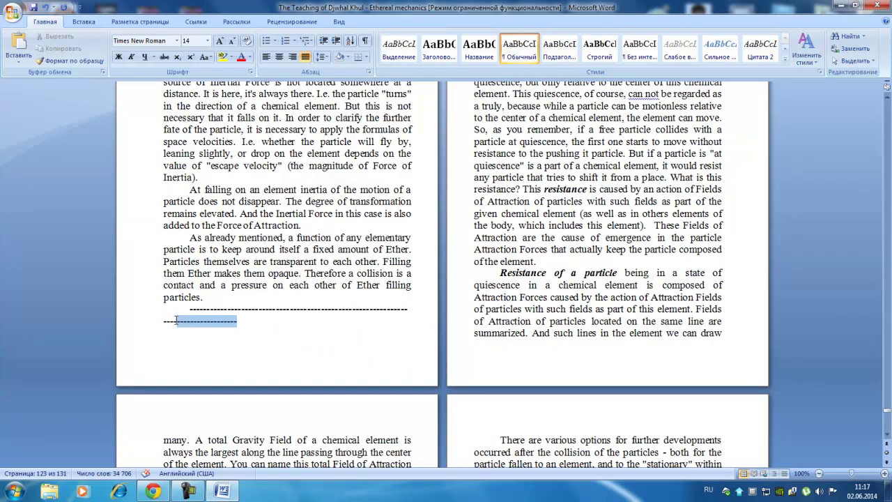
{"action": "key", "text": "Delete"}
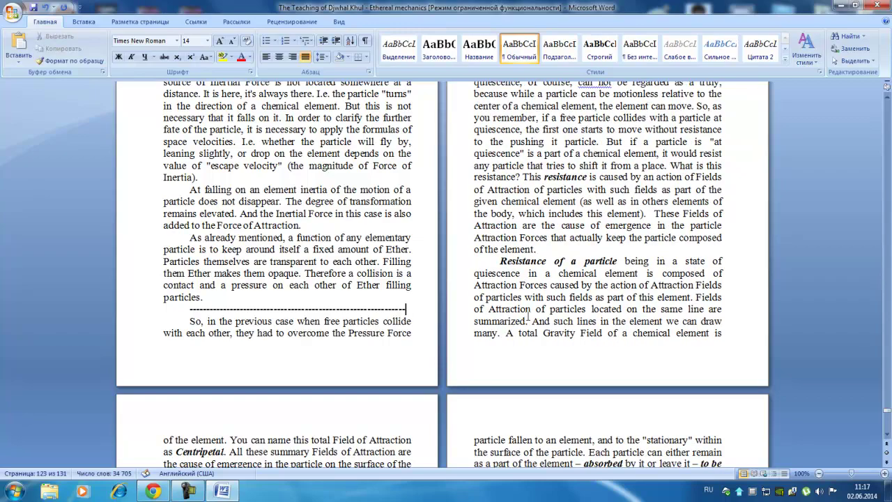
{"action": "scroll", "coordinate": [446, 293], "scroll_direction": "down", "scroll_amount": 10}
{"action": "scroll", "coordinate": [478, 324], "scroll_direction": "down", "scroll_amount": 20}
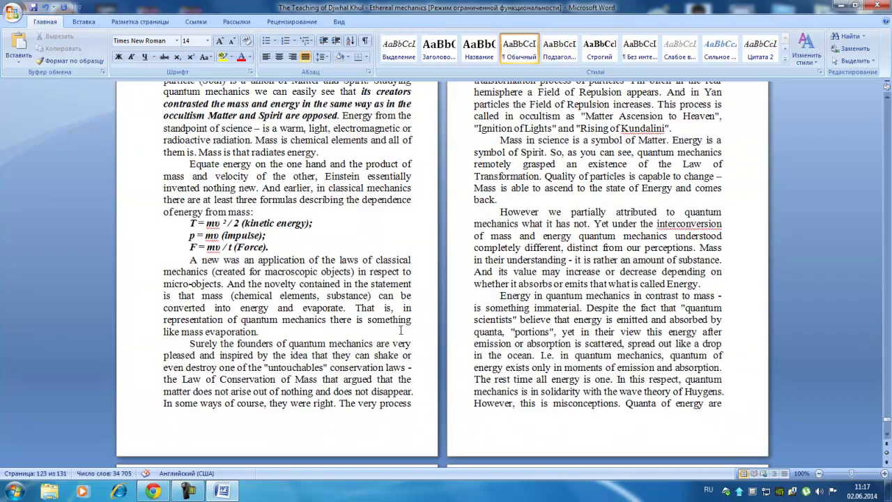
{"action": "scroll", "coordinate": [330, 352], "scroll_direction": "down", "scroll_amount": 5}
{"action": "scroll", "coordinate": [325, 339], "scroll_direction": "up", "scroll_amount": 20}
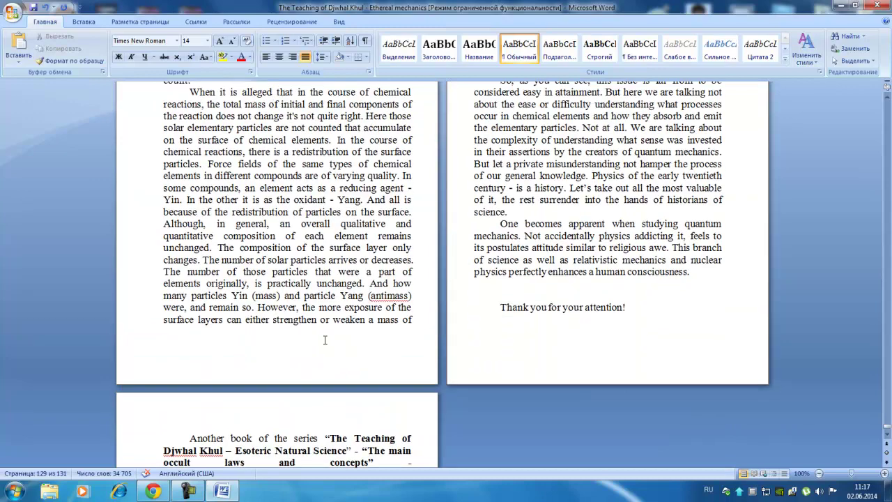
{"action": "scroll", "coordinate": [355, 271], "scroll_direction": "down", "scroll_amount": 10}
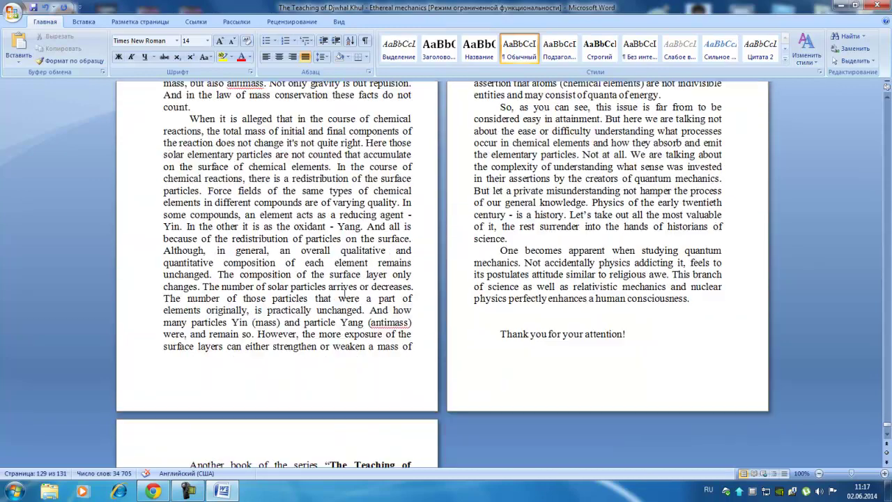
{"action": "scroll", "coordinate": [361, 250], "scroll_direction": "up", "scroll_amount": 5}
{"action": "scroll", "coordinate": [475, 319], "scroll_direction": "down", "scroll_amount": 3}
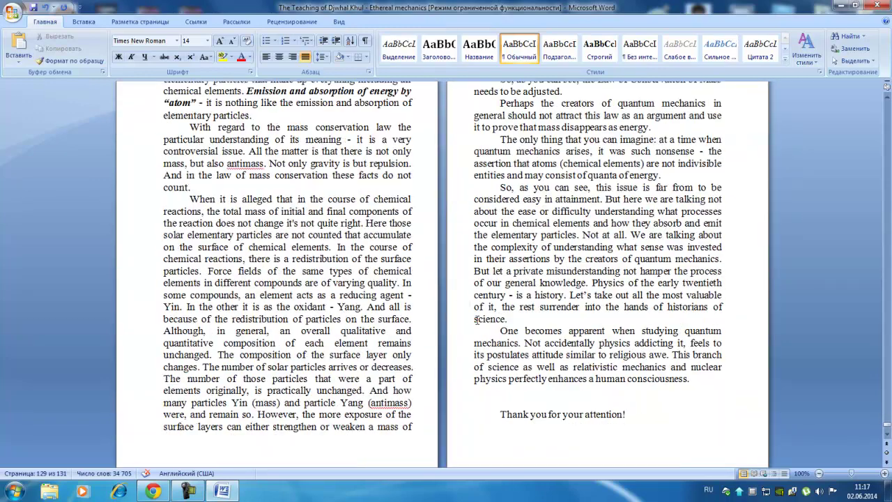
{"action": "left_click_drag", "start_coordinate": [498, 414], "coordinate": [635, 416]}
- Deselect the closing line and save the edited manuscript with Ctrl+S
{"action": "left_click", "coordinate": [498, 414]}
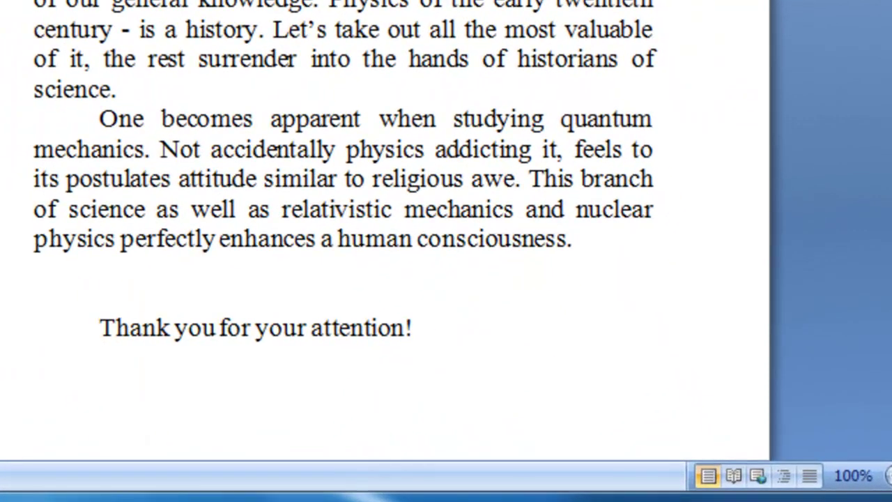
{"action": "left_click_drag", "start_coordinate": [95, 329], "coordinate": [429, 332]}
{"action": "key", "text": "Left"}
{"action": "key", "text": "ctrl+s"}
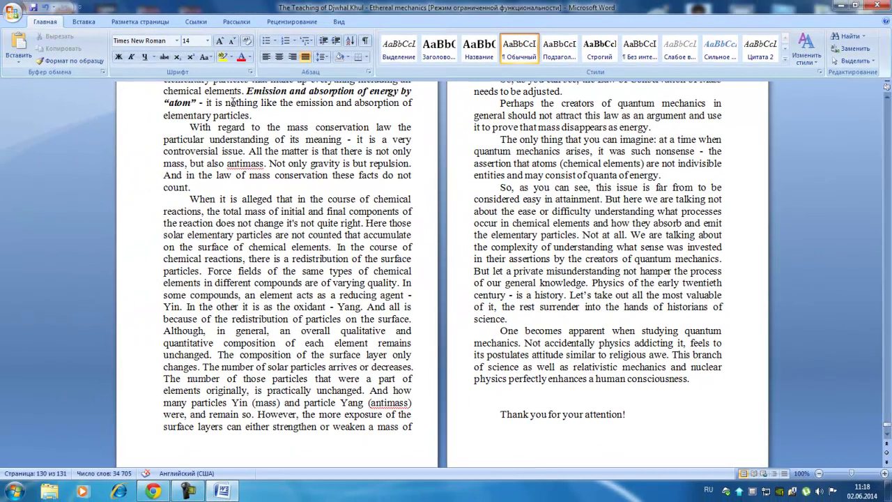
- Go back to section 33 and select the word 'interconversion'
{"action": "scroll", "coordinate": [576, 306], "scroll_direction": "down", "scroll_amount": 8}
{"action": "scroll", "coordinate": [531, 310], "scroll_direction": "up", "scroll_amount": 15}
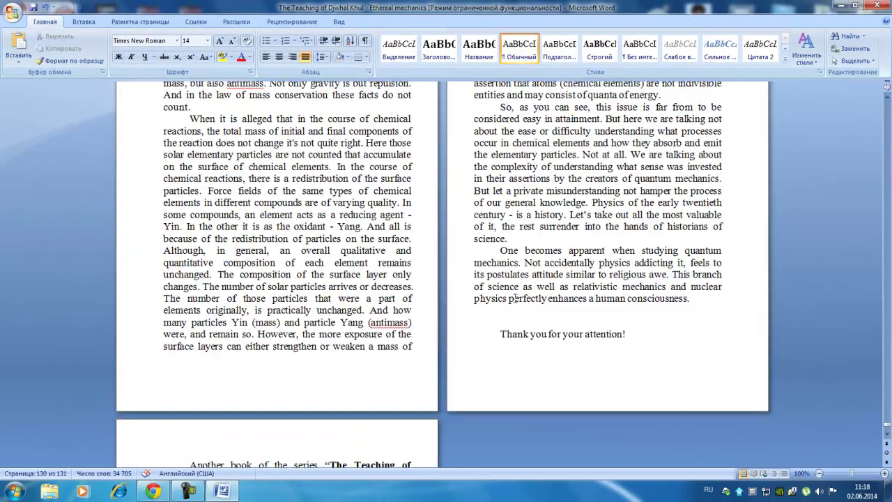
{"action": "scroll", "coordinate": [509, 264], "scroll_direction": "up", "scroll_amount": 5}
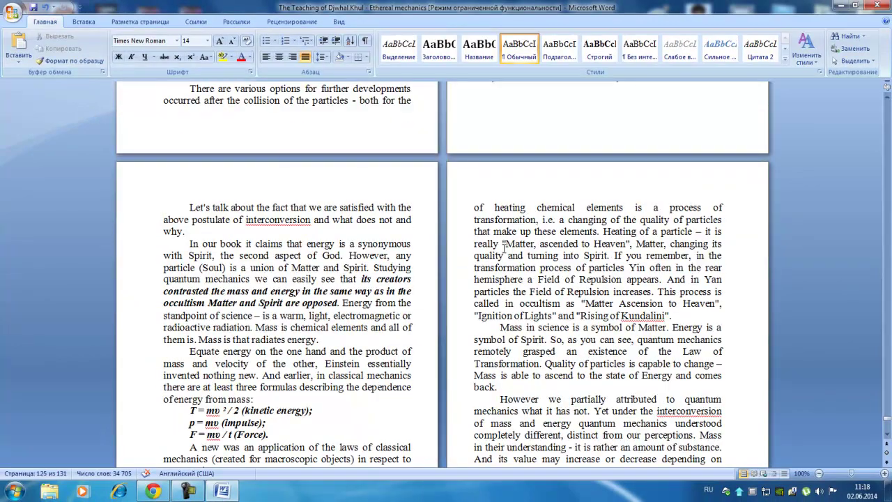
{"action": "scroll", "coordinate": [501, 245], "scroll_direction": "up", "scroll_amount": 3}
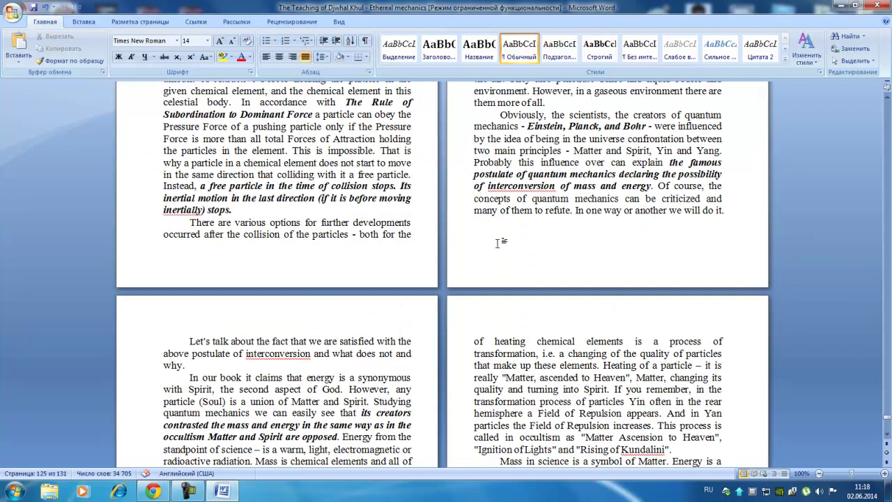
{"action": "scroll", "coordinate": [497, 242], "scroll_direction": "up", "scroll_amount": 18}
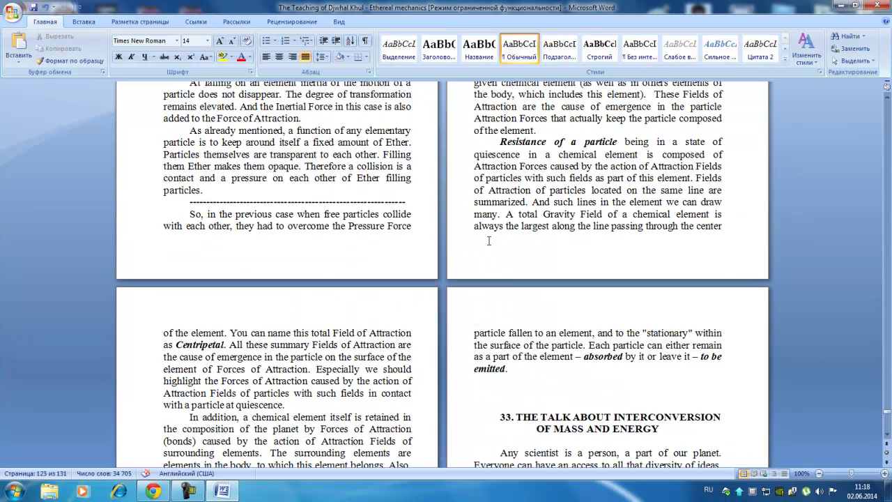
{"action": "scroll", "coordinate": [488, 240], "scroll_direction": "up", "scroll_amount": 8}
{"action": "scroll", "coordinate": [328, 246], "scroll_direction": "down", "scroll_amount": 9}
{"action": "scroll", "coordinate": [328, 247], "scroll_direction": "down", "scroll_amount": 15}
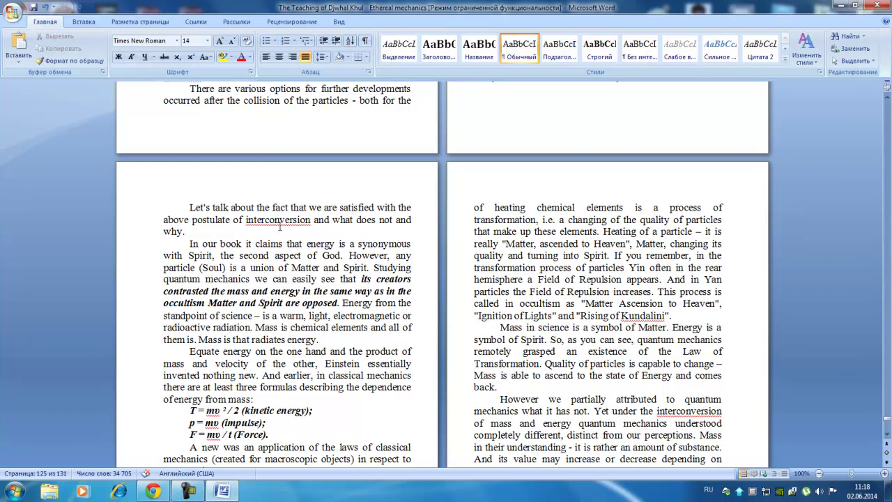
{"action": "double_click", "coordinate": [279, 222]}
{"action": "key", "text": "super+c"}
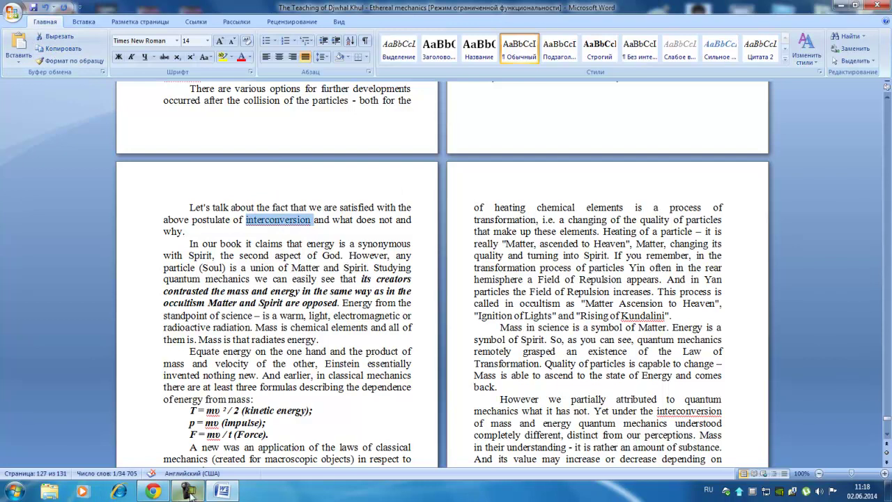
- Translate 'interconversion' to 'взаимопревращение' in Google Translate, then return to the Word manuscript
{"action": "left_click", "coordinate": [153, 491]}
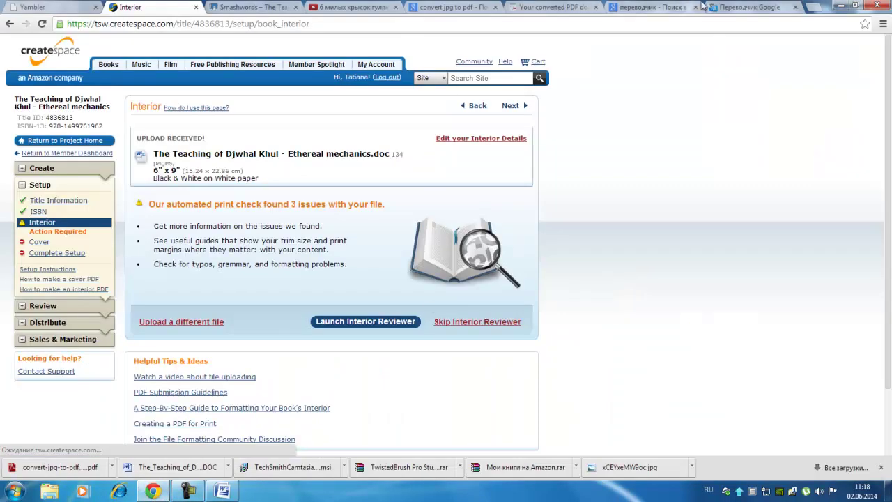
{"action": "left_click", "coordinate": [744, 10]}
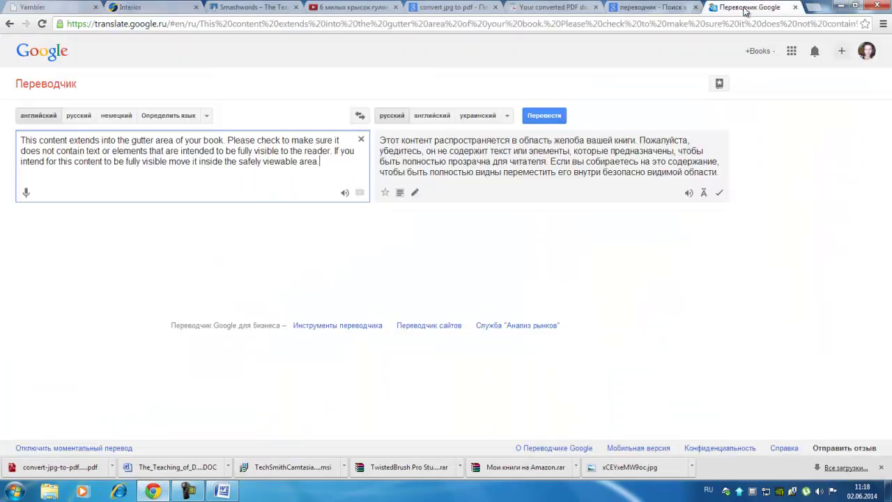
{"action": "left_click", "coordinate": [361, 139]}
{"action": "right_click", "coordinate": [35, 144]}
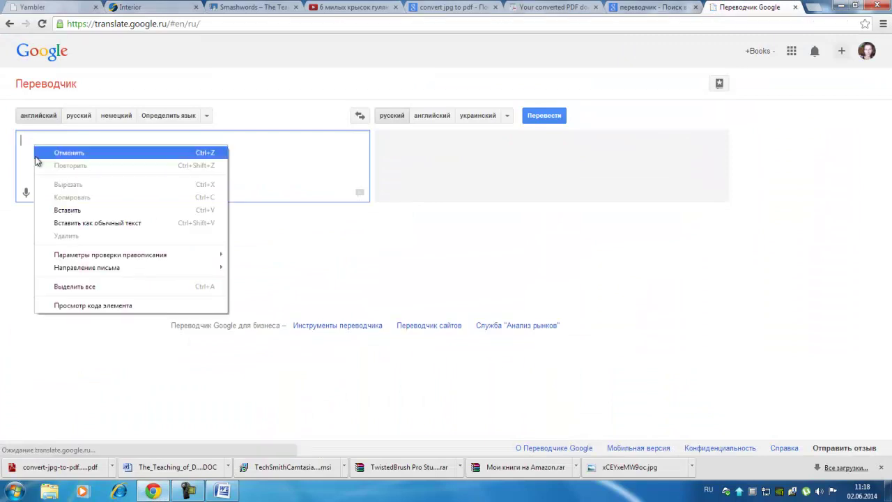
{"action": "left_click", "coordinate": [92, 208]}
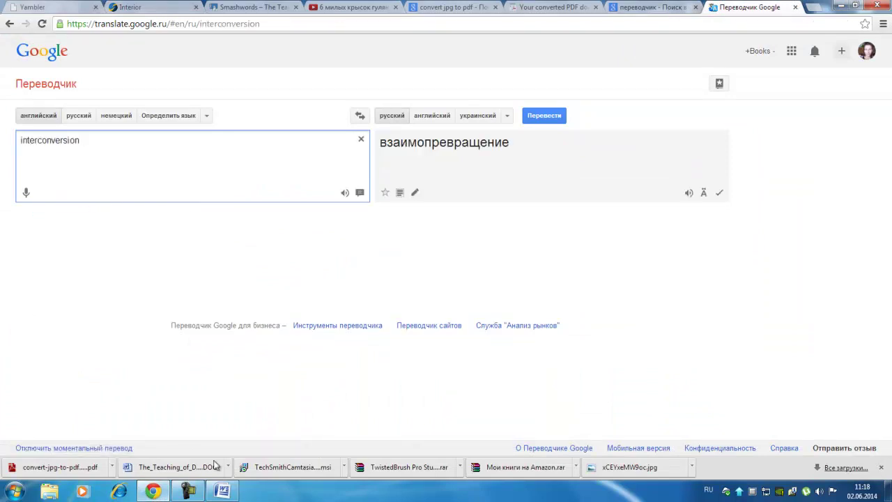
{"action": "left_click", "coordinate": [223, 491]}
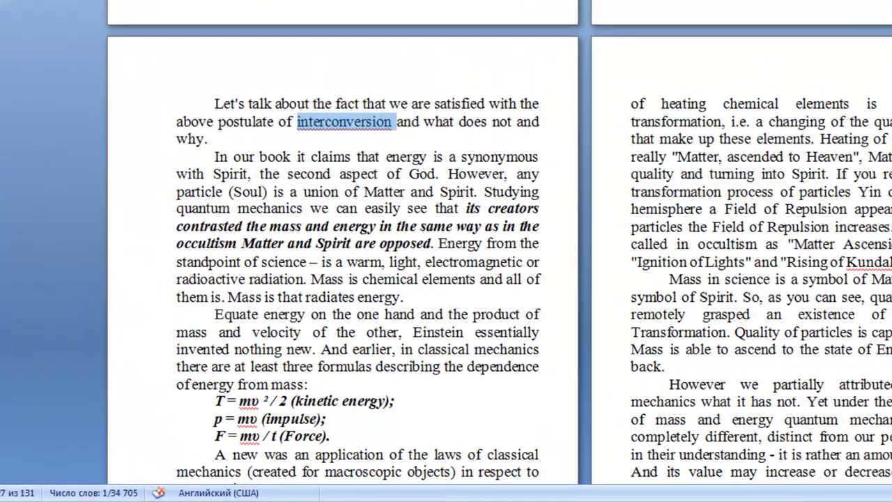
- Reveal the desktop and bring up the 'Обложки для Create Space' covers folder in Explorer
{"action": "key", "text": "alt+Tab"}
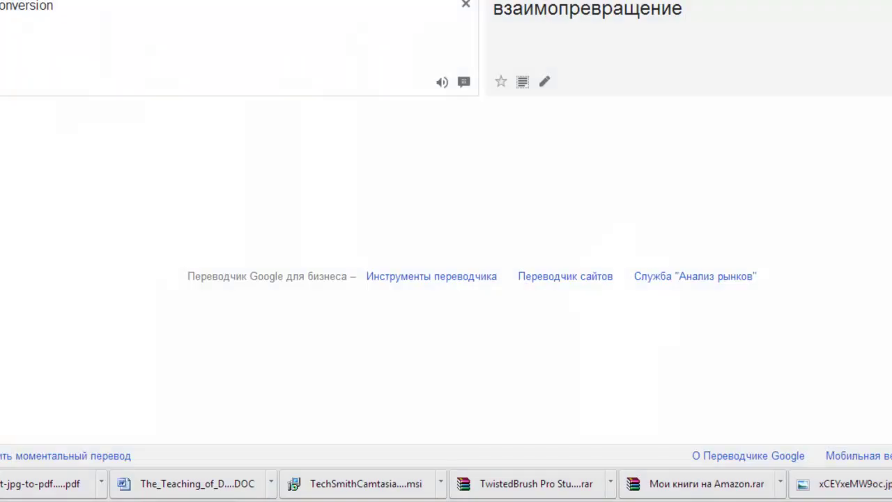
{"action": "key", "text": "super+d"}
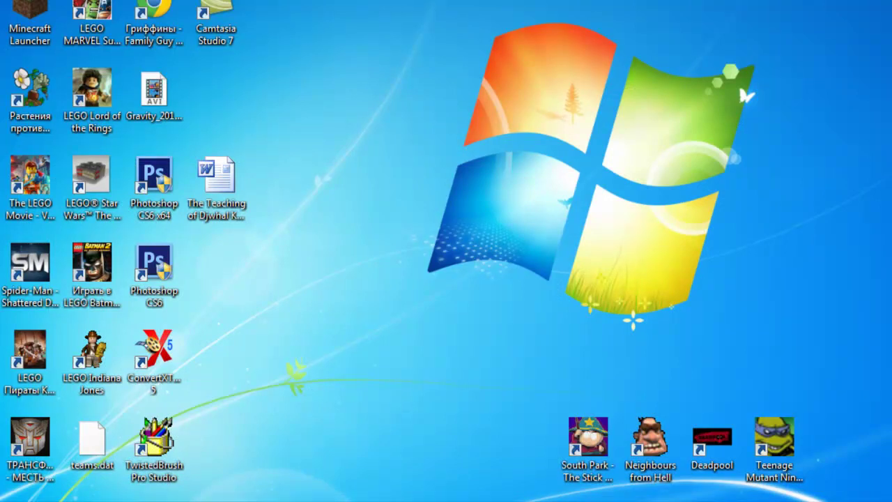
{"action": "key", "text": "alt+Tab"}
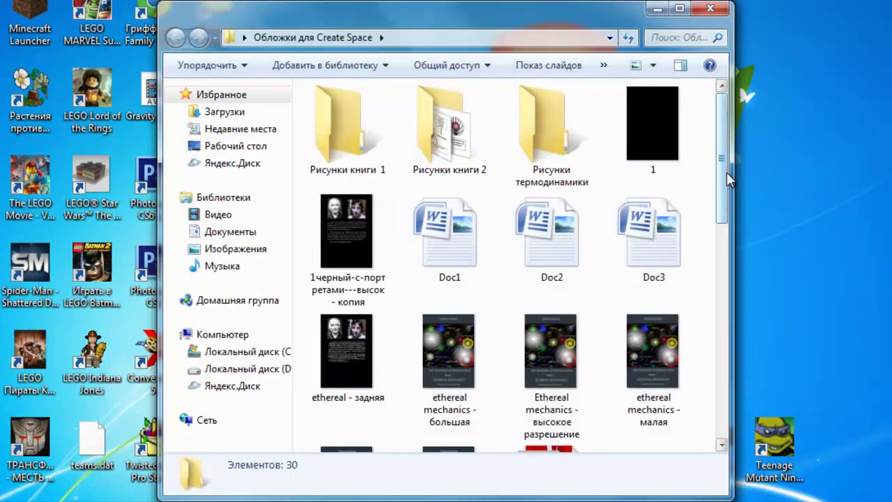
- Open the Загрузки folder and select the converted jpg-to-pdf file
{"action": "scroll", "coordinate": [728, 179], "scroll_direction": "down", "scroll_amount": 3}
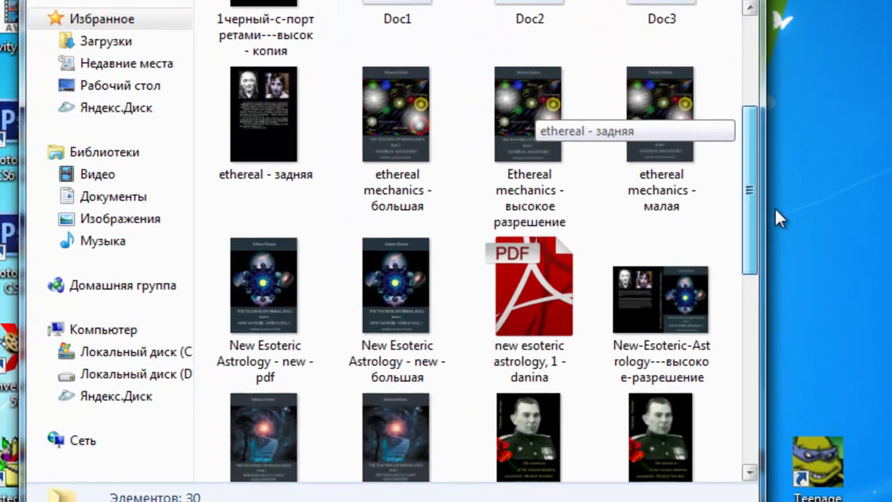
{"action": "left_click_drag", "start_coordinate": [775, 209], "coordinate": [784, 115]}
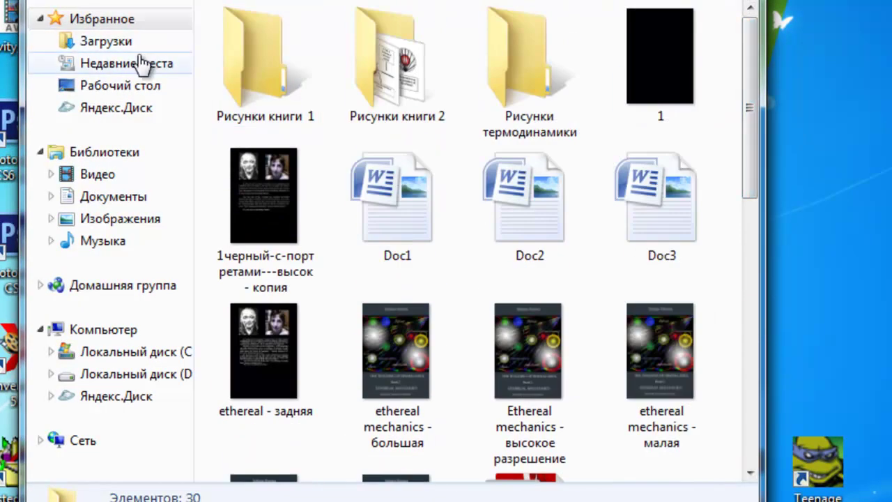
{"action": "left_click", "coordinate": [143, 62]}
{"action": "left_click", "coordinate": [115, 44]}
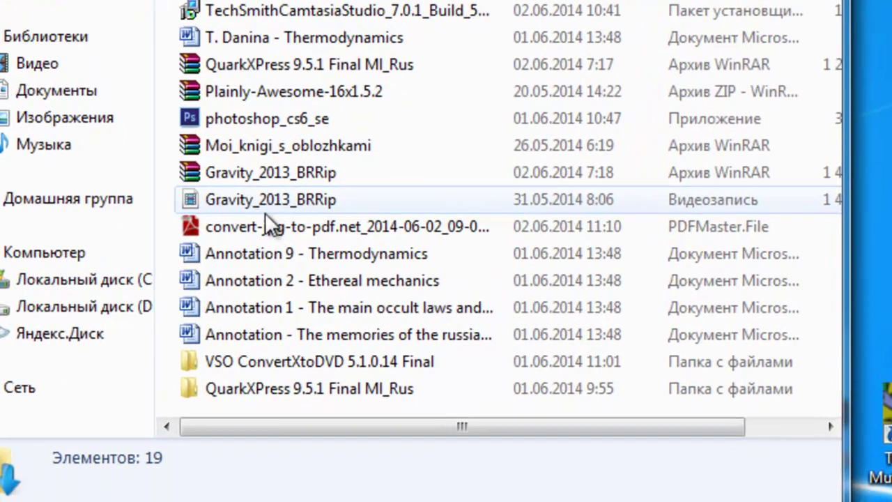
{"action": "left_click", "coordinate": [257, 303]}
- Rename the PDF to 'ethereal mechanics' and move it onto the desktop
{"action": "left_click", "coordinate": [185, 189]}
{"action": "left_click", "coordinate": [194, 189]}
{"action": "key", "text": "Delete"}
{"action": "key", "text": "Delete"}
{"action": "key", "text": "Delete"}
{"action": "key", "text": "Delete"}
{"action": "key", "text": "Delete"}
{"action": "key", "text": "Delete"}
{"action": "key", "text": "Delete"}
{"action": "key", "text": "Delete"}
{"action": "key", "text": "Delete"}
{"action": "key", "text": "Delete"}
{"action": "key", "text": "Delete"}
{"action": "key", "text": "Delete"}
{"action": "key", "text": "Delete"}
{"action": "key", "text": "Delete"}
{"action": "key", "text": "Delete"}
{"action": "key", "text": "Delete"}
{"action": "key", "text": "Delete"}
{"action": "key", "text": "Delete"}
{"action": "key", "text": "Delete"}
{"action": "key", "text": "Delete"}
{"action": "key", "text": "Delete"}
{"action": "key", "text": "Delete"}
{"action": "type", "text": "уерукуфд ыусрфтш"}
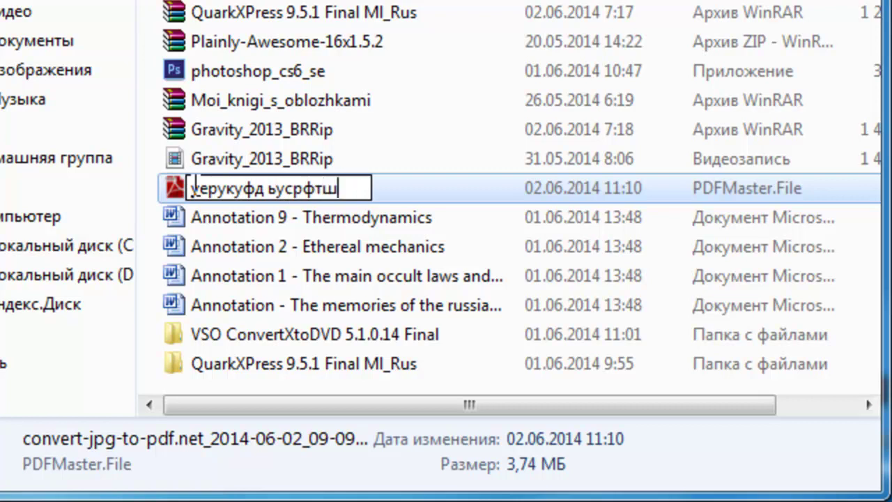
{"action": "type", "text": "сы"}
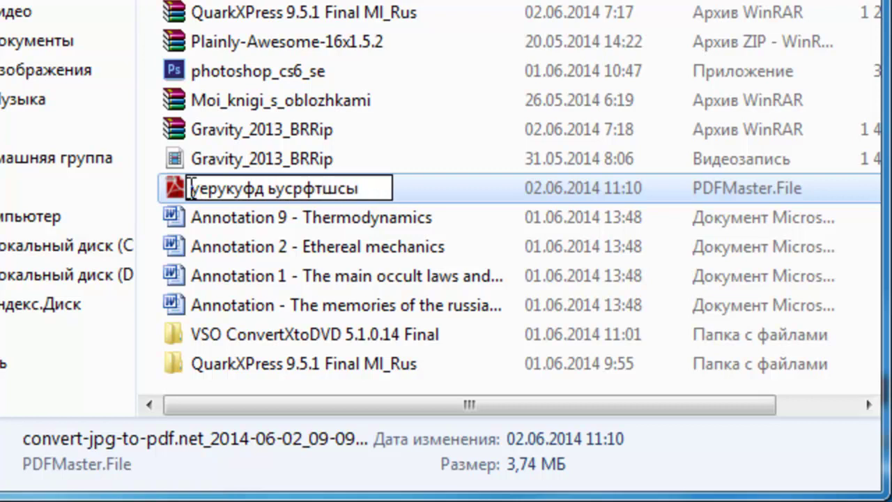
{"action": "left_click_drag", "start_coordinate": [196, 186], "coordinate": [473, 170]}
{"action": "key", "text": "BackSpace"}
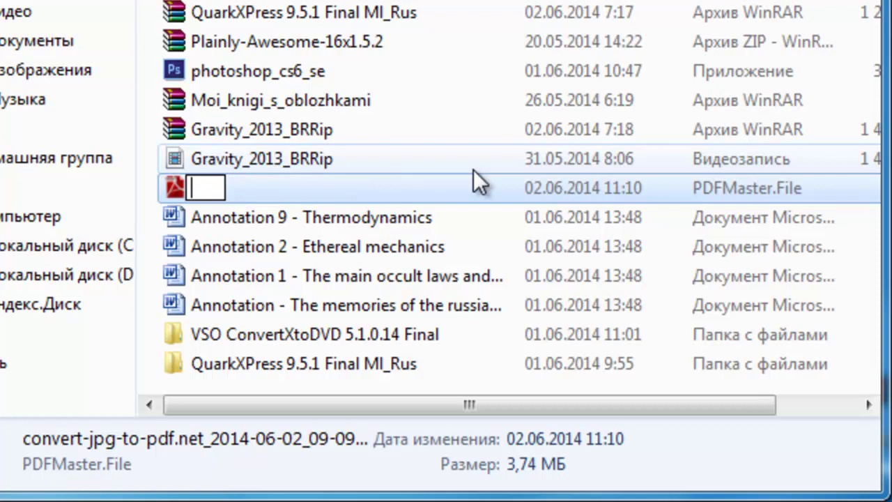
{"action": "type", "text": "ethere"}
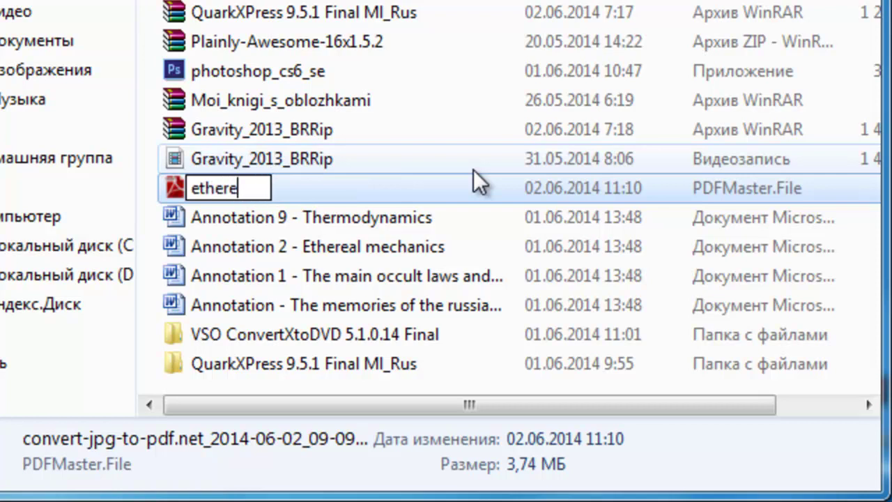
{"action": "type", "text": "al mech"}
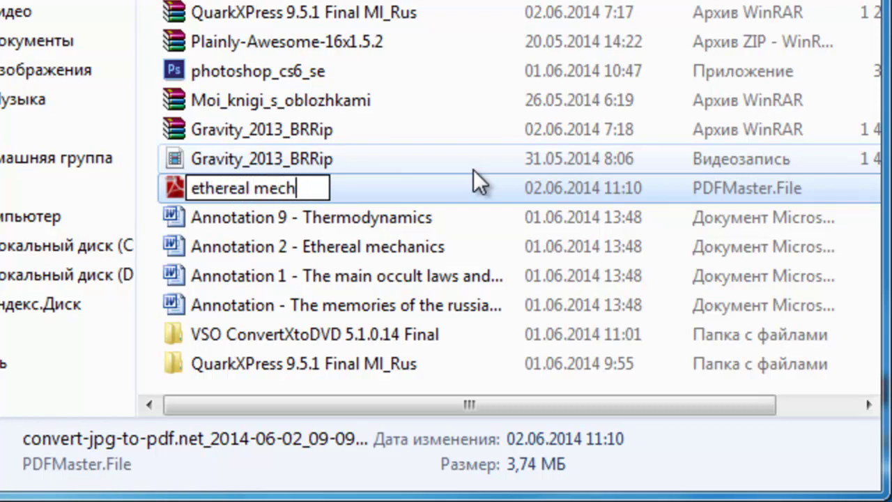
{"action": "type", "text": "anics"}
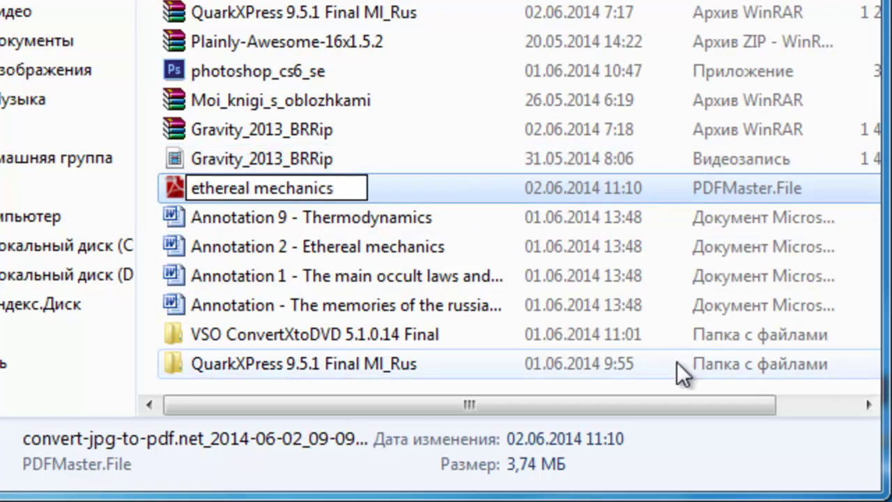
{"action": "key", "text": "Return"}
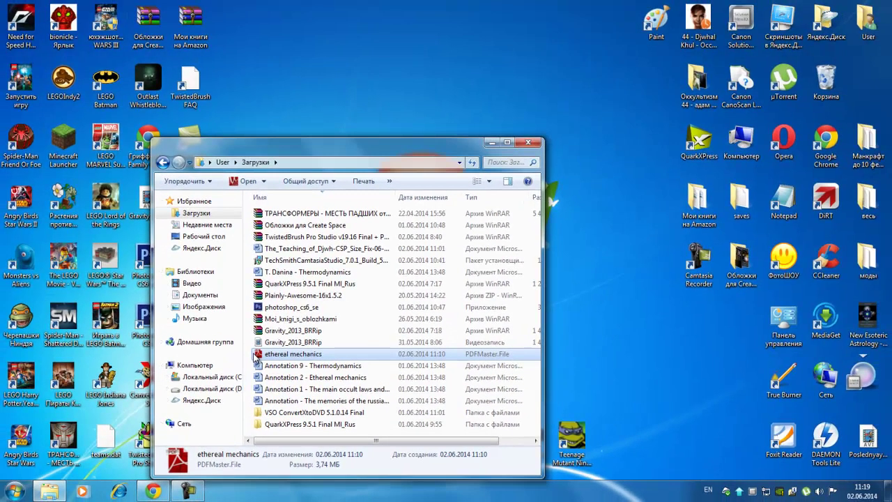
{"action": "left_click_drag", "start_coordinate": [261, 188], "coordinate": [738, 273]}
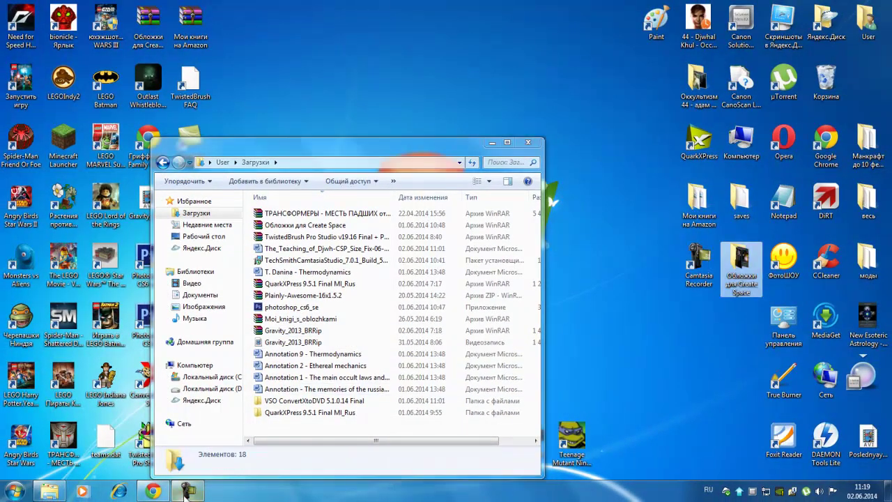
- Open CreateSpace's interior setup, showing 6" x 9" Black & White on White paper
{"action": "left_click", "coordinate": [152, 491]}
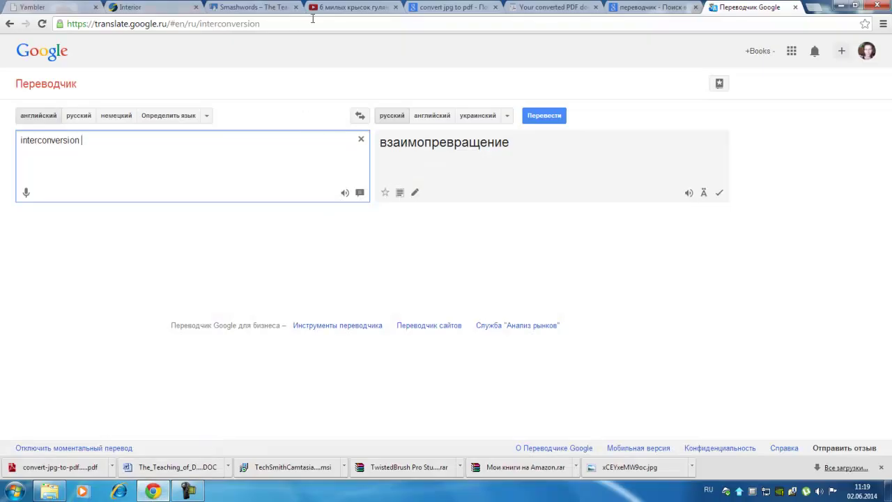
{"action": "left_click", "coordinate": [169, 9]}
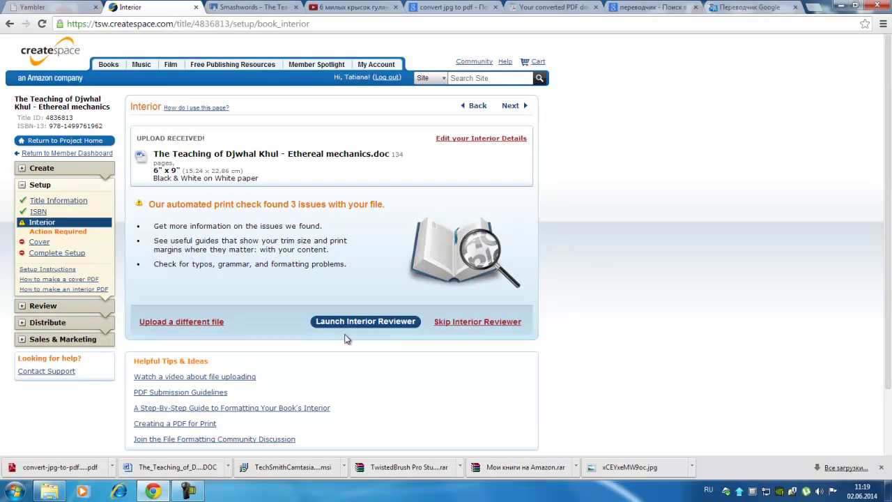
{"action": "left_click", "coordinate": [194, 323]}
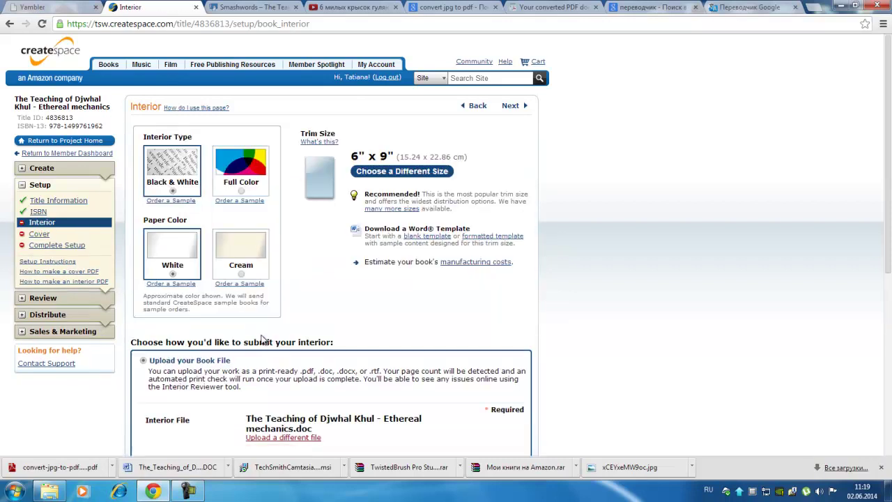
{"action": "scroll", "coordinate": [310, 354], "scroll_direction": "down", "scroll_amount": 2}
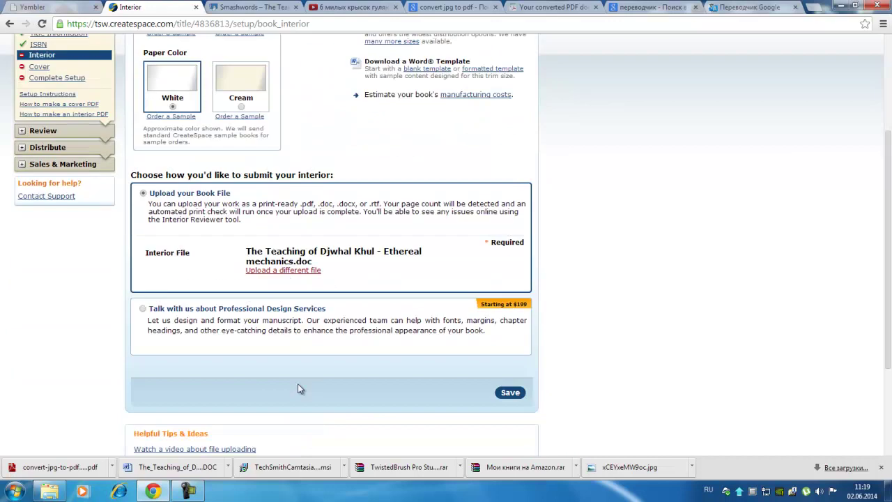
- Upload 'The Teaching of Djwhal Khul - Ethereal mechanics' Word file from Рабочий стол as the interior and save
{"action": "left_click", "coordinate": [293, 270]}
{"action": "left_click", "coordinate": [374, 256]}
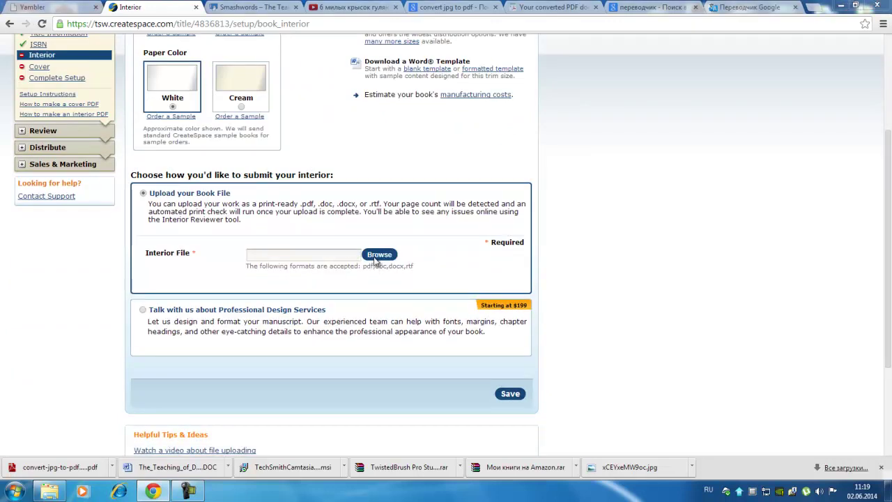
{"action": "left_click", "coordinate": [46, 98]}
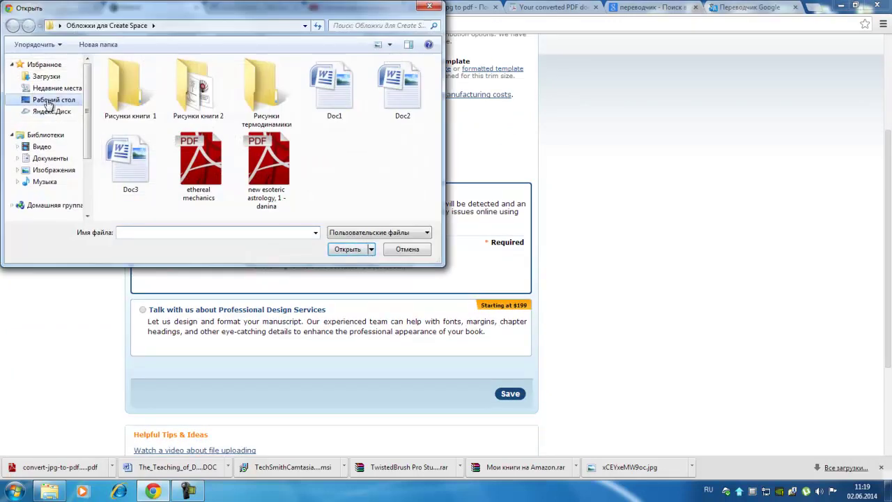
{"action": "scroll", "coordinate": [434, 192], "scroll_direction": "down", "scroll_amount": 1}
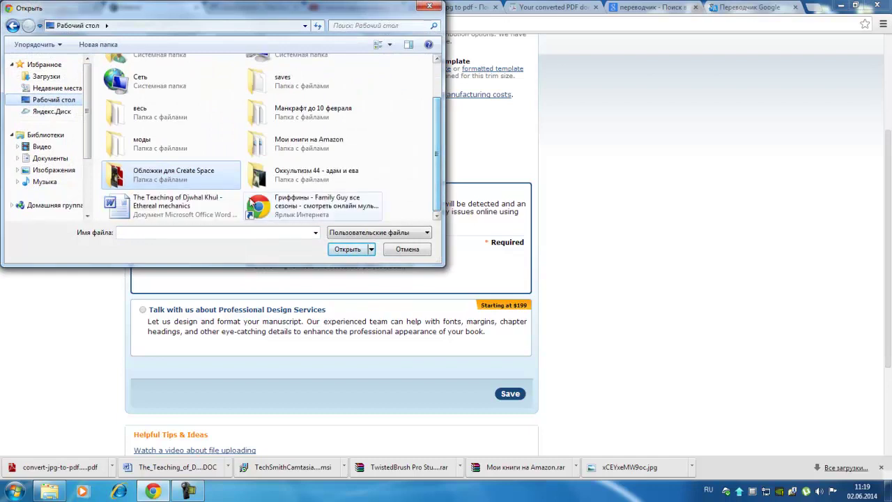
{"action": "double_click", "coordinate": [177, 203]}
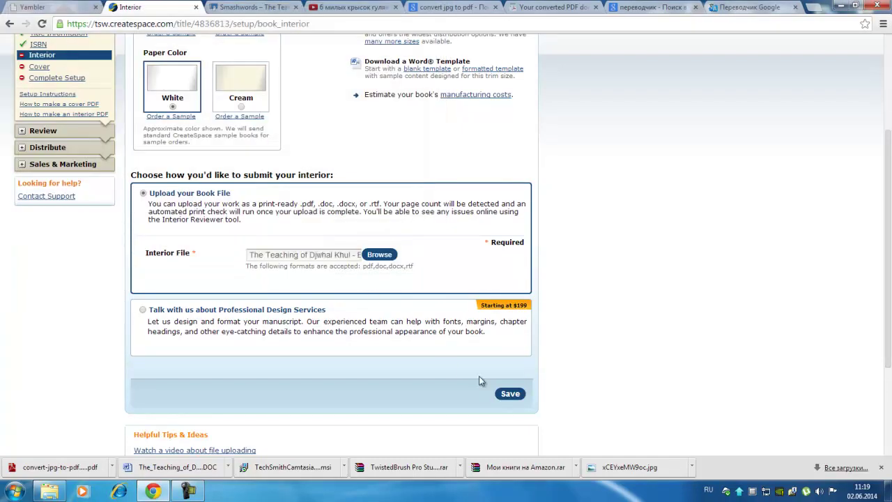
{"action": "left_click", "coordinate": [509, 394]}
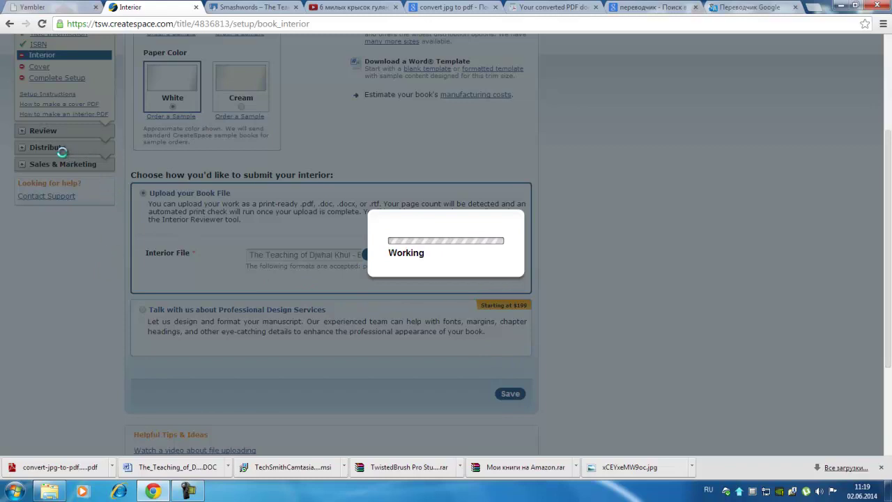
{"action": "scroll", "coordinate": [29, 129], "scroll_direction": "up", "scroll_amount": 5}
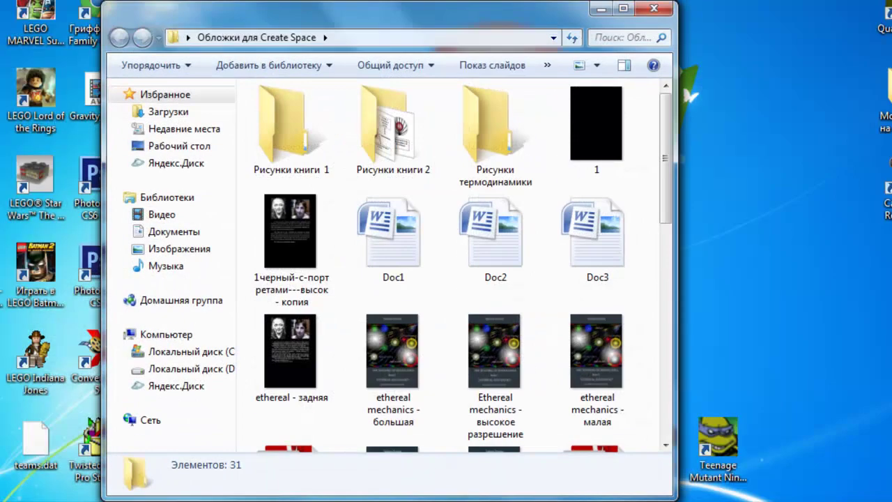
- Scroll through the Ethereal mechanics cover thumbnails, then switch to the Изображения pictures library
{"action": "left_click_drag", "start_coordinate": [670, 204], "coordinate": [655, 352]}
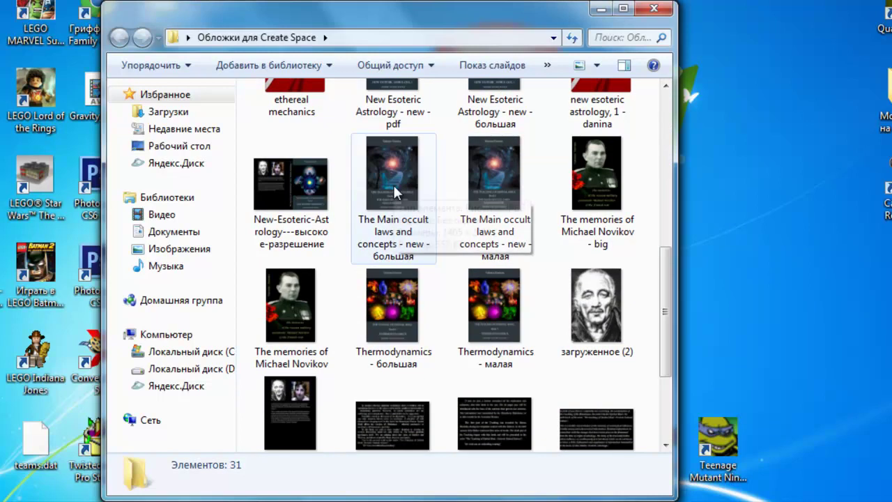
{"action": "mouse_move", "coordinate": [394, 187]}
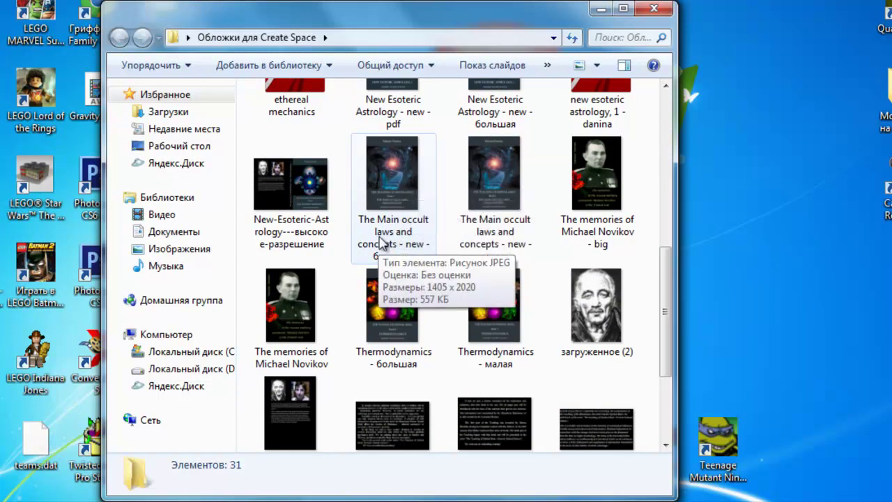
{"action": "left_click_drag", "start_coordinate": [667, 279], "coordinate": [713, 105]}
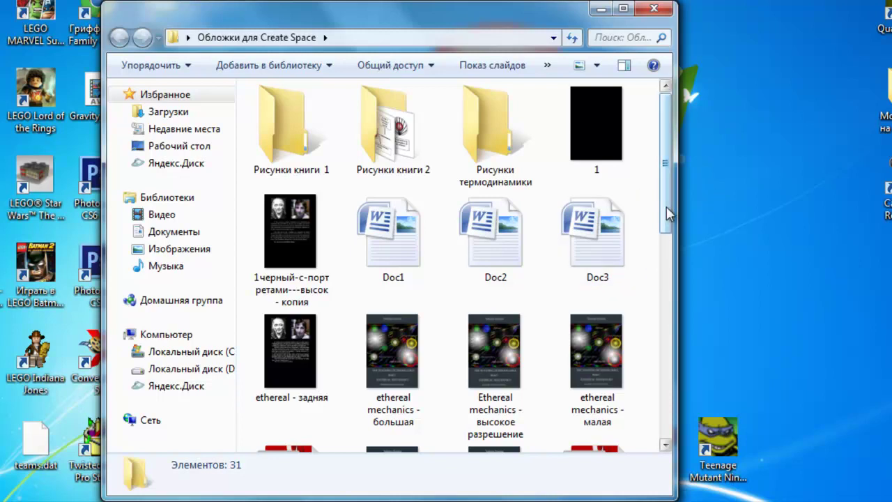
{"action": "mouse_move", "coordinate": [668, 214]}
{"action": "left_mouse_down"}
{"action": "mouse_move", "coordinate": [631, 406]}
{"action": "mouse_move", "coordinate": [655, 252]}
{"action": "mouse_move", "coordinate": [653, 205]}
{"action": "left_mouse_up"}
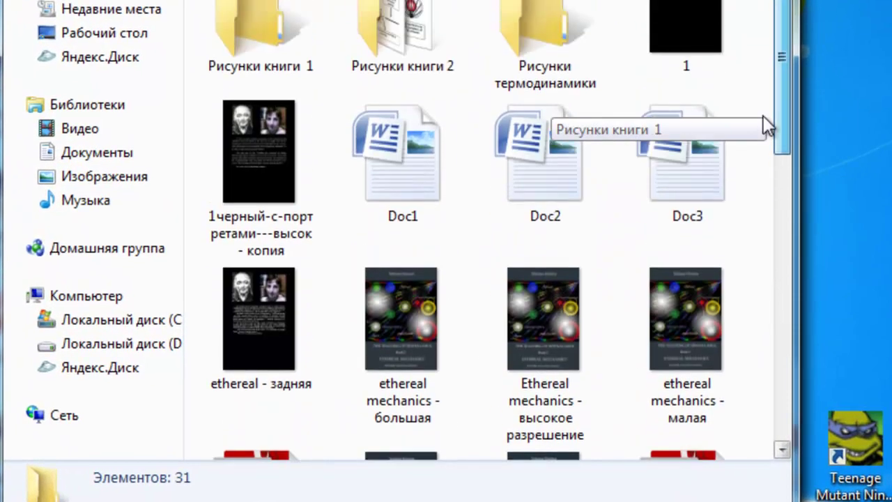
{"action": "left_click_drag", "start_coordinate": [763, 116], "coordinate": [763, 116]}
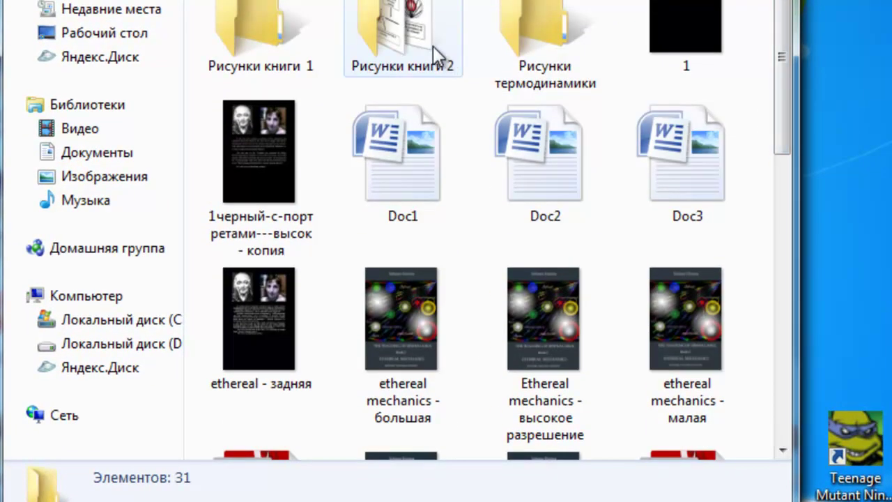
{"action": "mouse_move", "coordinate": [433, 46]}
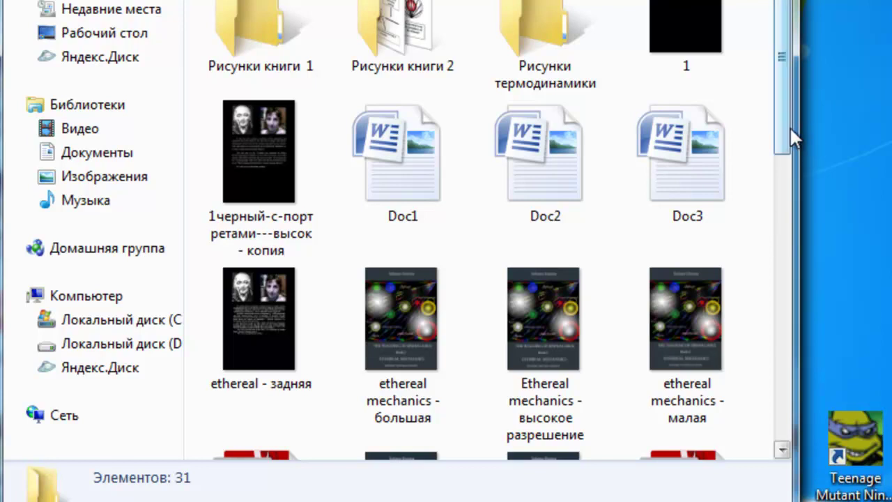
{"action": "left_click_drag", "start_coordinate": [788, 129], "coordinate": [794, 429]}
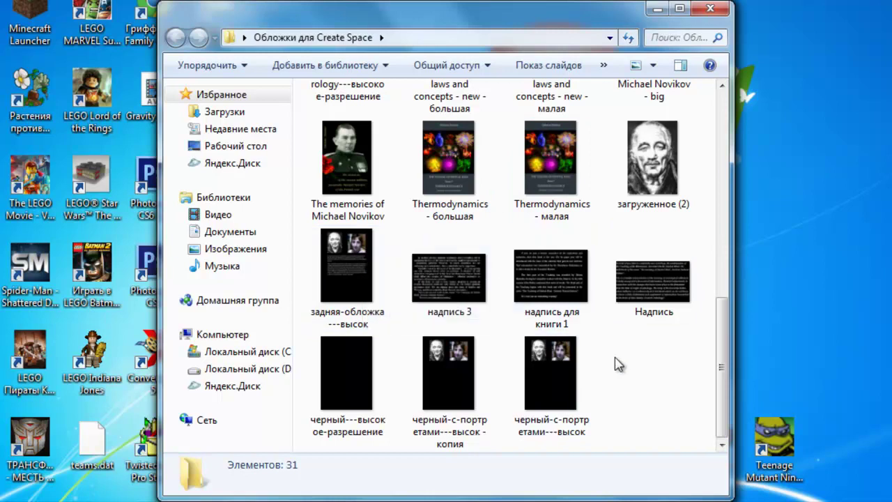
{"action": "scroll", "coordinate": [613, 362], "scroll_direction": "up", "scroll_amount": 5}
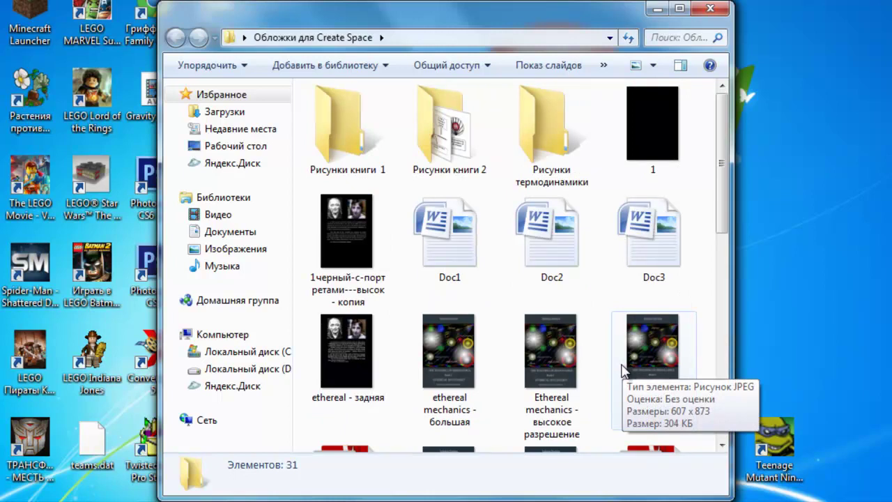
{"action": "left_click", "coordinate": [216, 249]}
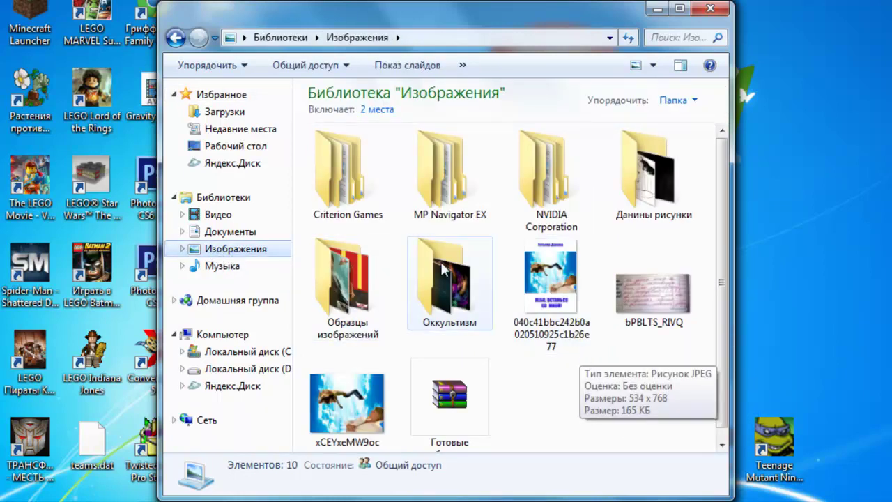
{"action": "left_click", "coordinate": [176, 37]}
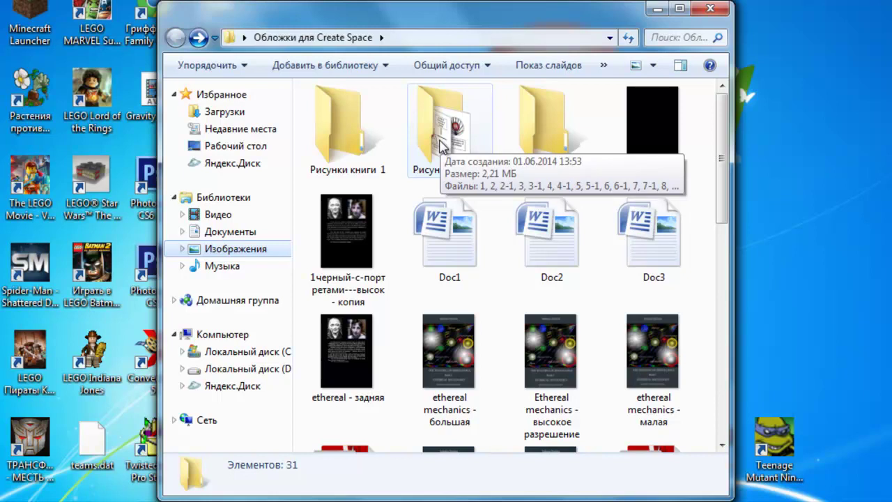
{"action": "left_click_drag", "start_coordinate": [724, 184], "coordinate": [711, 339]}
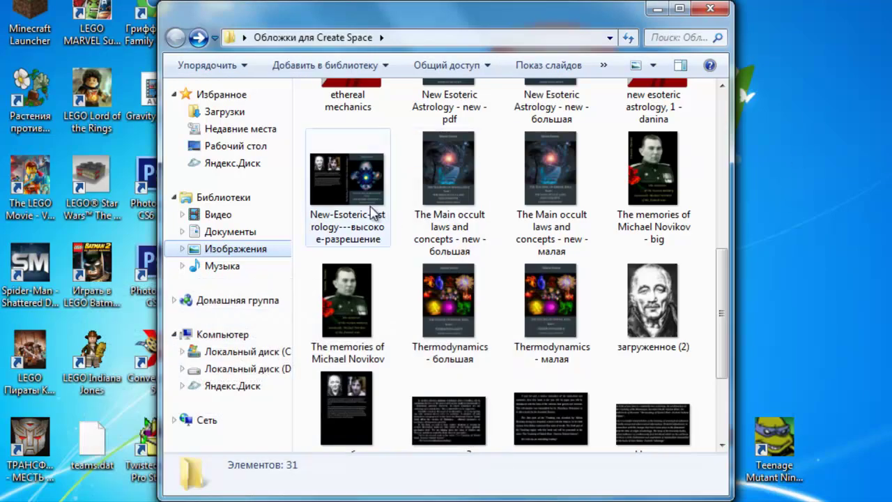
{"action": "double_click", "coordinate": [343, 209]}
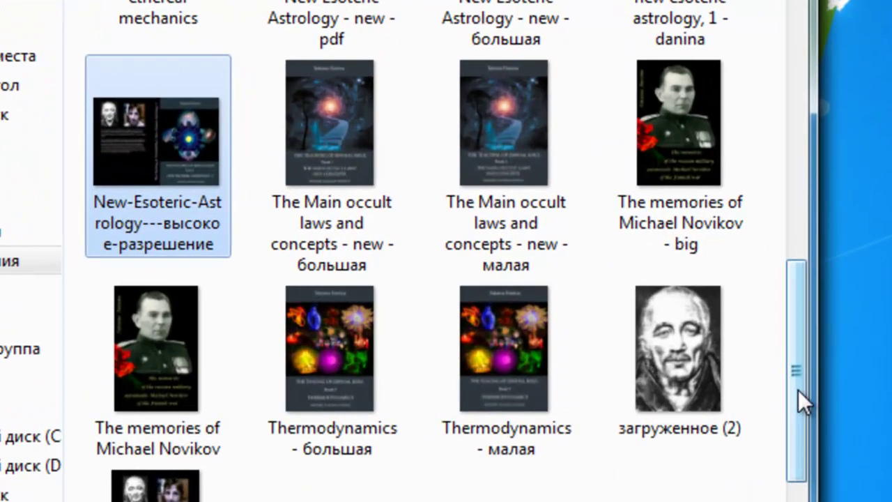
{"action": "left_click_drag", "start_coordinate": [722, 324], "coordinate": [718, 260]}
{"action": "left_click_drag", "start_coordinate": [794, 280], "coordinate": [801, 96]}
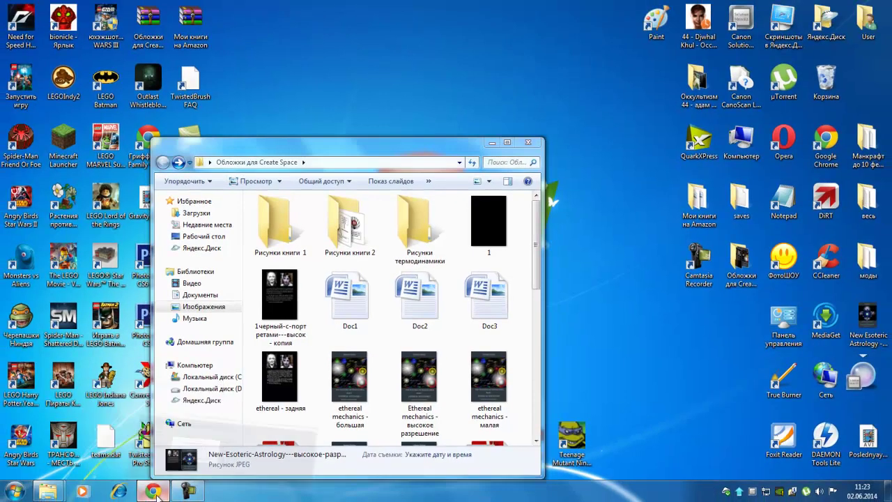
- In a new Chrome tab, go from the Yandex home page to the Мой Диск file list
{"action": "left_click", "coordinate": [153, 490]}
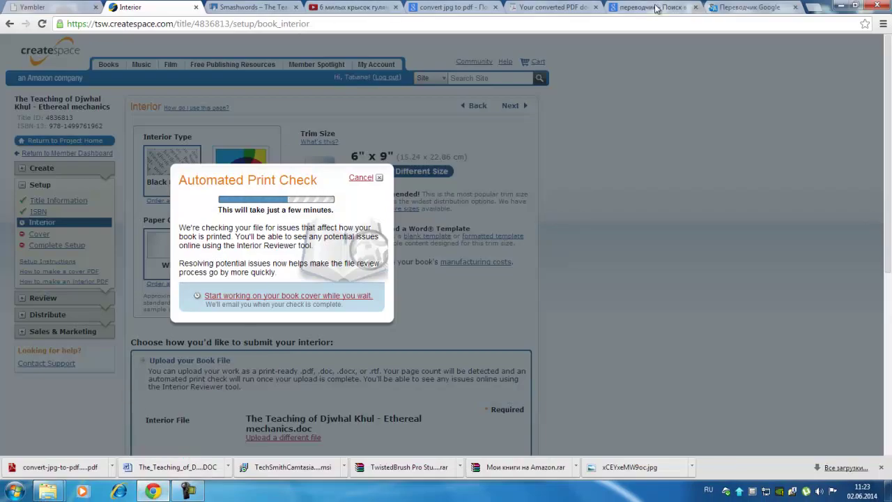
{"action": "left_click", "coordinate": [812, 7]}
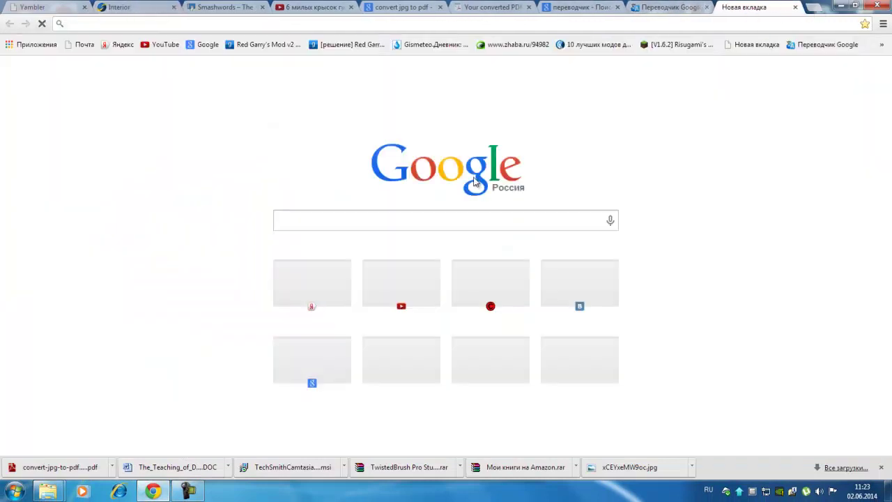
{"action": "left_click", "coordinate": [307, 287]}
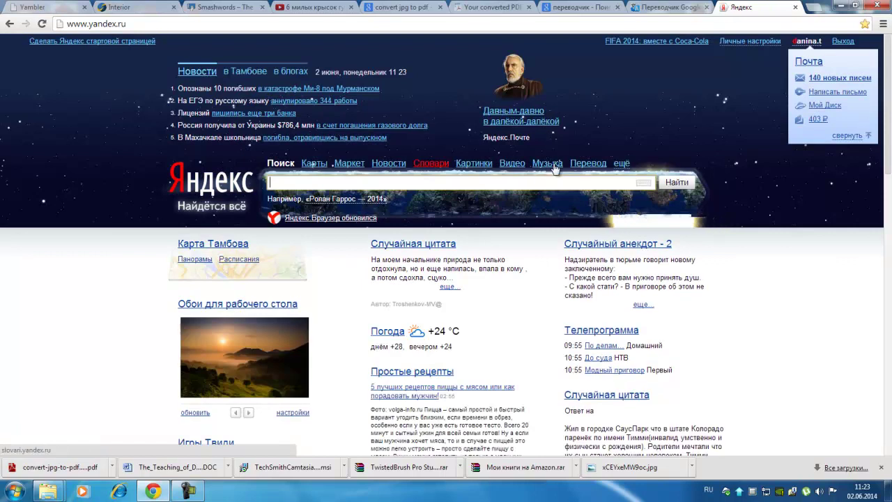
{"action": "left_click", "coordinate": [824, 104]}
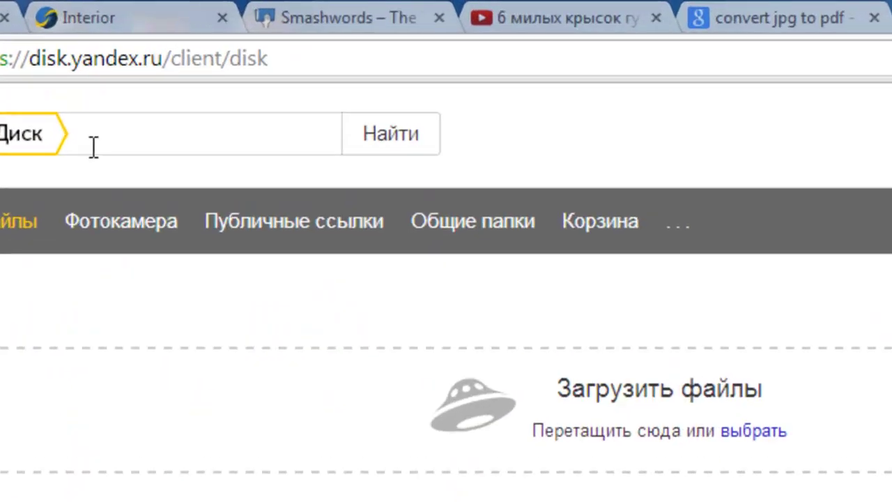
- Search Disk for the covers archive and preview the Обложки для Create Space folder inside it
{"action": "left_click", "coordinate": [121, 59]}
{"action": "type", "text": "Обложки"}
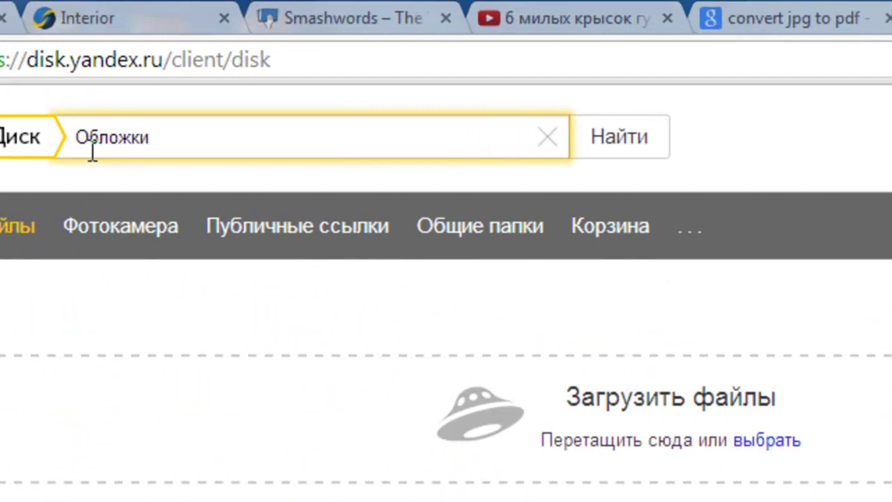
{"action": "type", "text": "для"}
{"action": "key", "text": "Return"}
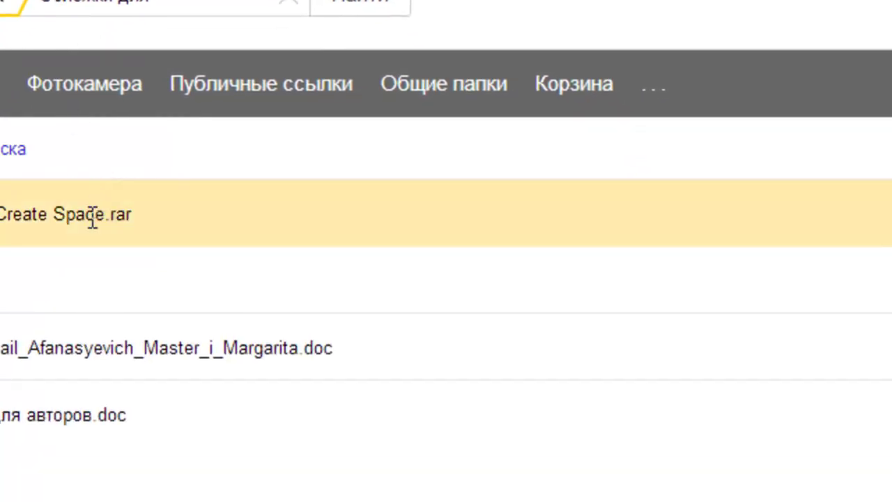
{"action": "left_click", "coordinate": [90, 217]}
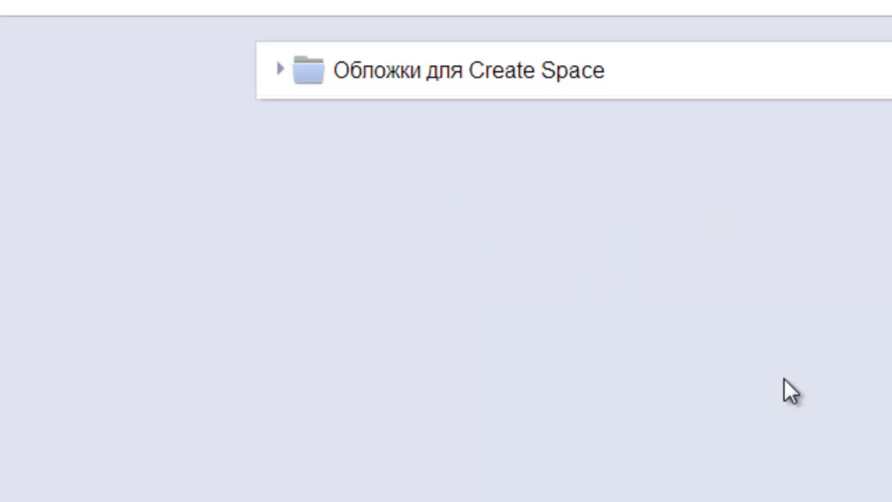
{"action": "double_click", "coordinate": [521, 84]}
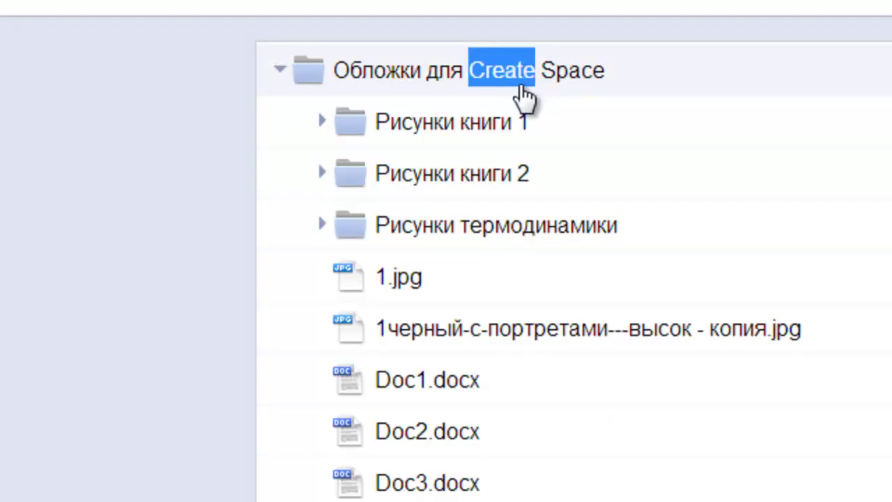
{"action": "left_click", "coordinate": [531, 90]}
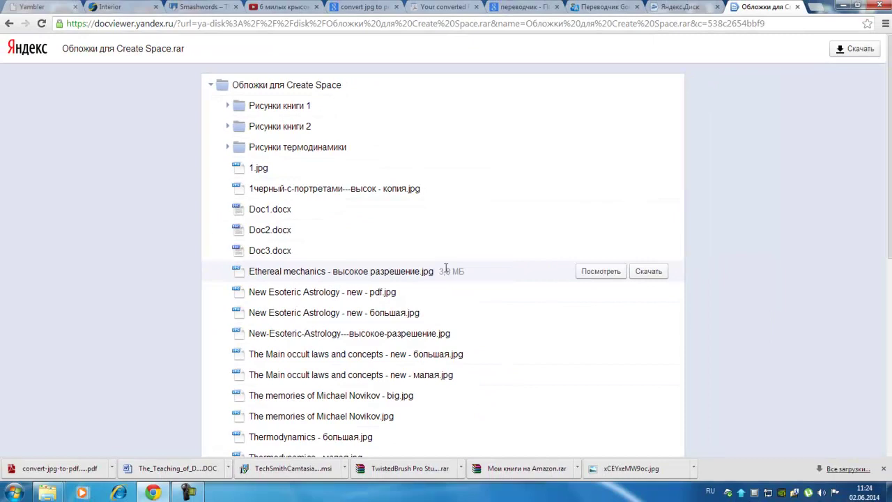
{"action": "scroll", "coordinate": [450, 269], "scroll_direction": "down", "scroll_amount": 3}
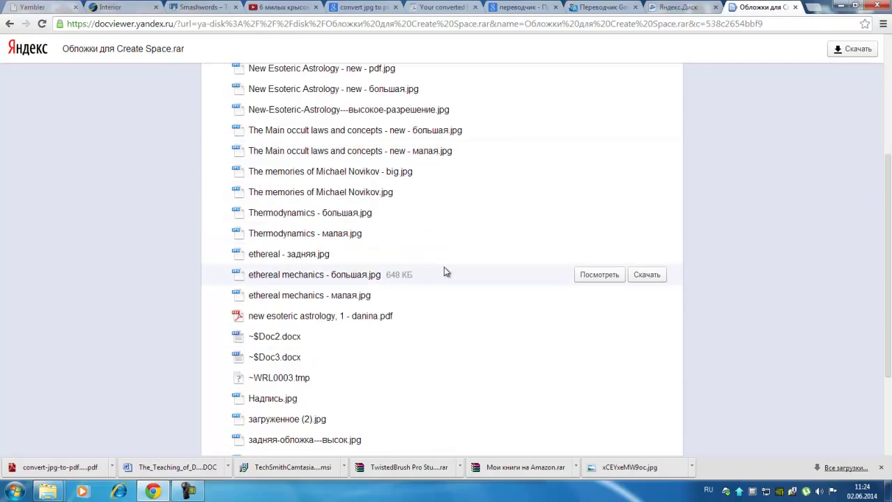
- Return to the search results and download 'Обложки для Create Space.rar' (21.7 MB)
{"action": "left_click", "coordinate": [9, 23]}
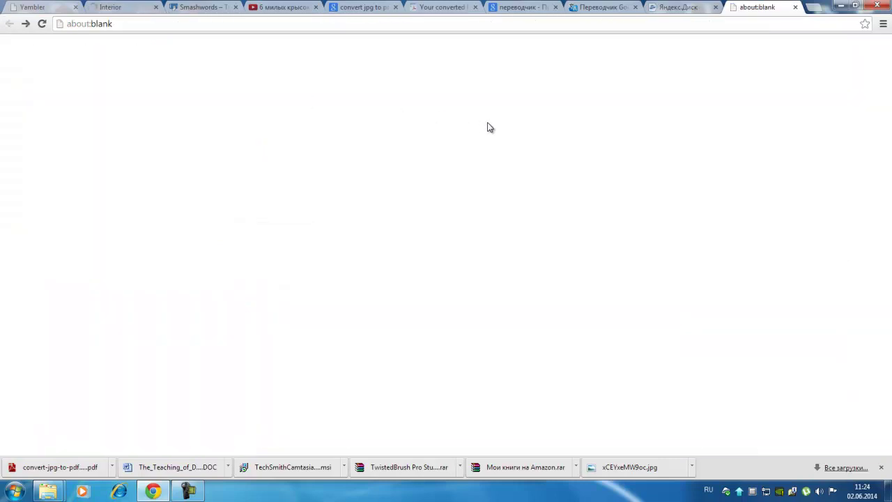
{"action": "left_click", "coordinate": [671, 8]}
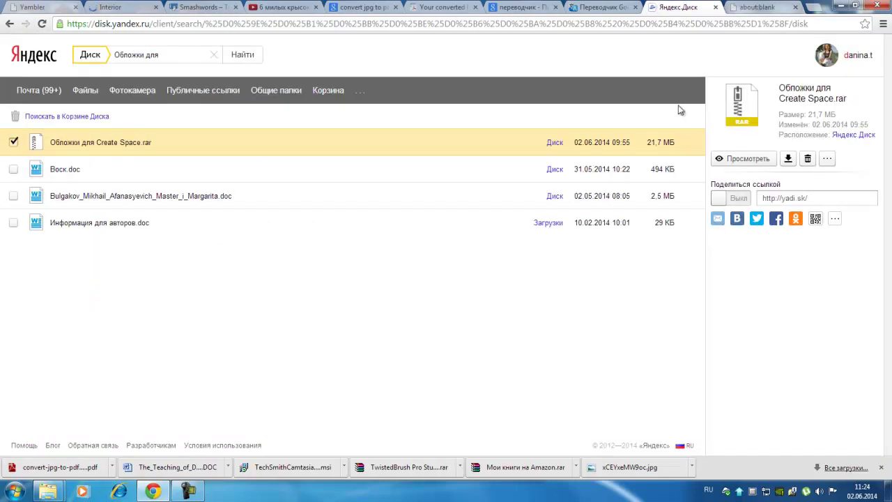
{"action": "left_click", "coordinate": [787, 160]}
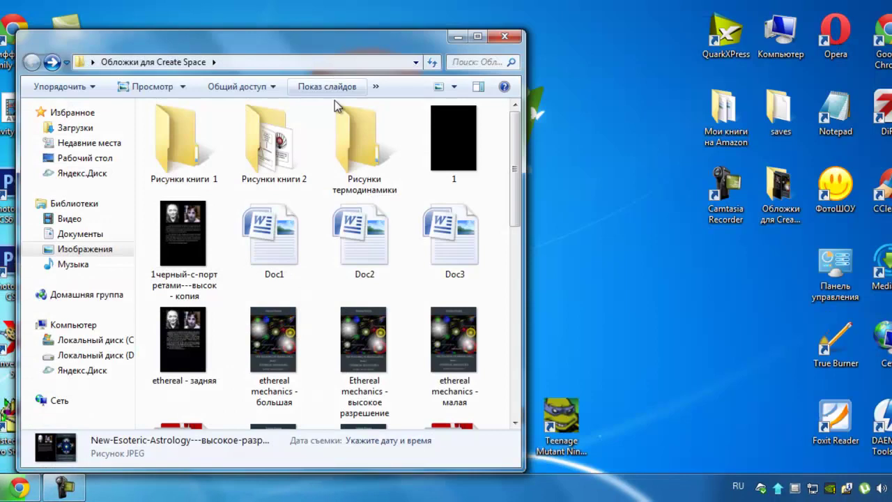
- Open 'Обложки для Create Space.rar' from Загрузки in WinRAR and go to its top level
{"action": "left_click", "coordinate": [73, 130]}
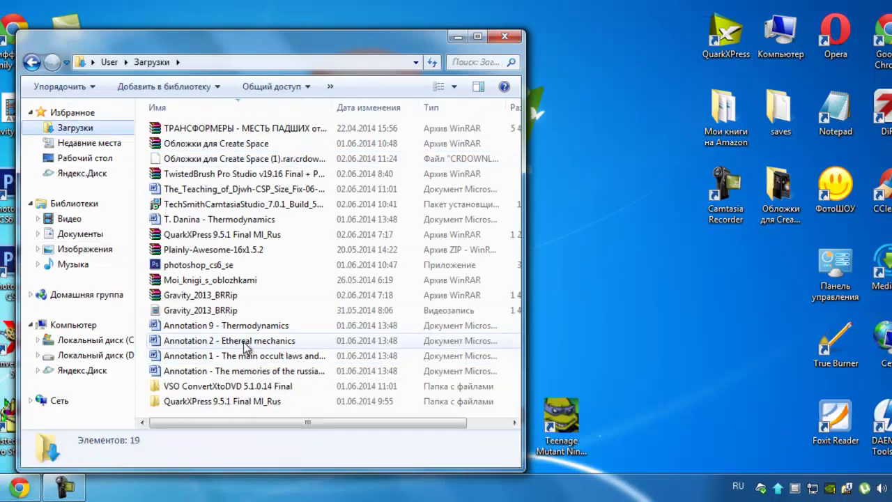
{"action": "left_click", "coordinate": [207, 146]}
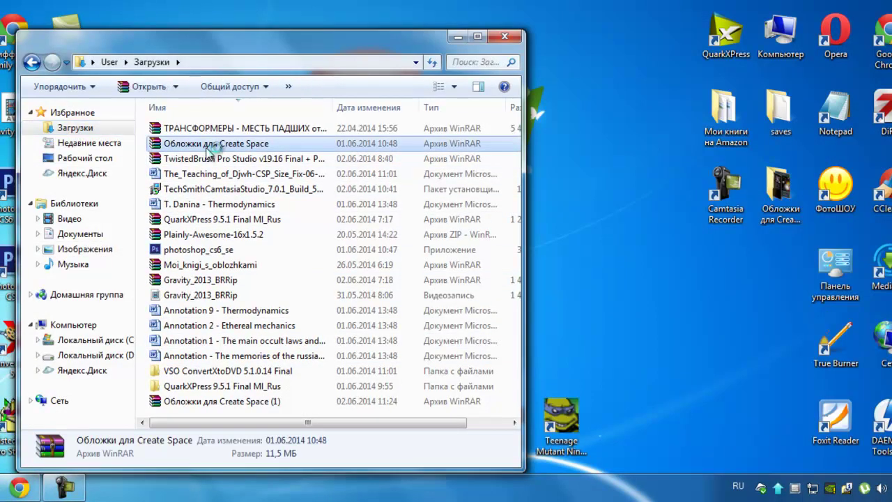
{"action": "double_click", "coordinate": [207, 146]}
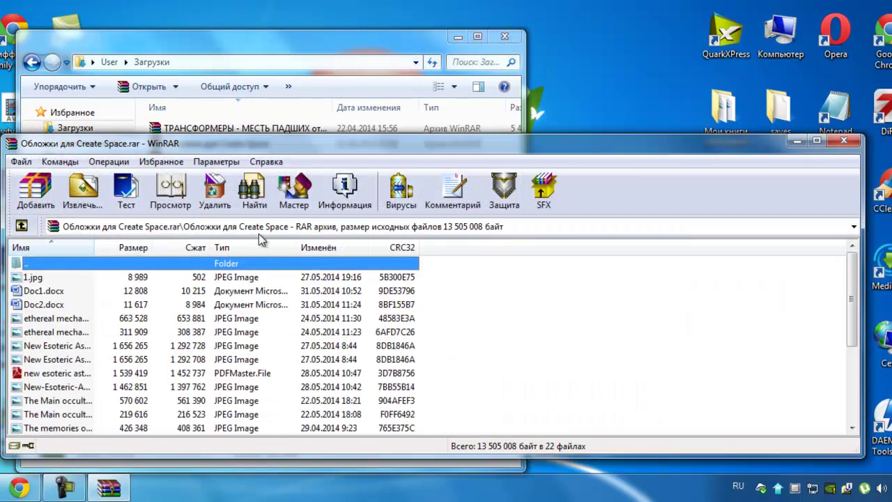
{"action": "left_click_drag", "start_coordinate": [252, 148], "coordinate": [278, 211]}
{"action": "left_click", "coordinate": [48, 288]}
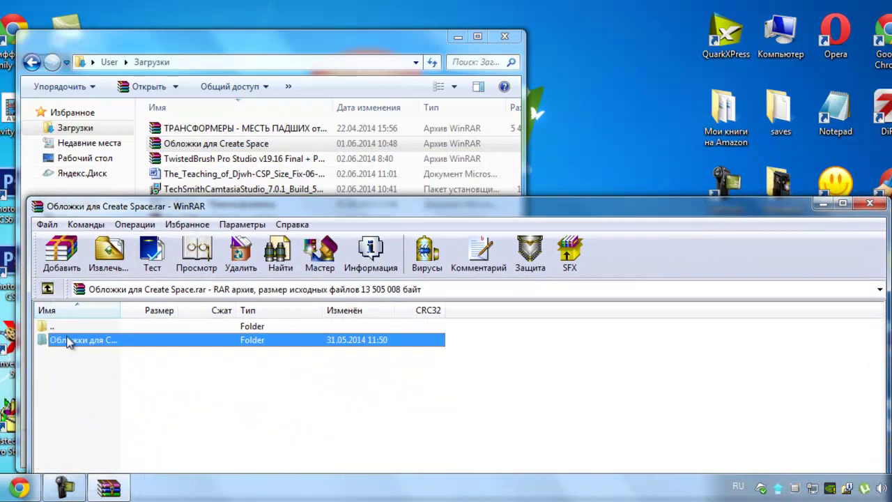
- Drag the Обложки для Create Space folder out of the archive, declining to merge it
{"action": "left_click_drag", "start_coordinate": [84, 339], "coordinate": [418, 167]}
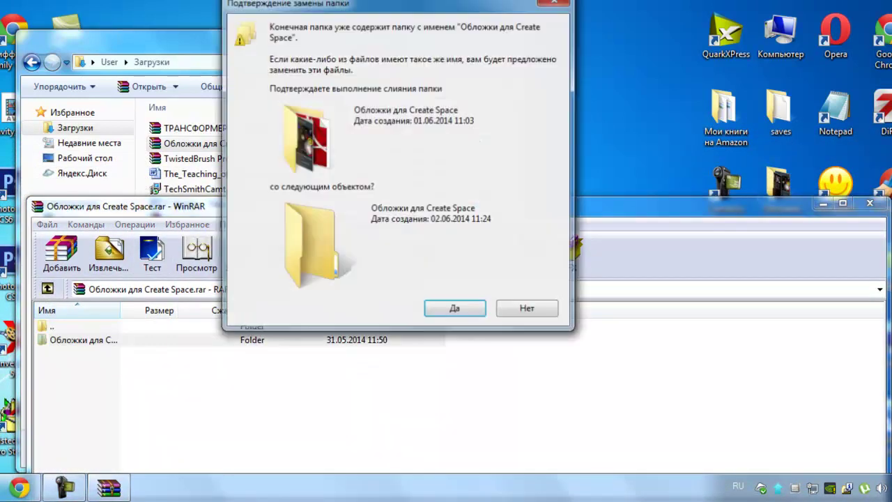
{"action": "left_click", "coordinate": [527, 311]}
{"action": "left_click", "coordinate": [89, 348]}
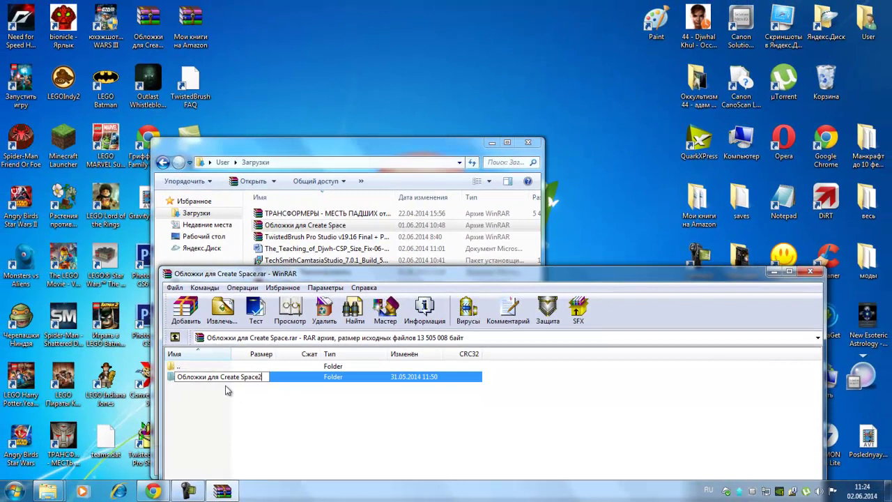
{"action": "left_click", "coordinate": [79, 372]}
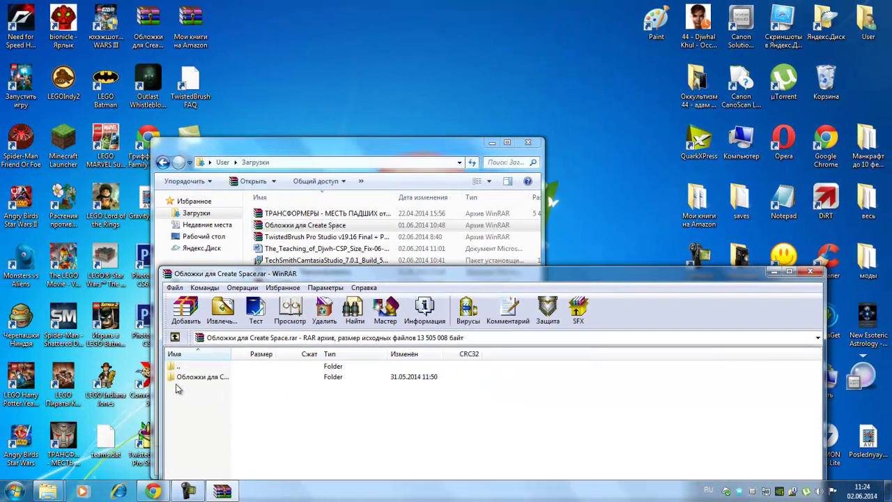
- Extract the covers folder to the desktop and look through its 22 files
{"action": "left_click", "coordinate": [180, 376]}
{"action": "left_click_drag", "start_coordinate": [405, 72], "coordinate": [408, 67]}
{"action": "double_click", "coordinate": [408, 48]}
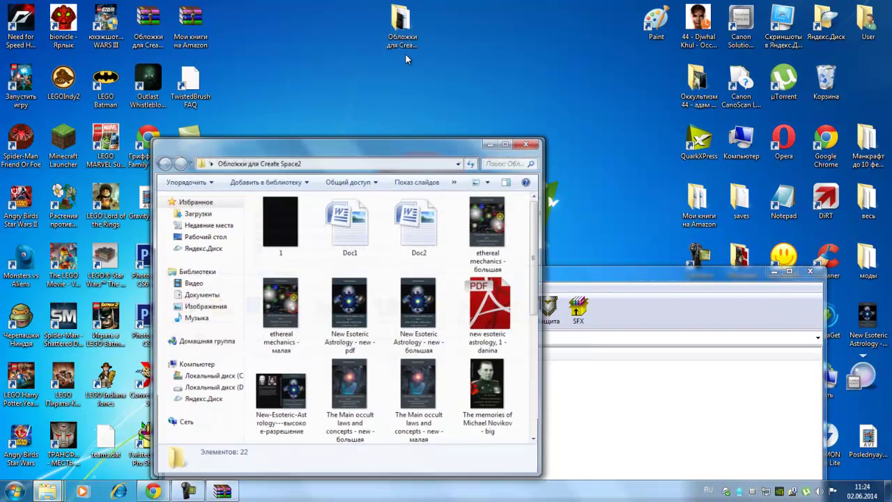
{"action": "scroll", "coordinate": [528, 372], "scroll_direction": "down", "scroll_amount": 3}
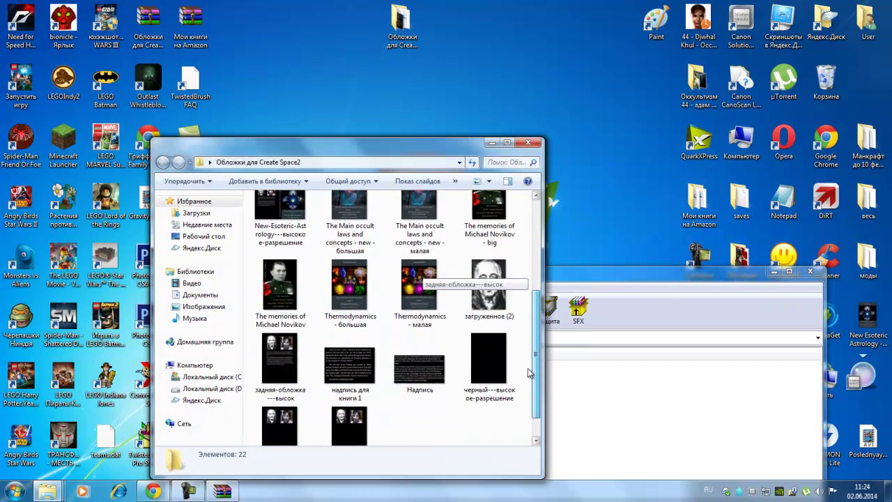
{"action": "scroll", "coordinate": [533, 341], "scroll_direction": "up", "scroll_amount": 3}
{"action": "scroll", "coordinate": [535, 313], "scroll_direction": "up", "scroll_amount": 2}
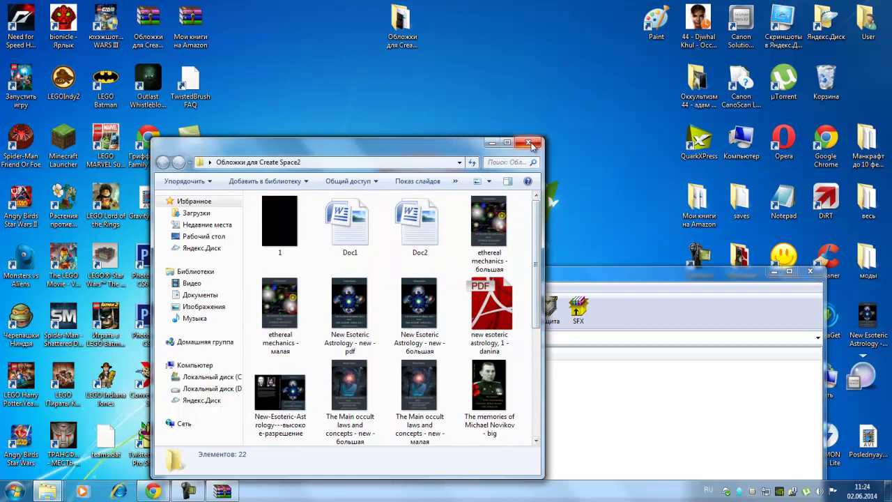
- Close the covers folder and return to the CreateSpace Interior page in Chrome
{"action": "left_click", "coordinate": [528, 143]}
{"action": "left_click", "coordinate": [163, 492]}
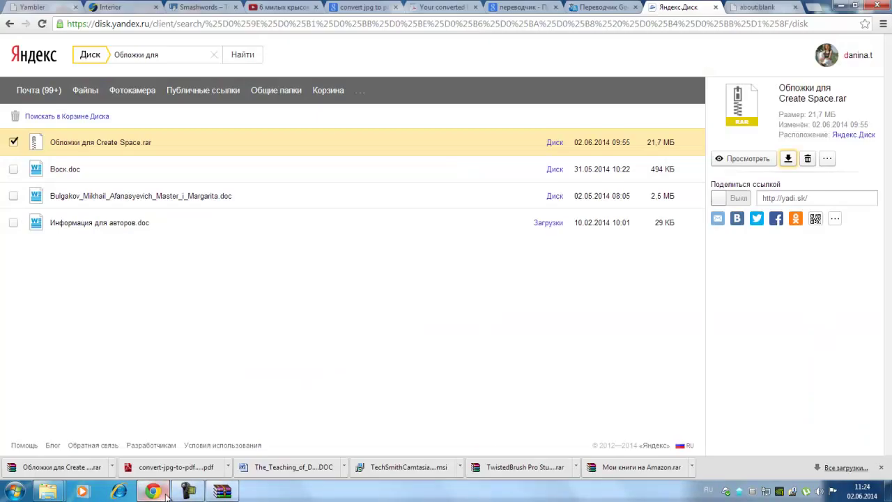
{"action": "left_click", "coordinate": [130, 9]}
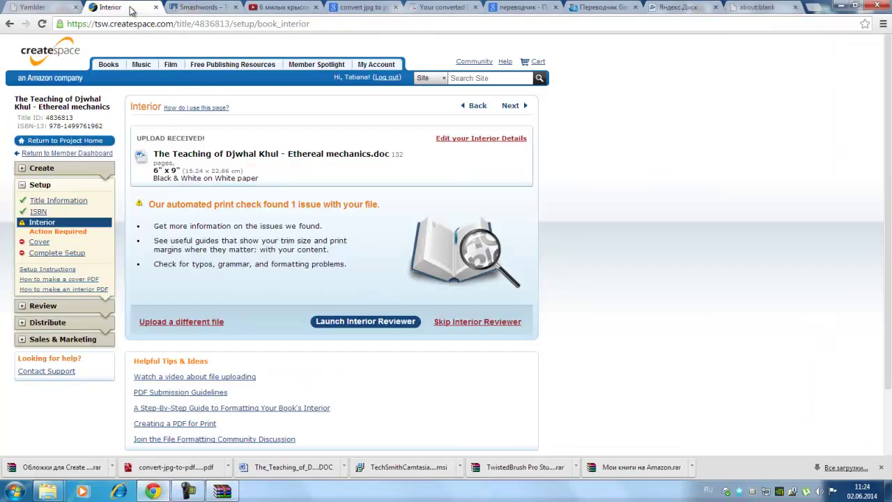
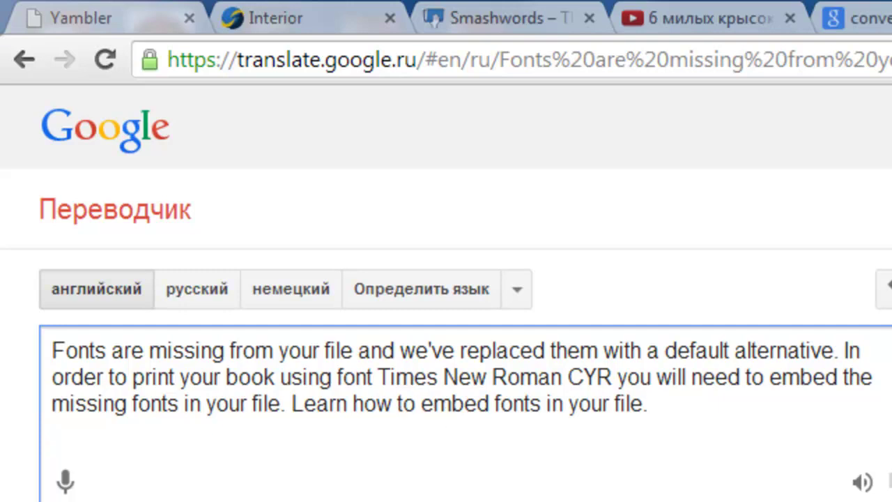
- Return to the interior proof page and open a new Explorer window on Загрузки
{"action": "left_click", "coordinate": [307, 20]}
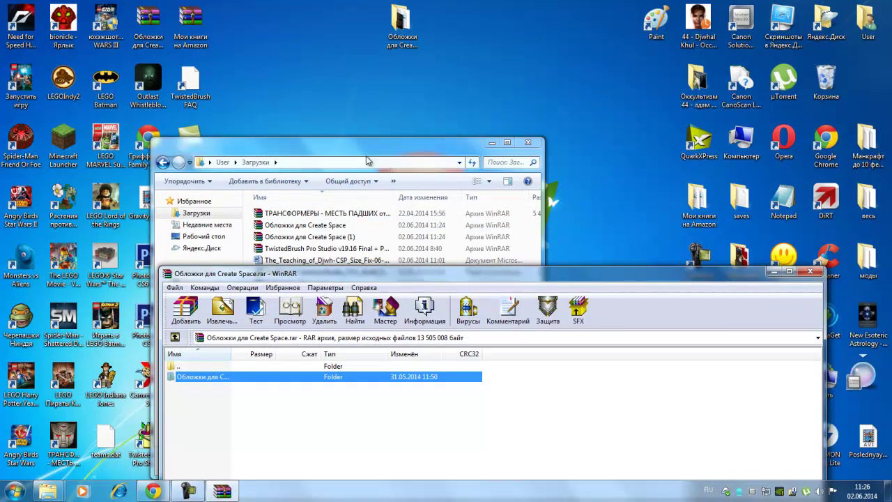
{"action": "key", "text": "ctrl+n"}
{"action": "key", "text": "ctrl+w"}
{"action": "key", "text": "ctrl+n"}
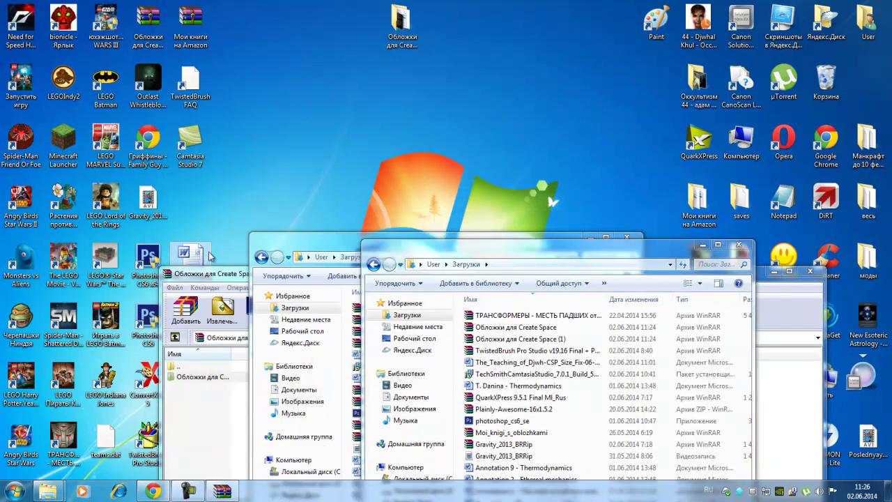
- Apply Times New Roman to the whole 'Ethereal mechanics' document, save it, and close Word
{"action": "double_click", "coordinate": [203, 254]}
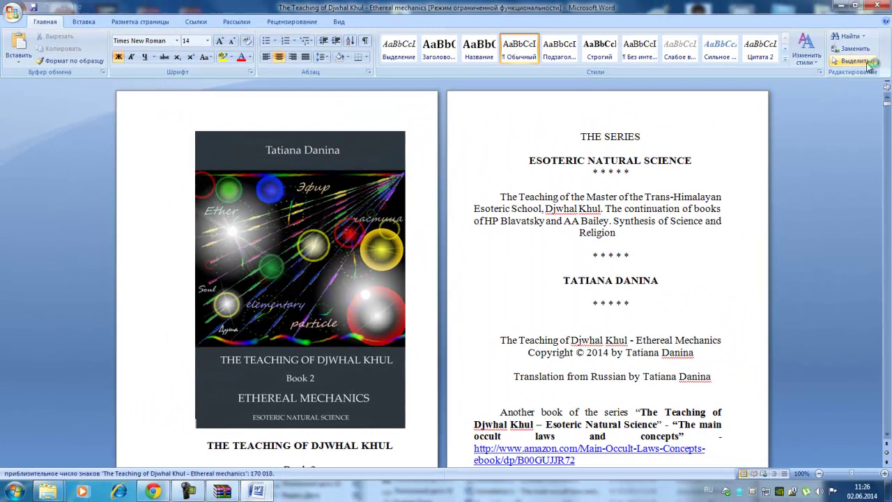
{"action": "left_click", "coordinate": [852, 60]}
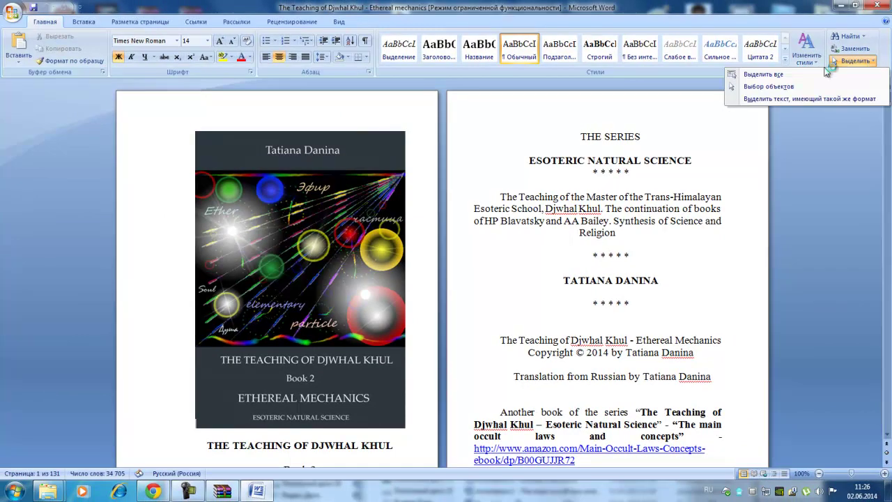
{"action": "left_click", "coordinate": [836, 75]}
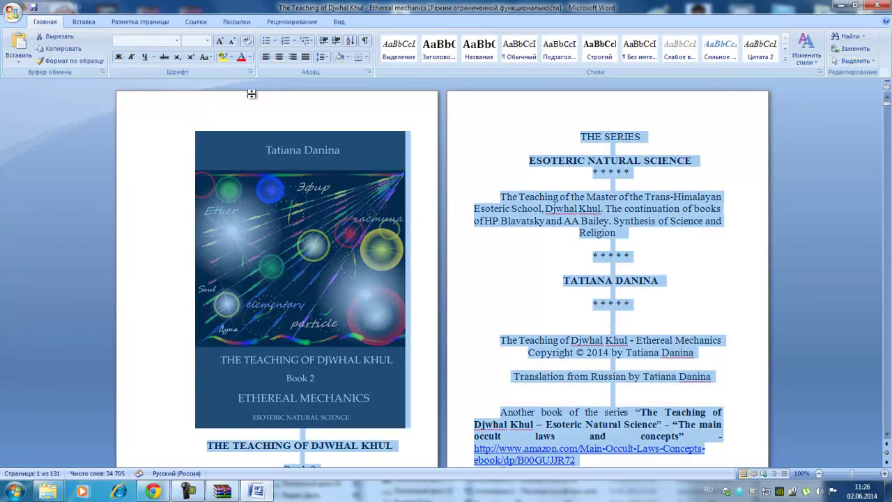
{"action": "left_click", "coordinate": [177, 41]}
{"action": "left_click", "coordinate": [161, 104]}
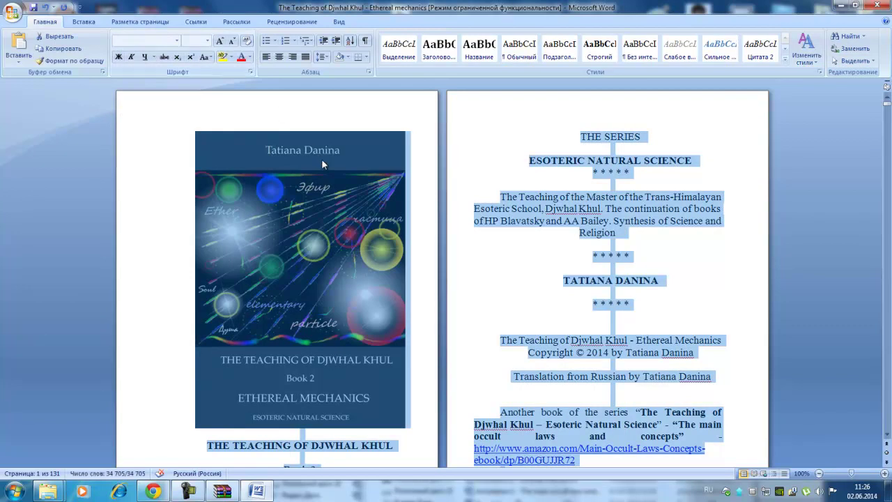
{"action": "left_click", "coordinate": [536, 304]}
{"action": "left_click", "coordinate": [34, 8]}
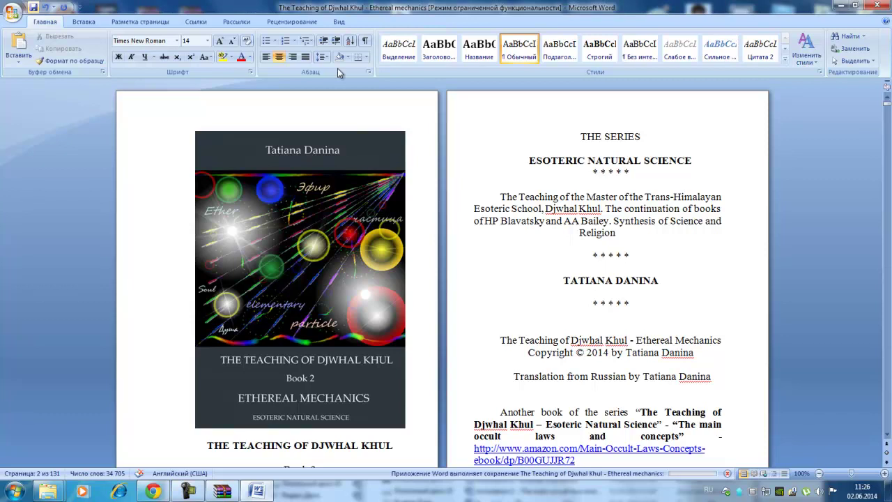
{"action": "left_click", "coordinate": [877, 7]}
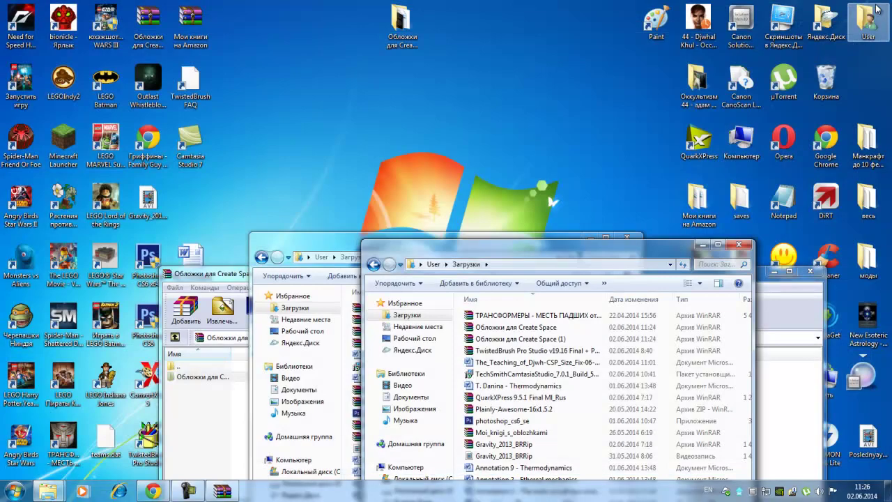
- Go back to make changes and clear the current interior file on the Interior page
{"action": "left_click", "coordinate": [144, 494]}
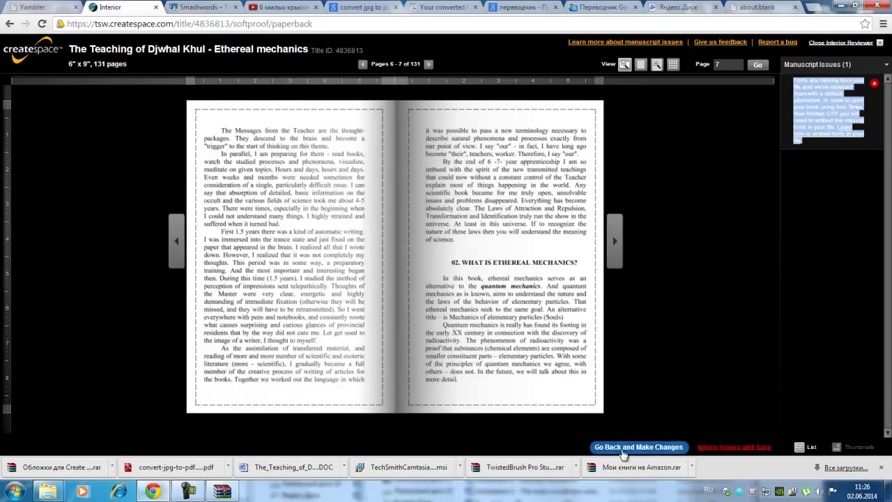
{"action": "left_click", "coordinate": [630, 449]}
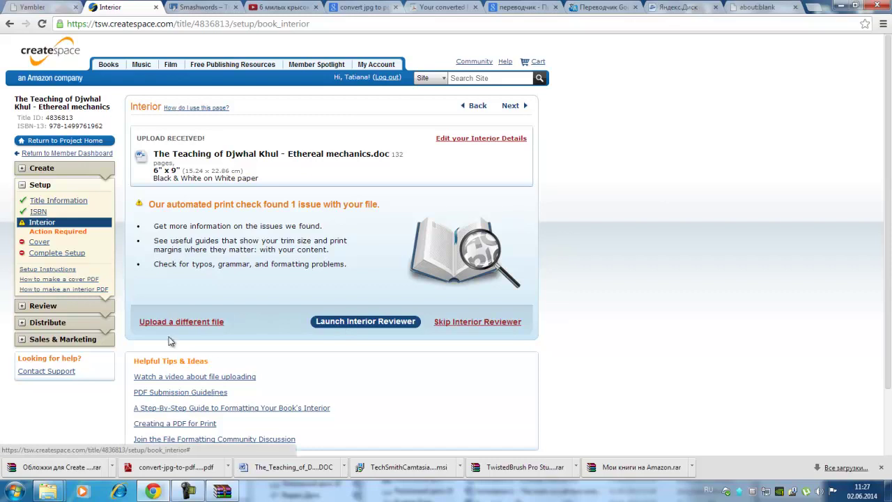
{"action": "left_click", "coordinate": [188, 324]}
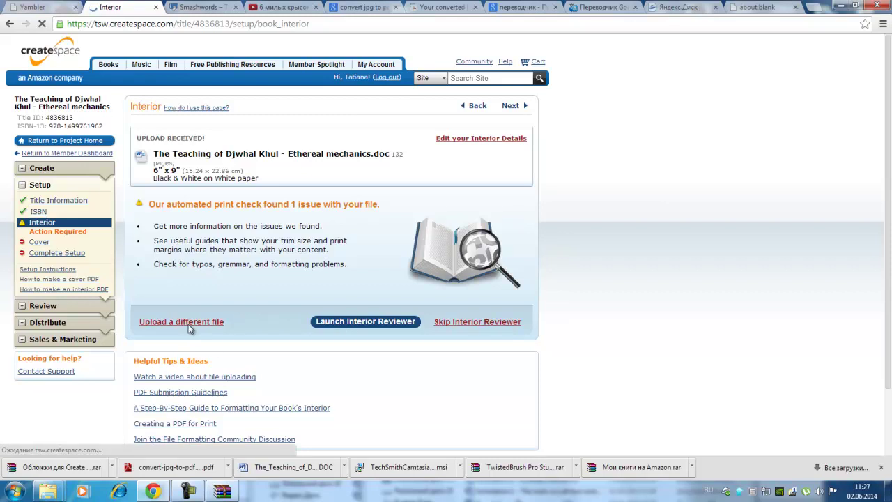
{"action": "scroll", "coordinate": [401, 401], "scroll_direction": "down", "scroll_amount": 3}
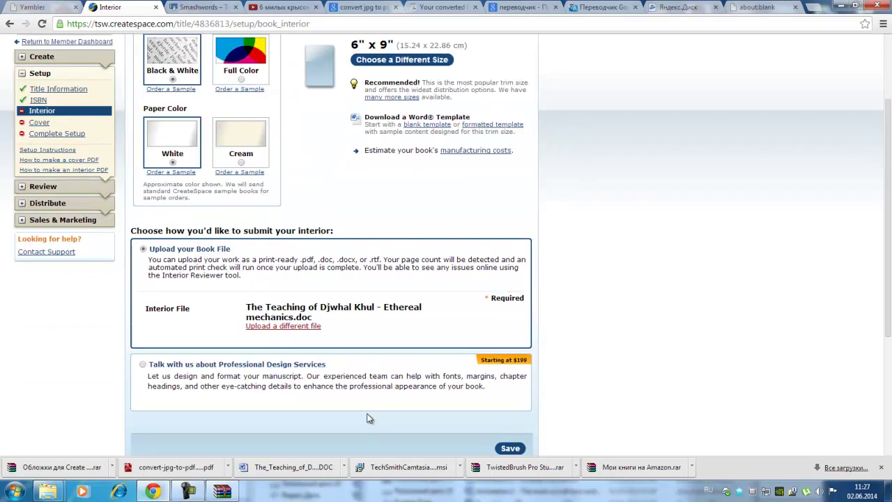
{"action": "left_click", "coordinate": [292, 325]}
- Choose 'The Teaching of Djwhal Khul' document as the interior file and save
{"action": "left_click", "coordinate": [379, 310]}
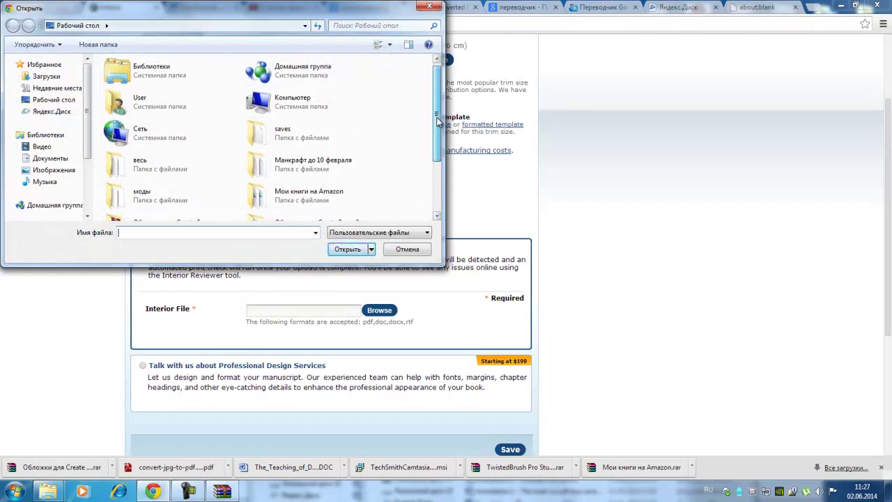
{"action": "left_click_drag", "start_coordinate": [433, 122], "coordinate": [434, 167]}
{"action": "left_click", "coordinate": [315, 174]}
{"action": "double_click", "coordinate": [315, 174]}
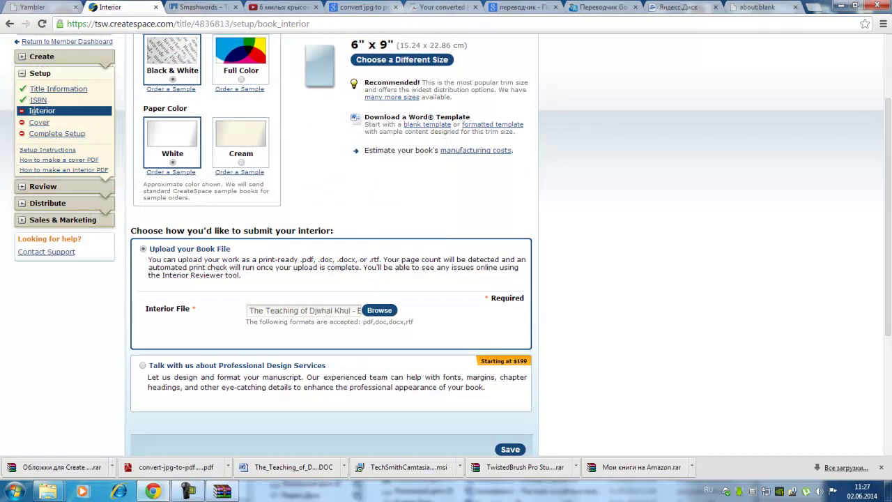
{"action": "scroll", "coordinate": [373, 188], "scroll_direction": "up", "scroll_amount": 3}
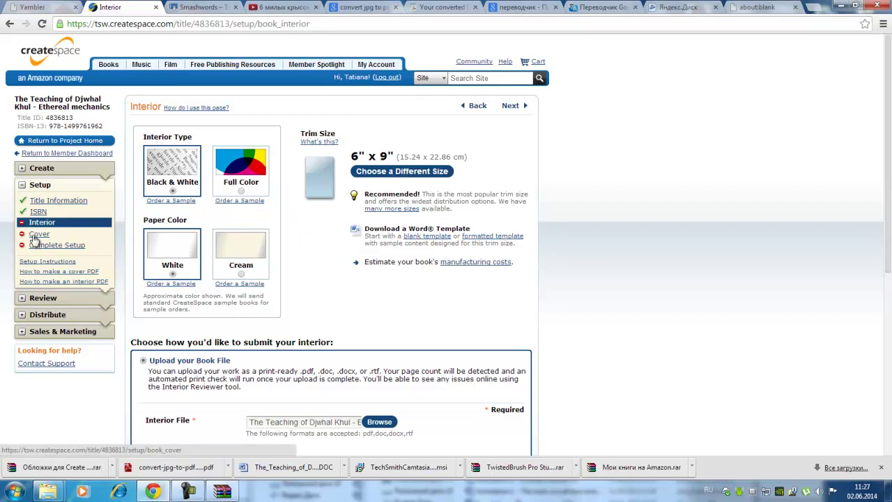
{"action": "scroll", "coordinate": [373, 356], "scroll_direction": "down", "scroll_amount": 3}
{"action": "left_click", "coordinate": [510, 392]}
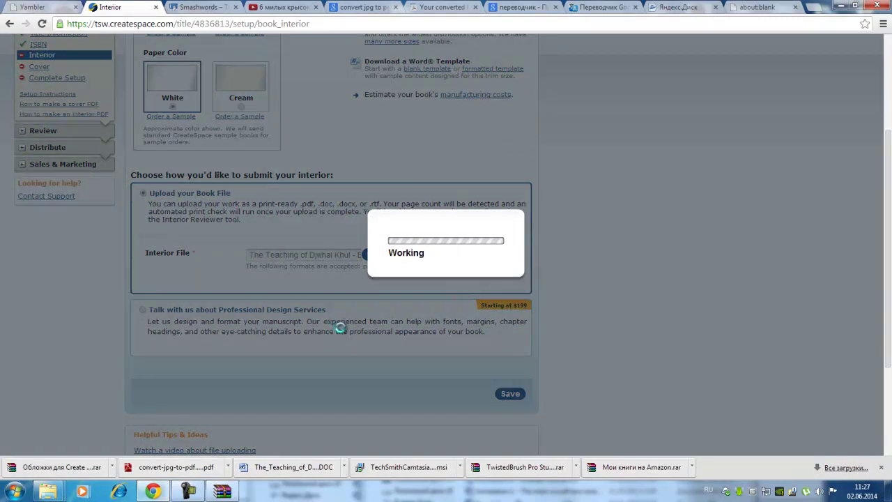
- Close the blank, Yandex Disk, Translate, converter, PDF and YouTube tabs, then minimize Chrome
{"action": "left_click", "coordinate": [794, 7]}
{"action": "left_click", "coordinate": [795, 8]}
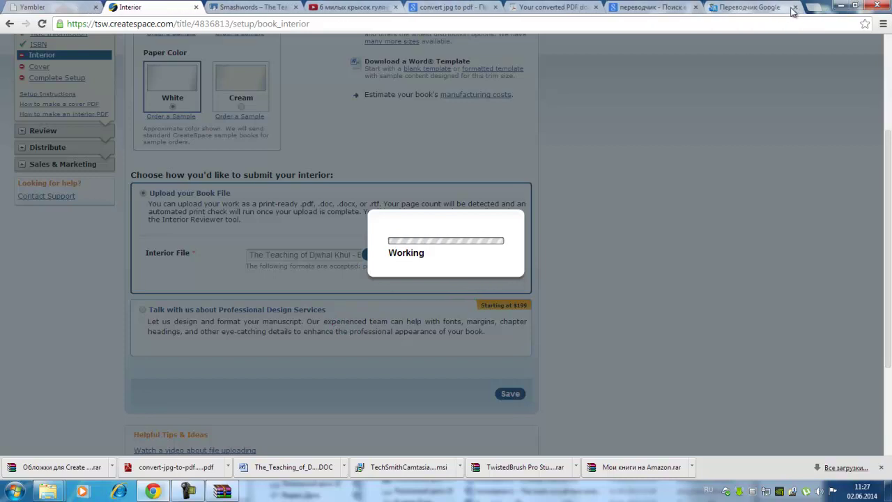
{"action": "left_click", "coordinate": [796, 7]}
{"action": "left_click", "coordinate": [744, 7]}
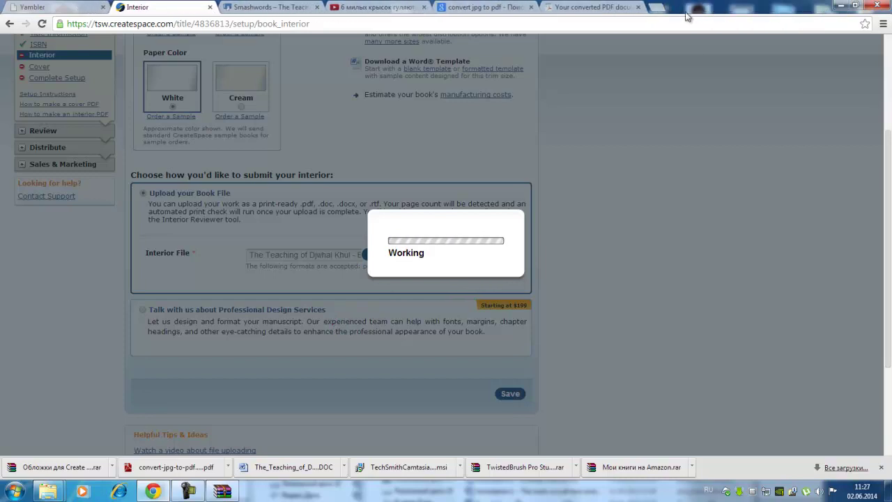
{"action": "left_click", "coordinate": [638, 8]}
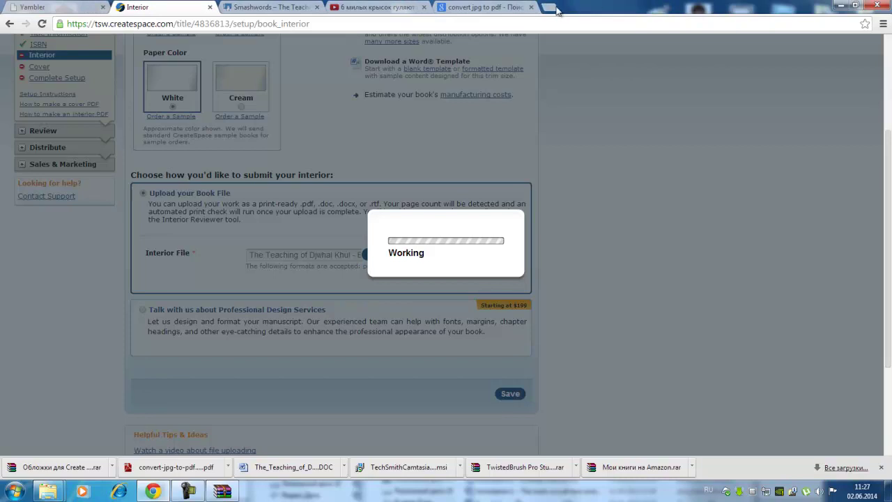
{"action": "left_click", "coordinate": [531, 8]}
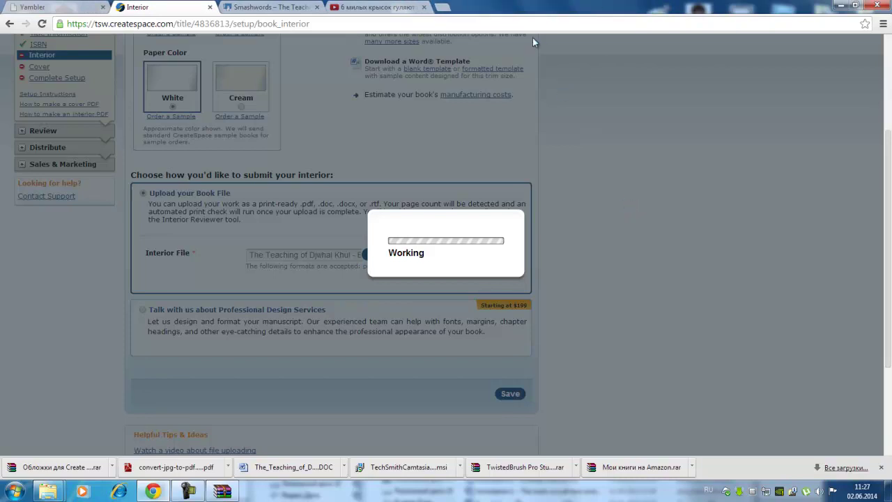
{"action": "left_click", "coordinate": [426, 7]}
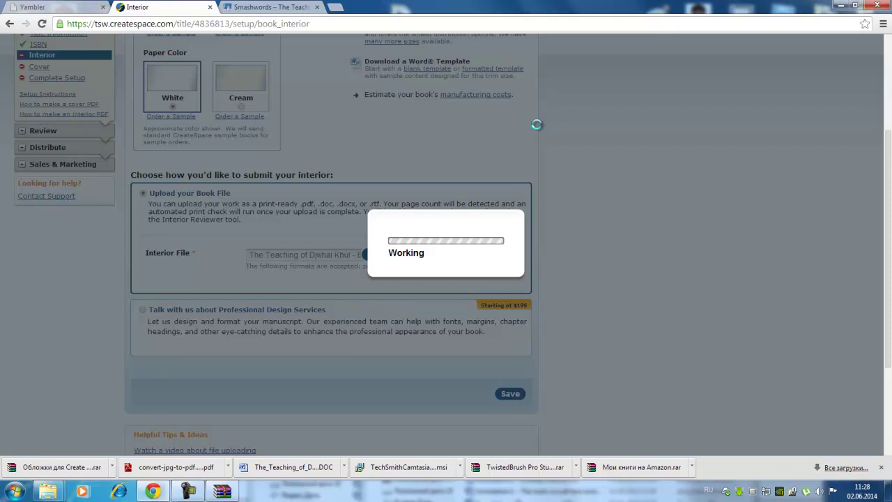
{"action": "left_click", "coordinate": [840, 6]}
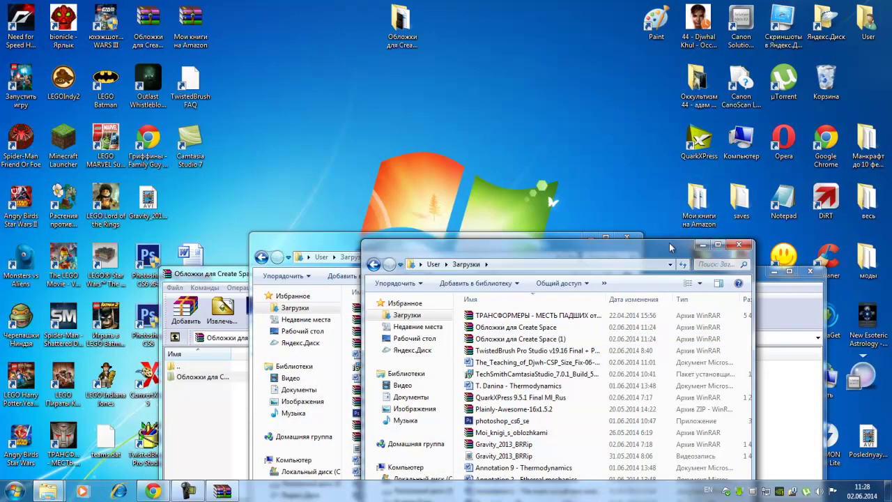
- Close the Загрузки and archive windows and open the Обложки для Create Space folder
{"action": "left_click", "coordinate": [749, 246]}
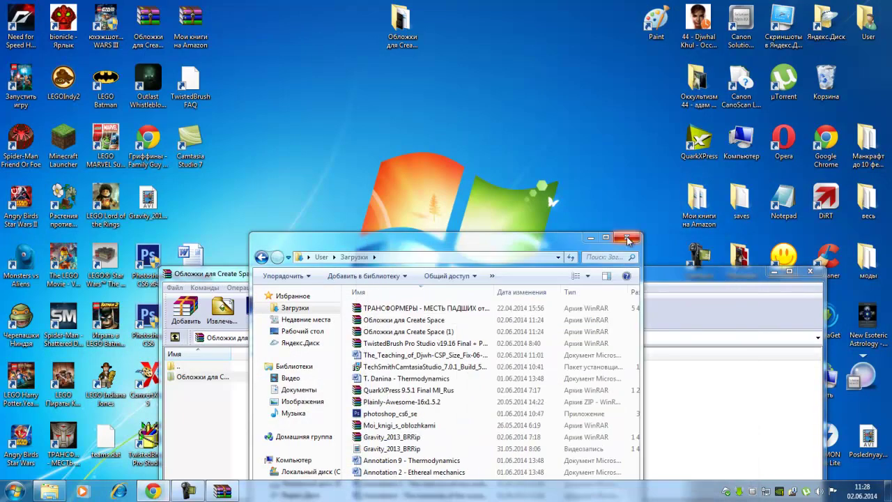
{"action": "left_click", "coordinate": [631, 240]}
{"action": "left_click", "coordinate": [810, 271]}
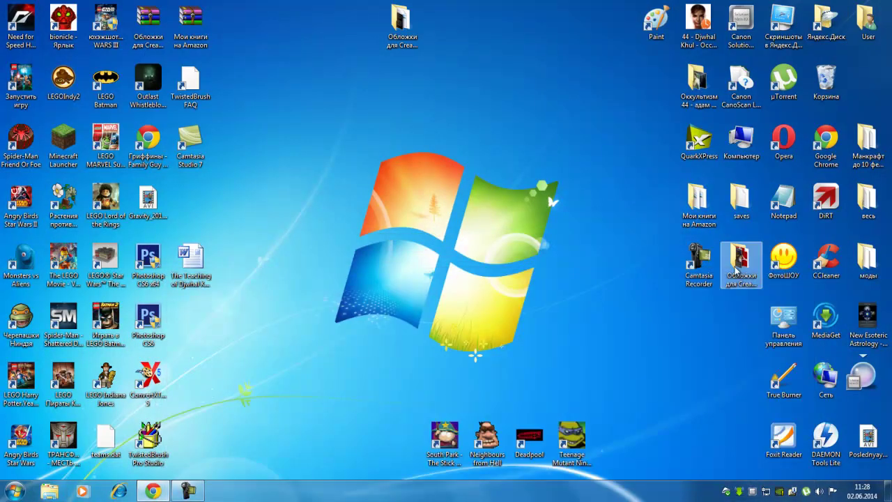
{"action": "double_click", "coordinate": [737, 268]}
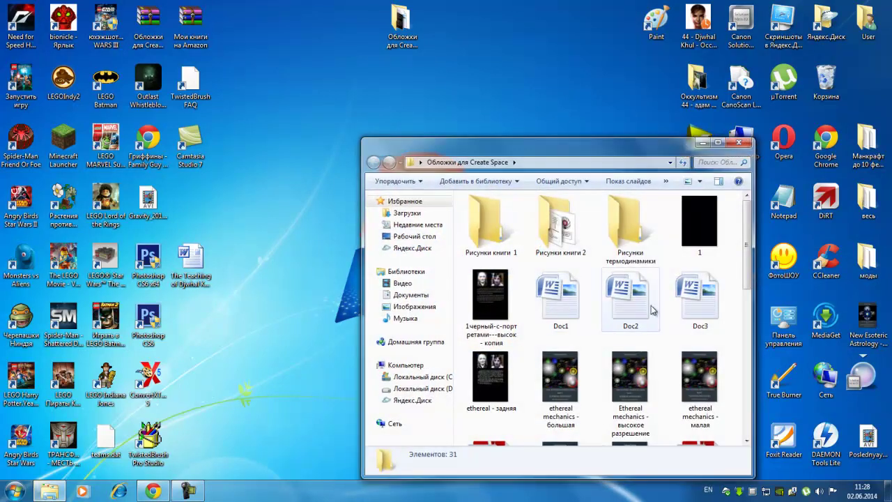
{"action": "scroll", "coordinate": [690, 293], "scroll_direction": "down", "scroll_amount": 1}
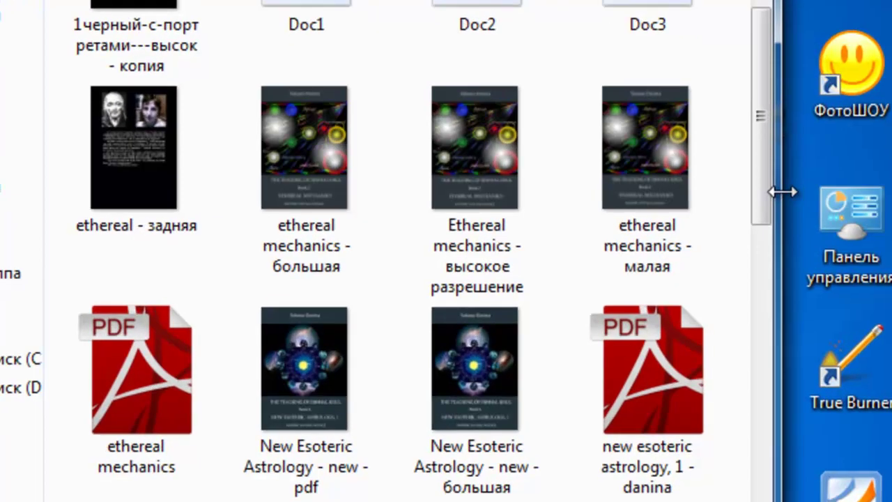
{"action": "scroll", "coordinate": [763, 265], "scroll_direction": "up", "scroll_amount": 2}
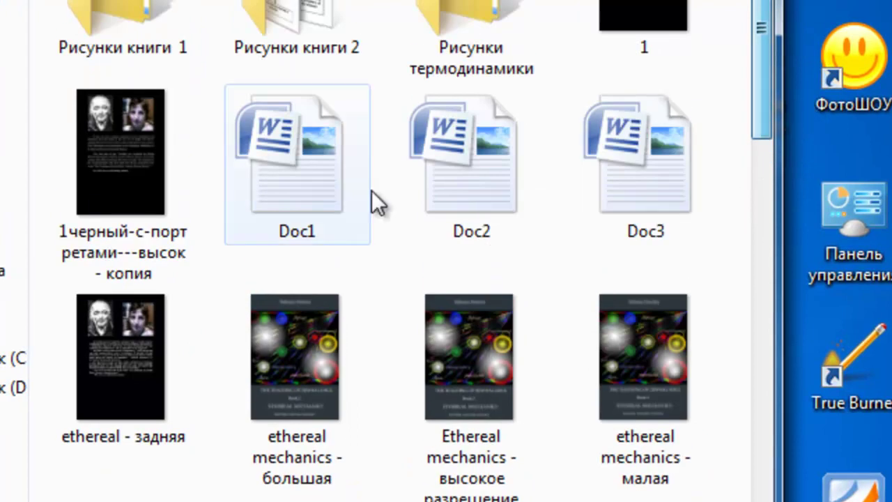
- Read the cover images' dimensions and file sizes, then move the folder window down-left
{"action": "mouse_move", "coordinate": [111, 168]}
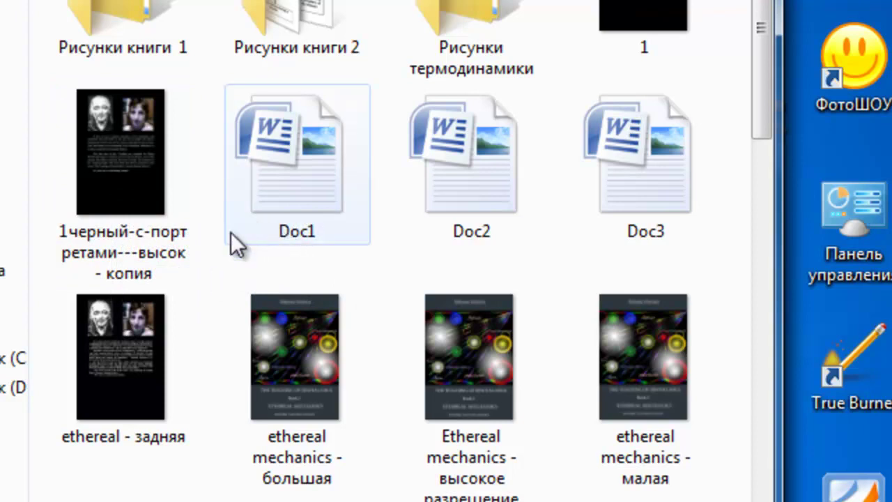
{"action": "mouse_move", "coordinate": [179, 236]}
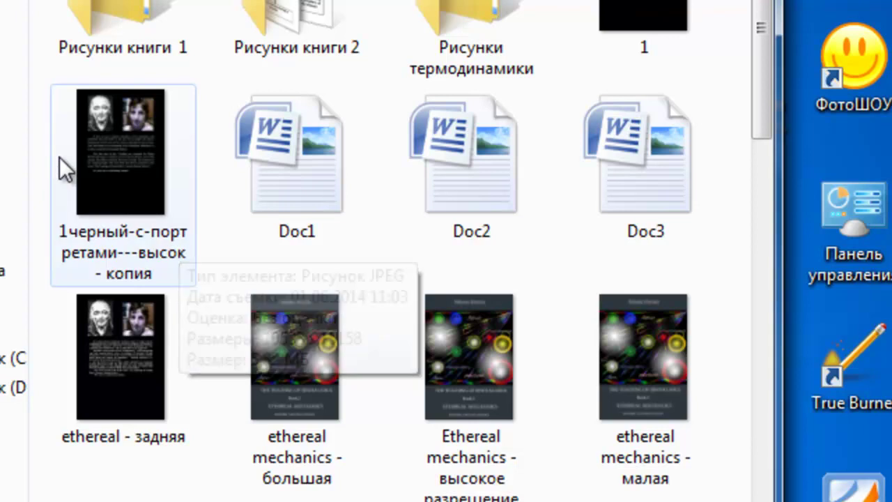
{"action": "mouse_move", "coordinate": [109, 193]}
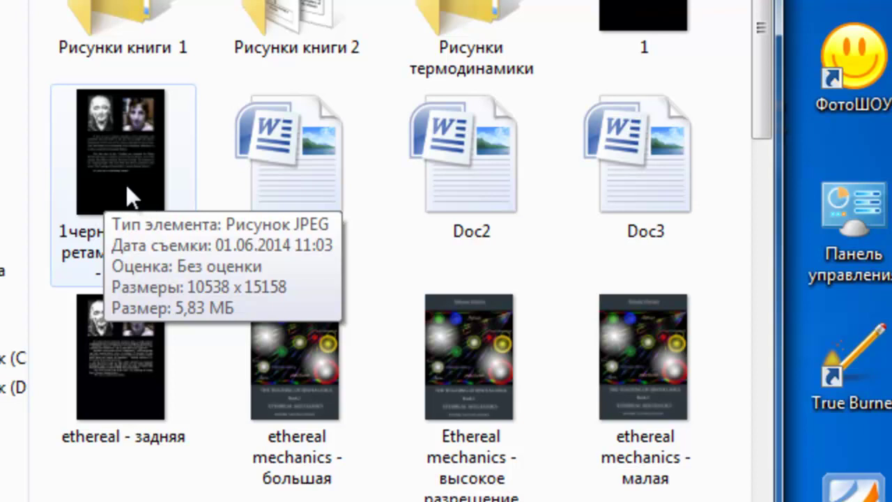
{"action": "mouse_move", "coordinate": [627, 5]}
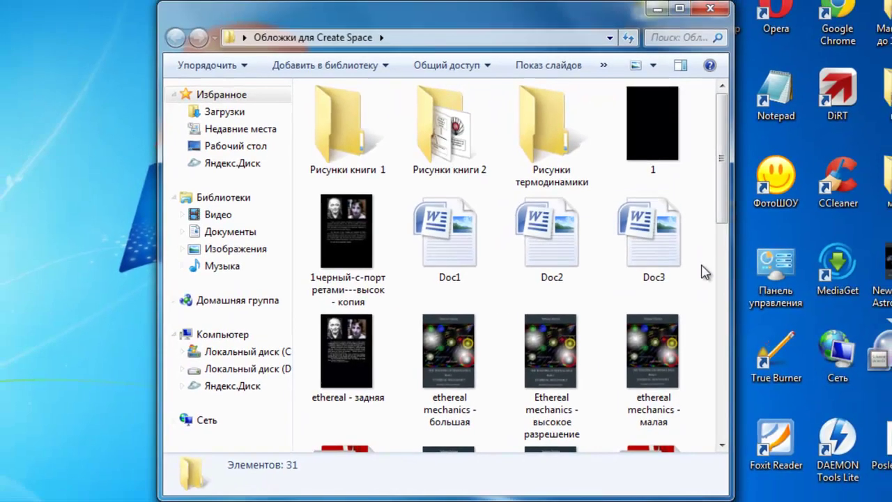
{"action": "scroll", "coordinate": [497, 227], "scroll_direction": "down", "scroll_amount": 5}
{"action": "scroll", "coordinate": [508, 279], "scroll_direction": "up", "scroll_amount": 5}
{"action": "scroll", "coordinate": [519, 313], "scroll_direction": "down", "scroll_amount": 5}
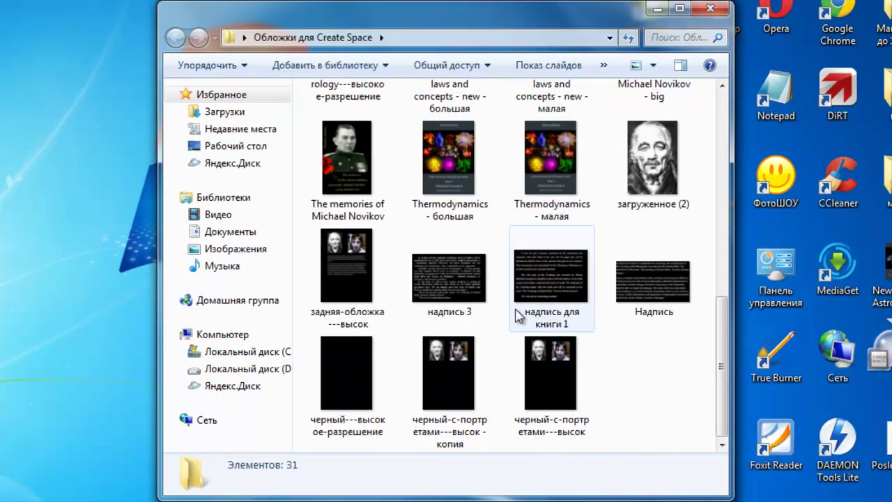
{"action": "scroll", "coordinate": [519, 315], "scroll_direction": "up", "scroll_amount": 5}
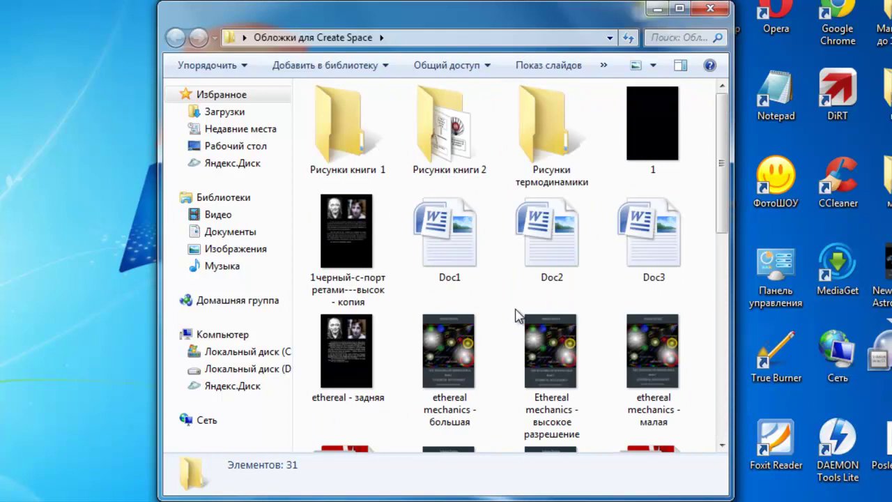
{"action": "scroll", "coordinate": [519, 316], "scroll_direction": "down", "scroll_amount": 5}
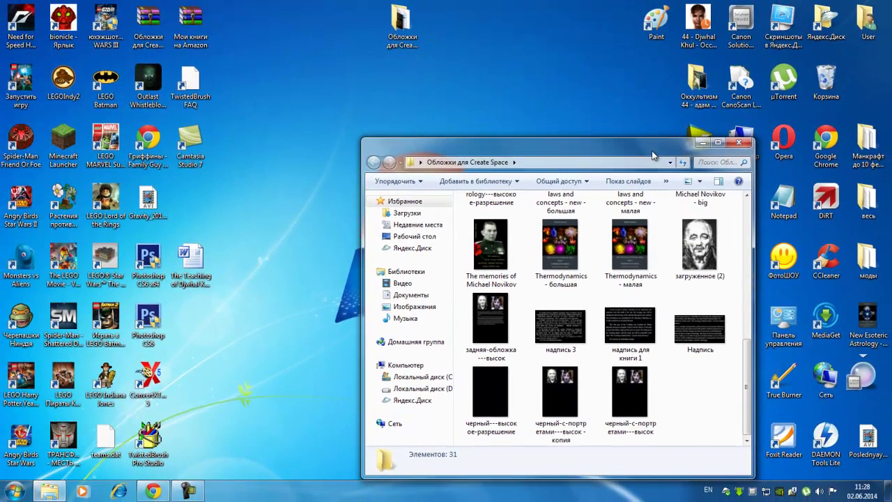
{"action": "left_click_drag", "start_coordinate": [636, 137], "coordinate": [471, 241]}
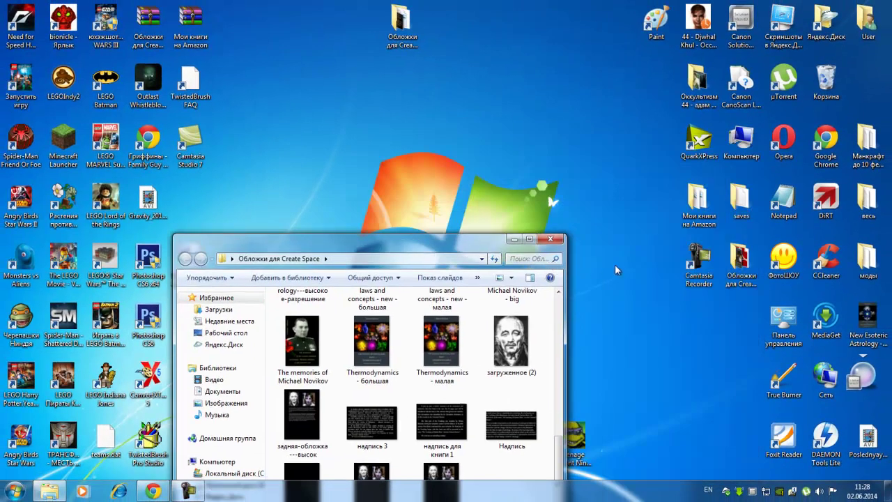
- Open Обложки для Create Space2 and view the New-Esoteric-Astrology---высокое-разрешение image
{"action": "double_click", "coordinate": [402, 24]}
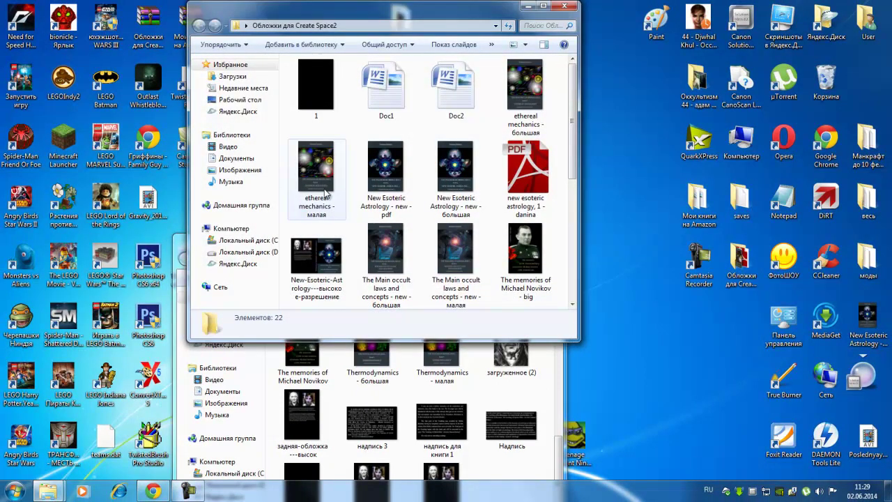
{"action": "mouse_move", "coordinate": [318, 258]}
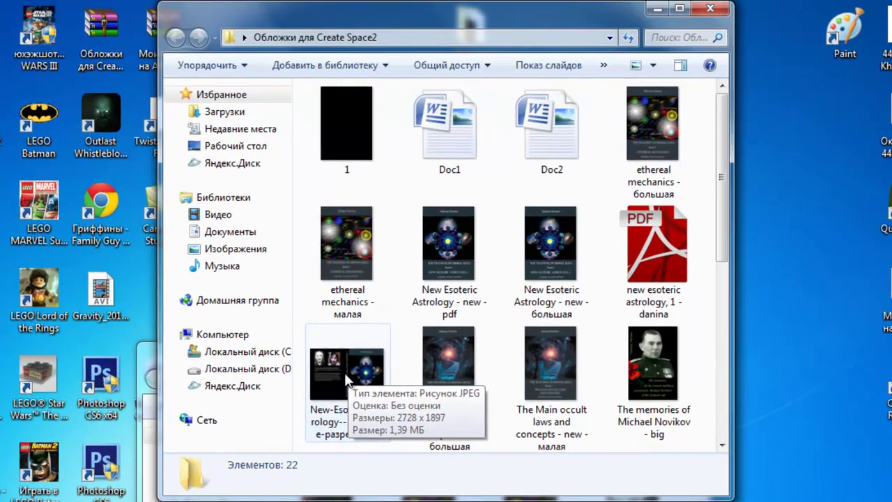
{"action": "left_click", "coordinate": [315, 258]}
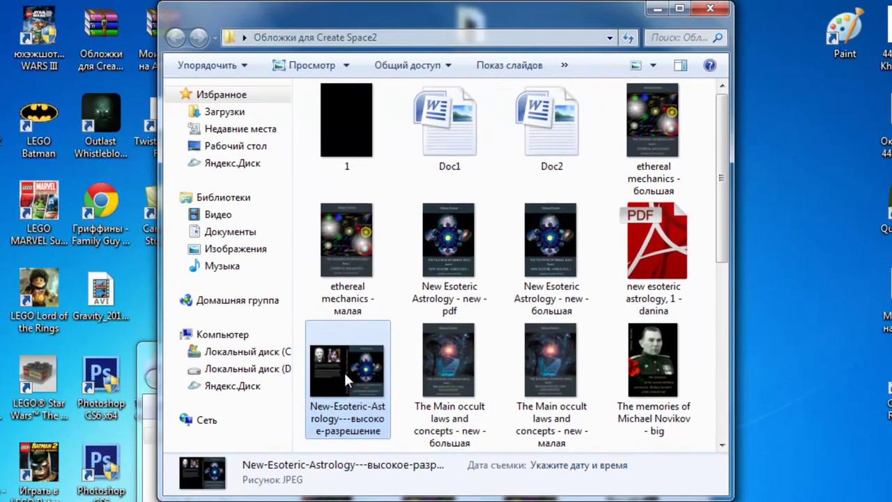
{"action": "double_click", "coordinate": [344, 370]}
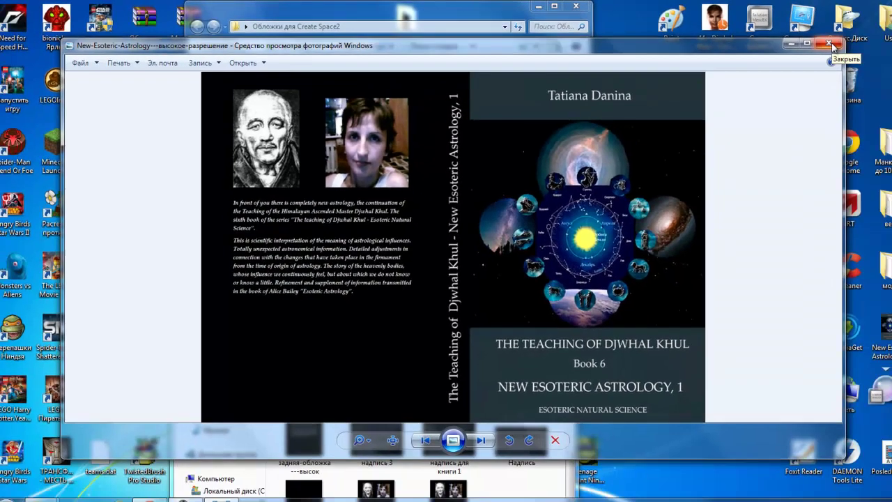
- Copy the image into Обложки для Create Space, replacing the old file, and close both folders
{"action": "key", "text": "alt+F4"}
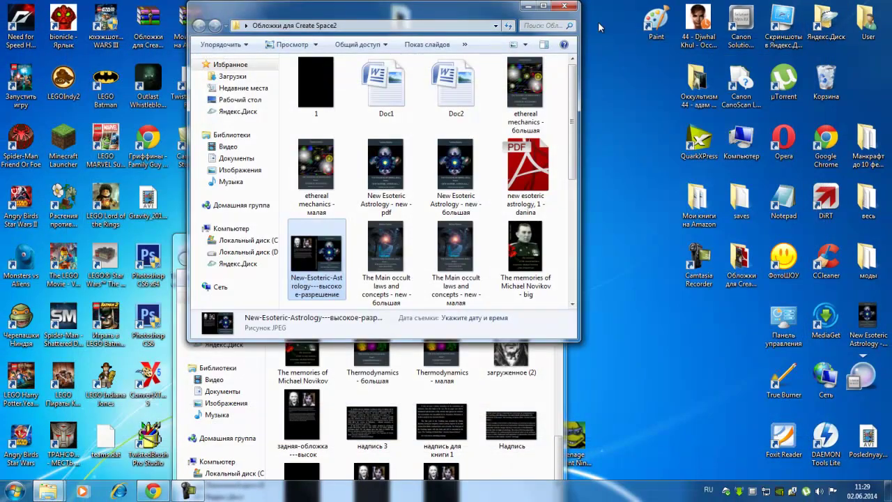
{"action": "right_click", "coordinate": [323, 263]}
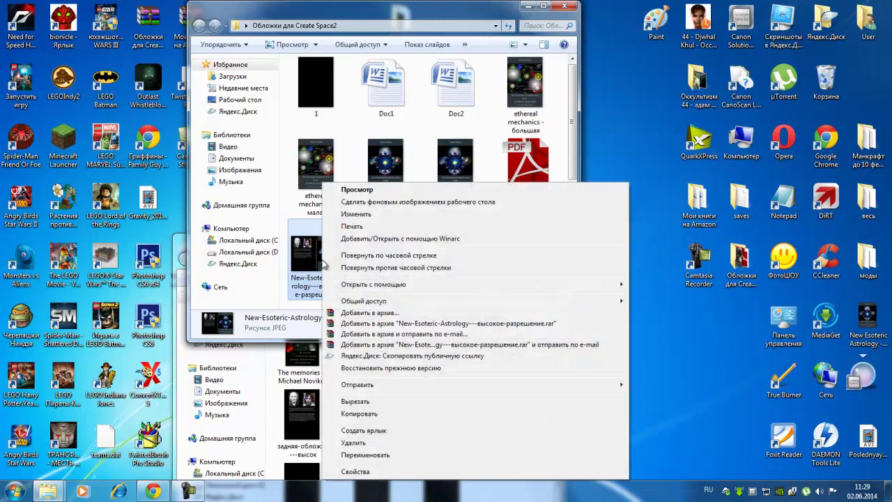
{"action": "left_click", "coordinate": [365, 416]}
{"action": "right_click", "coordinate": [517, 463]}
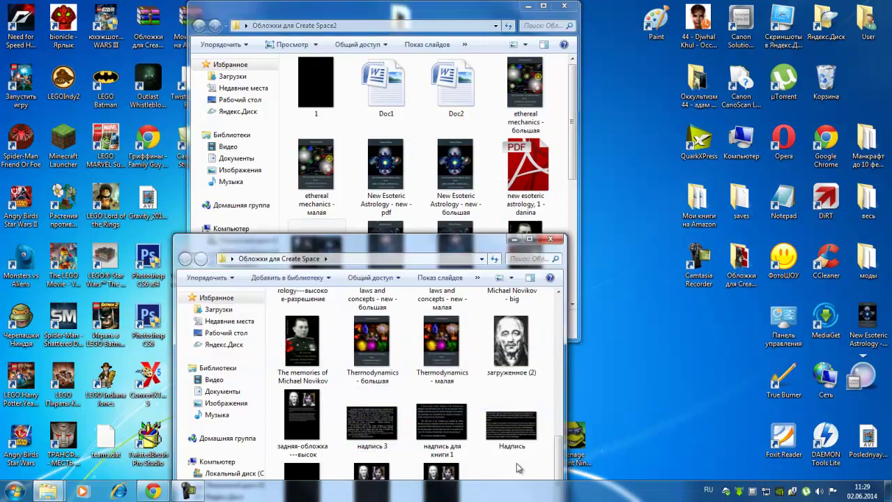
{"action": "left_click", "coordinate": [548, 380]}
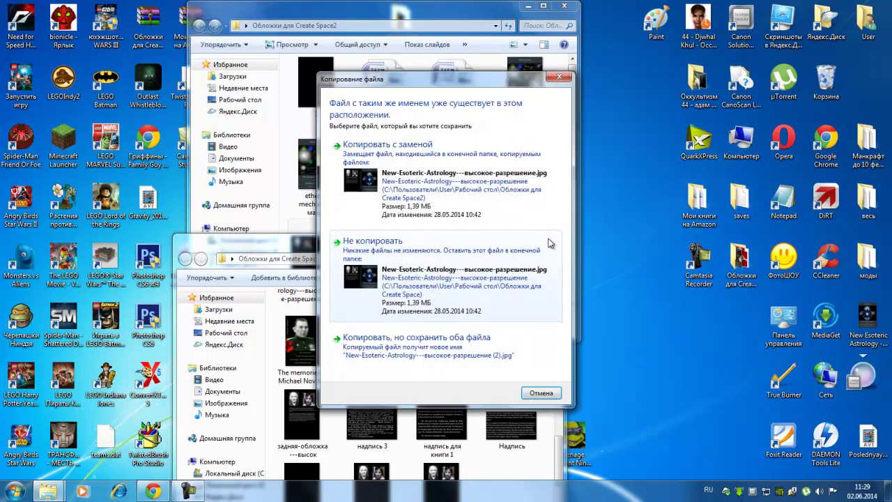
{"action": "left_click", "coordinate": [437, 182]}
{"action": "left_click", "coordinate": [564, 5]}
{"action": "left_click", "coordinate": [550, 239]}
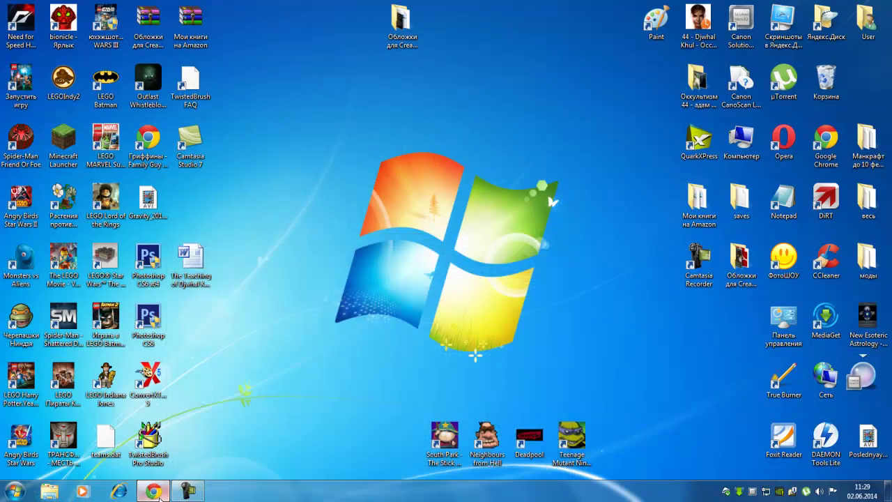
- Bring Chrome with the CreateSpace Interior page back to the front
{"action": "left_click", "coordinate": [152, 490]}
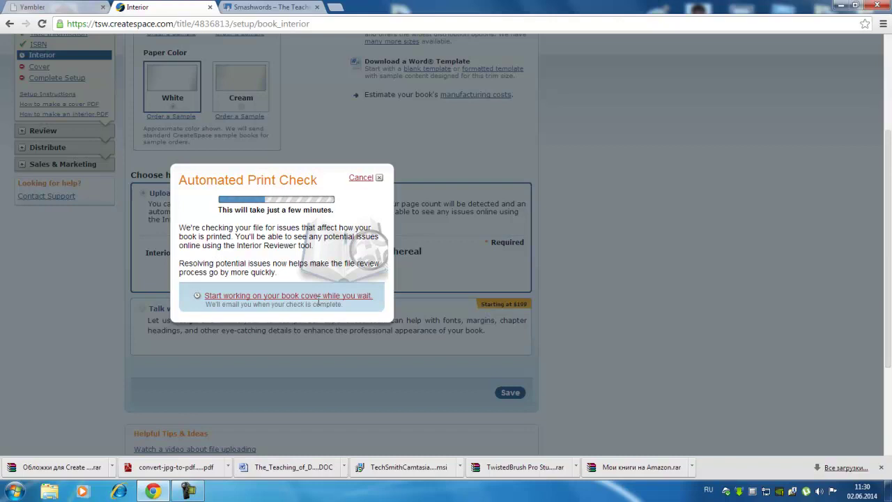
- Open the Yandex news story about Gazprom in a new tab
{"action": "left_click", "coordinate": [335, 7]}
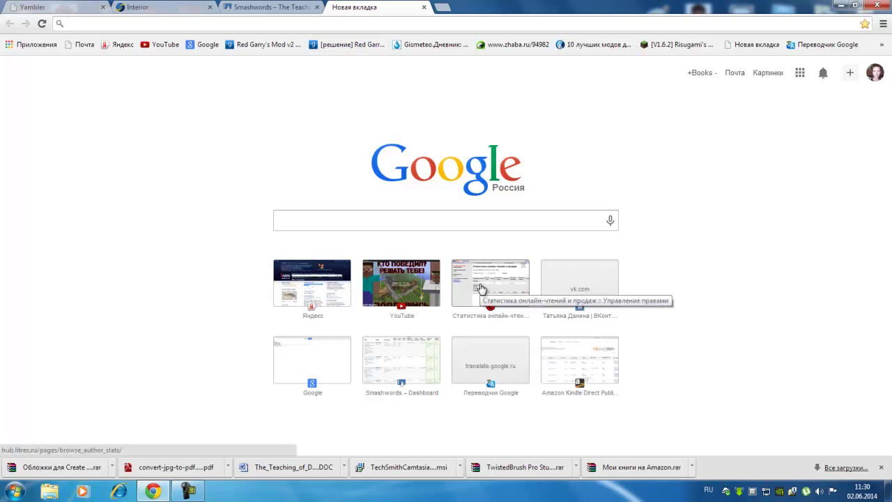
{"action": "left_click", "coordinate": [302, 295]}
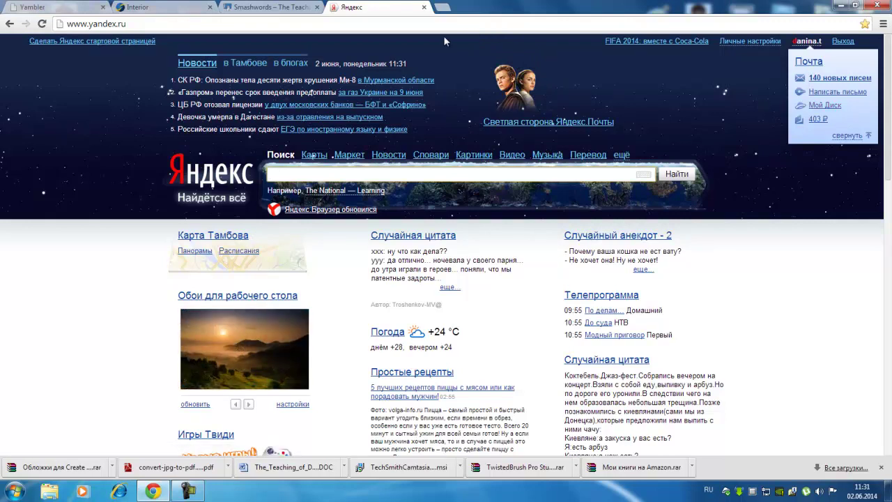
{"action": "left_click", "coordinate": [404, 105]}
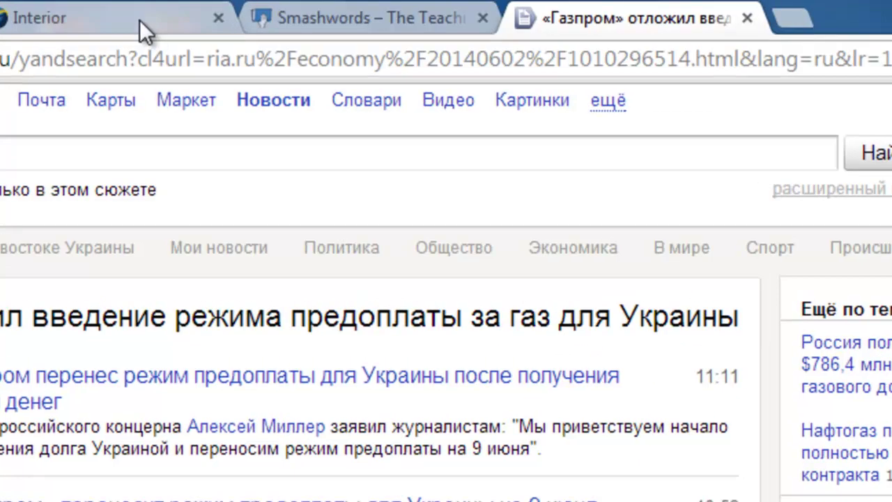
- Check the Interior page's print check, glance at the Gazprom story, then return to Interior
{"action": "left_click", "coordinate": [142, 13]}
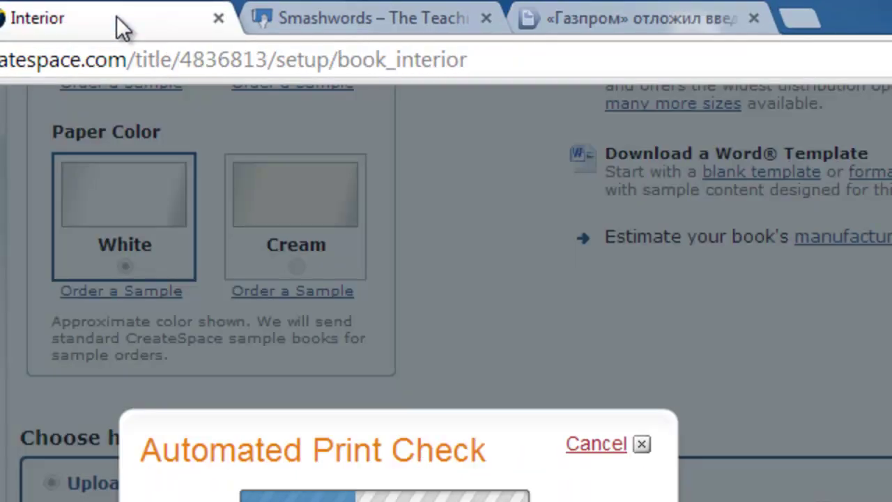
{"action": "left_click", "coordinate": [597, 15]}
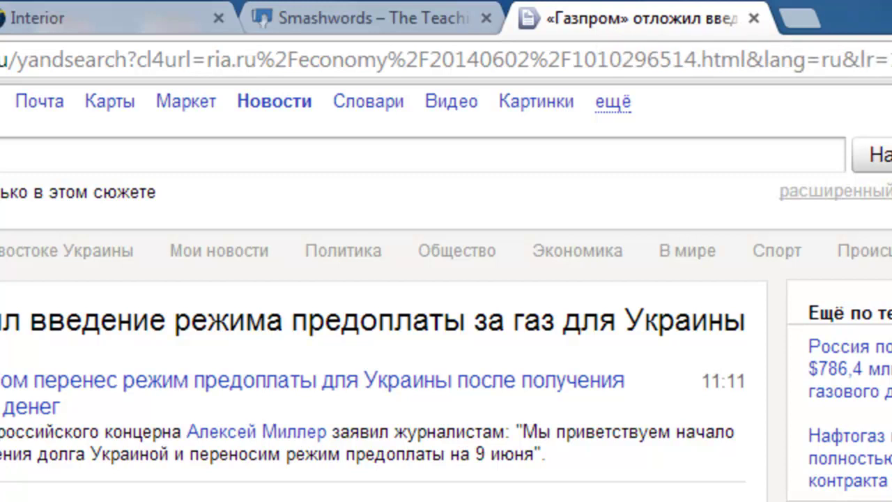
{"action": "left_click", "coordinate": [90, 7]}
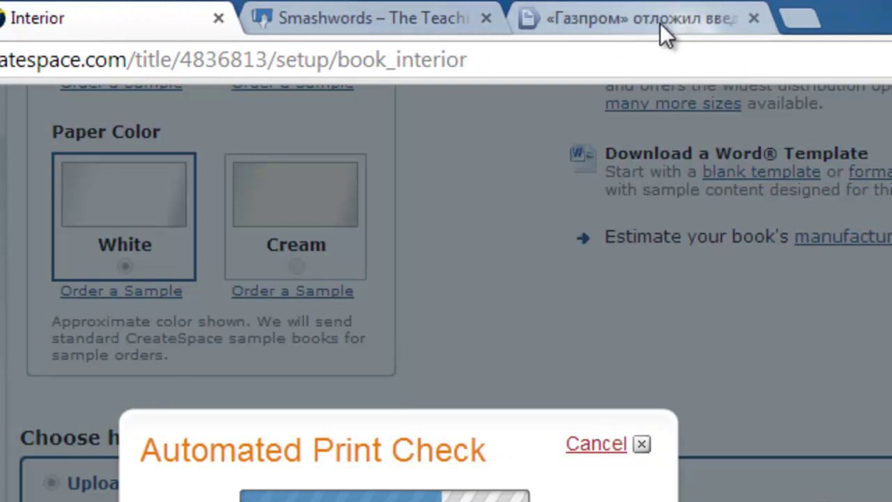